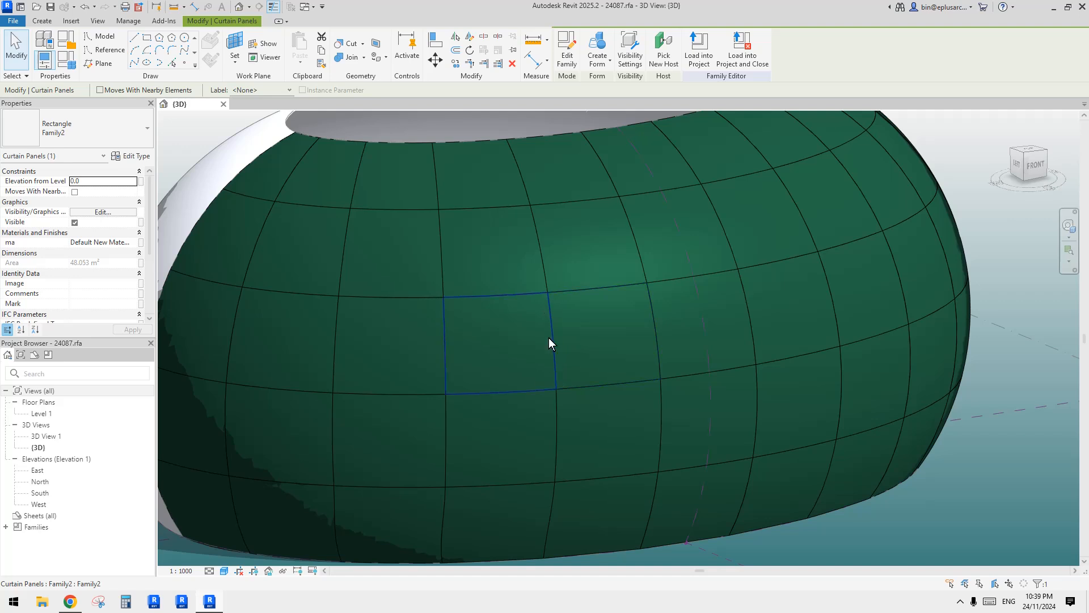
Examine the individual rectangular curtain panels across the divided surface of the green mass.
click(546, 306)
scroll(603, 358, up, 4)
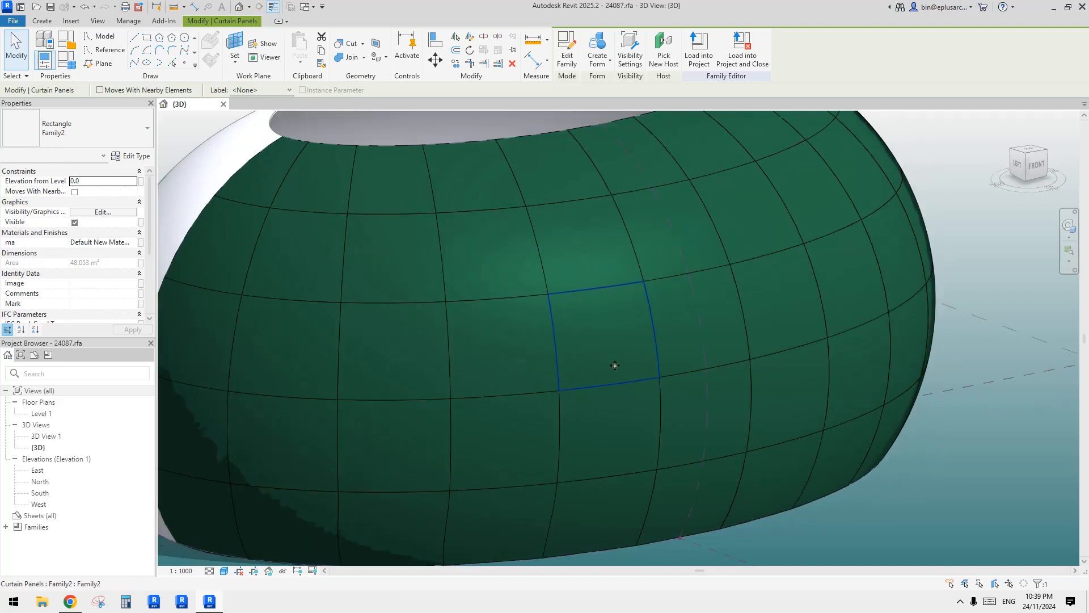
key(Escape)
click(635, 344)
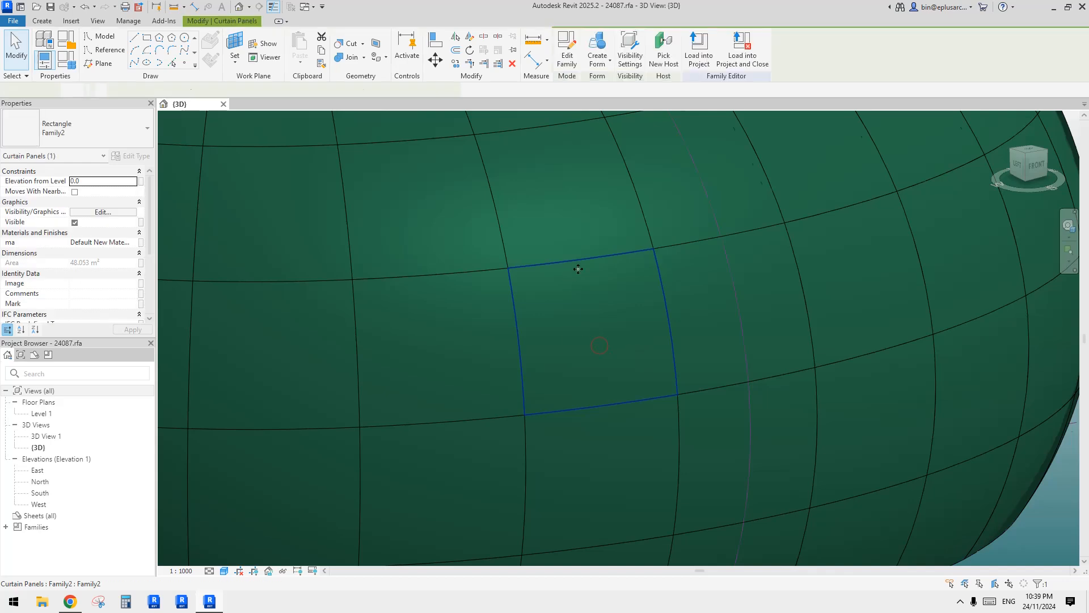
middle_drag(635, 344, 567, 85)
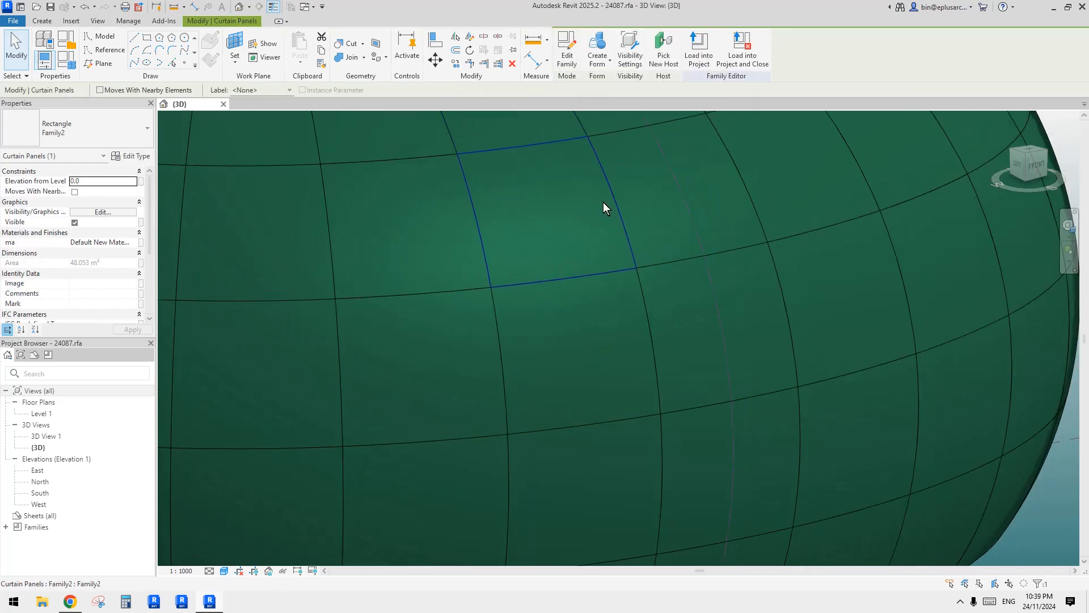
middle_drag(623, 365, 574, 353)
scroll(575, 353, down, 2)
key(Escape)
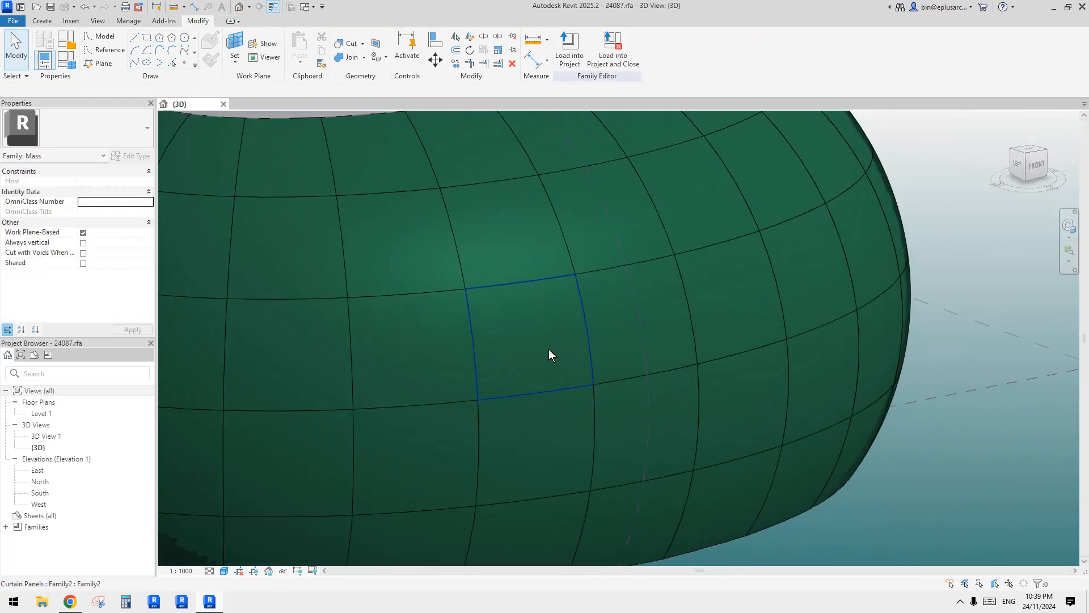
click(549, 349)
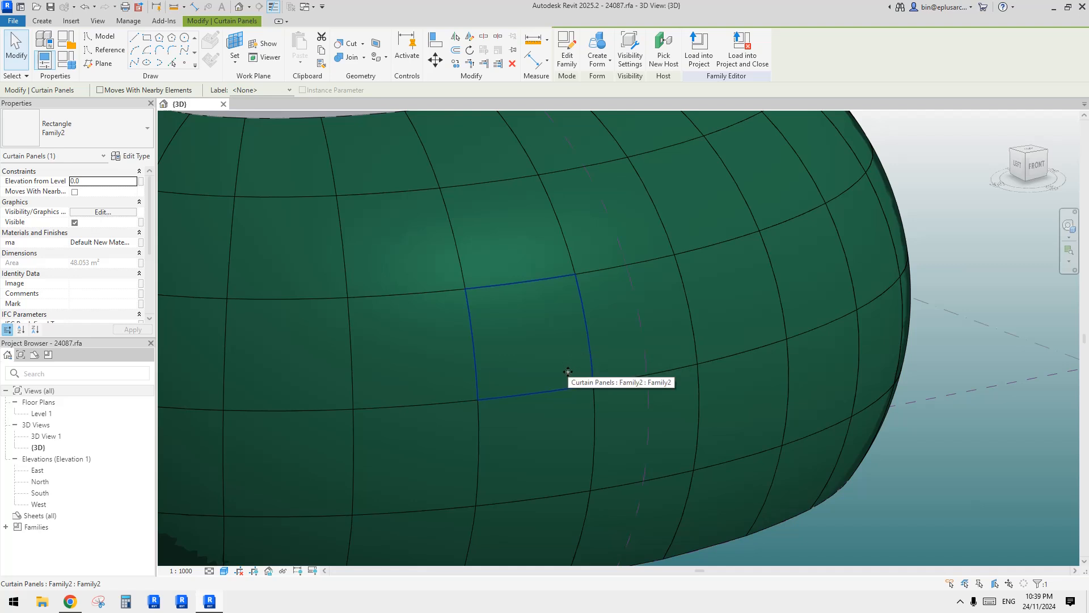
shift+middle_drag(569, 372, 645, 423)
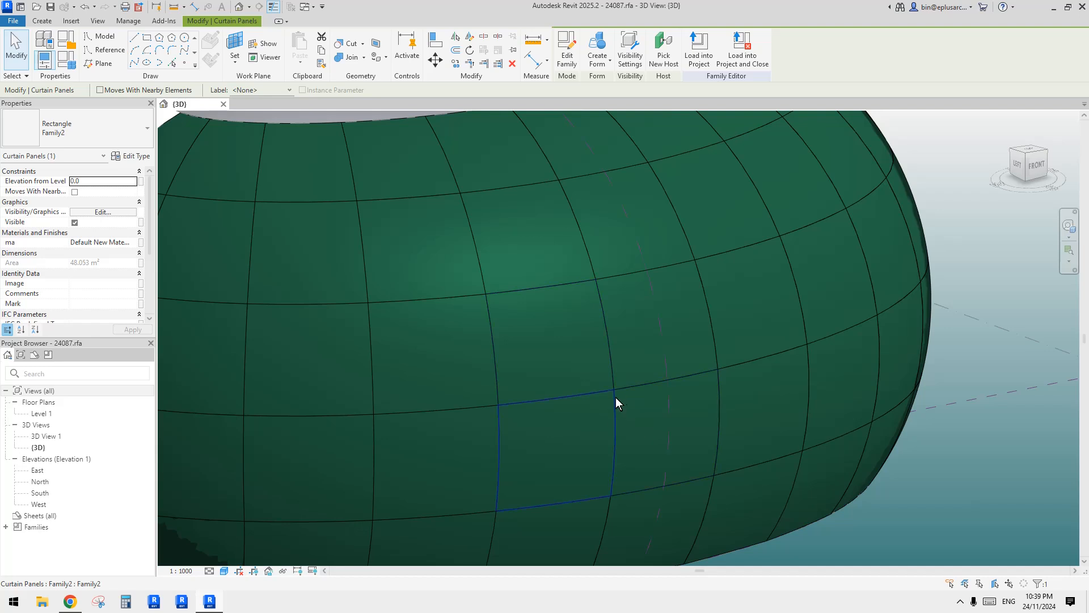
scroll(625, 393, down, 4)
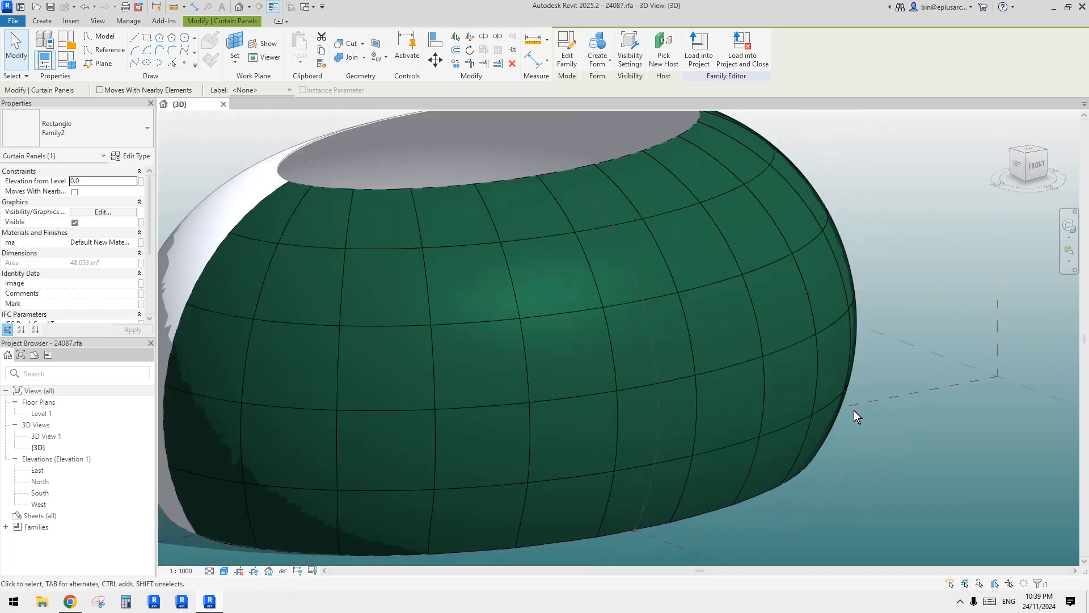
scroll(869, 424, up, 4)
scroll(580, 361, up, 1)
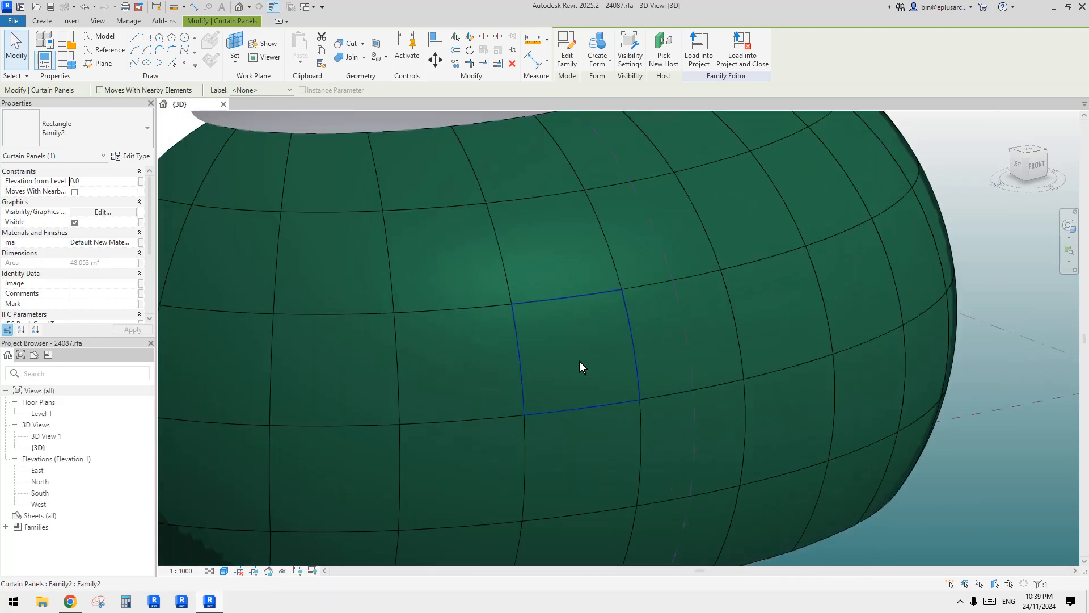
key(Escape)
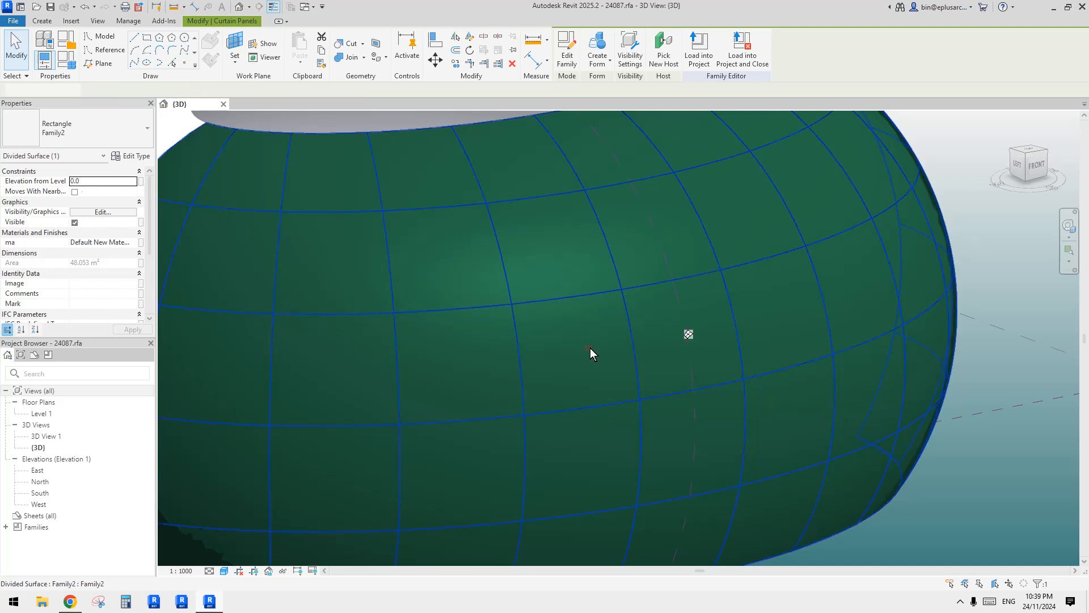
scroll(598, 353, down, 2)
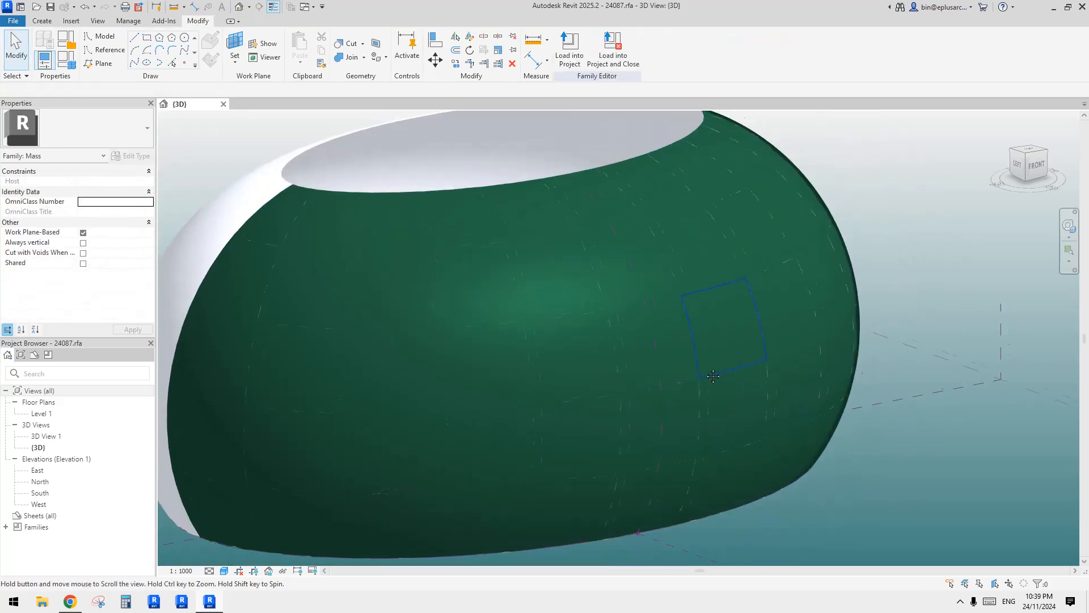
Open the Family2 curtain panel's family for editing from one panel on the divided surface.
click(567, 367)
scroll(569, 367, up, 4)
scroll(606, 206, down, 4)
click(566, 52)
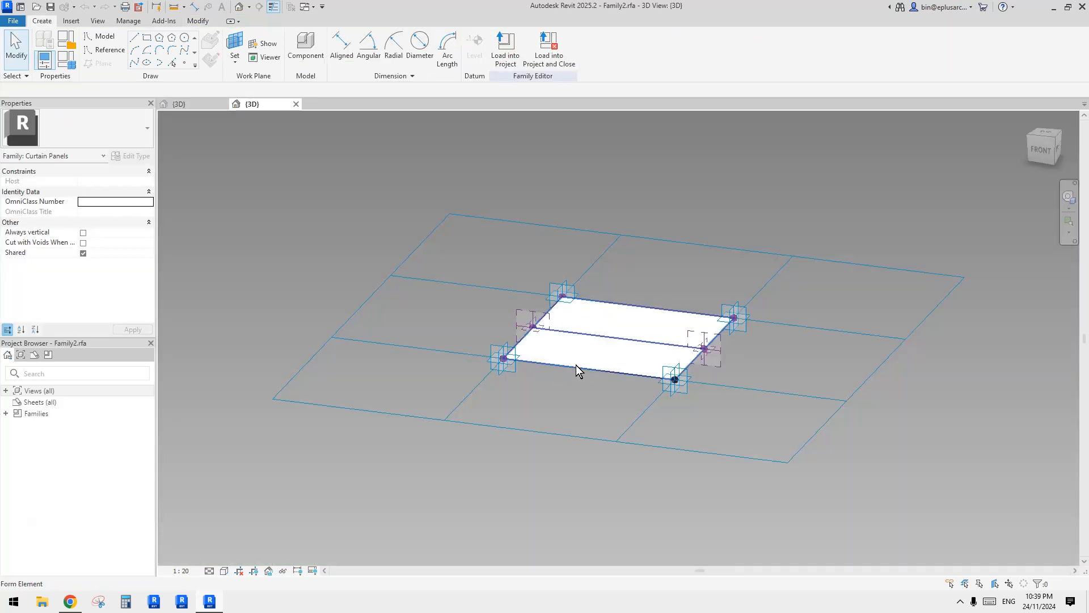
Delete the solid panel form spanning the reference lines, keeping the reference lines and points.
scroll(696, 340, up, 1)
shift+middle_drag(704, 347, 652, 401)
scroll(656, 341, up, 1)
shift+middle_drag(636, 345, 633, 360)
click(576, 307)
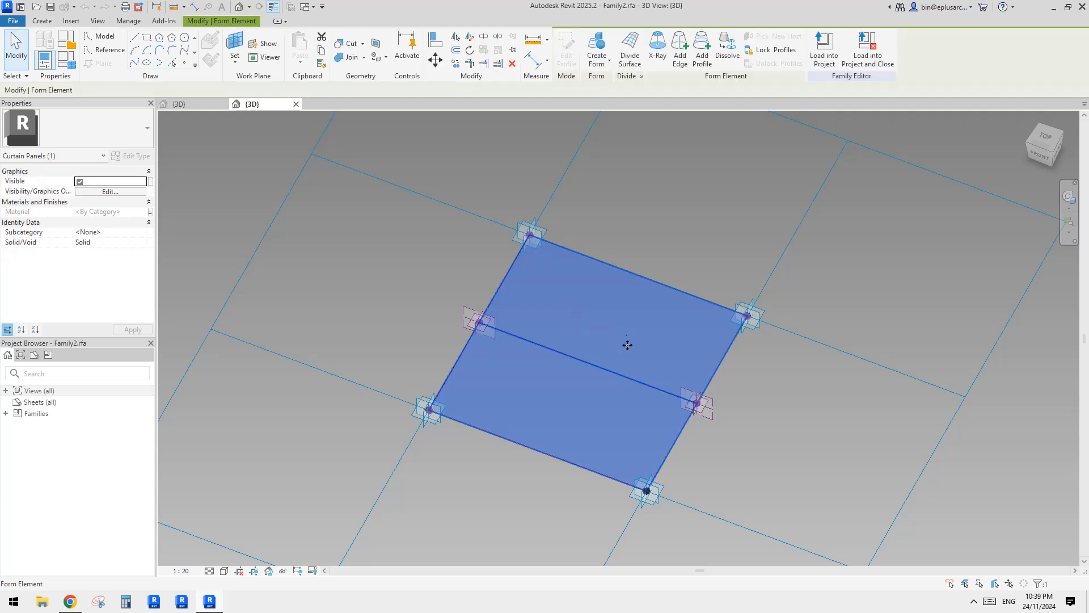
middle_drag(645, 338, 626, 337)
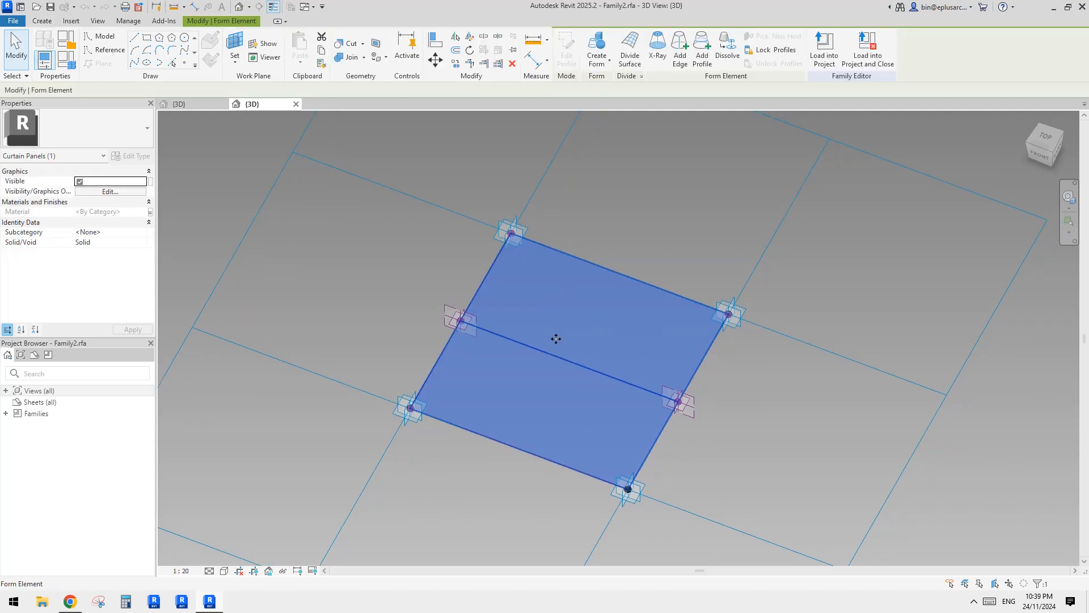
scroll(556, 338, up, 2)
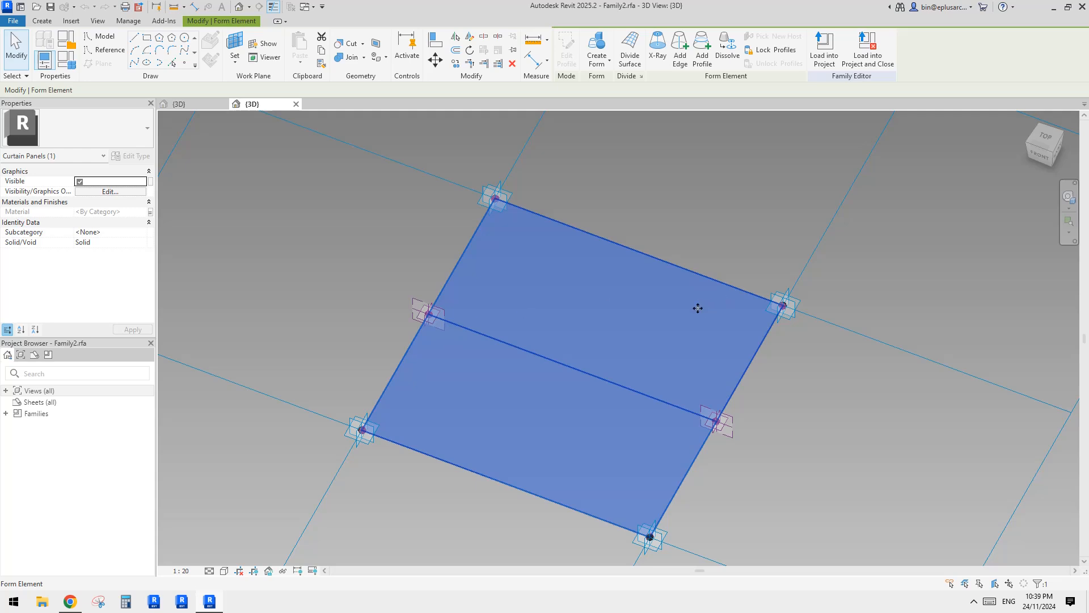
middle_drag(805, 370, 793, 358)
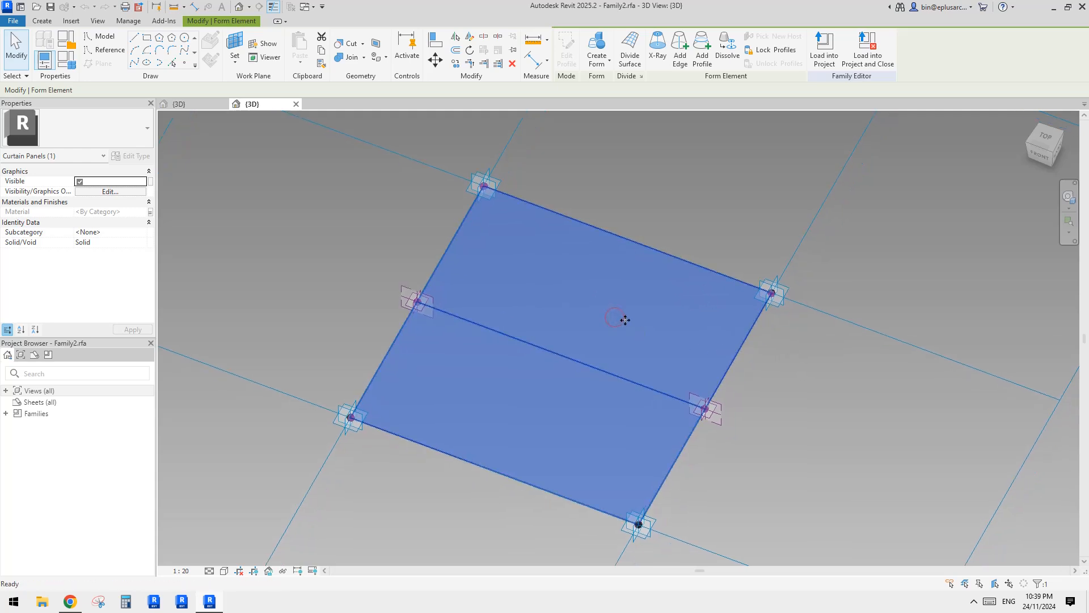
key(Delete)
Turn off thin-line display and set the 3D view's scale to 1:200.
scroll(596, 336, down, 1)
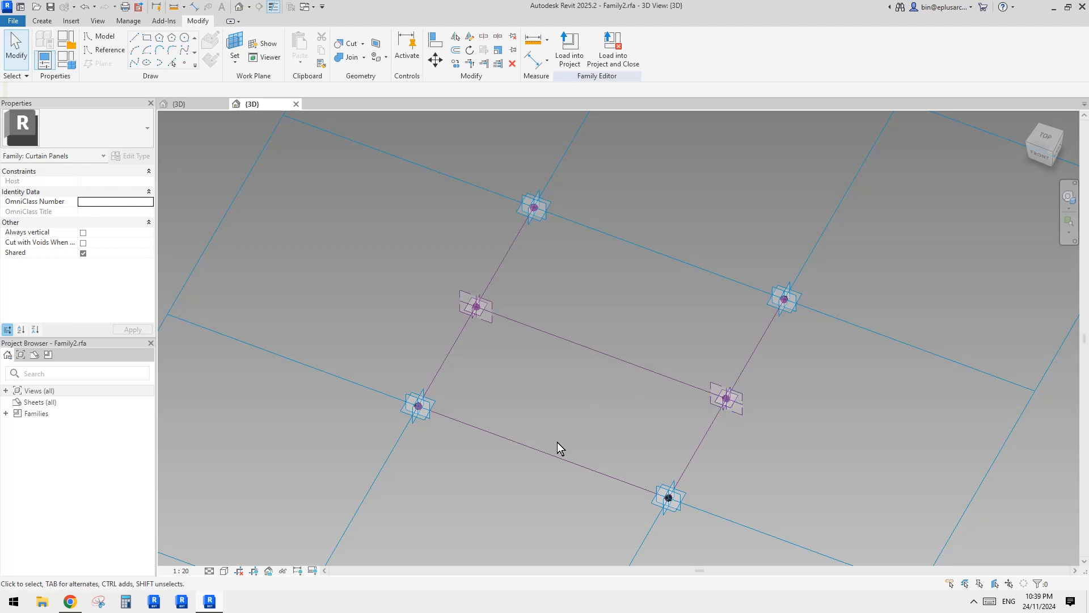
scroll(560, 374, up, 1)
mouse_move(563, 358)
middle_down()
mouse_move(610, 384)
mouse_move(547, 360)
middle_up()
middle_drag(530, 436, 528, 436)
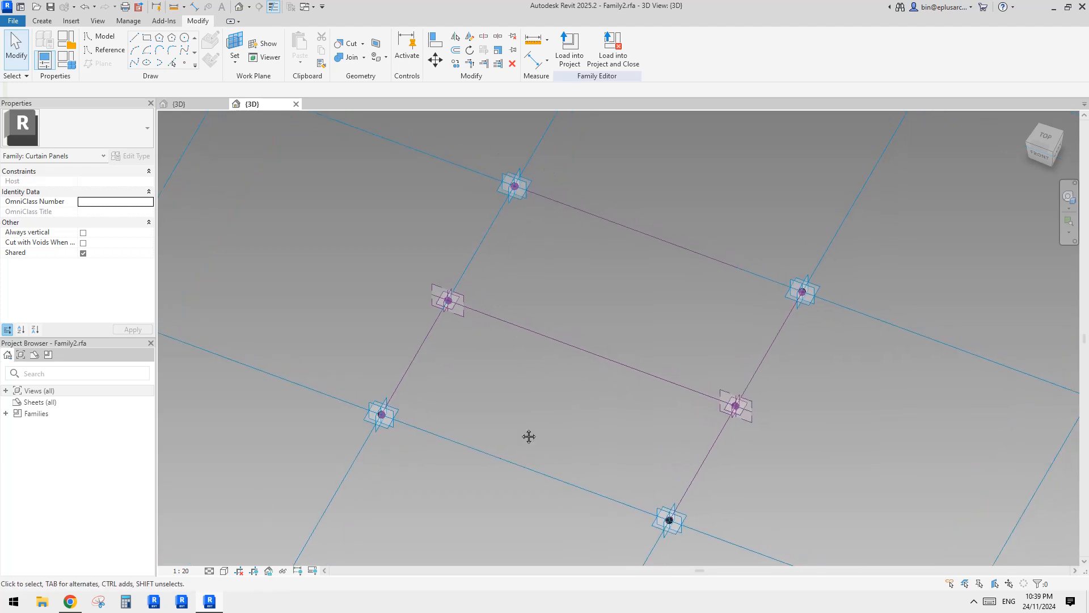
key(t)
key(l)
click(188, 569)
click(197, 509)
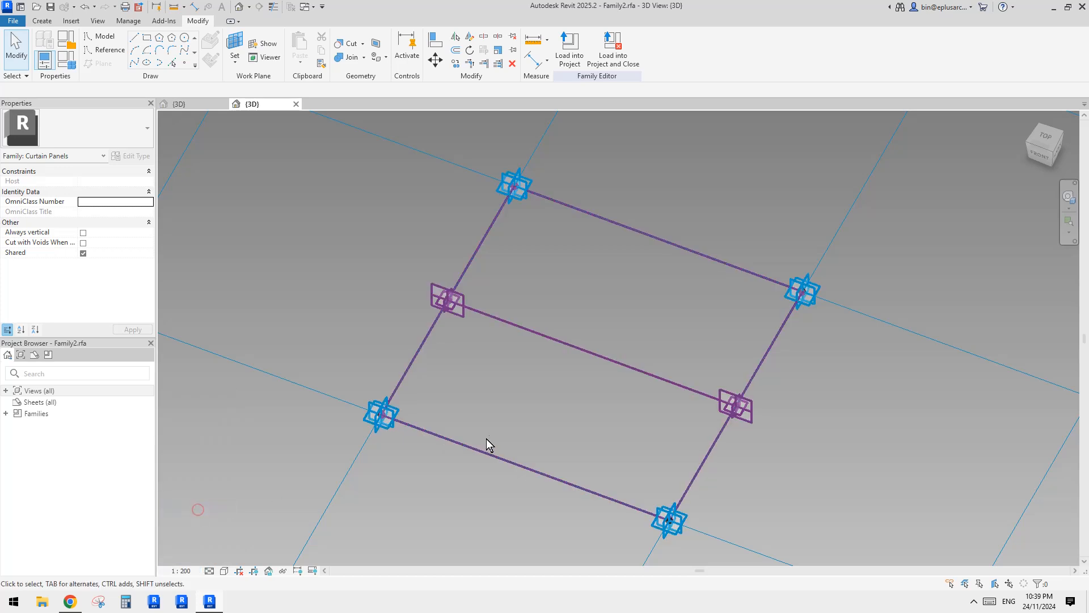
shift+middle_drag(557, 421, 607, 423)
middle_drag(565, 378, 580, 371)
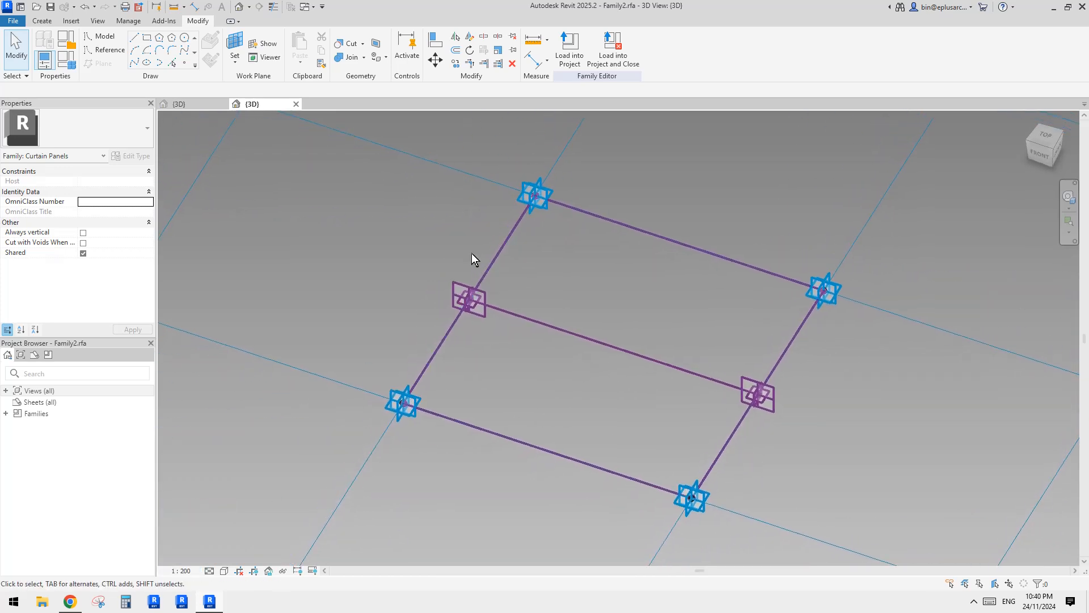
middle_drag(559, 245, 562, 253)
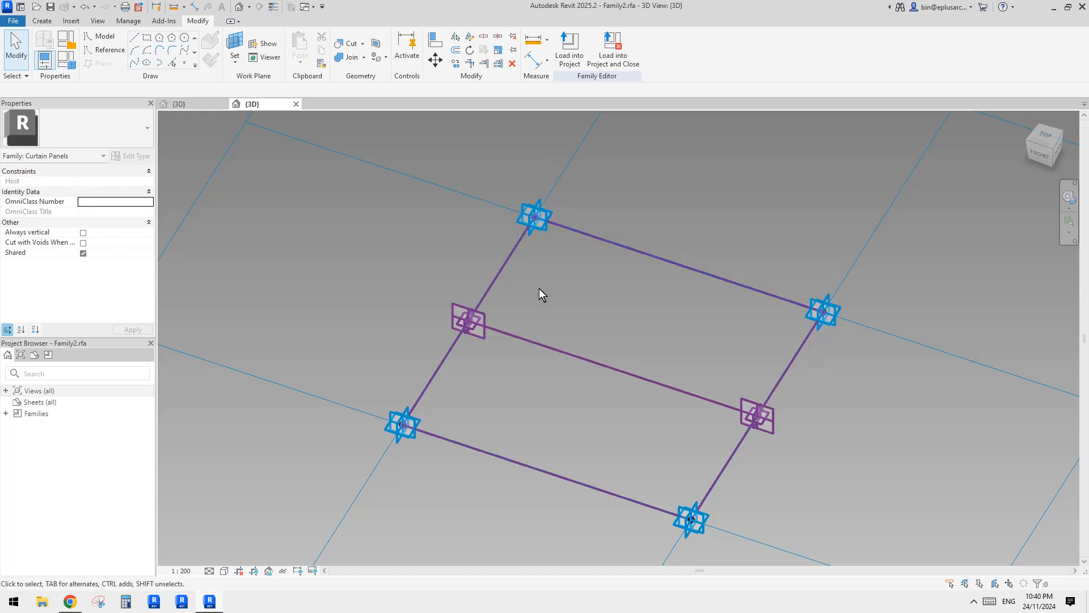
click(185, 64)
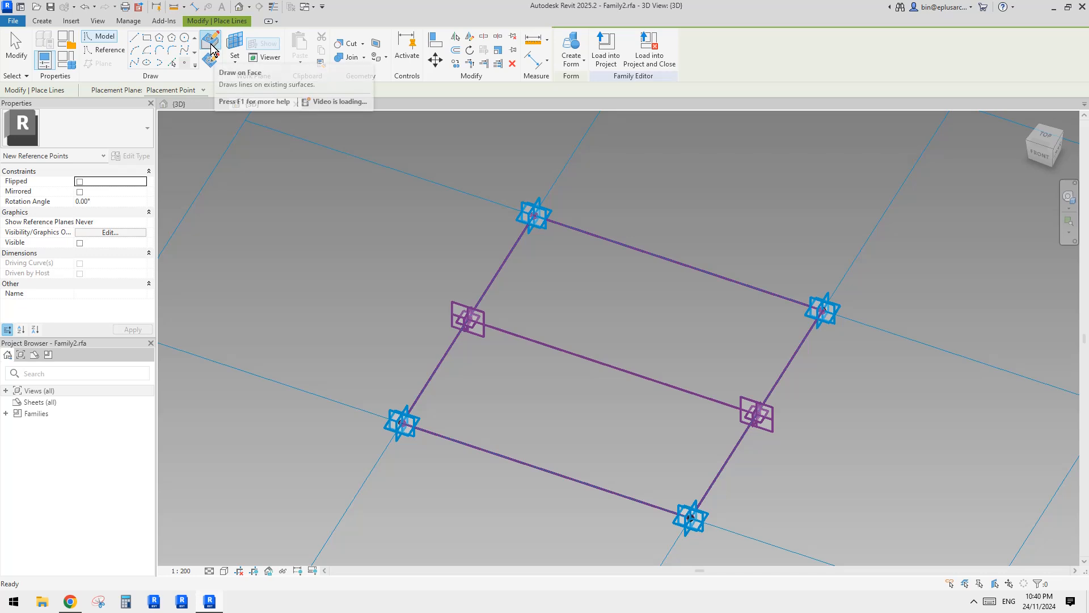
middle_drag(637, 272, 642, 274)
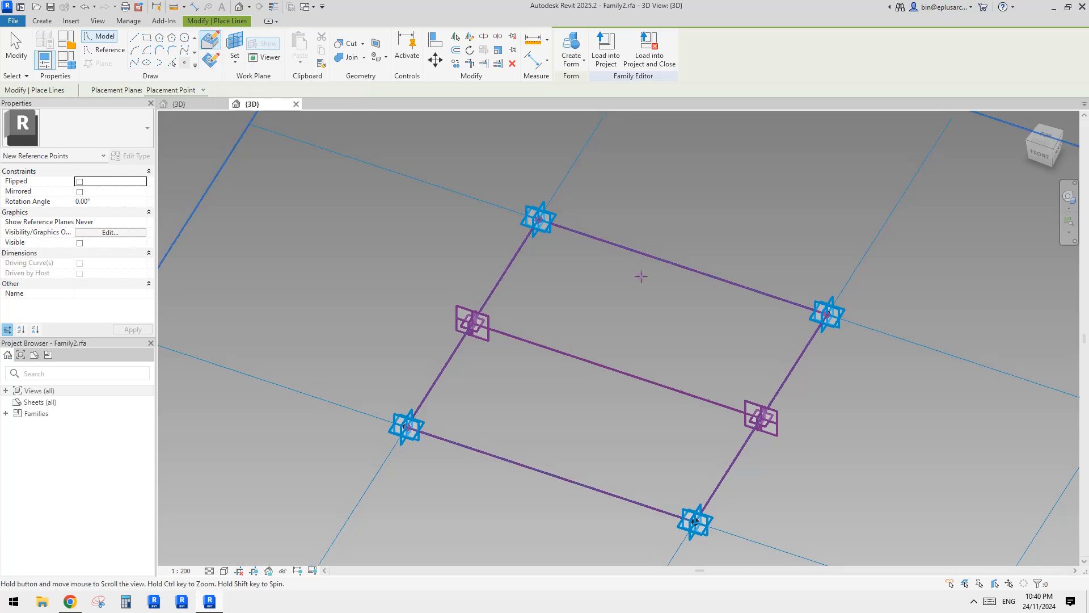
key(Escape)
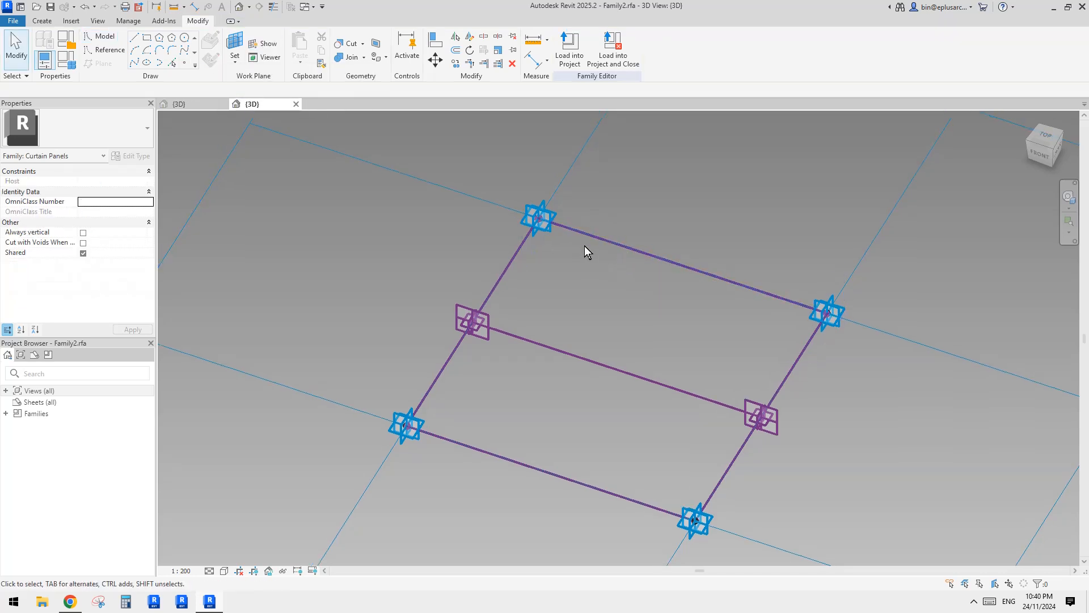
Examine the work planes of the upper reference line of the panel frame.
click(606, 241)
click(700, 189)
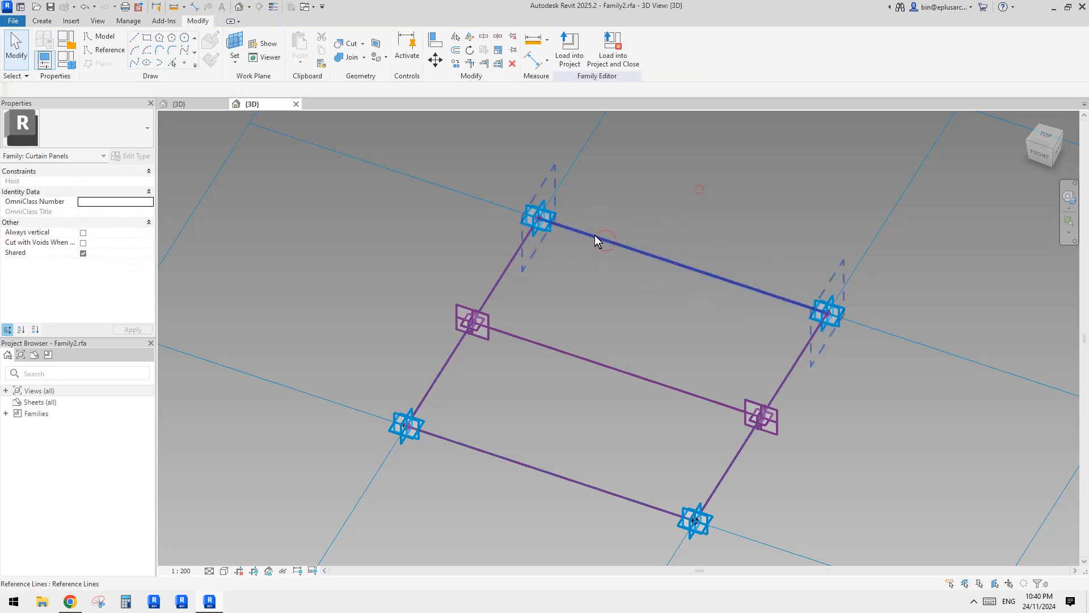
click(615, 242)
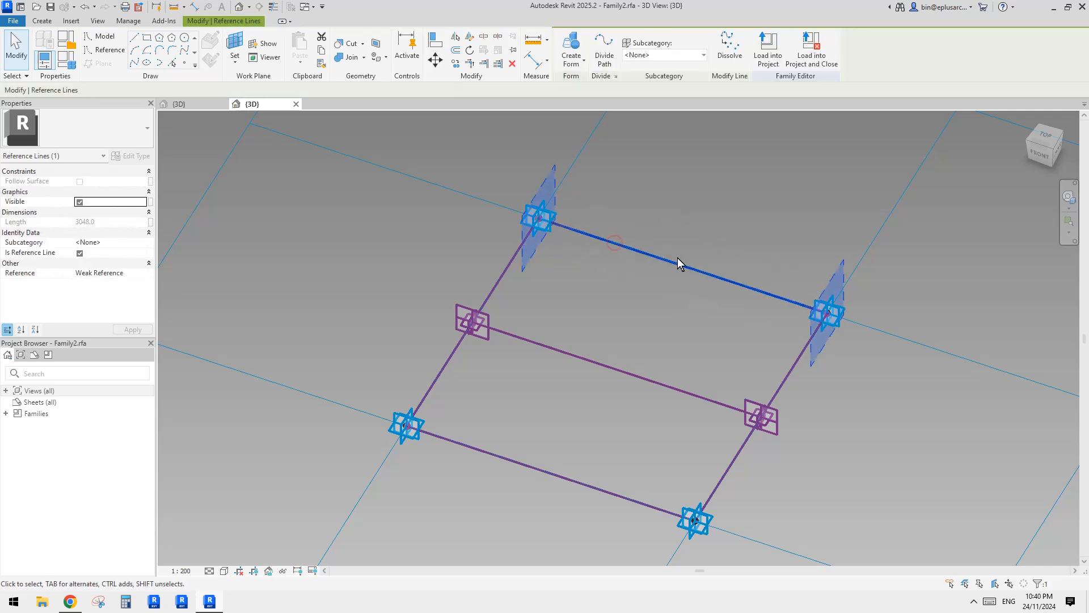
click(643, 251)
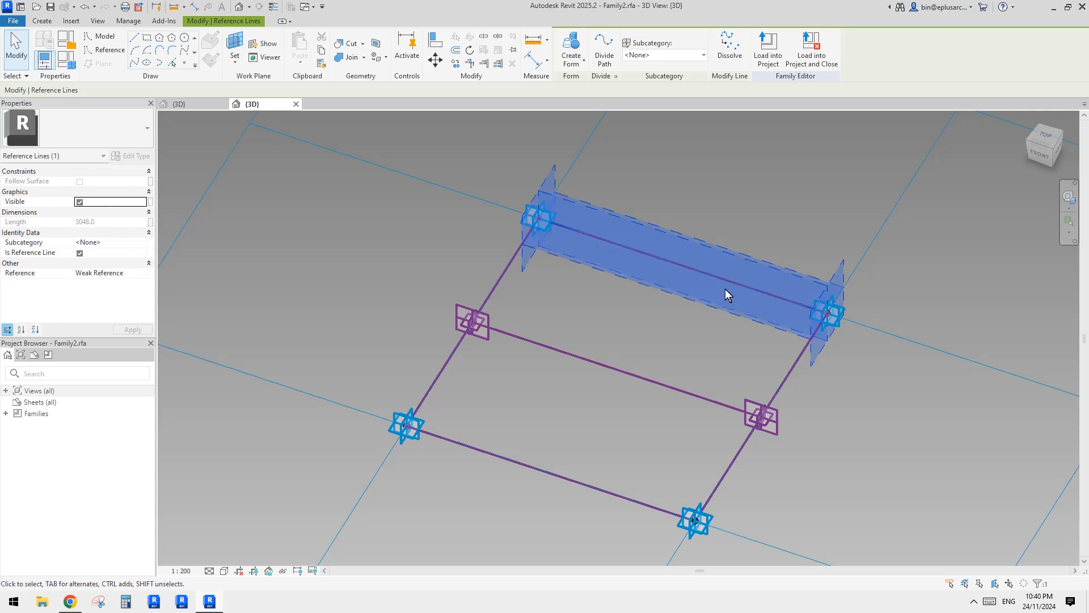
click(622, 316)
middle_drag(703, 315, 710, 307)
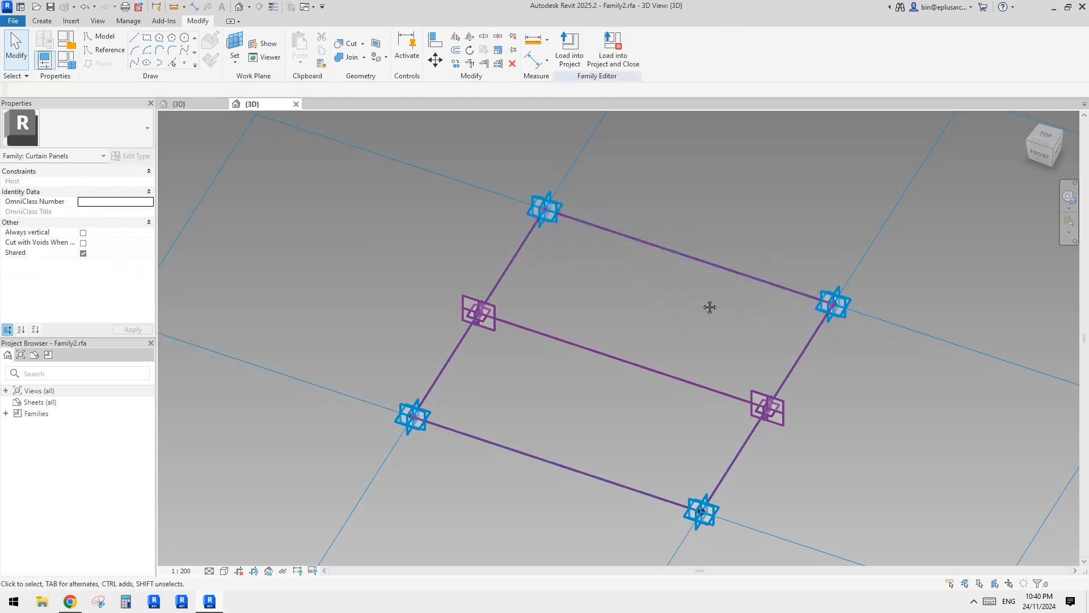
Temporarily isolate the upper, middle and lower parallel reference lines of the panel frame.
click(685, 257)
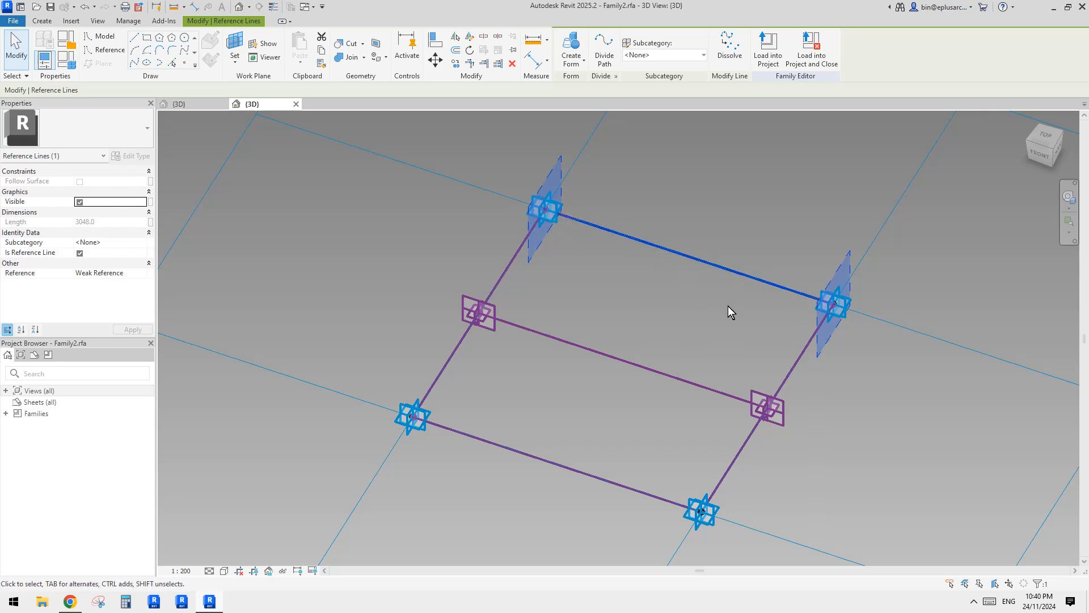
middle_drag(647, 321, 647, 317)
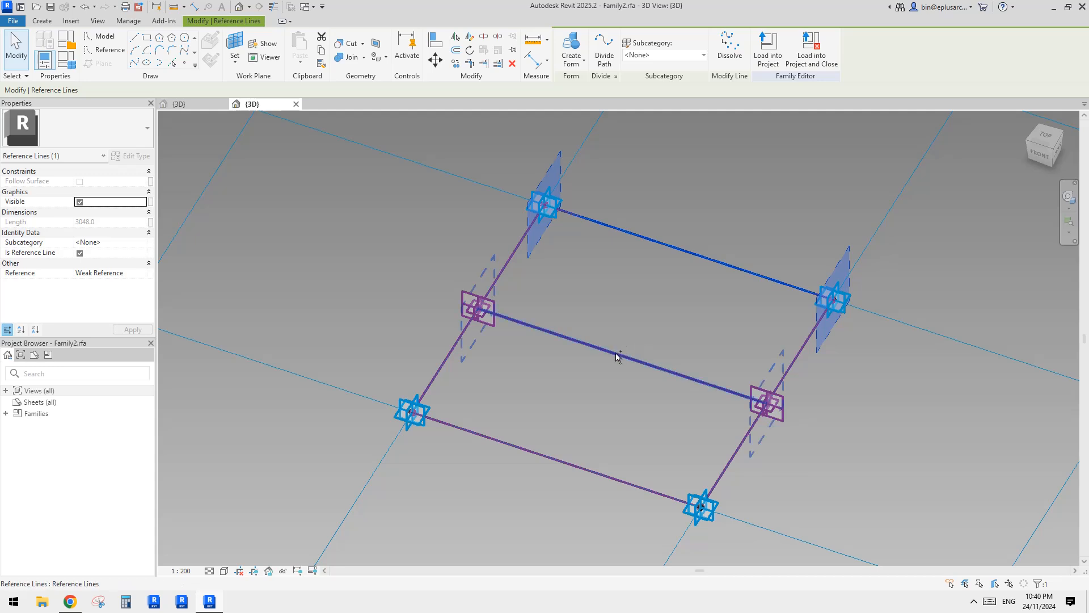
ctrl+click(633, 359)
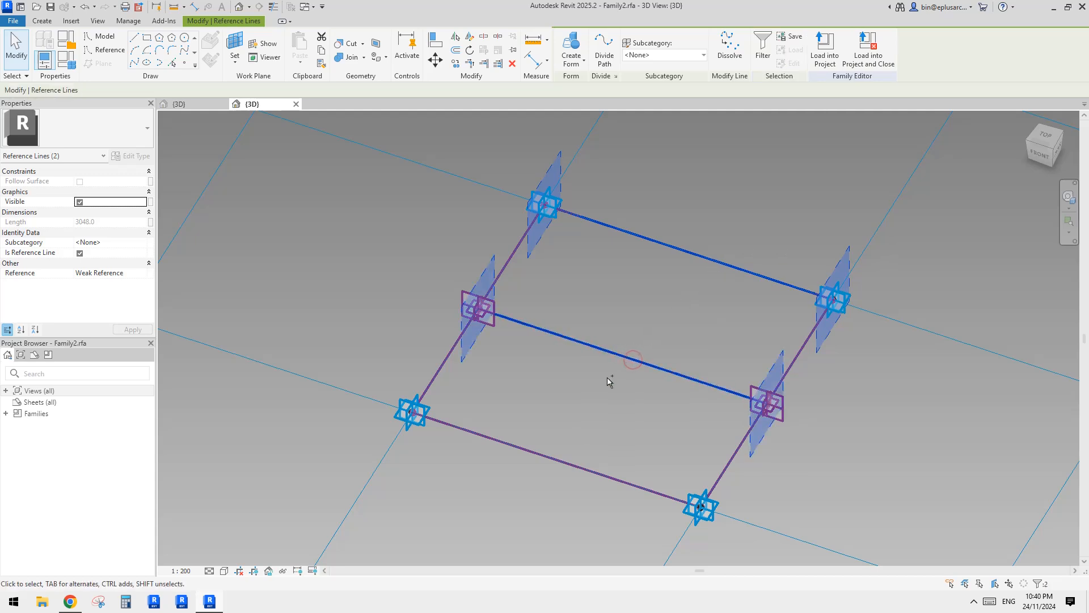
ctrl+click(540, 454)
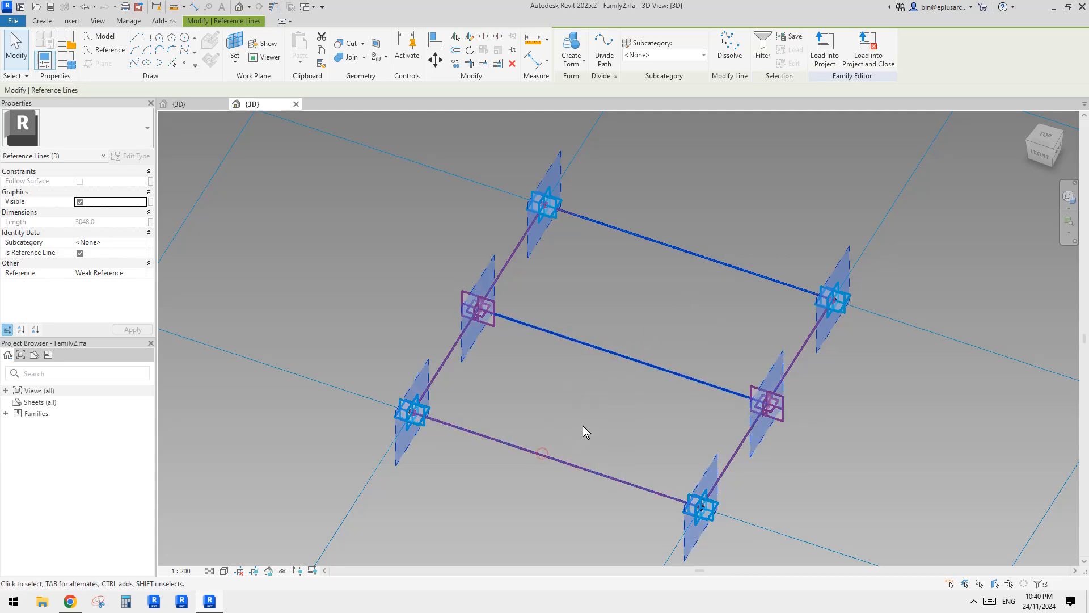
middle_drag(600, 404, 583, 408)
key(h)
key(i)
click(866, 442)
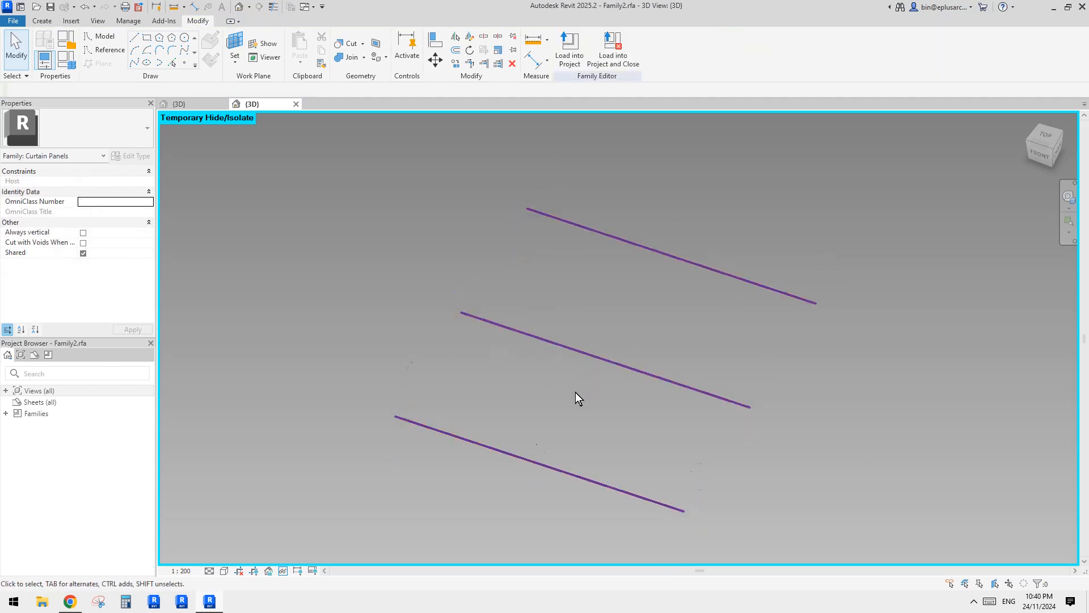
Place six reference points on the three parallel reference lines, hosting one near each end of every line.
middle_drag(542, 323, 542, 326)
middle_drag(503, 264, 506, 259)
click(186, 65)
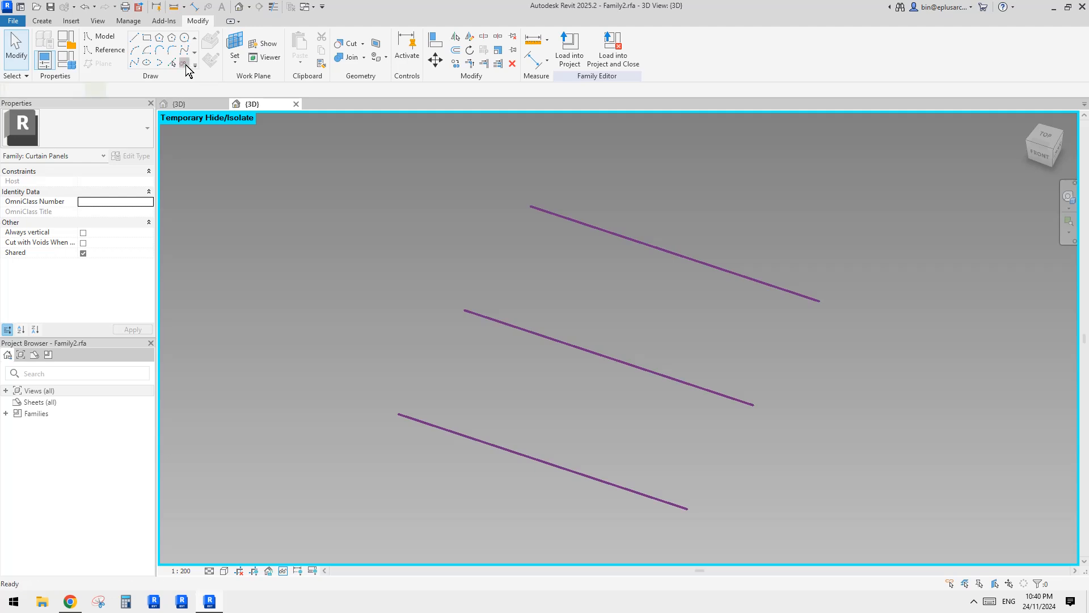
click(211, 43)
middle_drag(453, 212, 429, 201)
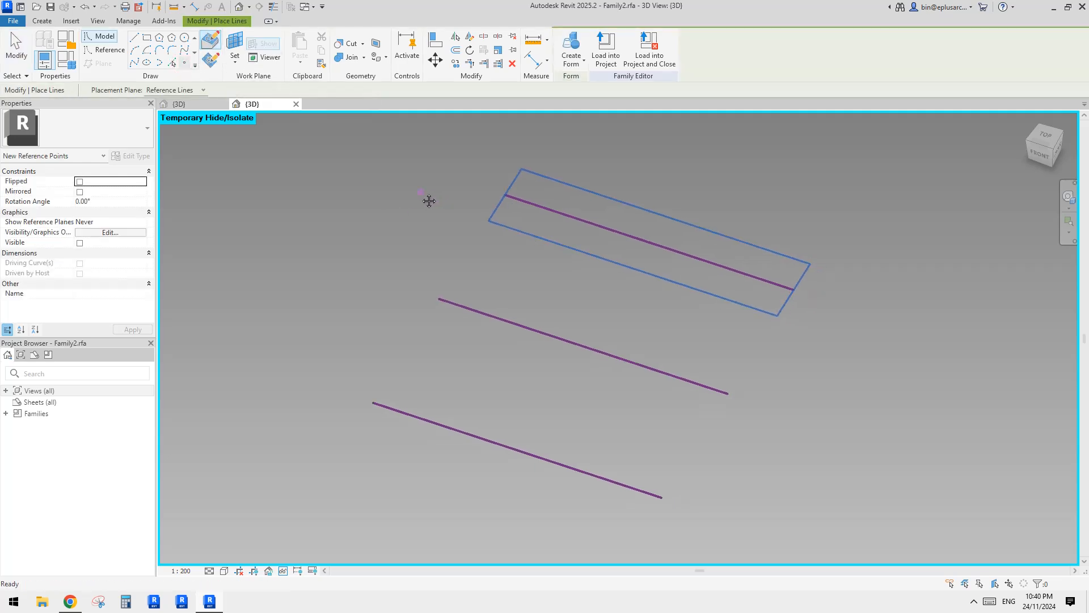
click(524, 202)
click(470, 307)
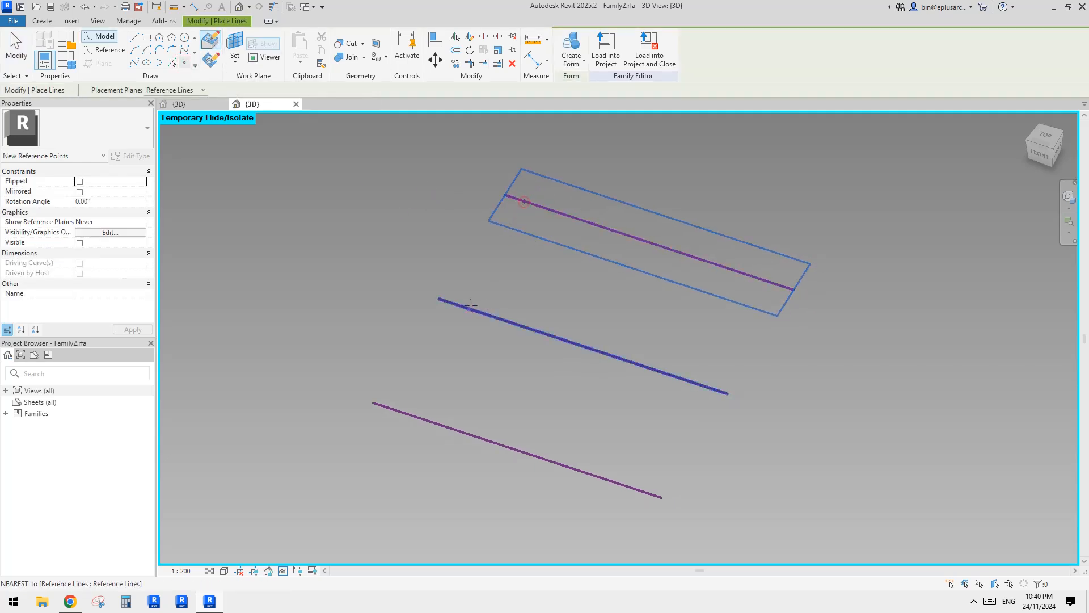
click(401, 412)
click(760, 279)
click(692, 379)
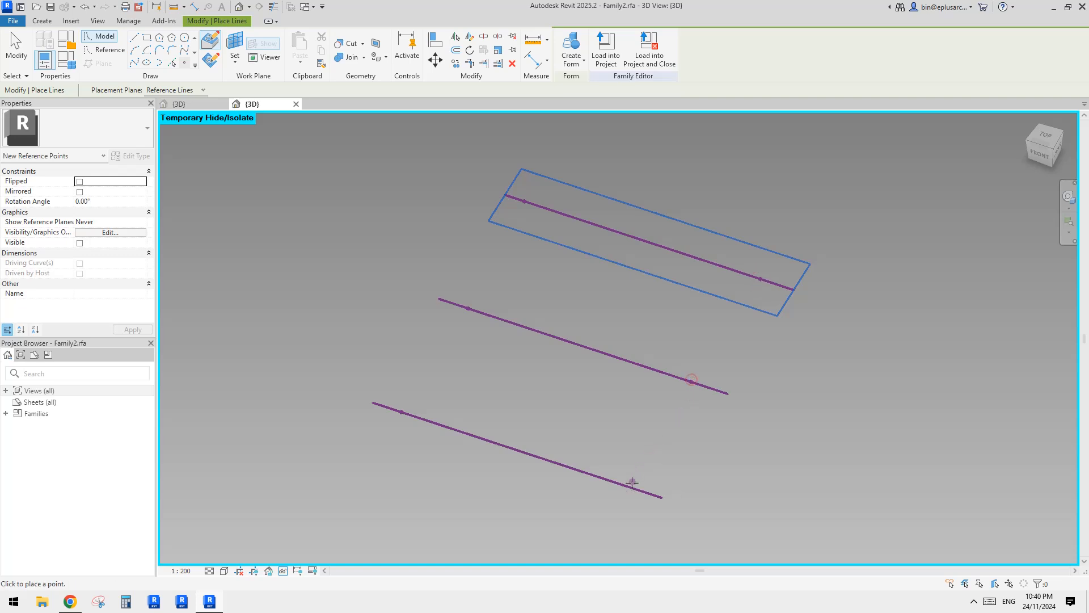
click(632, 483)
key(Escape)
key(Escape)
Set the measurement type of the three left-end reference points to Segment Length.
click(533, 206)
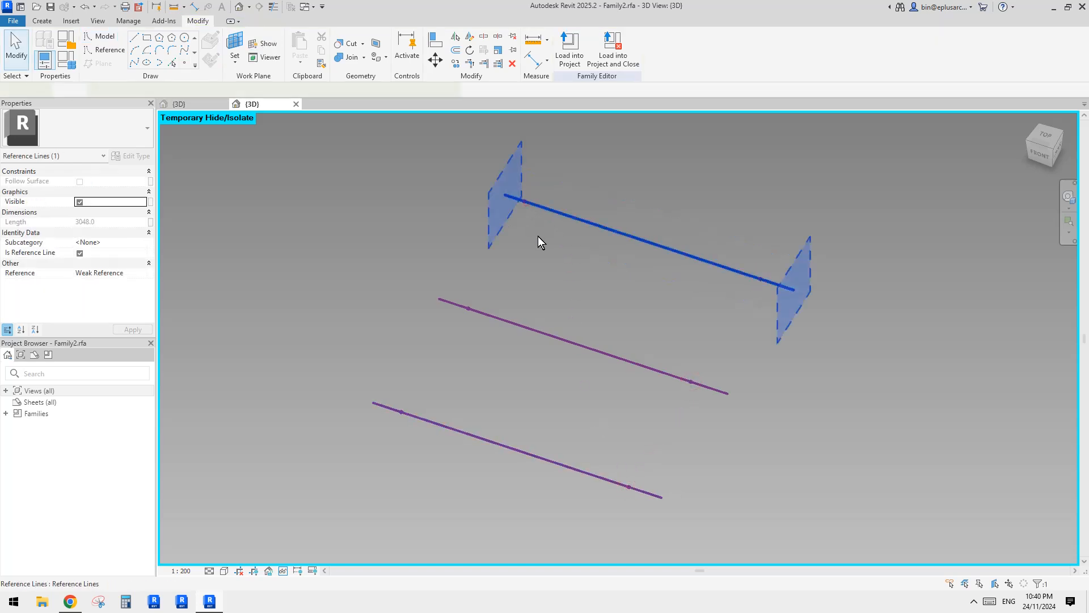
click(525, 202)
shift+middle_drag(531, 237, 545, 272)
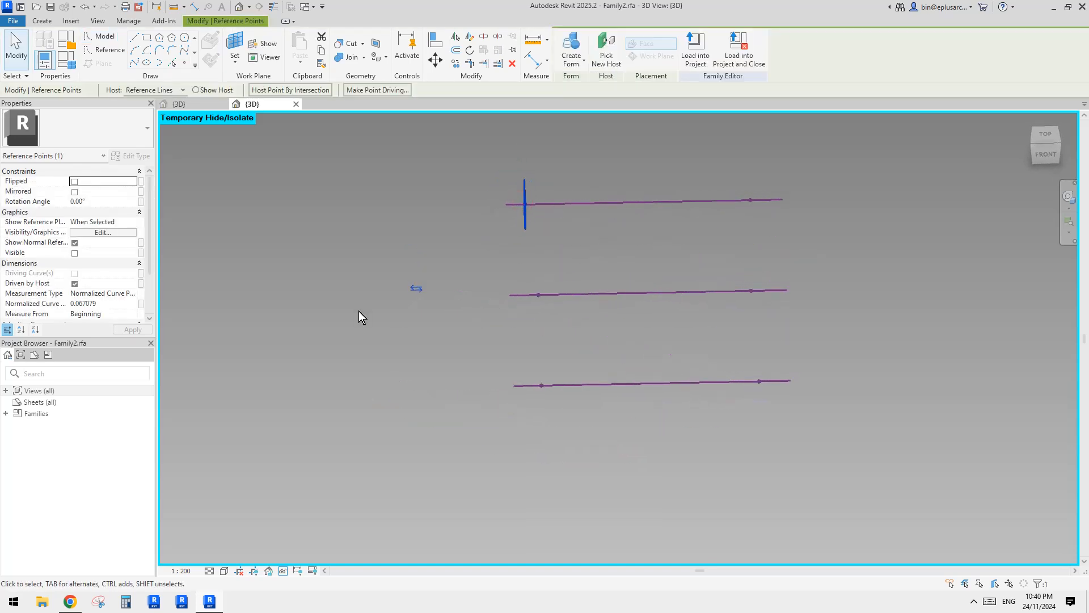
drag(467, 168, 577, 409)
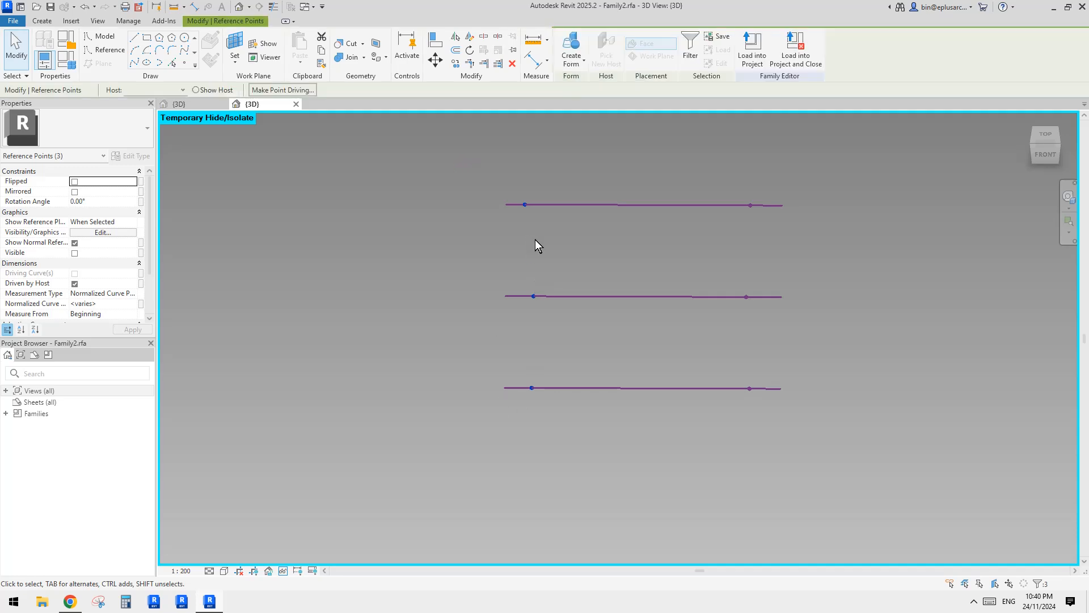
click(130, 296)
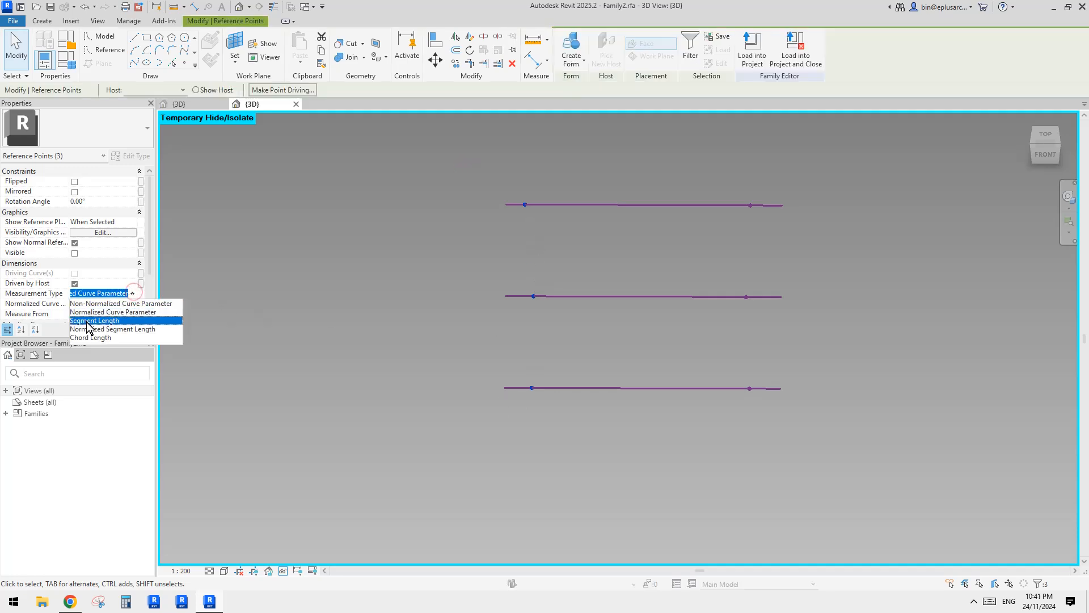
click(88, 324)
Associate the left-end points' segment length with a new instance family parameter named ofs1.
click(140, 304)
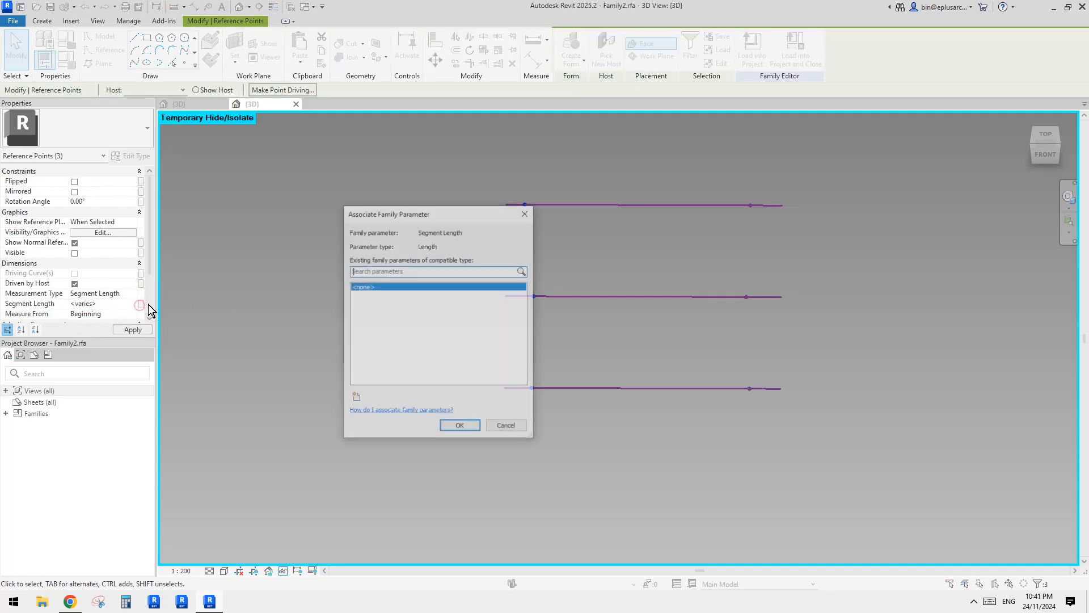
click(354, 399)
text(o)
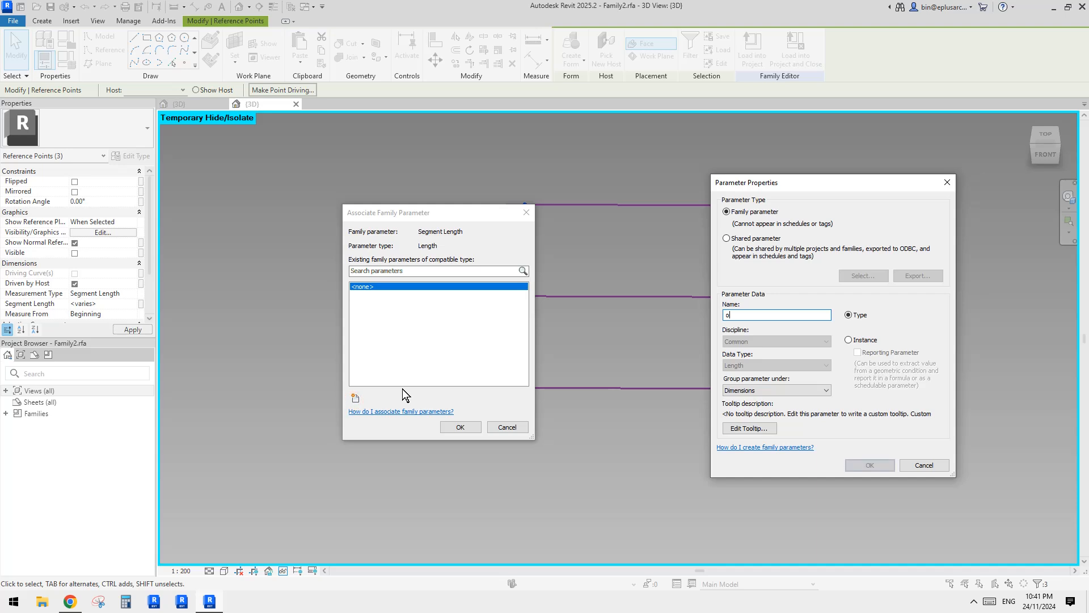
text(fs1)
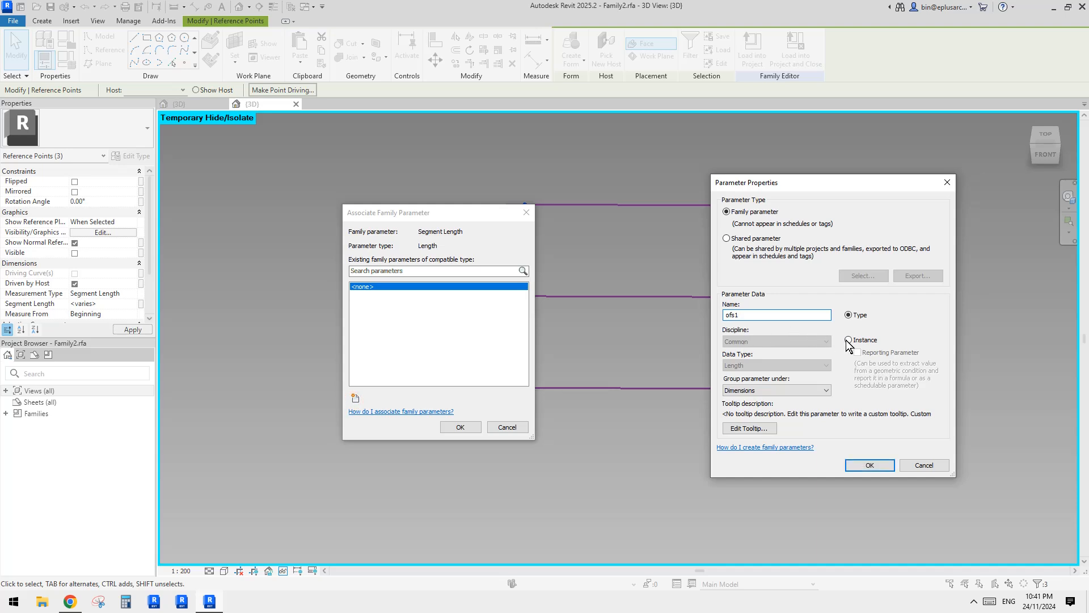
click(849, 340)
click(869, 465)
click(460, 427)
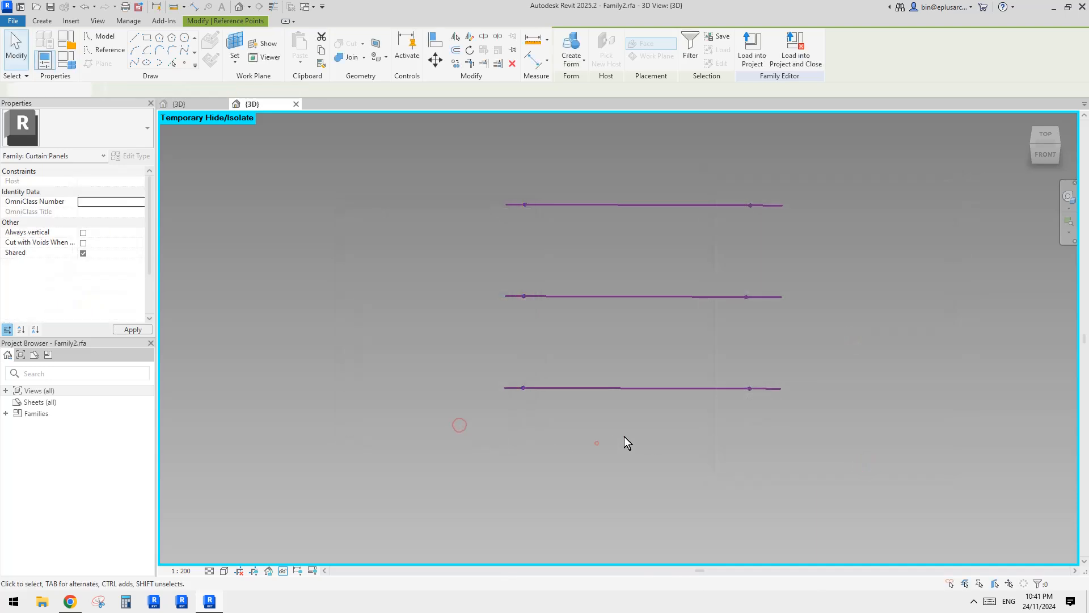
Make the three right-end reference points measure from the End of their host lines.
click(720, 214)
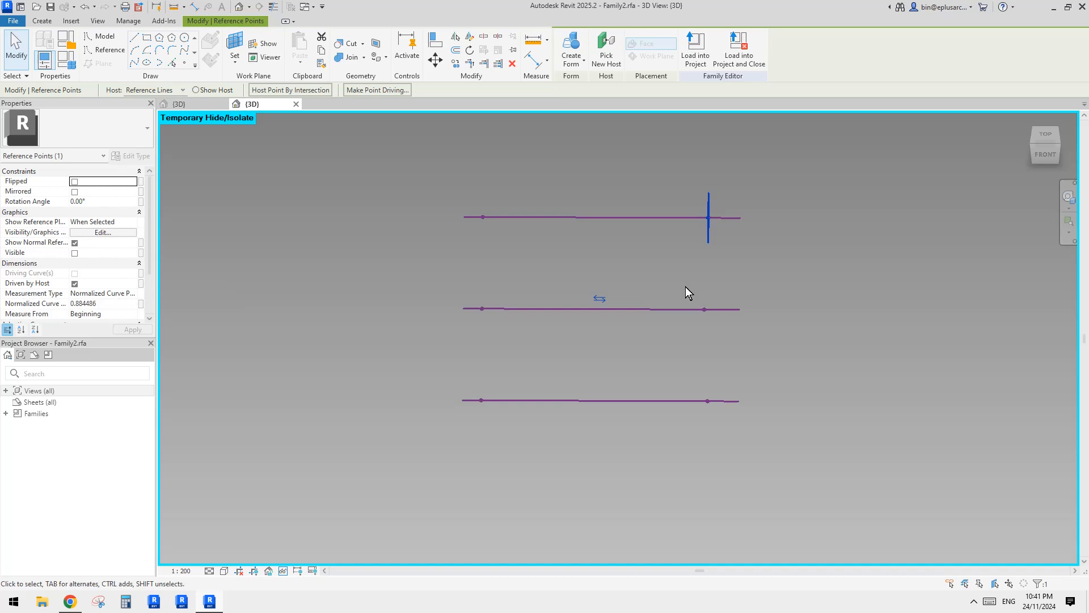
drag(674, 182, 729, 470)
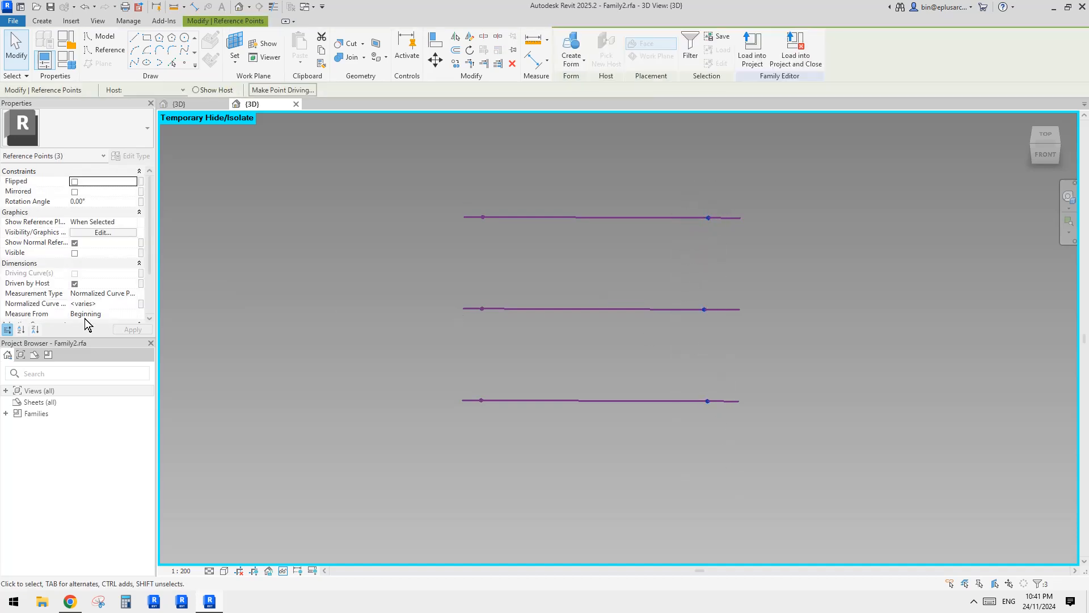
click(708, 217)
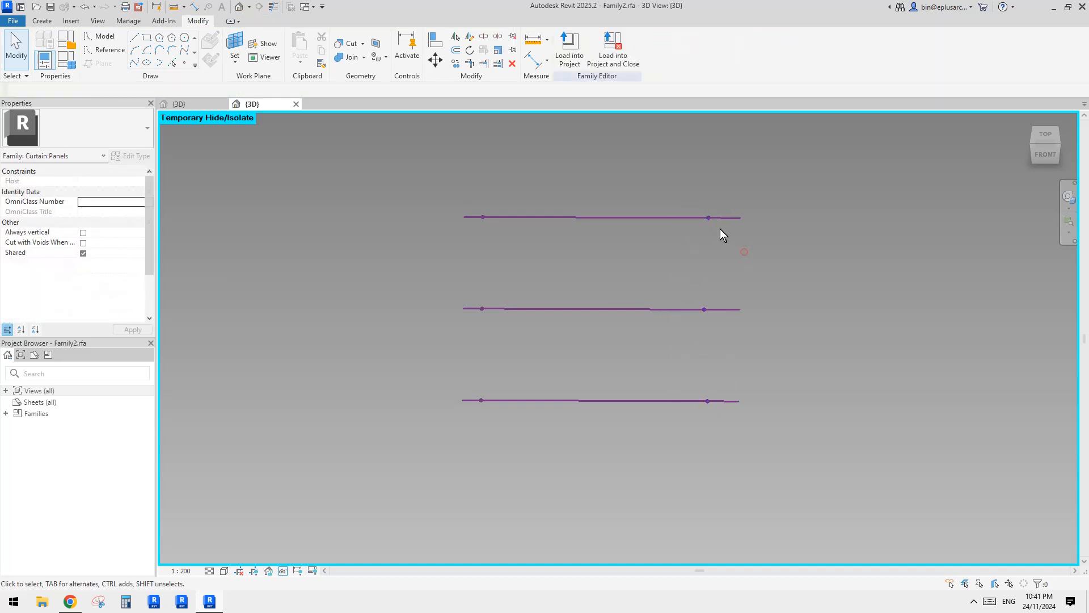
click(601, 299)
drag(676, 285, 714, 439)
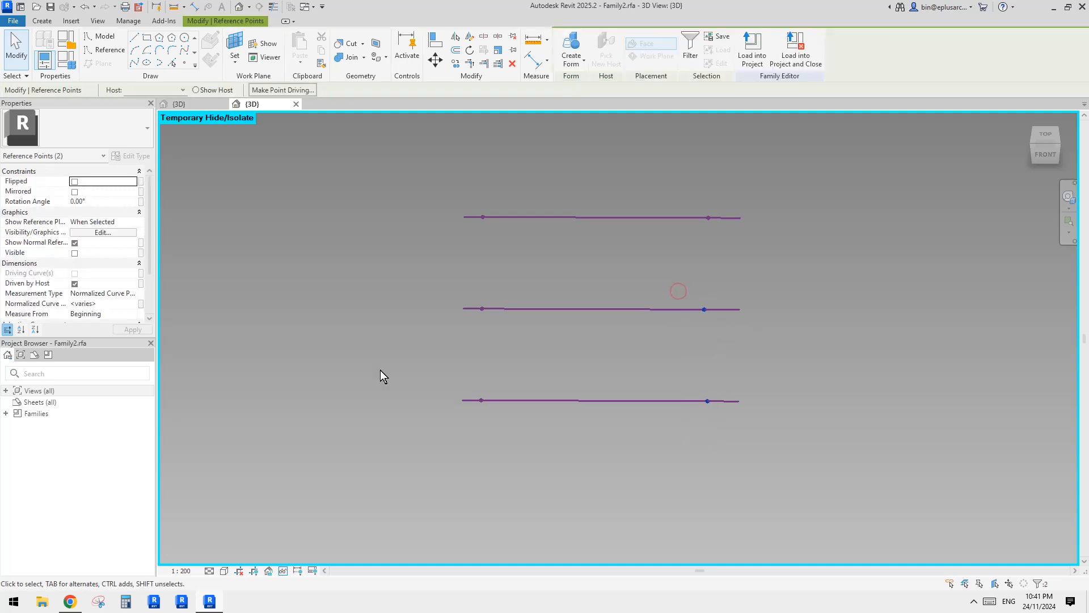
click(132, 314)
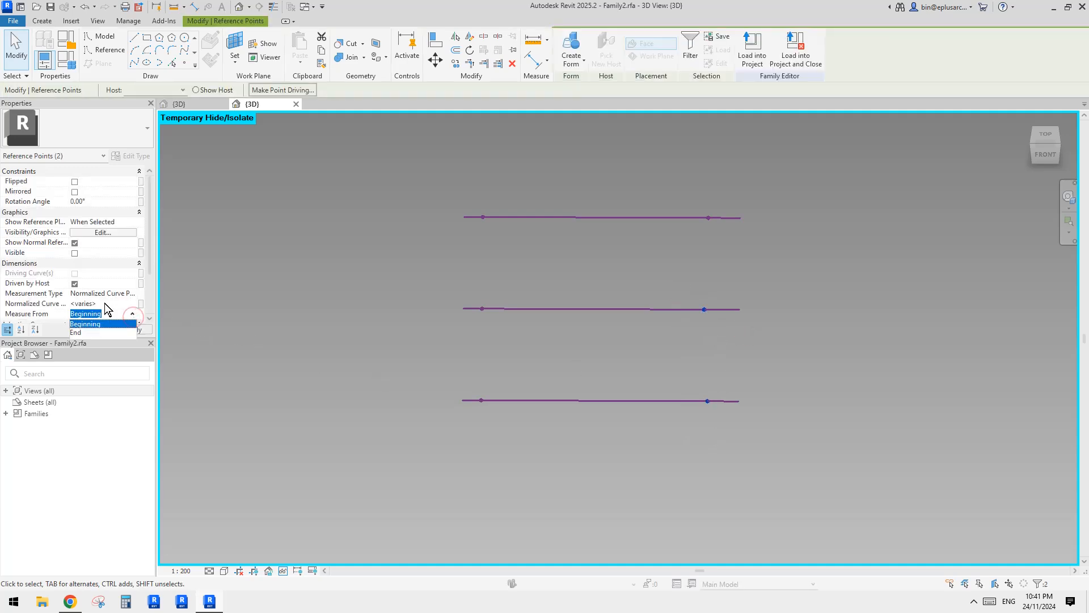
click(84, 332)
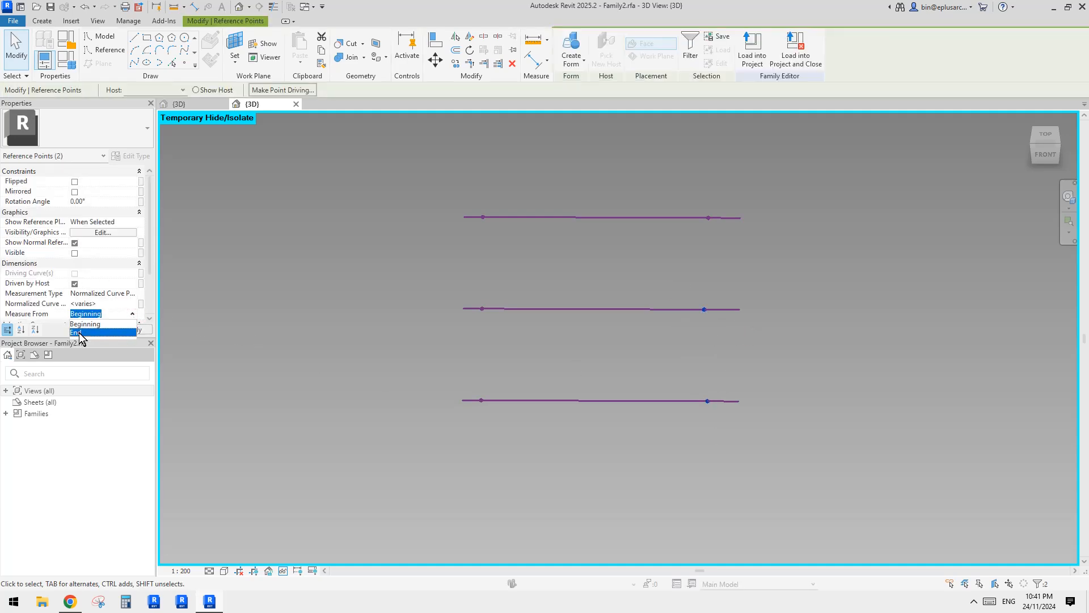
click(731, 336)
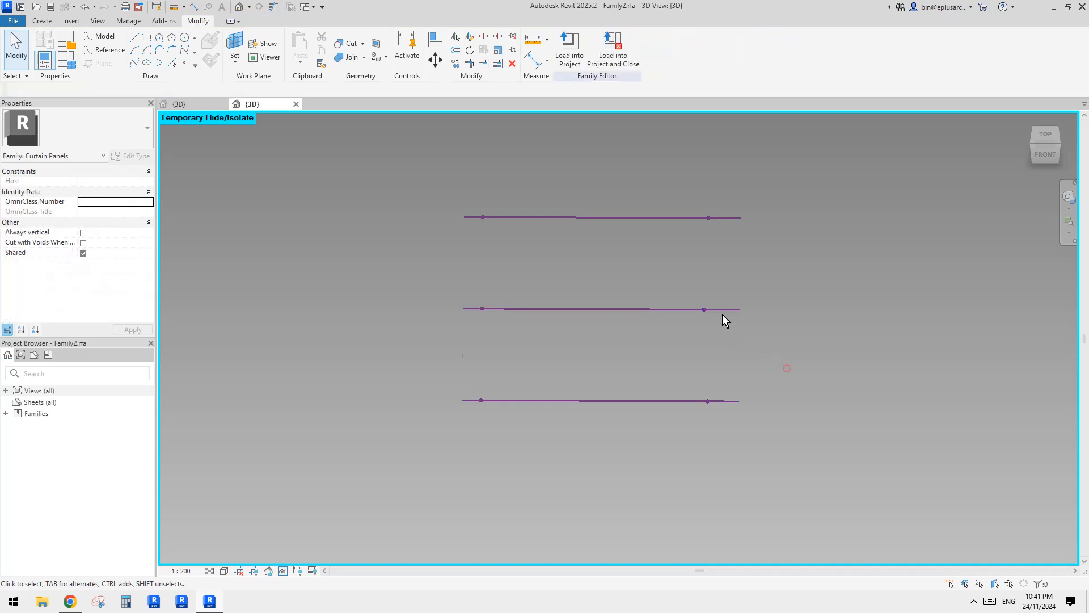
Set the measurement type of the three right-end reference points to Segment Length.
click(713, 310)
drag(646, 148, 731, 467)
click(130, 293)
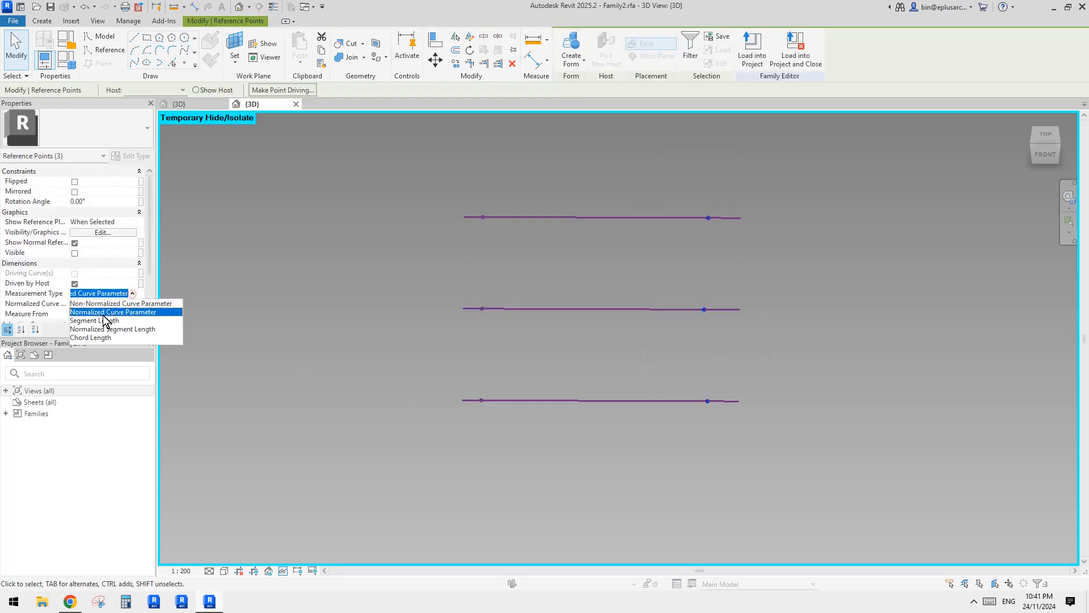
click(107, 315)
Associate the right-end points' segment length with a new instance family parameter named ofs3.
click(142, 304)
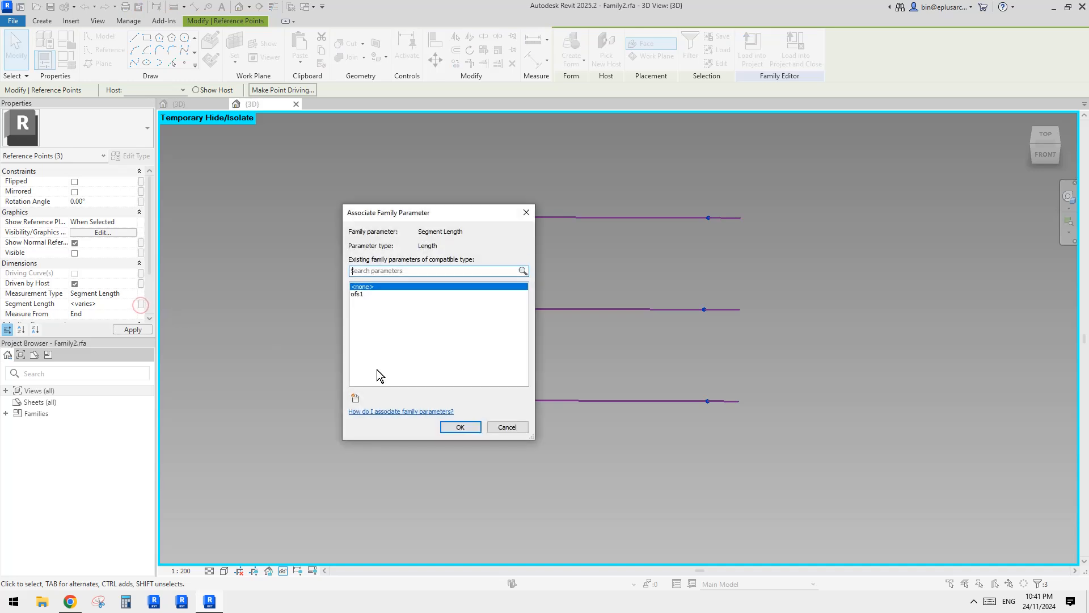
click(355, 399)
text(ofs3)
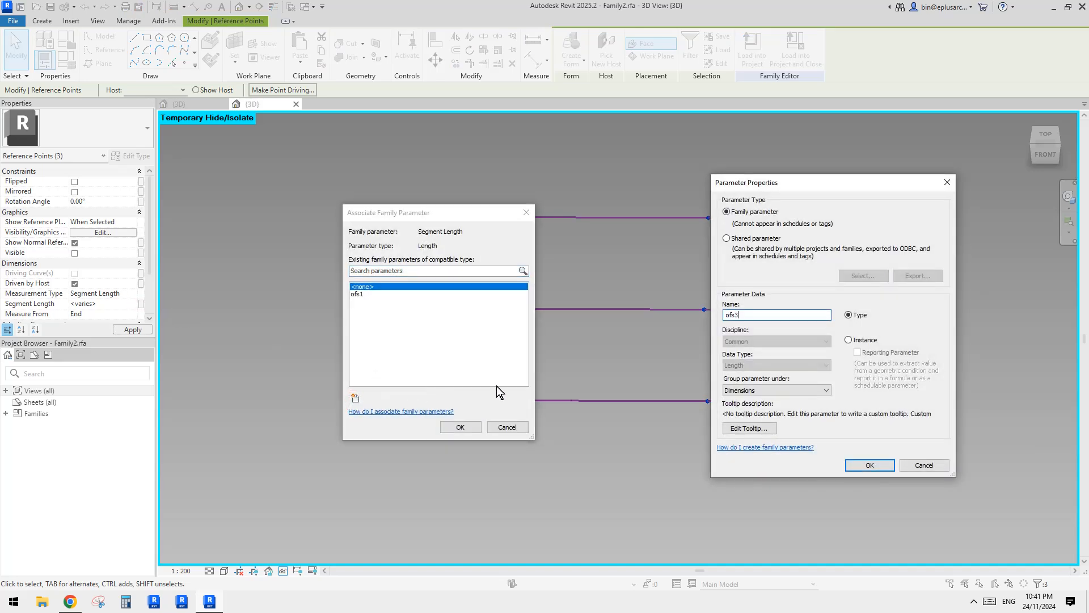
click(870, 465)
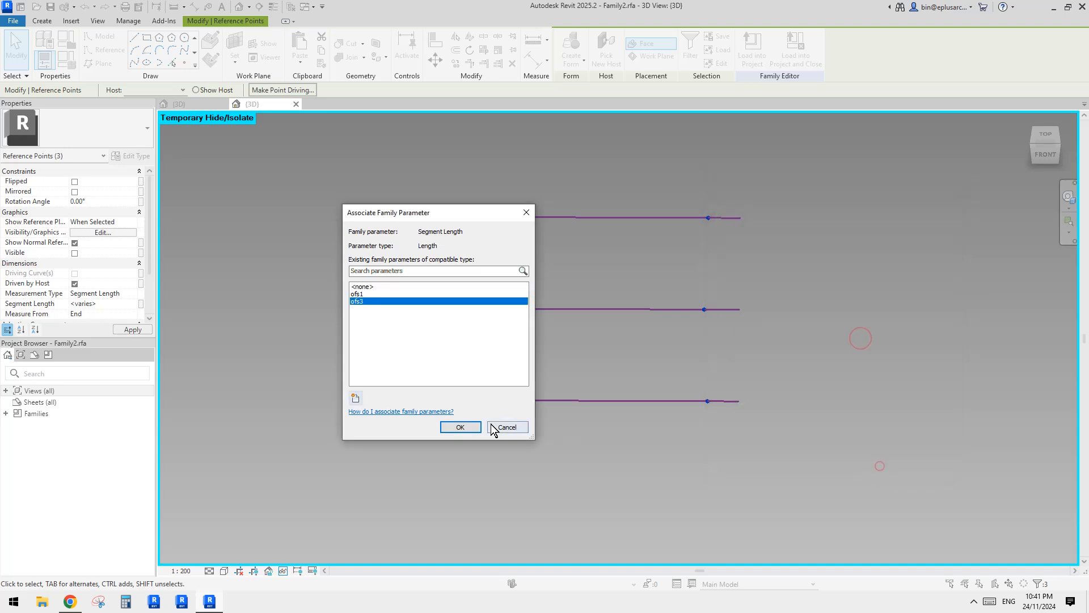
click(460, 427)
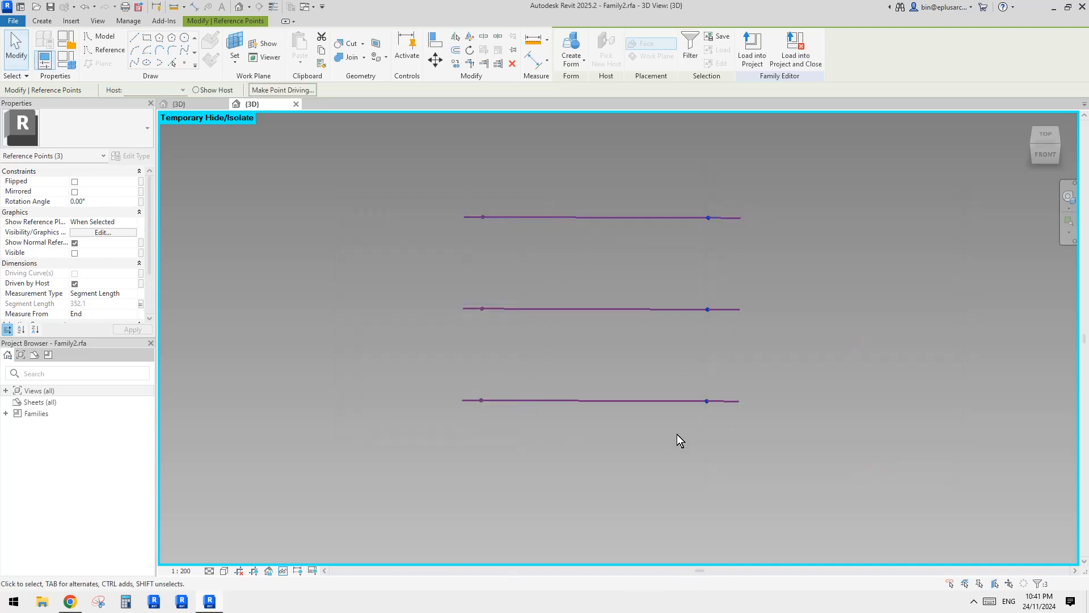
Connect the three left-end points with a spline through points and turn it into a reference line.
shift+middle_drag(754, 346, 660, 378)
middle_drag(588, 367, 560, 343)
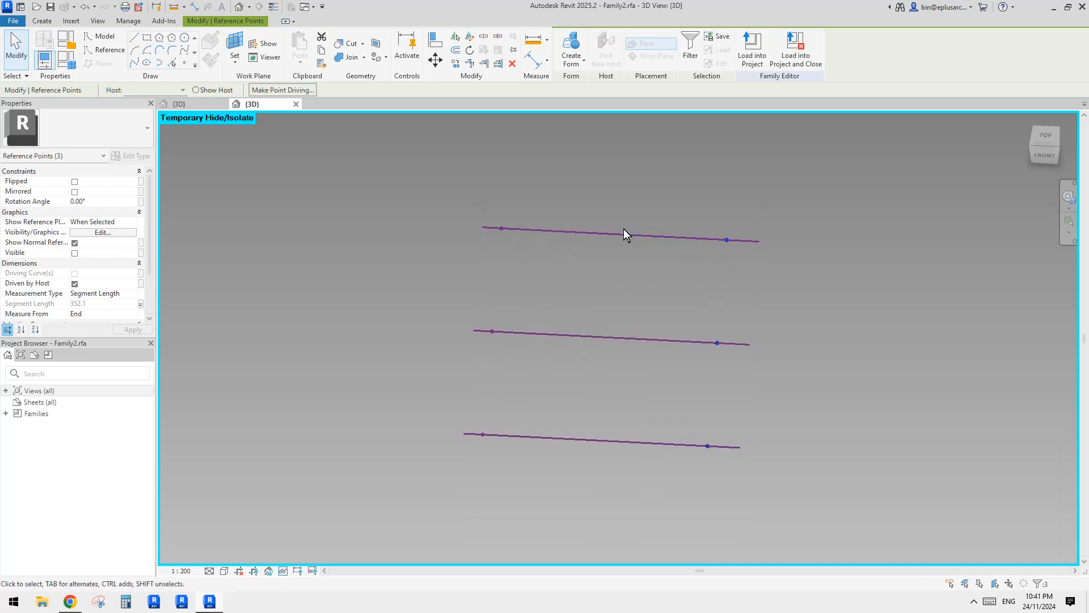
click(505, 194)
shift+middle_drag(506, 194, 549, 262)
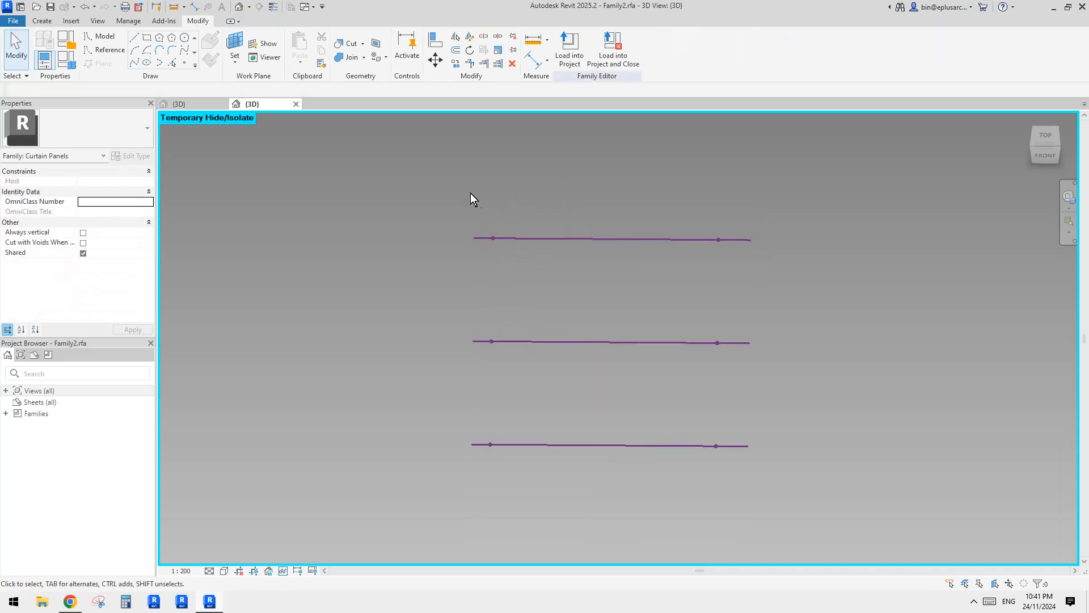
drag(472, 195, 522, 485)
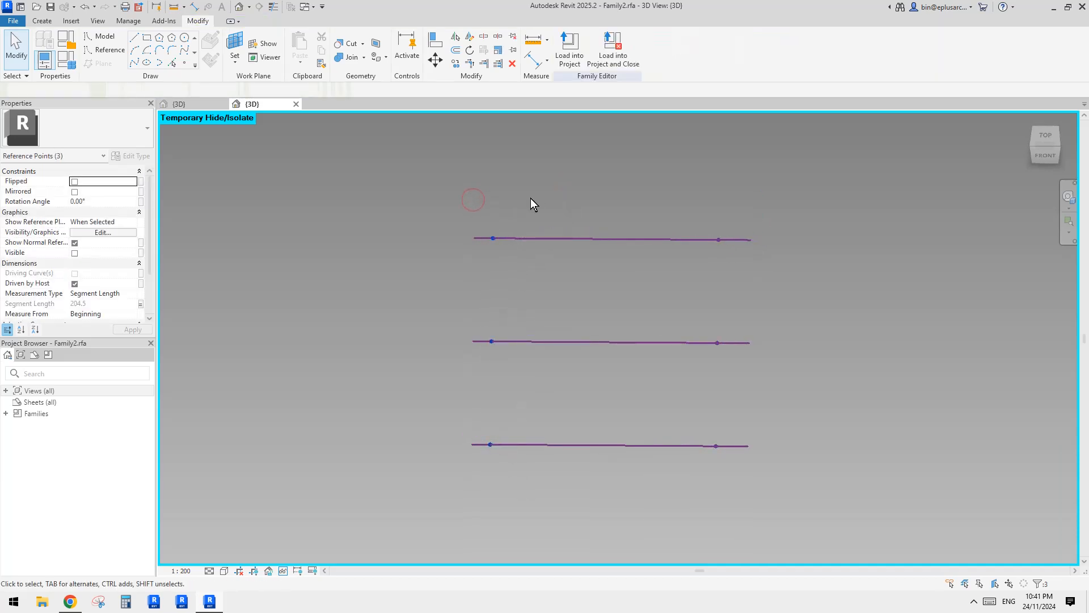
click(134, 64)
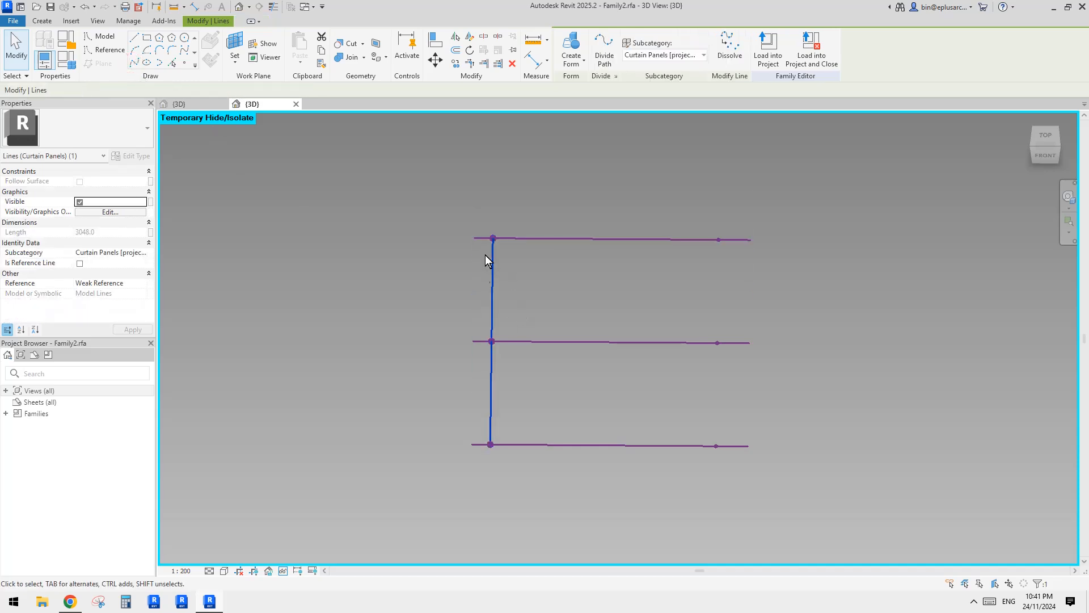
click(79, 263)
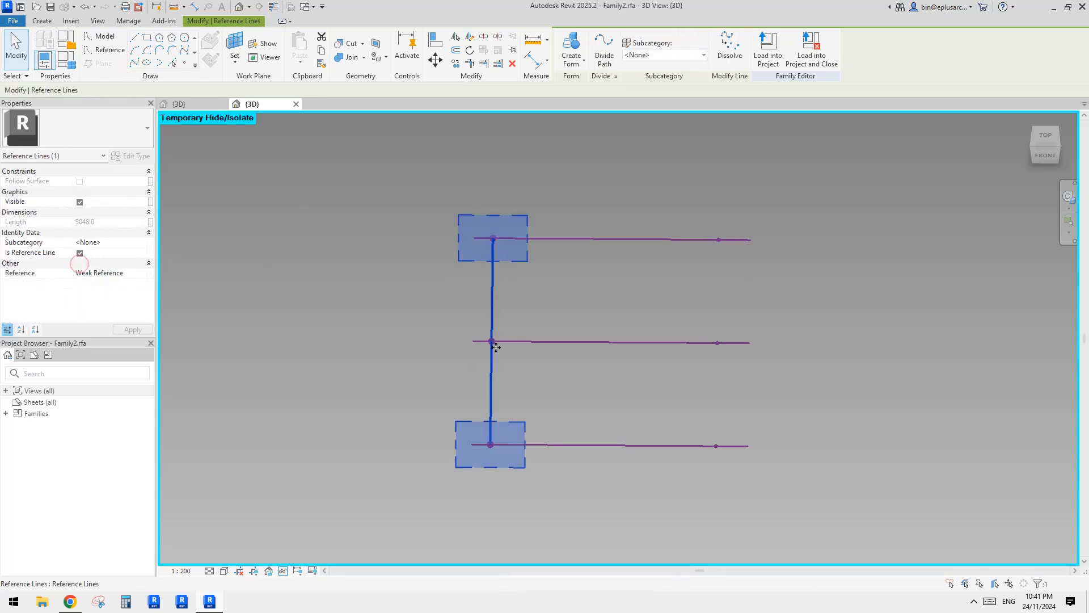
key(Escape)
Connect the three right-end points with a spline through points and turn it into a reference line.
drag(698, 199, 739, 484)
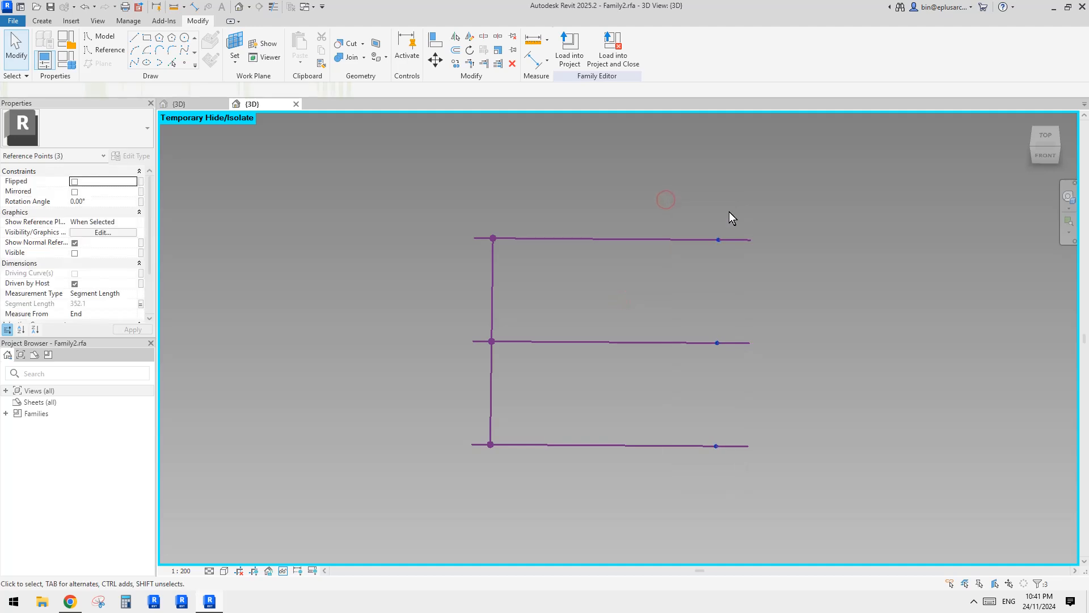
click(135, 62)
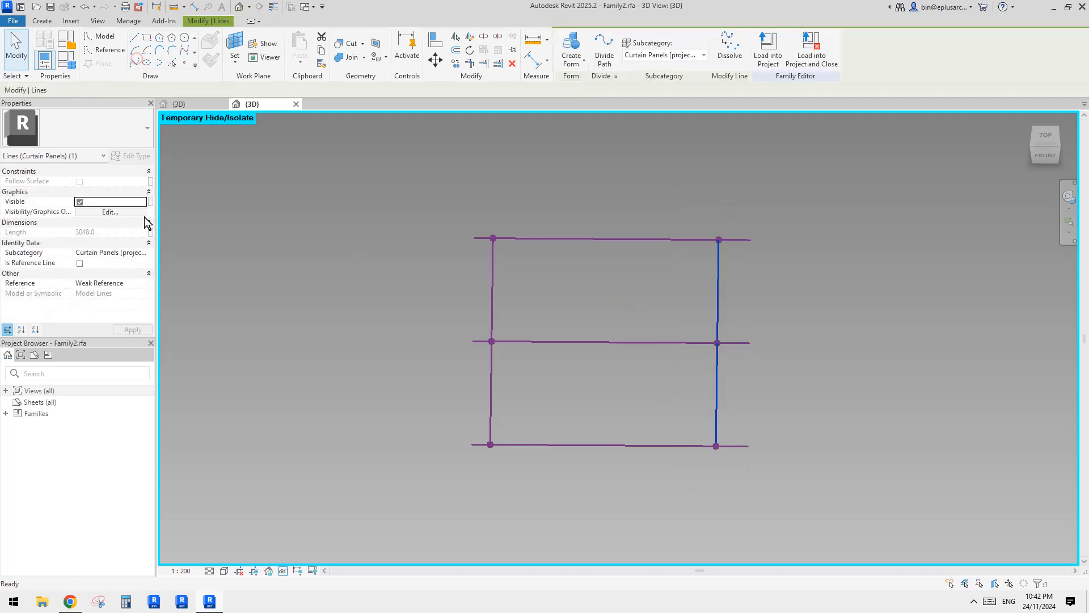
click(79, 264)
click(811, 313)
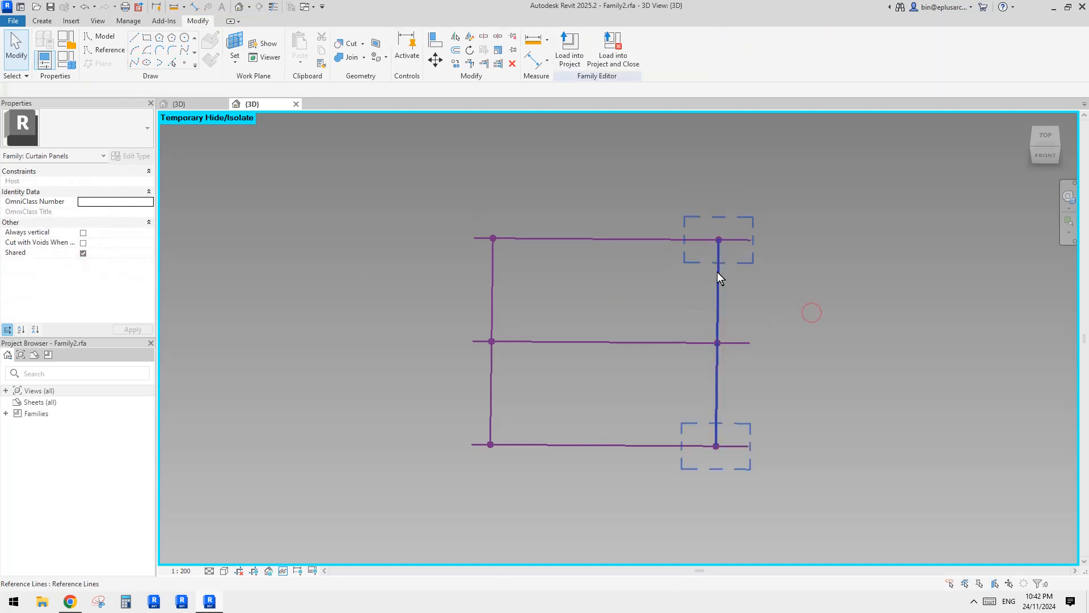
Place hosted reference points at the midpoints of the three parallel horizontal reference lines.
shift+middle_drag(734, 272, 557, 263)
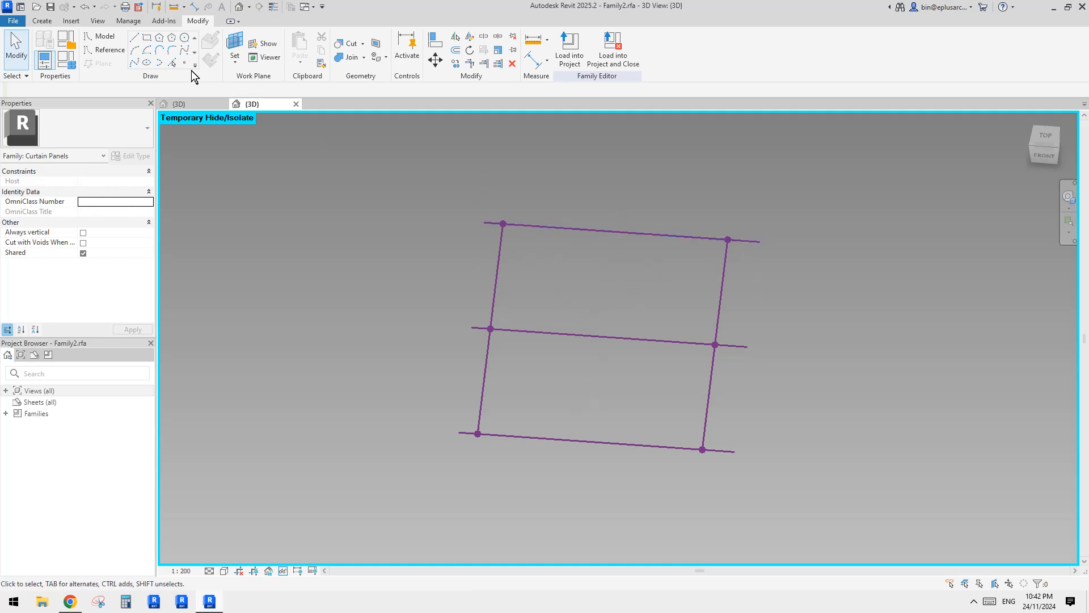
click(185, 63)
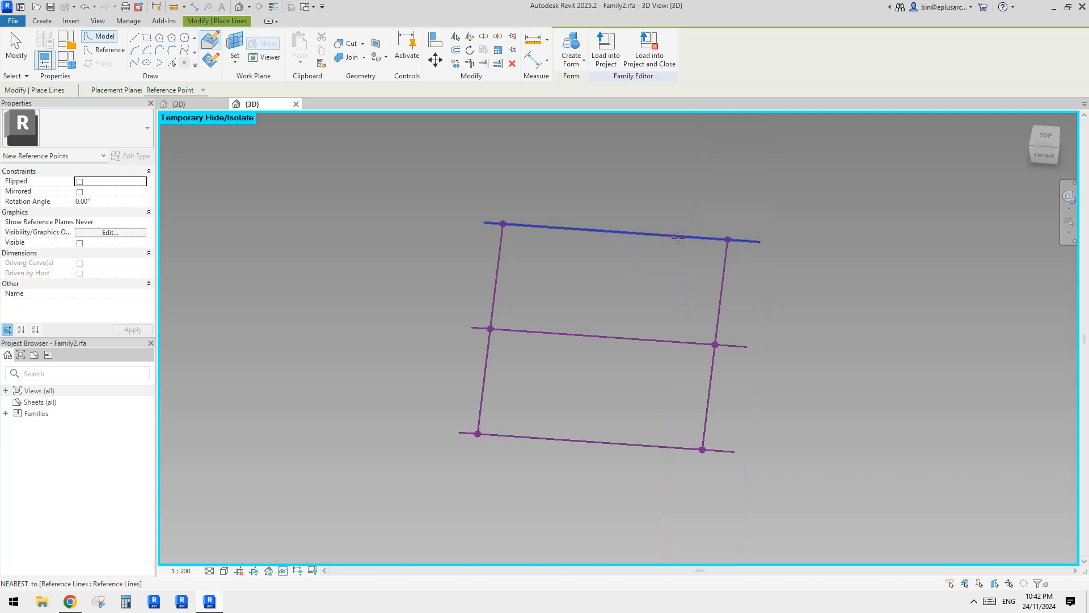
click(622, 232)
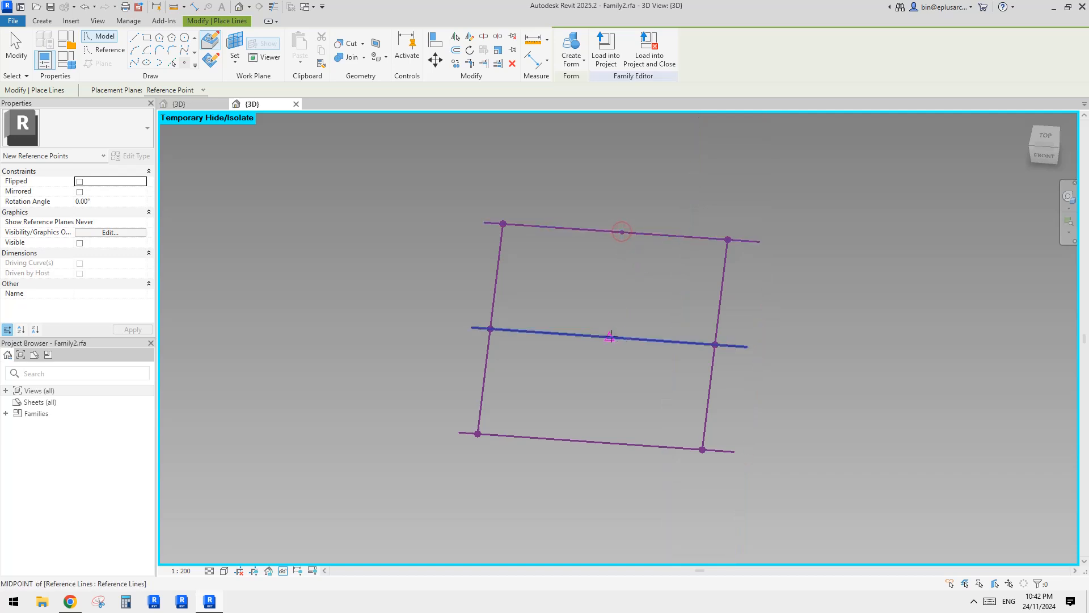
click(597, 442)
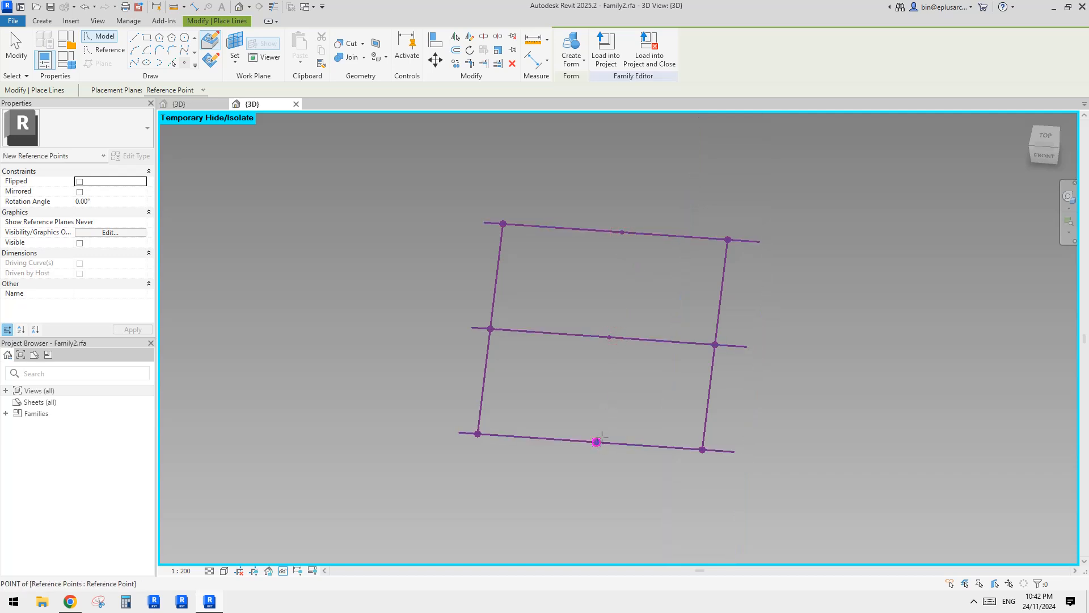
key(Escape)
Connect the three midpoint reference points with a spline through points and turn it into a reference line.
shift+middle_drag(666, 302, 645, 298)
drag(578, 198, 646, 489)
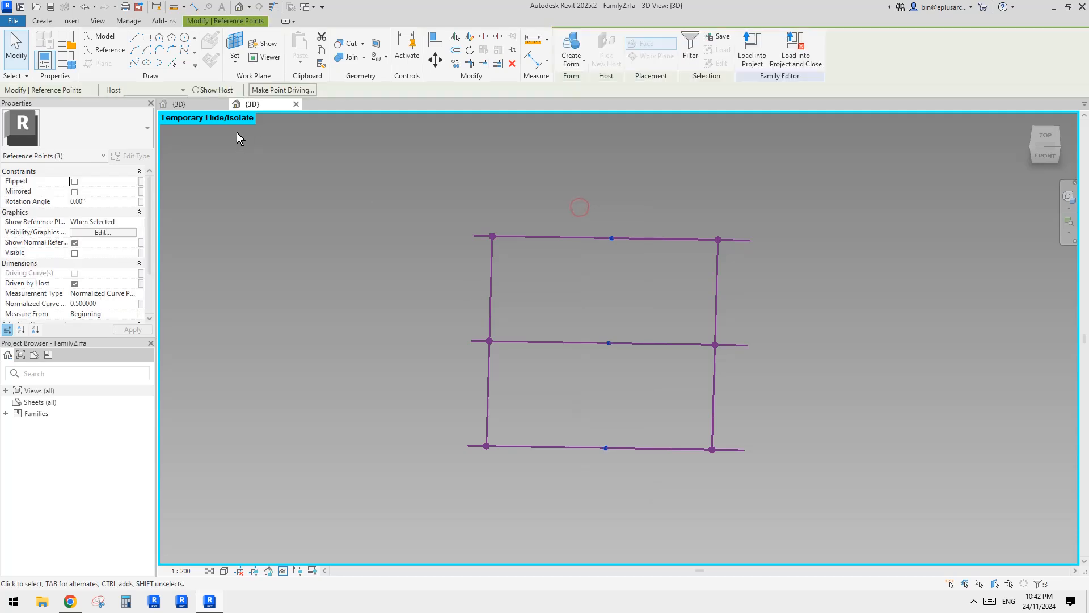
click(136, 65)
click(80, 264)
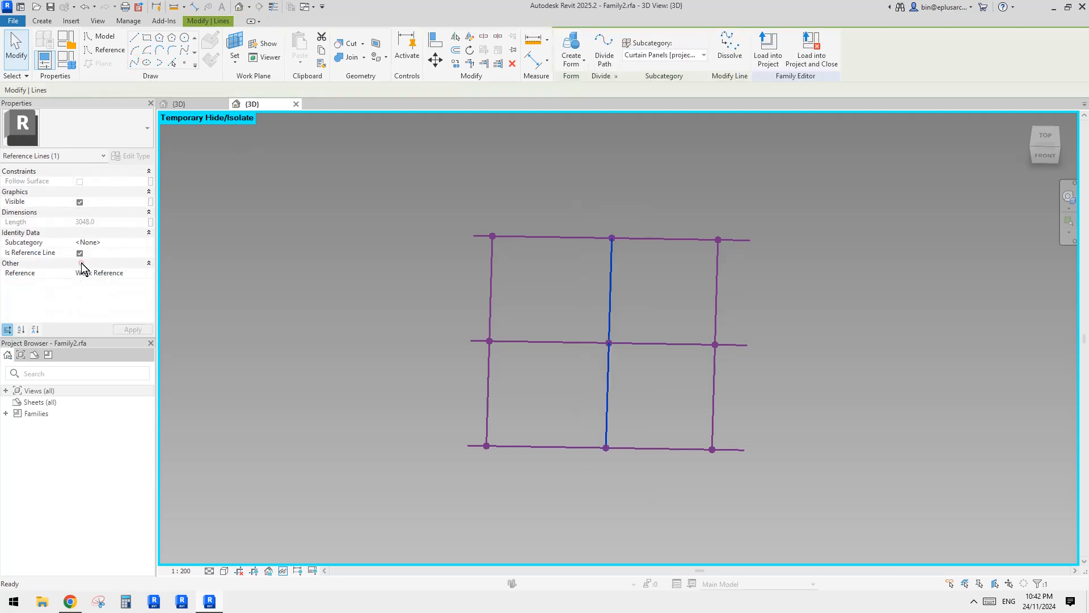
Place six hosted reference points, one near each end of the three connecting reference lines running across the panel.
shift+middle_drag(475, 284, 344, 174)
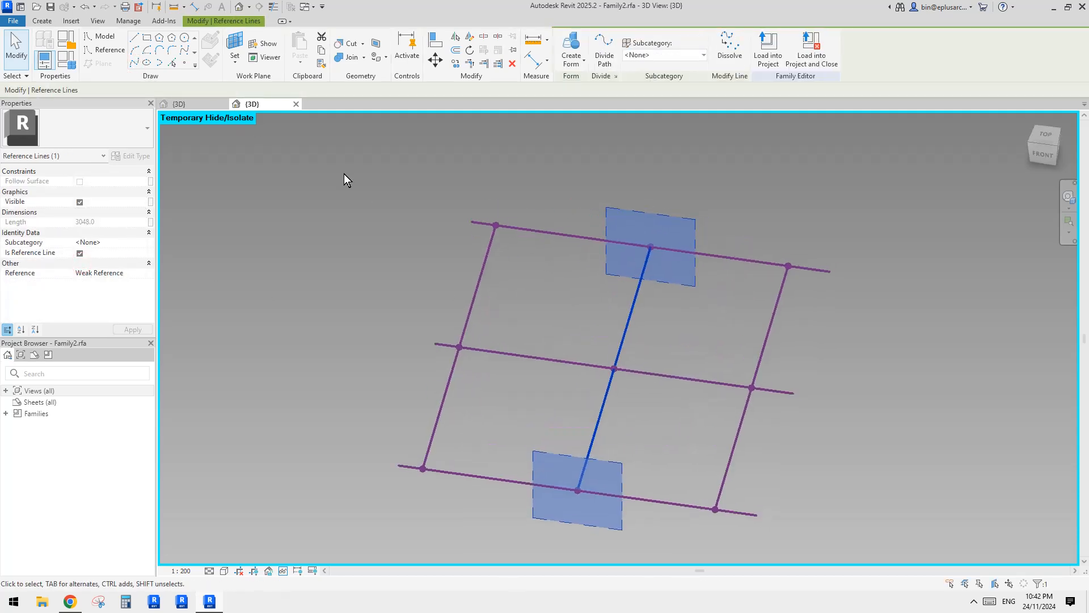
click(182, 63)
shift+middle_drag(244, 132, 345, 155)
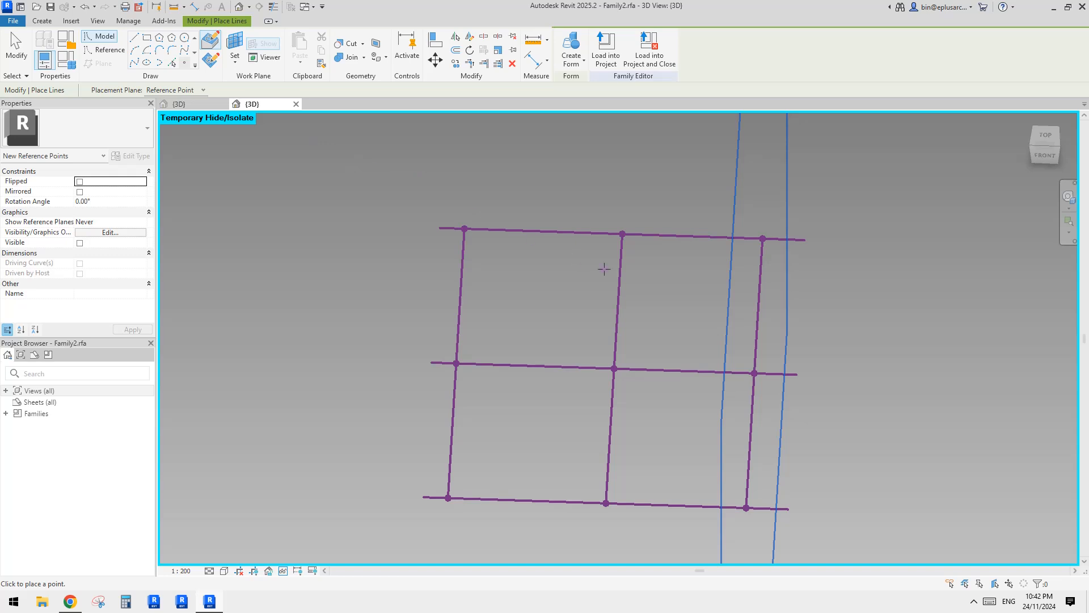
shift+middle_drag(605, 269, 641, 349)
click(433, 257)
click(589, 234)
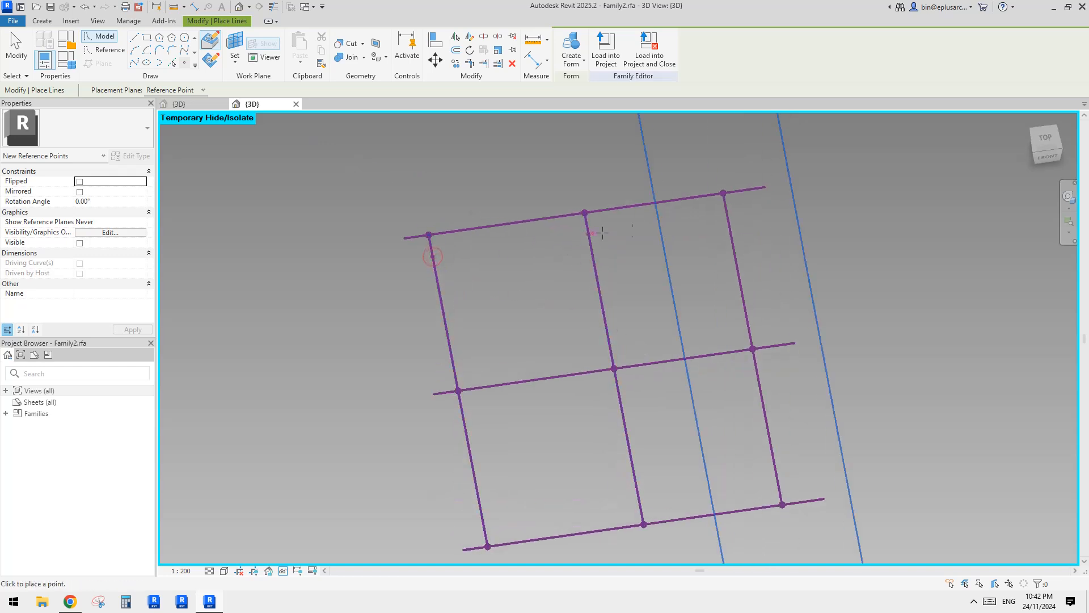
click(775, 470)
click(638, 487)
click(482, 517)
key(Escape)
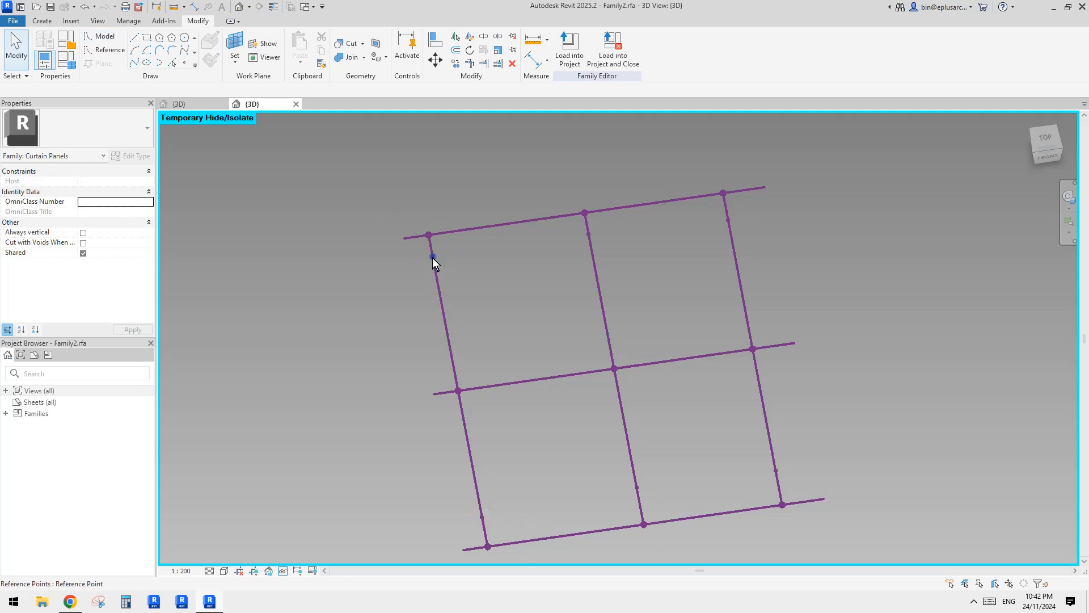
Flip the measure-from end of the three newly placed points nearest their lines' far ends so they measure from End.
click(433, 257)
shift+middle_drag(438, 261, 559, 376)
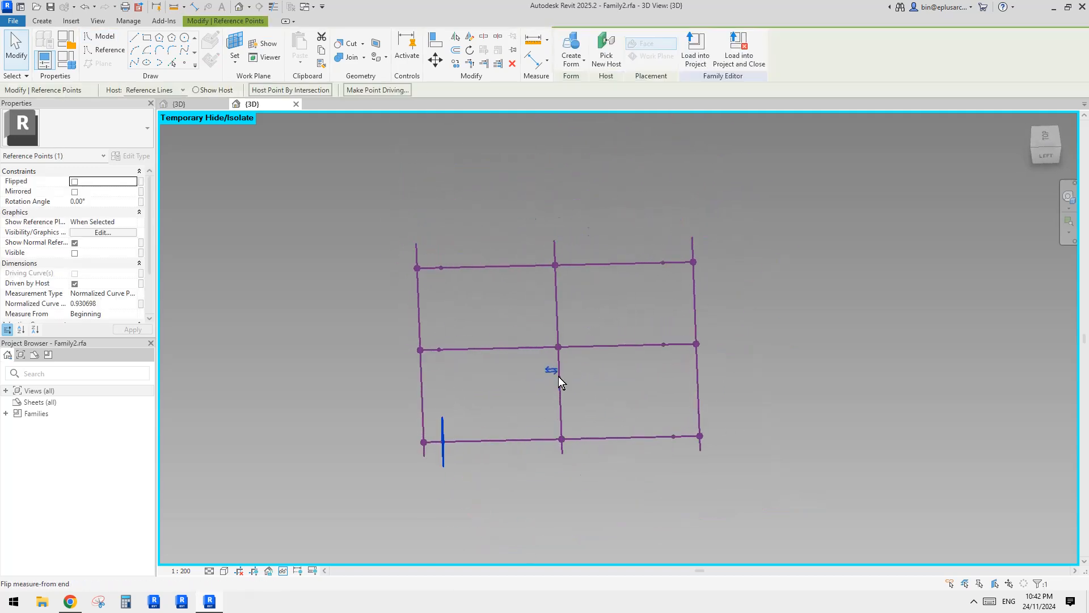
click(440, 350)
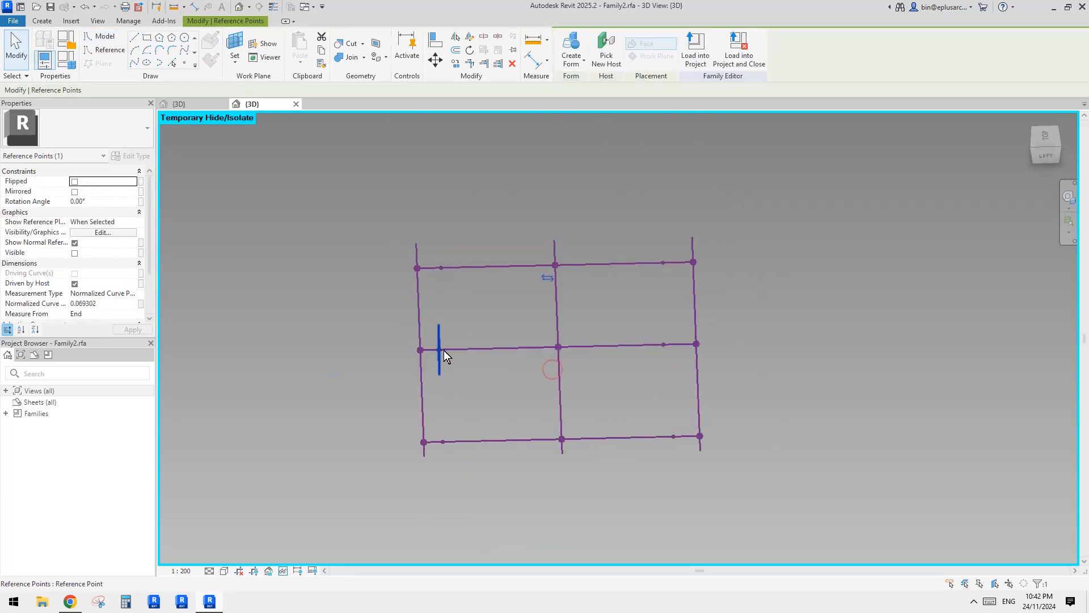
click(548, 278)
click(442, 268)
click(550, 195)
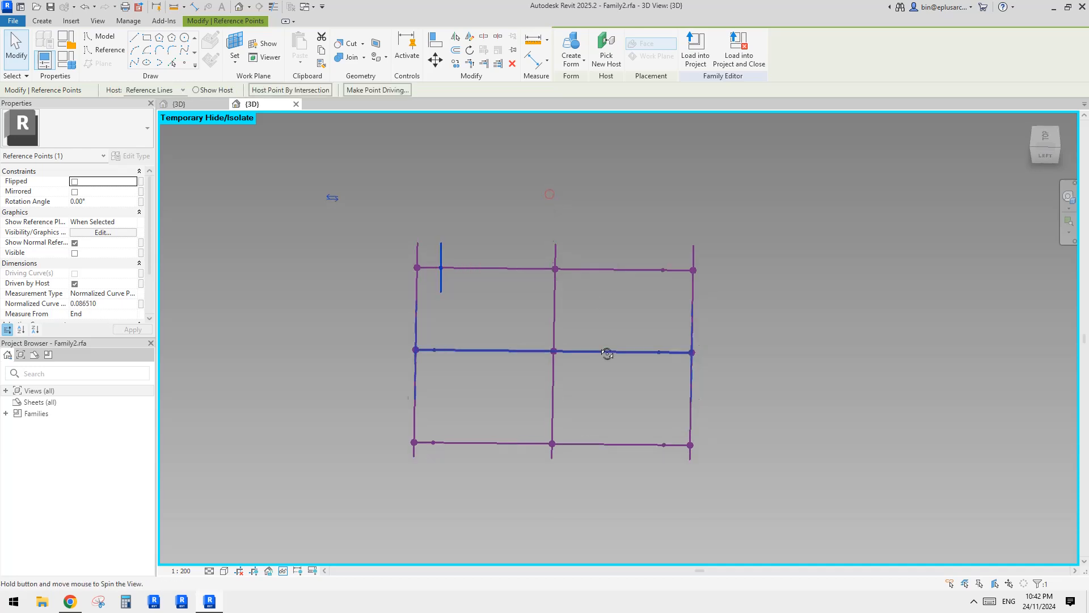
drag(423, 216, 462, 480)
shift+middle_drag(568, 454, 486, 387)
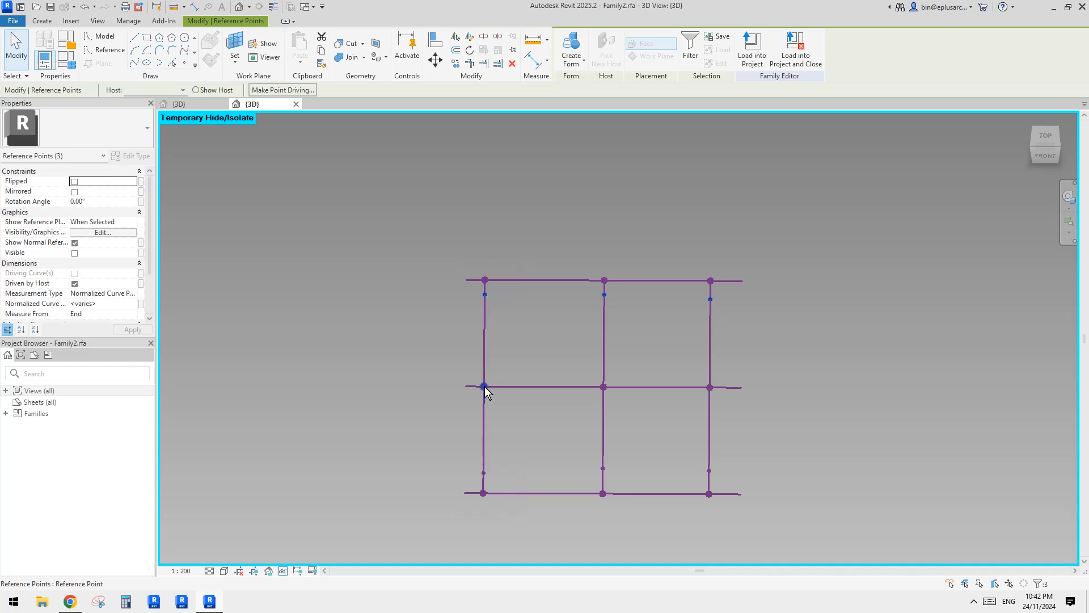
drag(474, 370, 507, 407)
click(140, 306)
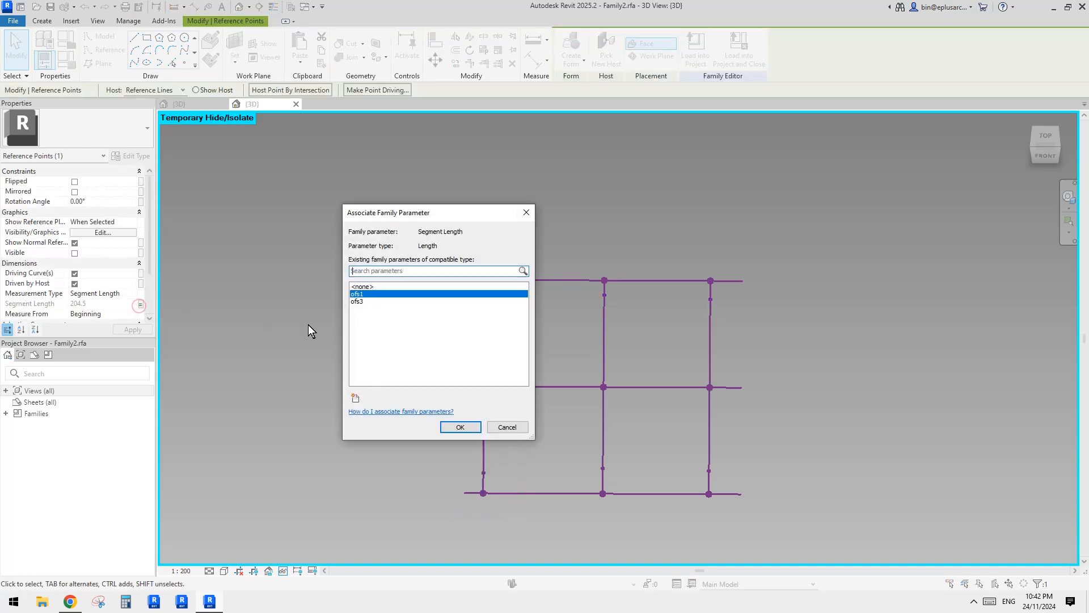
key(Escape)
key(Escape)
Set the three End-measured points to Segment Length and associate that length with a new instance family parameter named ofs2.
drag(451, 288, 732, 311)
click(135, 293)
click(97, 316)
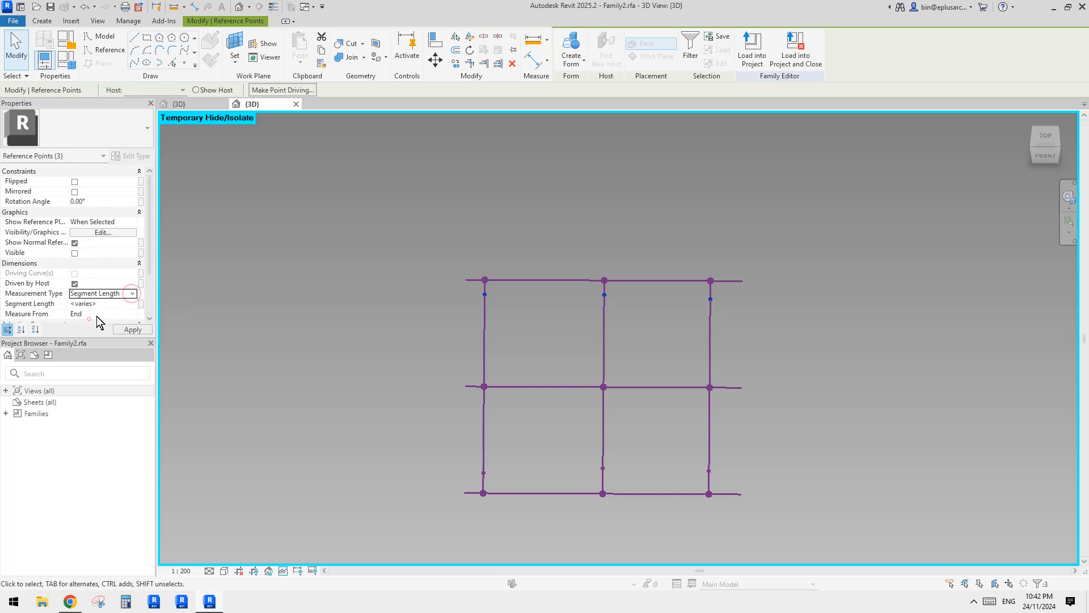
click(141, 304)
click(354, 398)
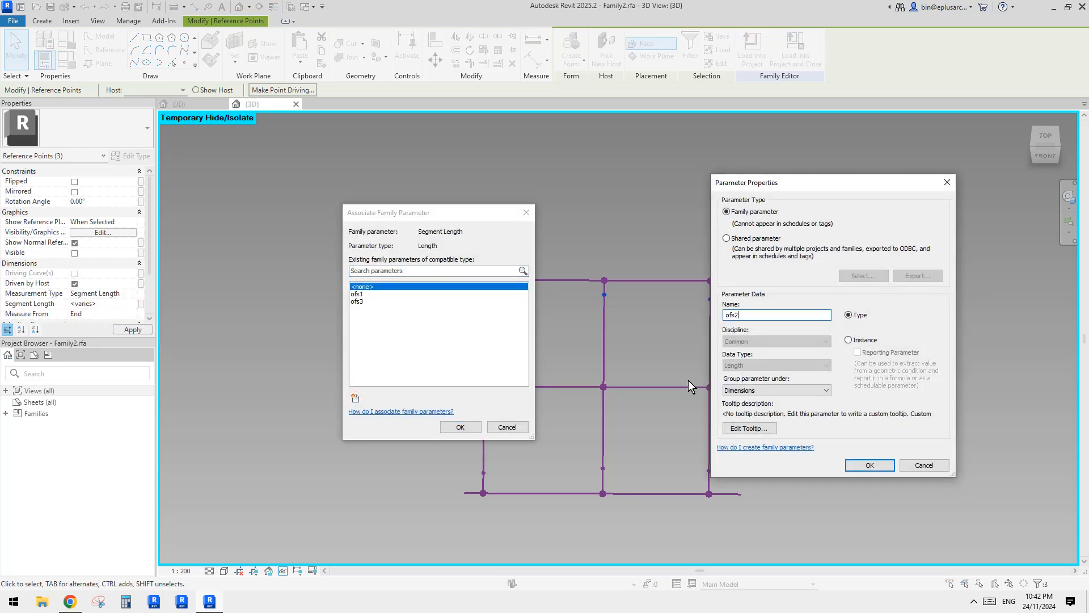
click(869, 466)
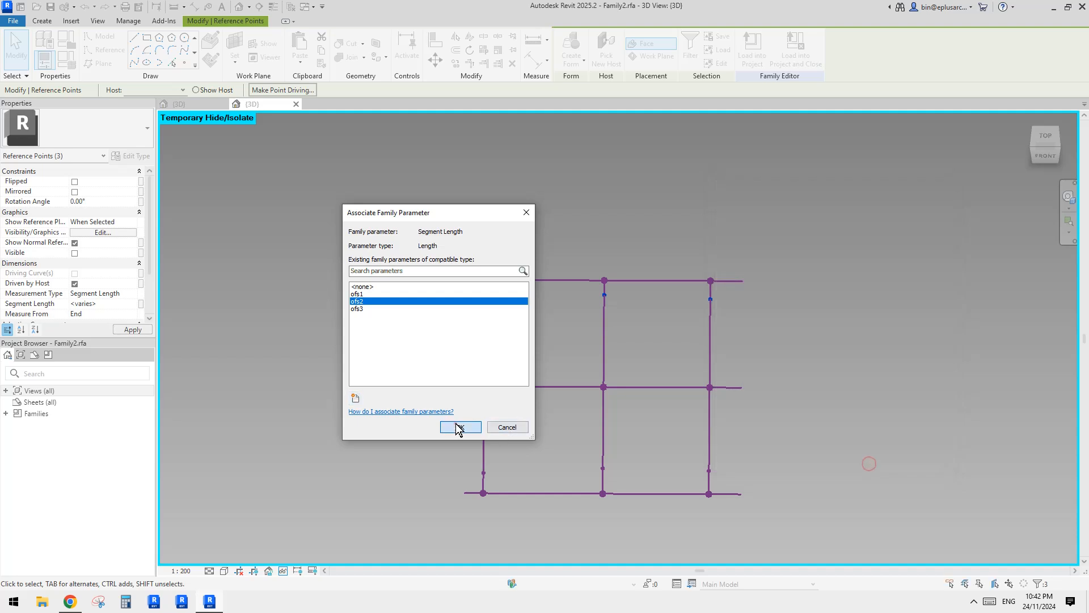
click(457, 426)
click(801, 458)
Set the three Beginning-measured points at the opposite side to Segment Length and associate it with a new instance parameter named ofs4.
drag(434, 446, 724, 487)
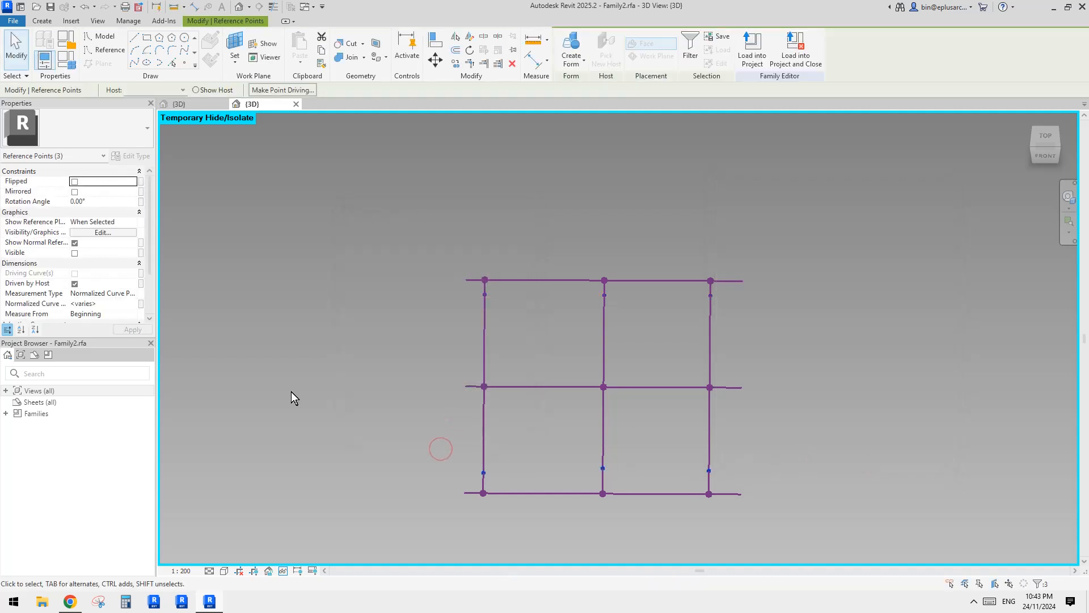
click(132, 293)
click(101, 321)
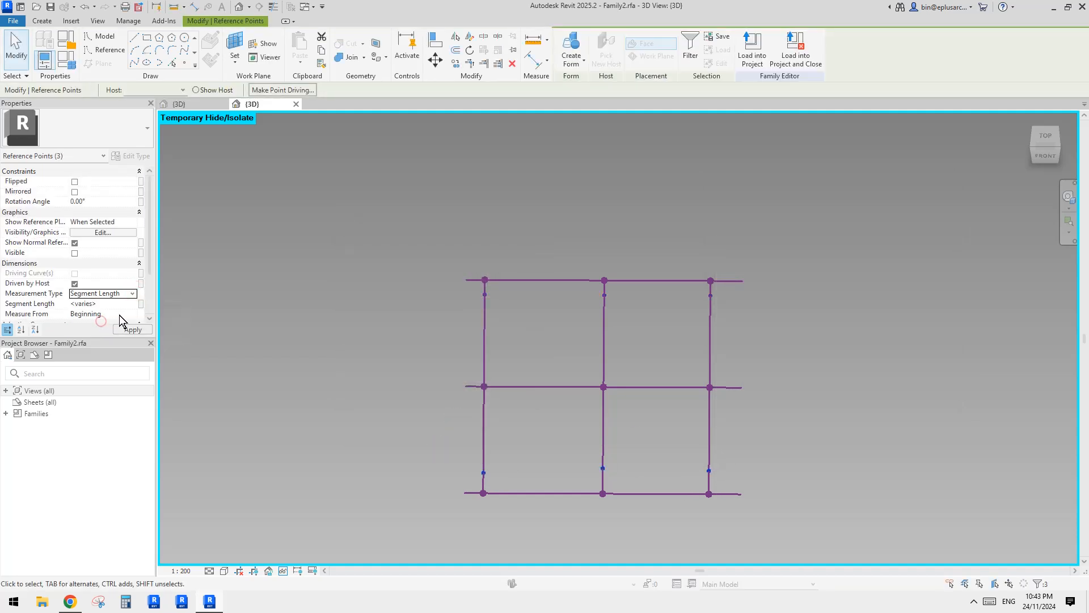
click(141, 305)
click(356, 395)
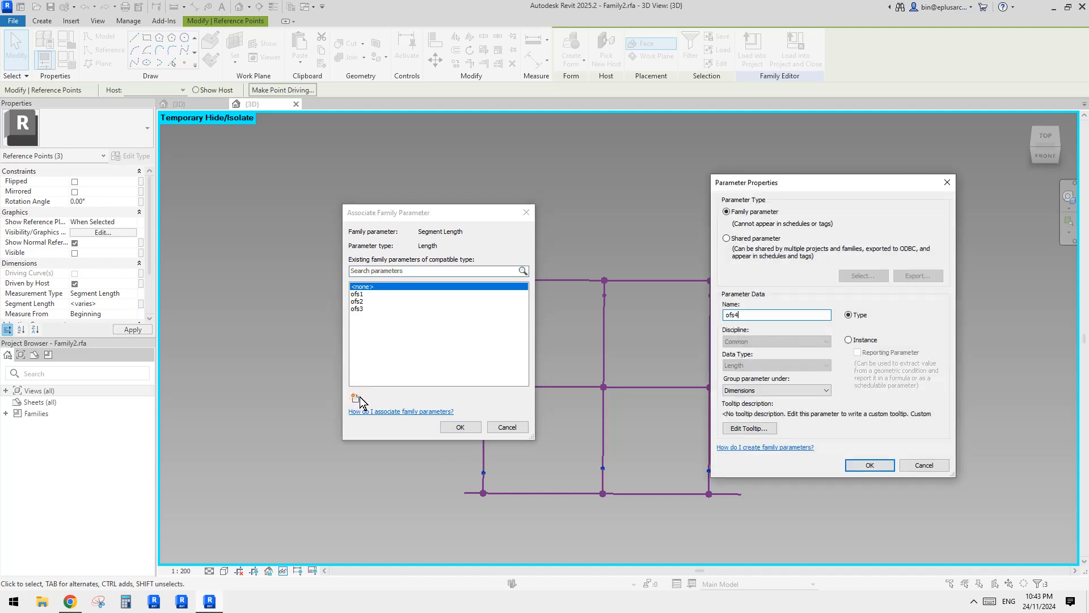
click(870, 465)
click(461, 427)
click(762, 393)
Connect the three points driven by ofs4 with a spline through points and turn it into a reference line.
shift+middle_drag(761, 393, 596, 324)
drag(436, 237, 727, 293)
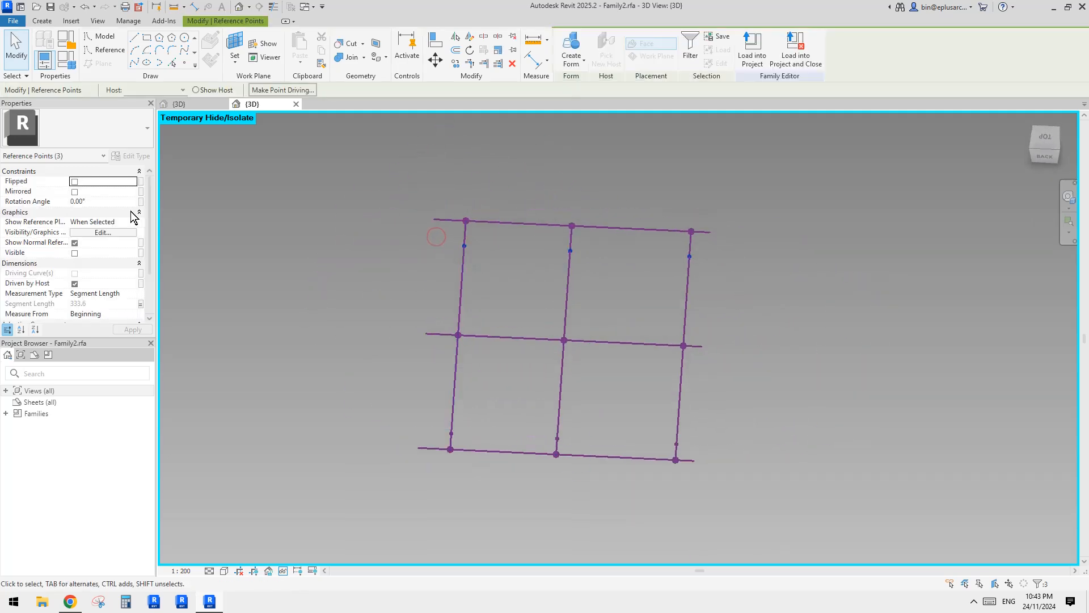
click(134, 62)
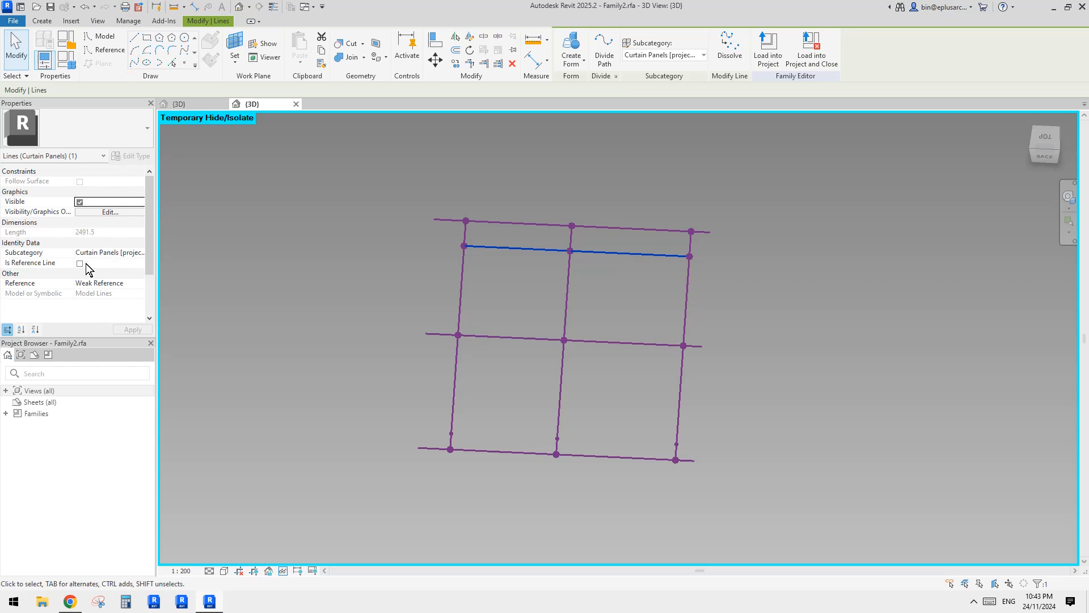
click(80, 264)
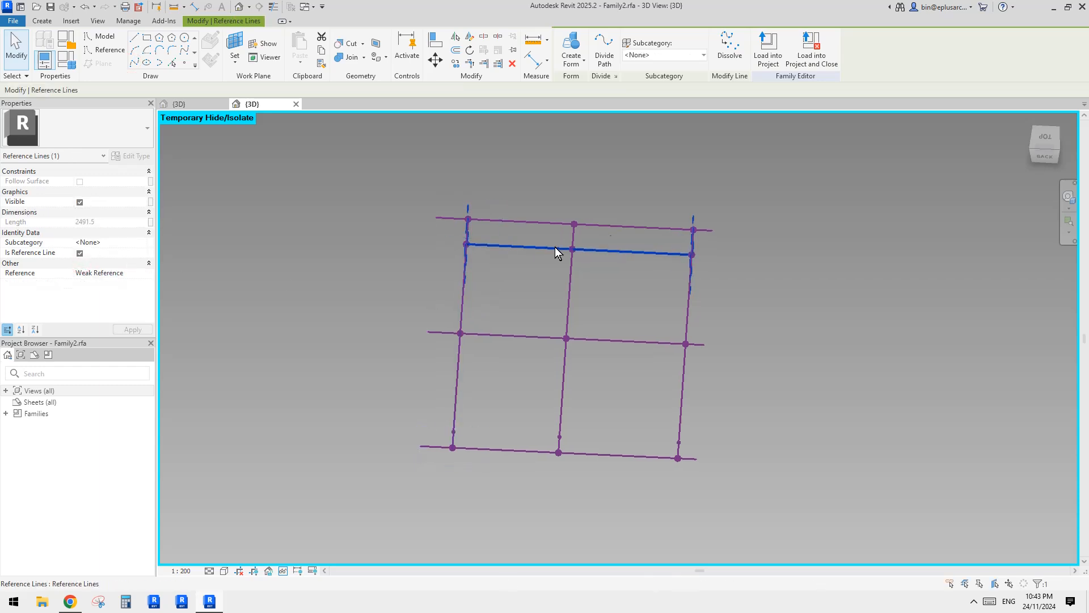
shift+middle_drag(554, 250, 737, 274)
click(630, 294)
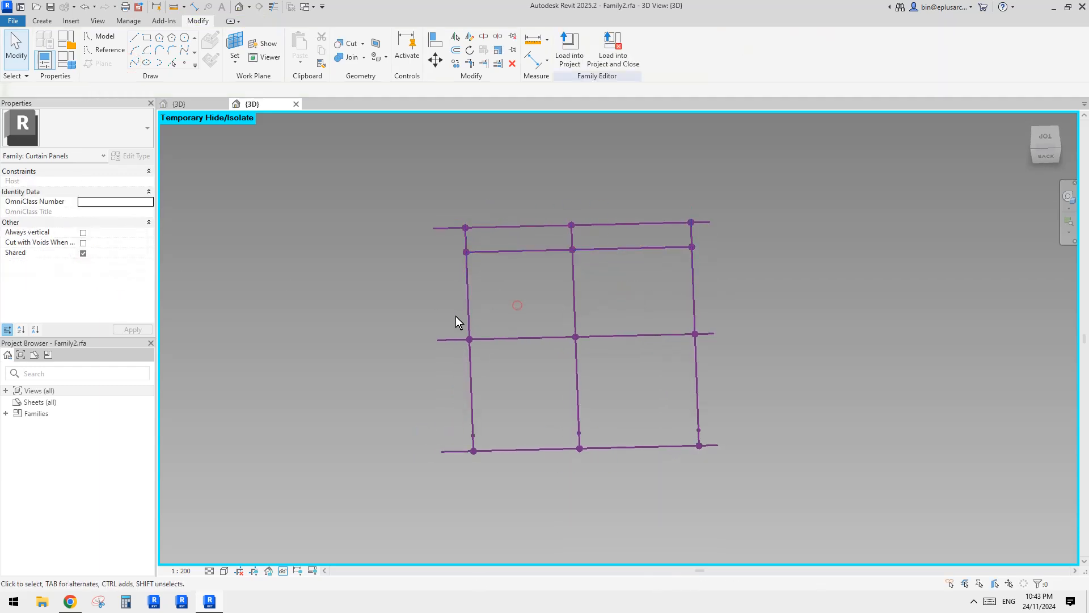
Connect the middle row of three points with a spline as a reference line, and the ofs2 row with a second spline through points.
drag(456, 316, 716, 356)
click(134, 63)
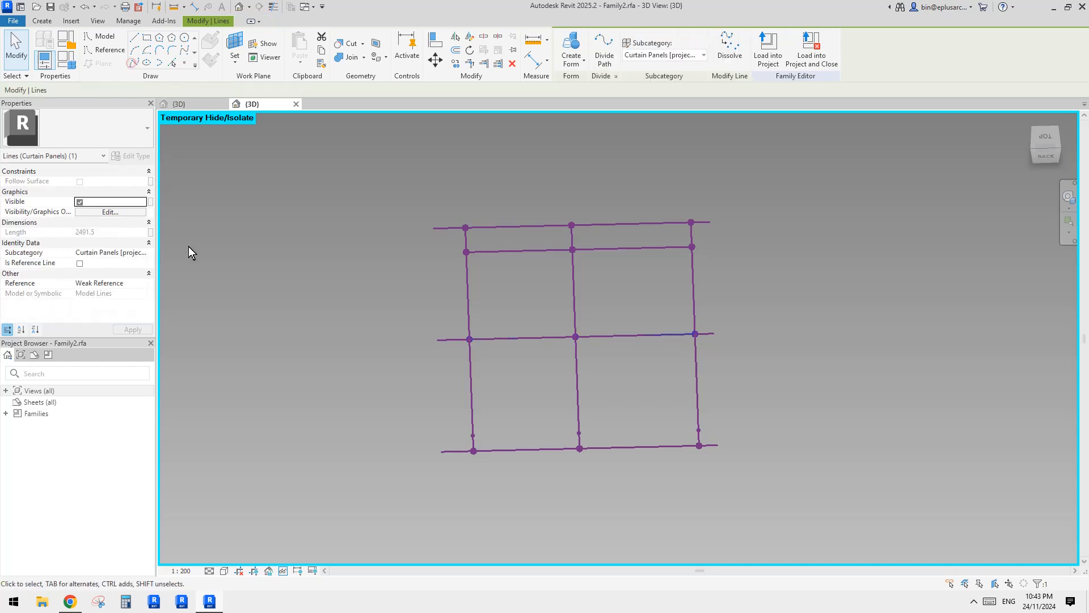
drag(448, 416, 716, 438)
click(135, 61)
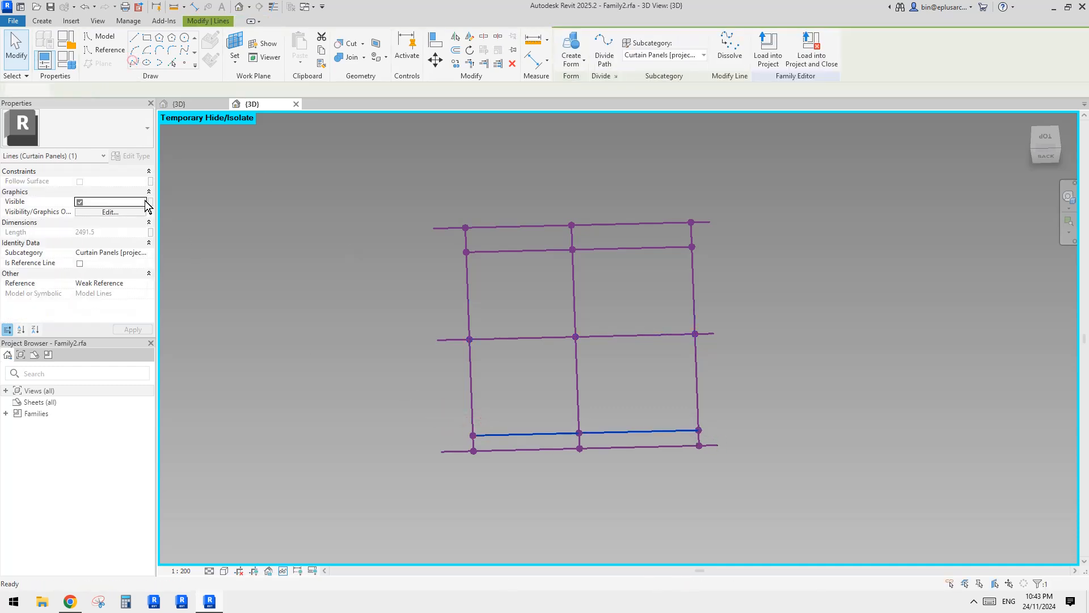
Turn the line through the three ofs2 points into a reference line.
click(534, 251)
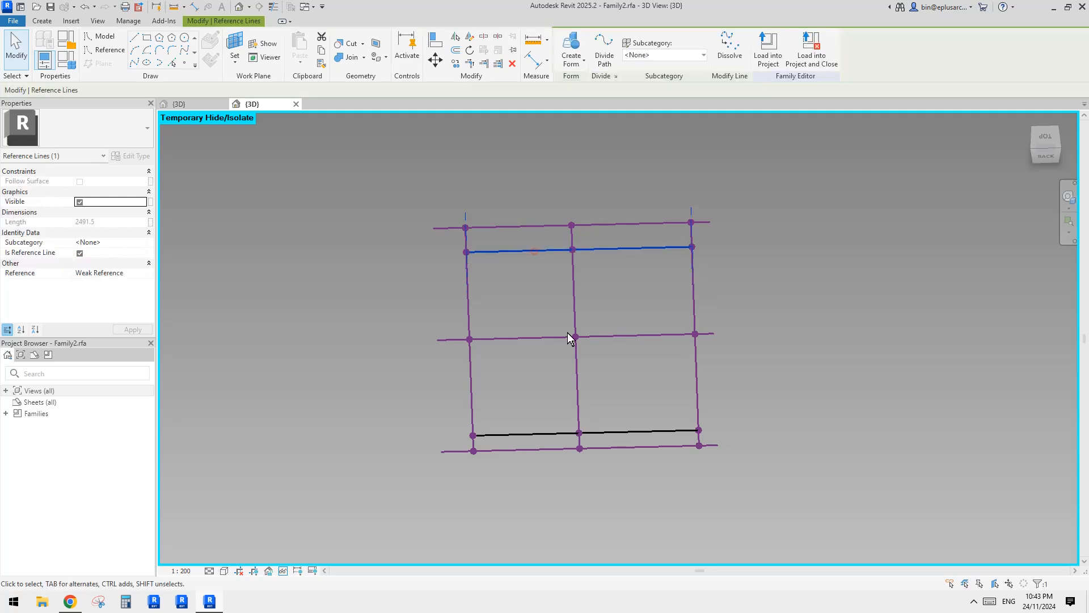
ctrl+click(545, 337)
ctrl+click(548, 434)
key(Escape)
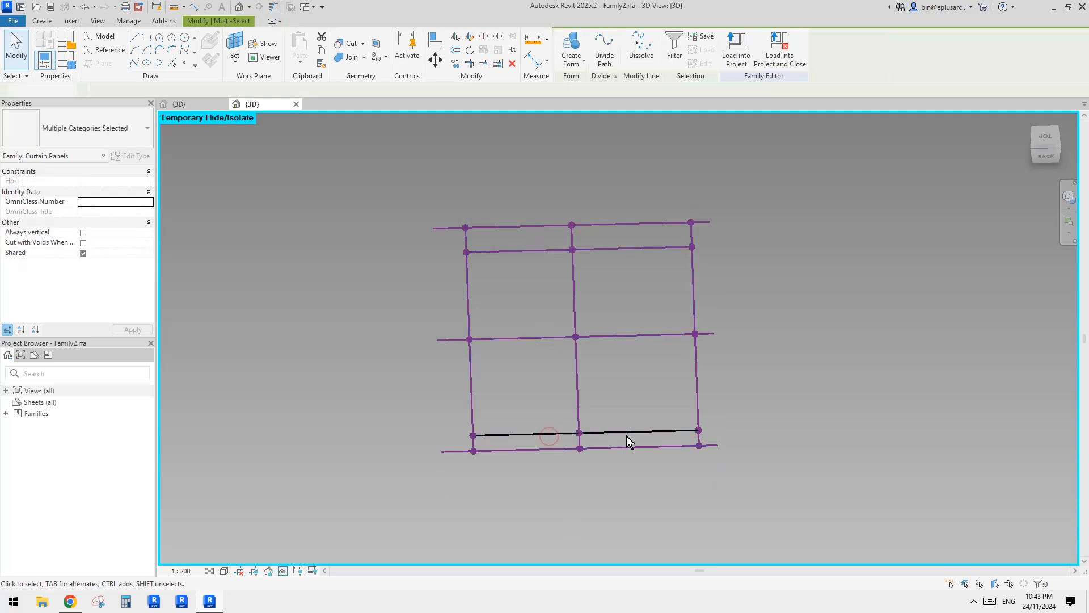
click(630, 432)
click(79, 263)
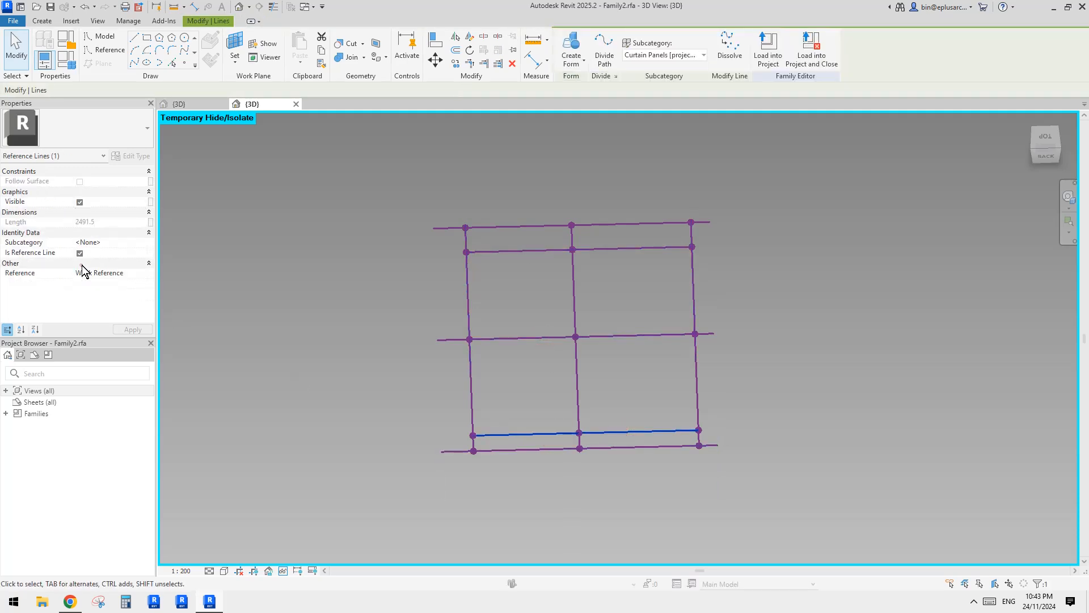
Create a surface form from the three inner reference lines through the ofs2, middle and ofs4 points.
click(597, 312)
click(555, 434)
ctrl+click(533, 251)
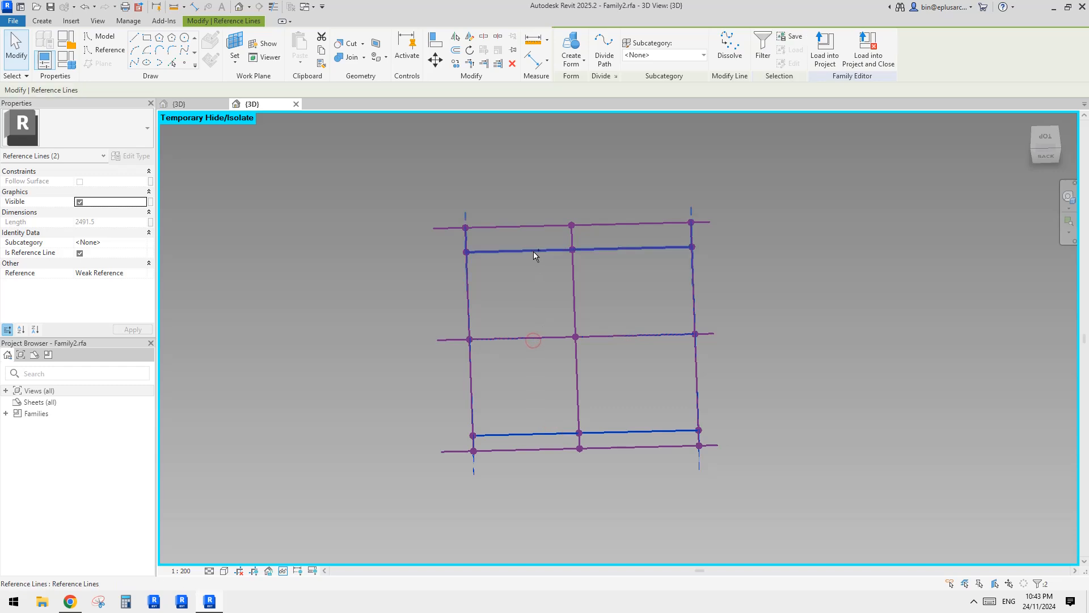
click(572, 51)
Associate the new panel surface's material with the existing family parameter ma.
shift+middle_drag(595, 219, 451, 244)
scroll(452, 247, up, 2)
click(540, 275)
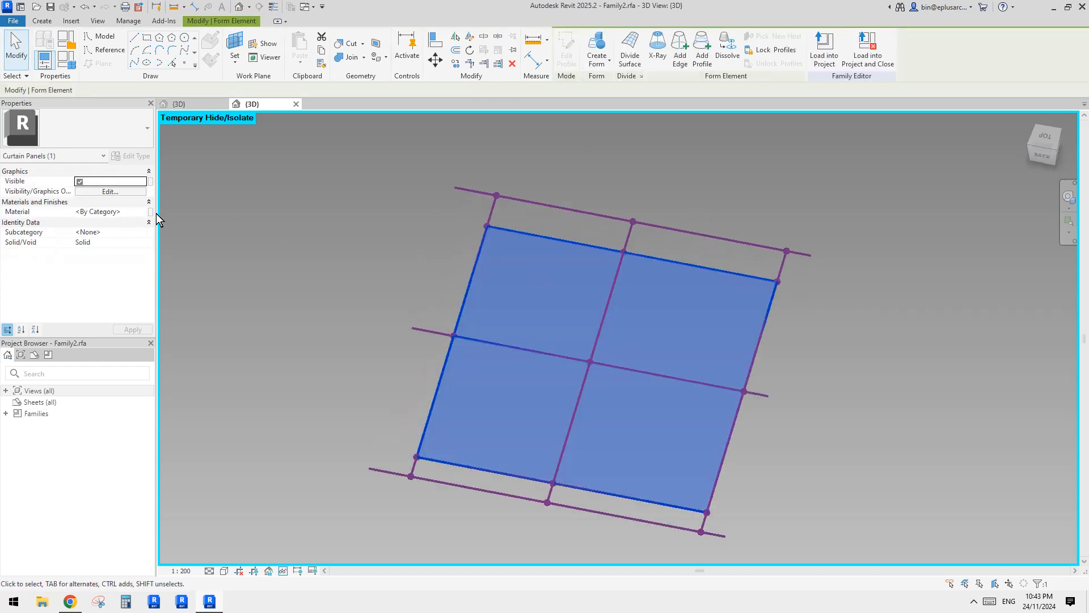
click(151, 212)
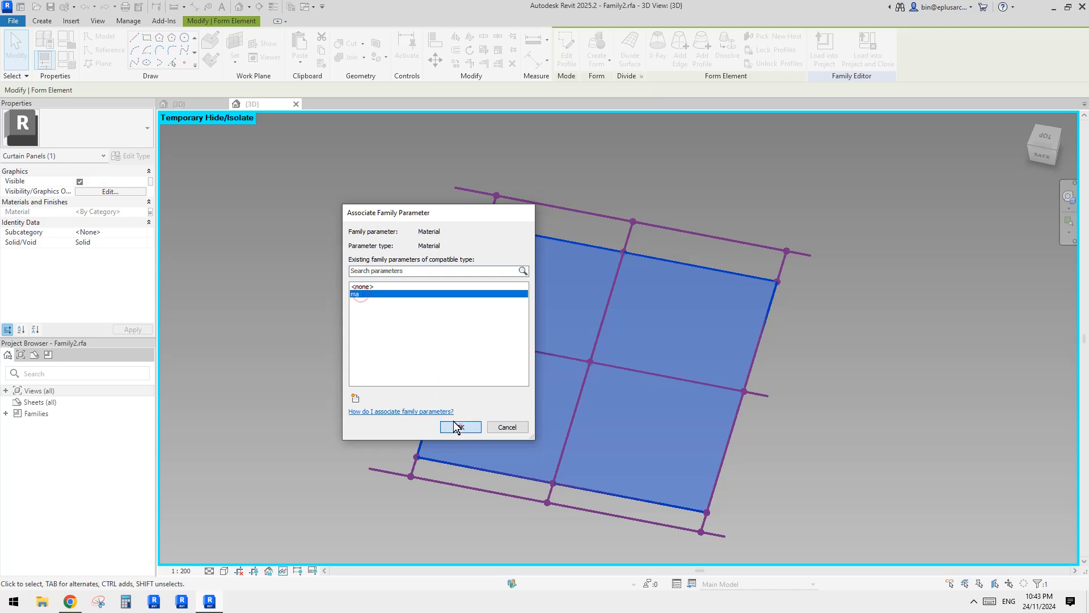
click(460, 427)
key(Escape)
shift+middle_drag(523, 306, 563, 284)
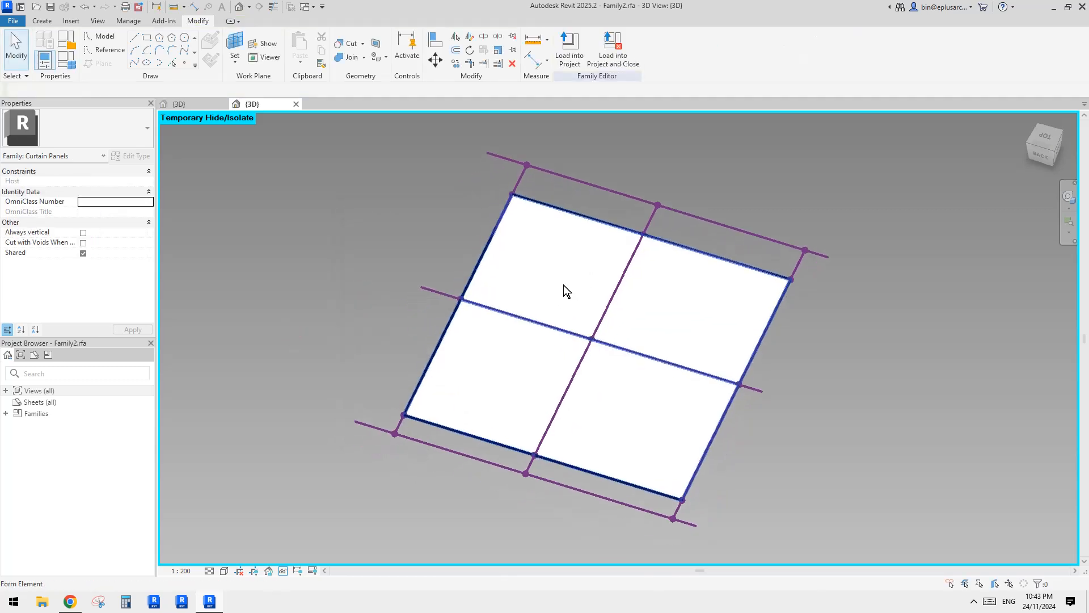
Set the panel family's ofs1, ofs2, ofs3 and ofs4 parameters to 100 and load the family into the 24087.rfa mass.
click(67, 58)
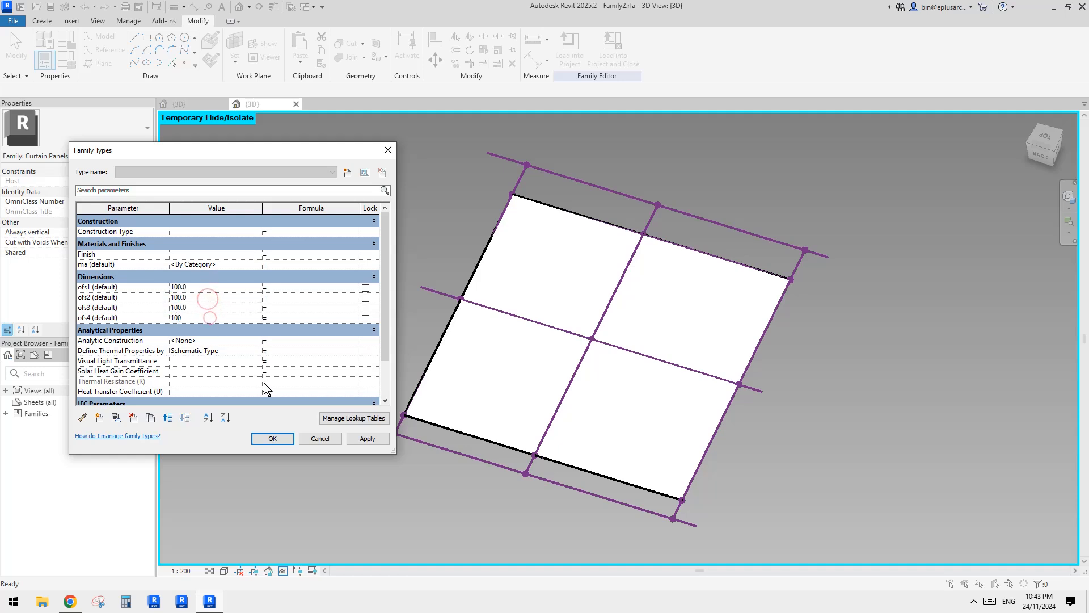
click(272, 440)
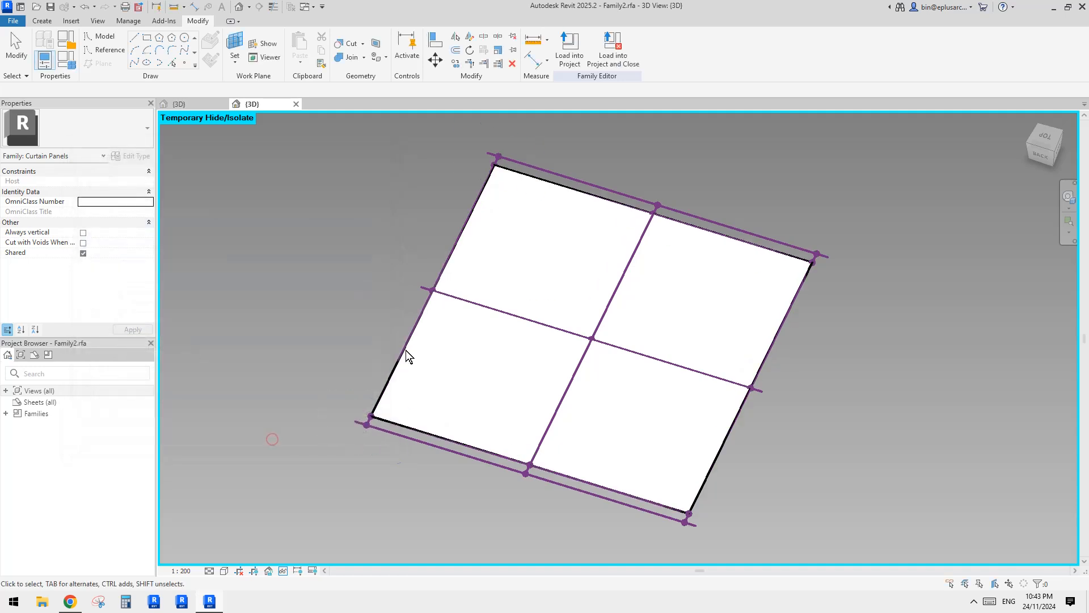
click(563, 62)
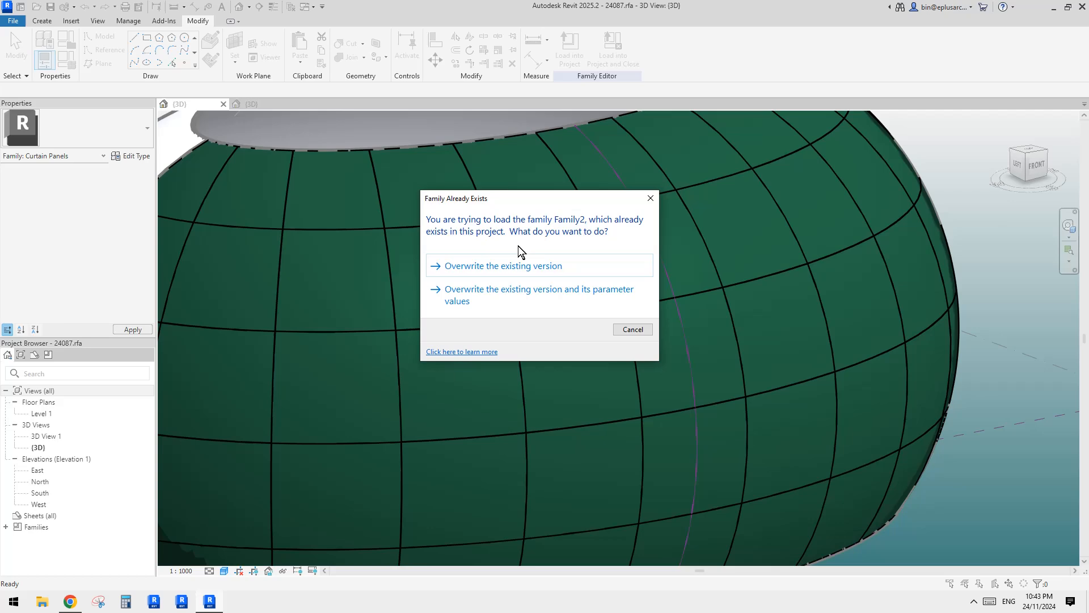
click(505, 265)
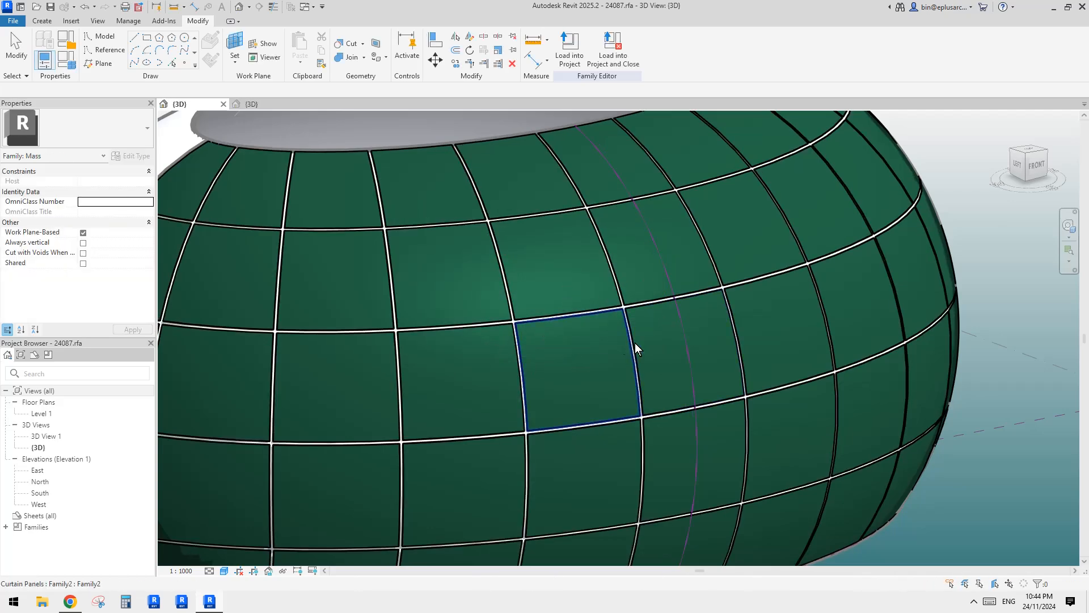
Examine the reloaded curtain panels across the divided mass surface and check the instance offsets of individual panels.
scroll(635, 347, down, 3)
shift+middle_drag(809, 404, 702, 412)
scroll(644, 392, up, 4)
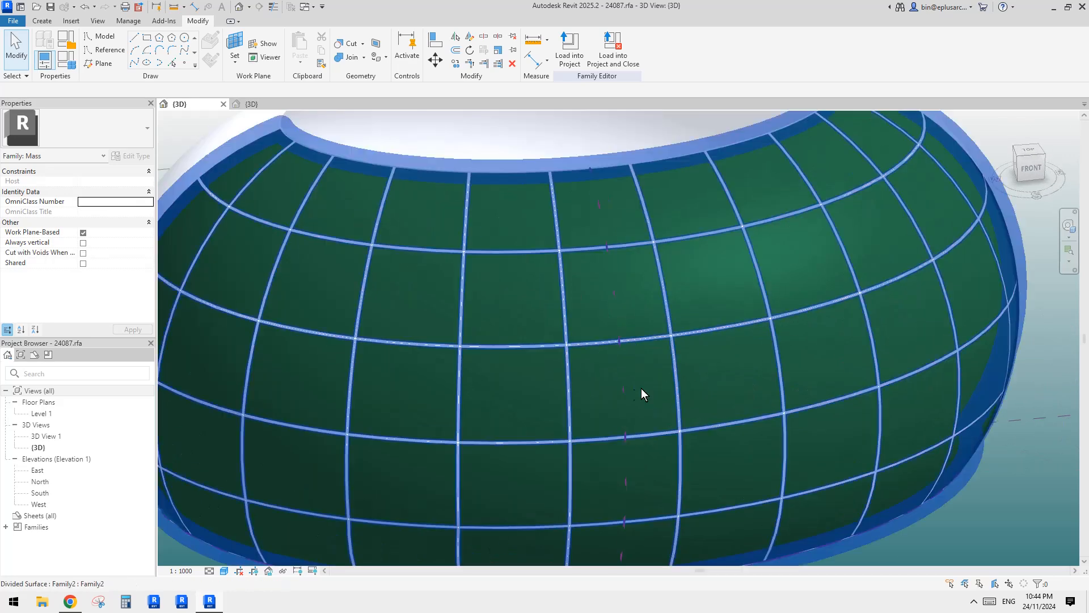
scroll(592, 377, up, 2)
click(703, 402)
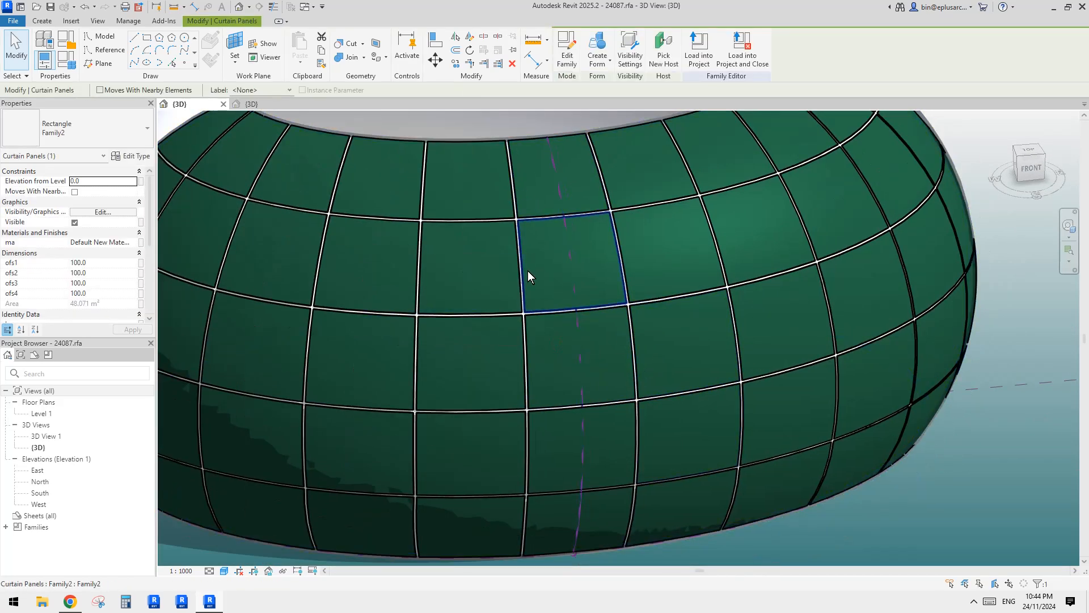
scroll(528, 270, down, 2)
shift+middle_drag(738, 414, 839, 370)
scroll(621, 326, up, 5)
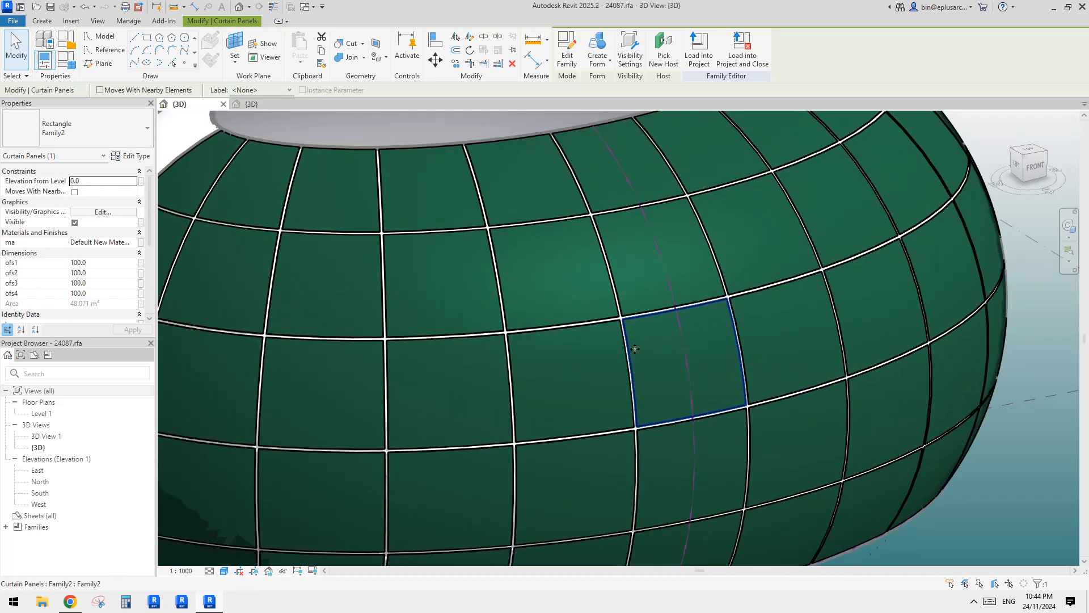
middle_drag(640, 403, 640, 399)
scroll(550, 284, up, 4)
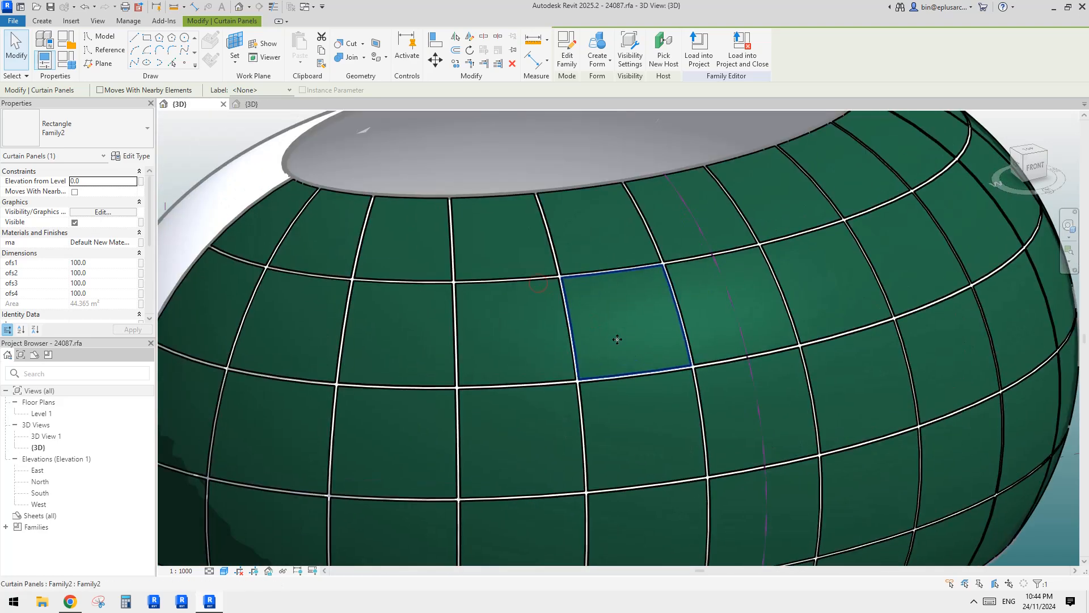
scroll(596, 335, down, 4)
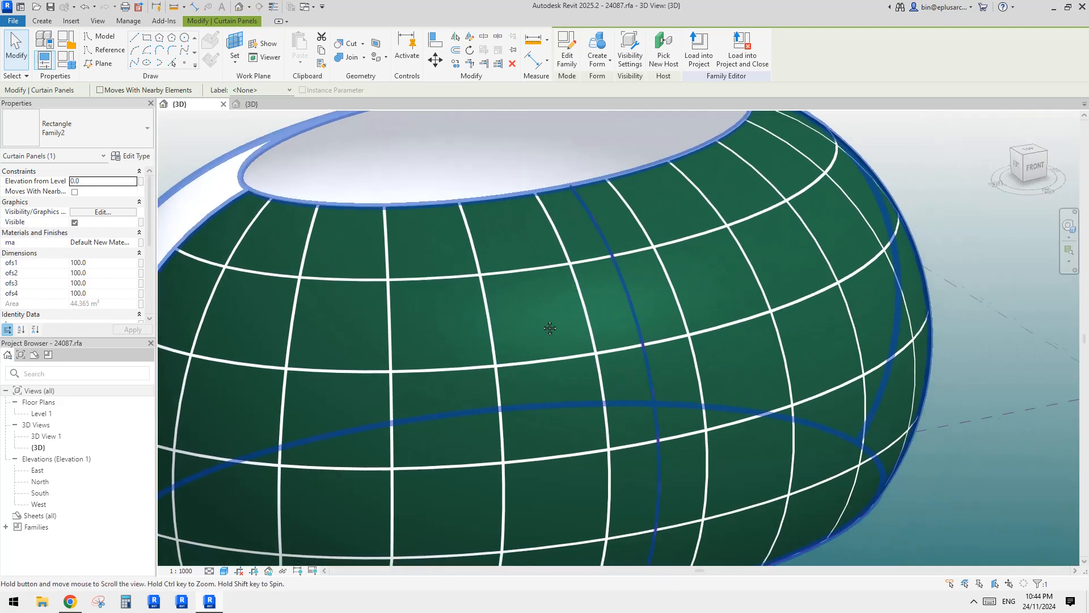
Set the ofs1 offset of one curtain panel in the second row from the mass's upper rim to 500.
key(Escape)
key(Tab)
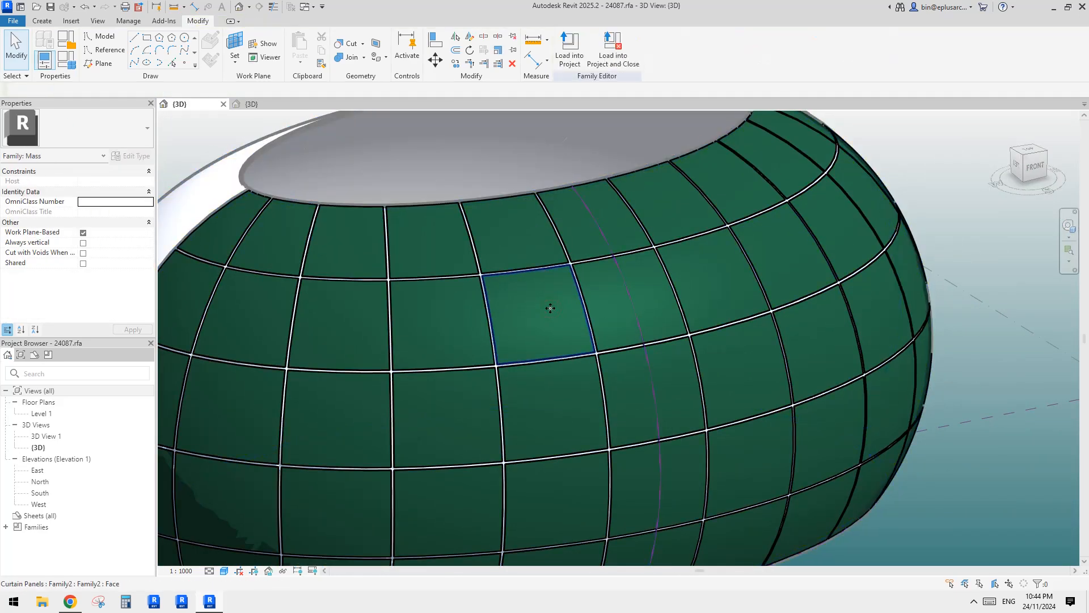
click(550, 308)
scroll(528, 295, up, 2)
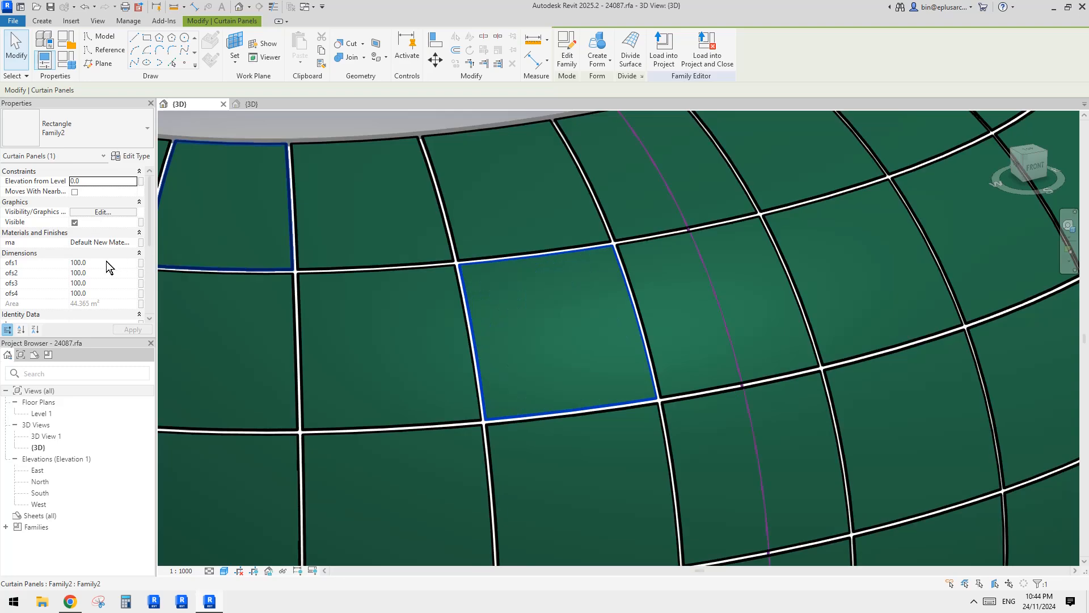
click(106, 261)
text(500.0)
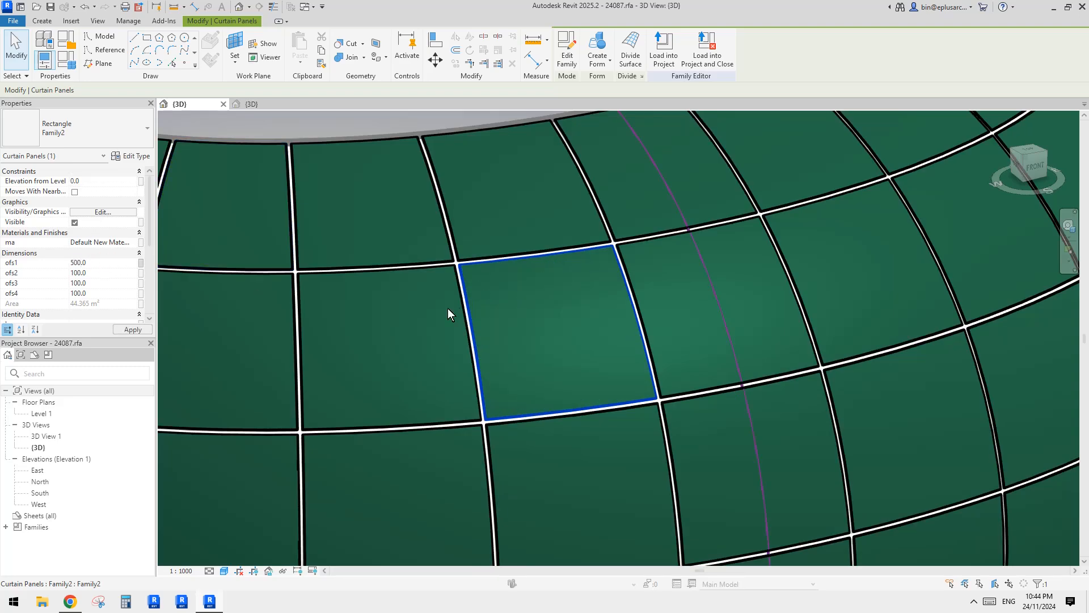
key(Escape)
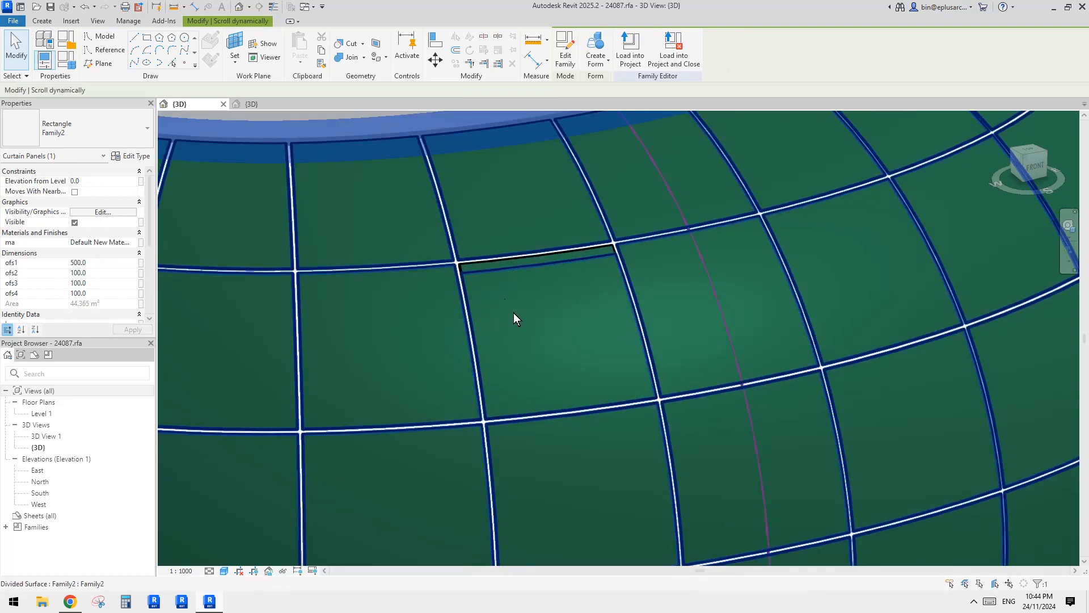
Examine the gap along the edited panel's upper edge and the mass surface lying behind the panels.
scroll(482, 270, up, 5)
click(458, 265)
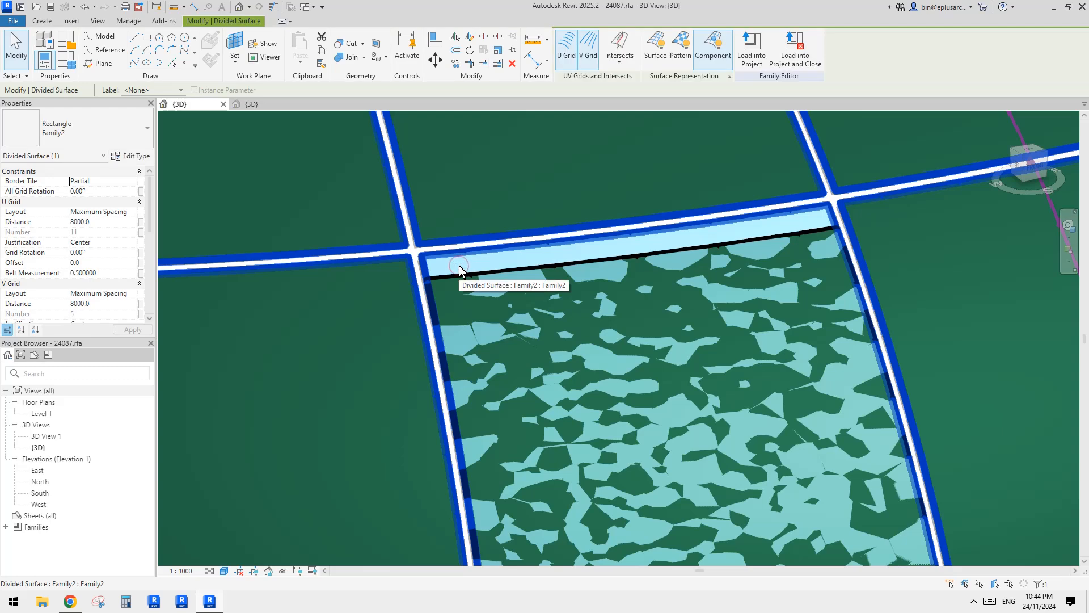
key(Escape)
scroll(471, 266, down, 10)
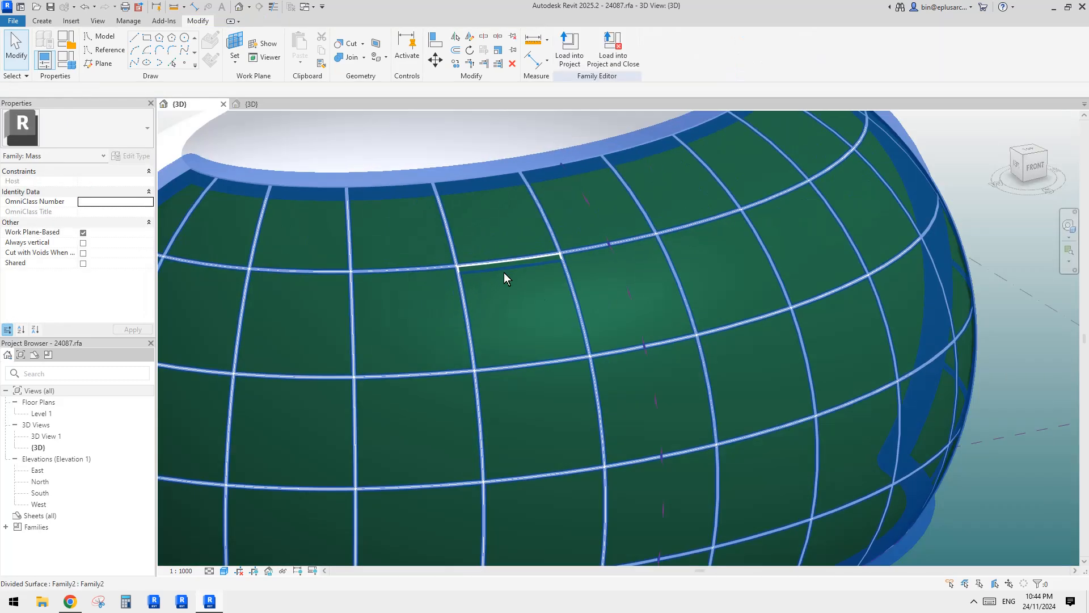
click(494, 226)
key(Escape)
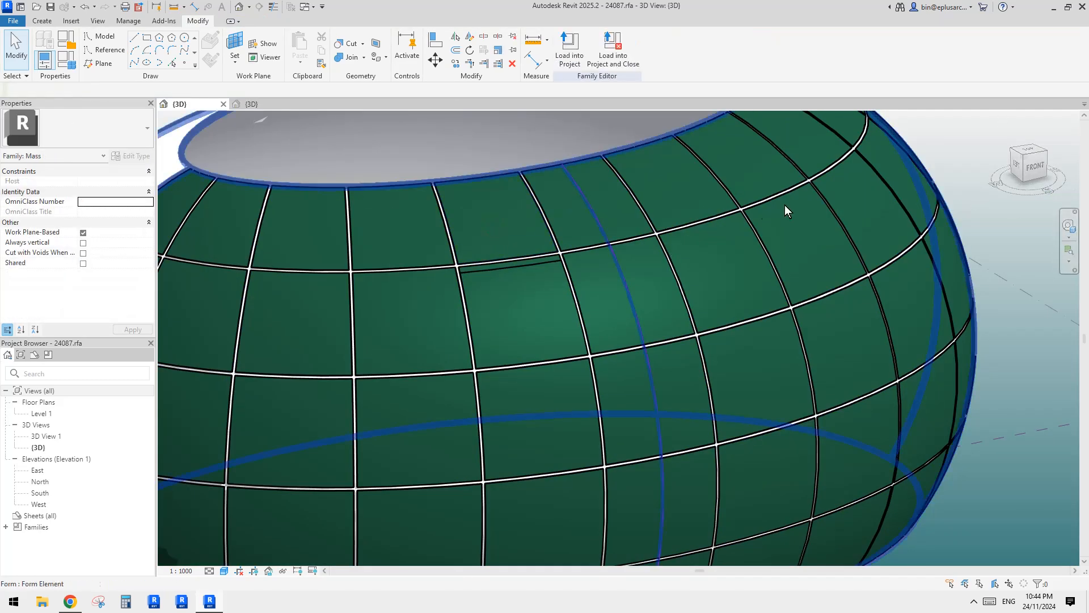
middle_drag(785, 205, 833, 238)
scroll(564, 265, down, 8)
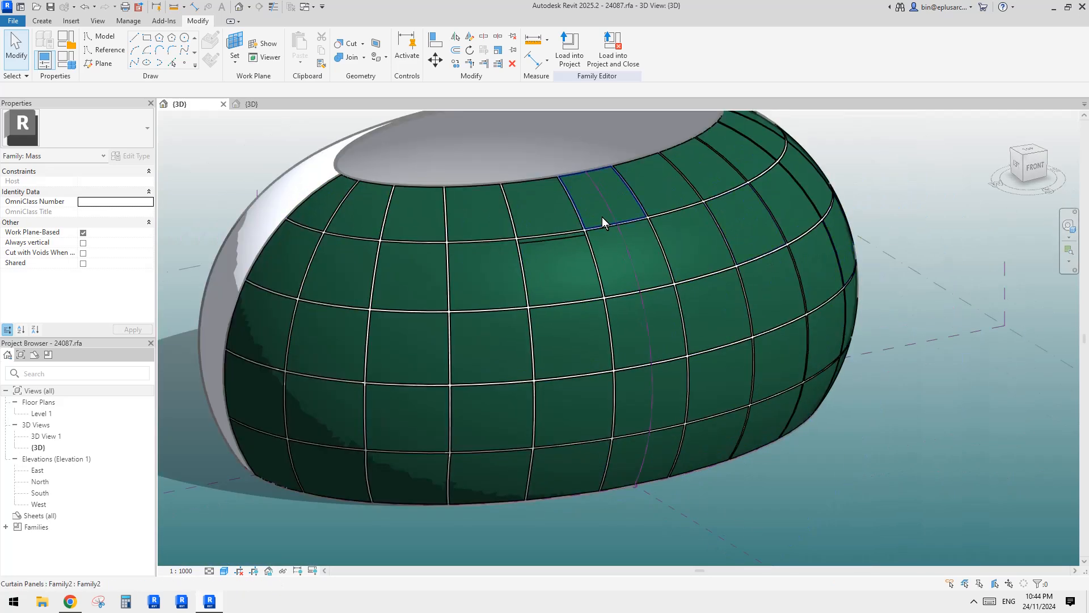
click(547, 273)
key(Escape)
click(621, 270)
key(Escape)
click(595, 353)
click(807, 471)
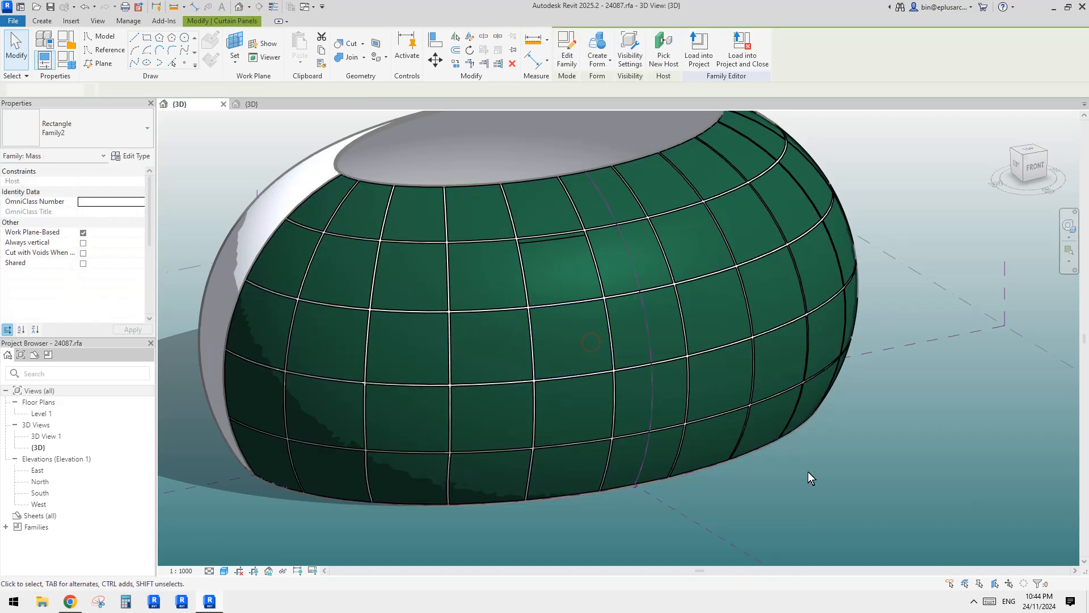
click(559, 333)
key(Escape)
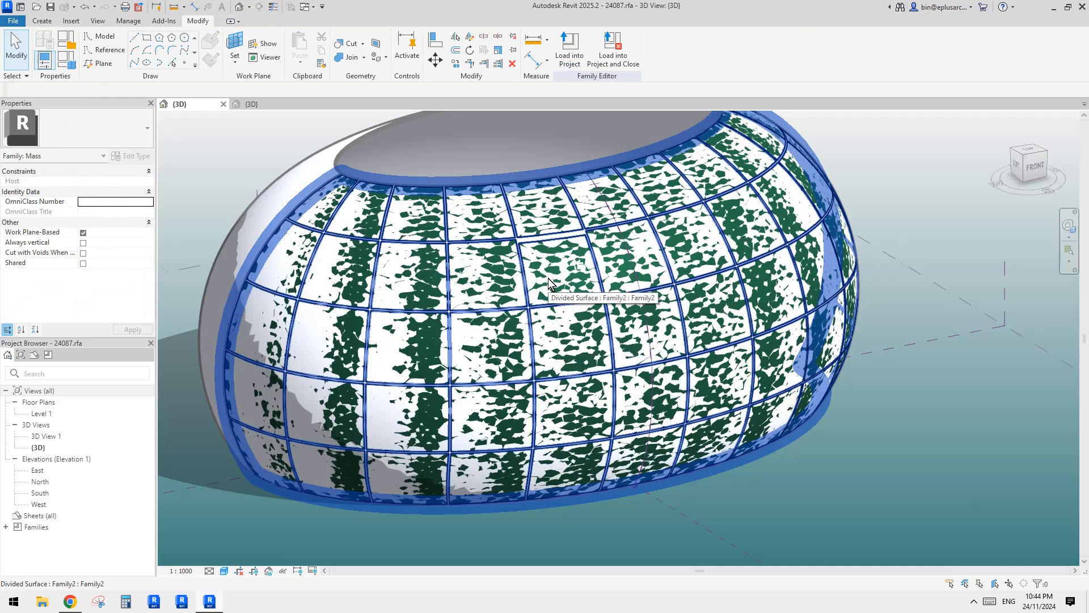
Temporarily hide the solid mass form behind the curtain panels.
shift+middle_drag(597, 319, 550, 211)
scroll(581, 339, down, 3)
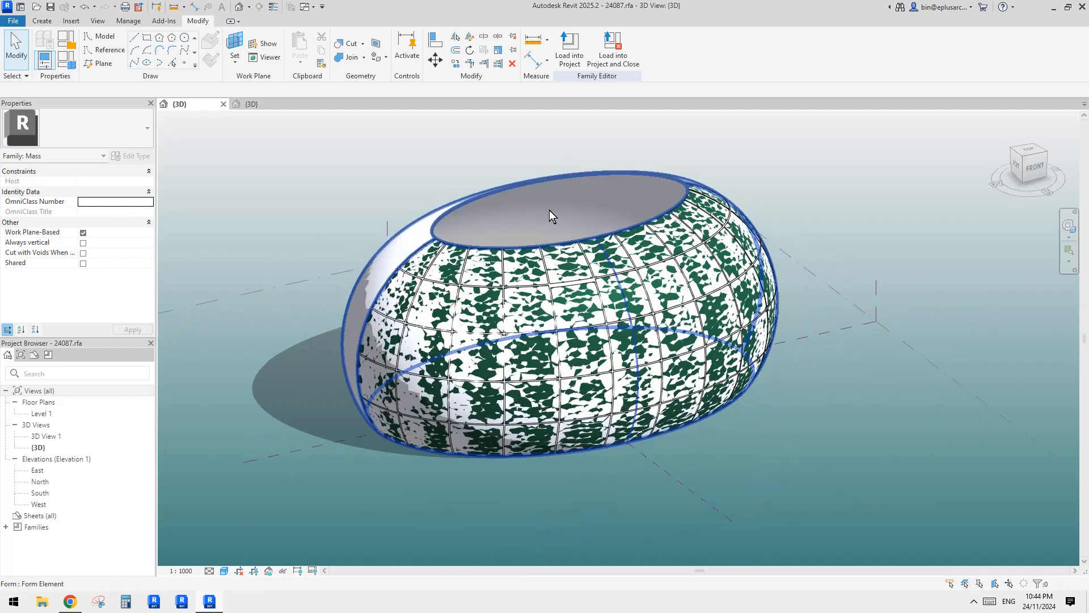
click(550, 209)
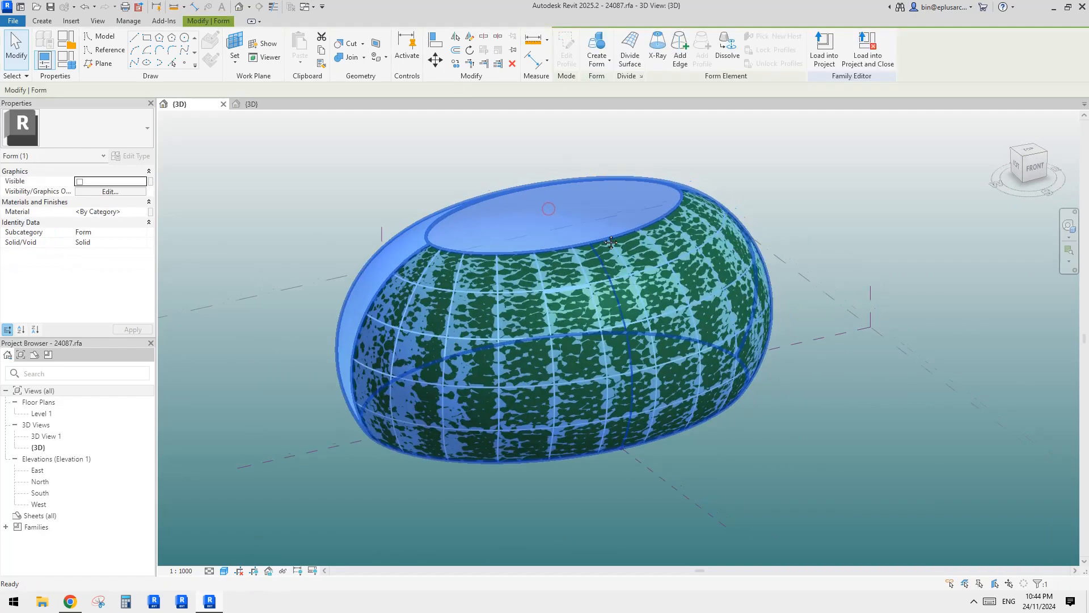
key(h)
key(h)
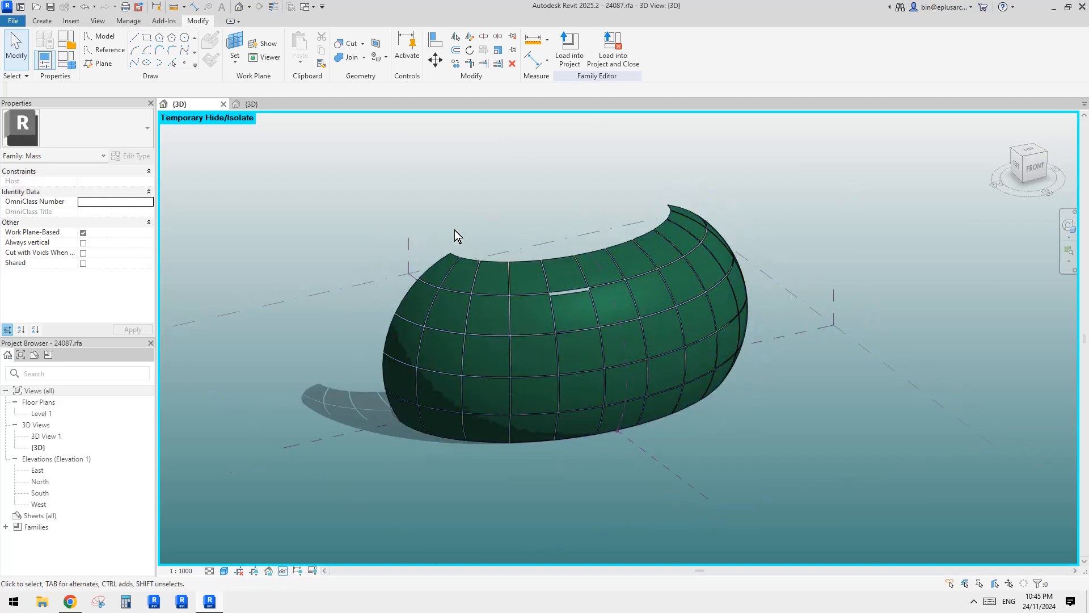
Set the ofs4 offset of the panel that already has the wide upper gap to 500.
middle_drag(565, 214, 572, 223)
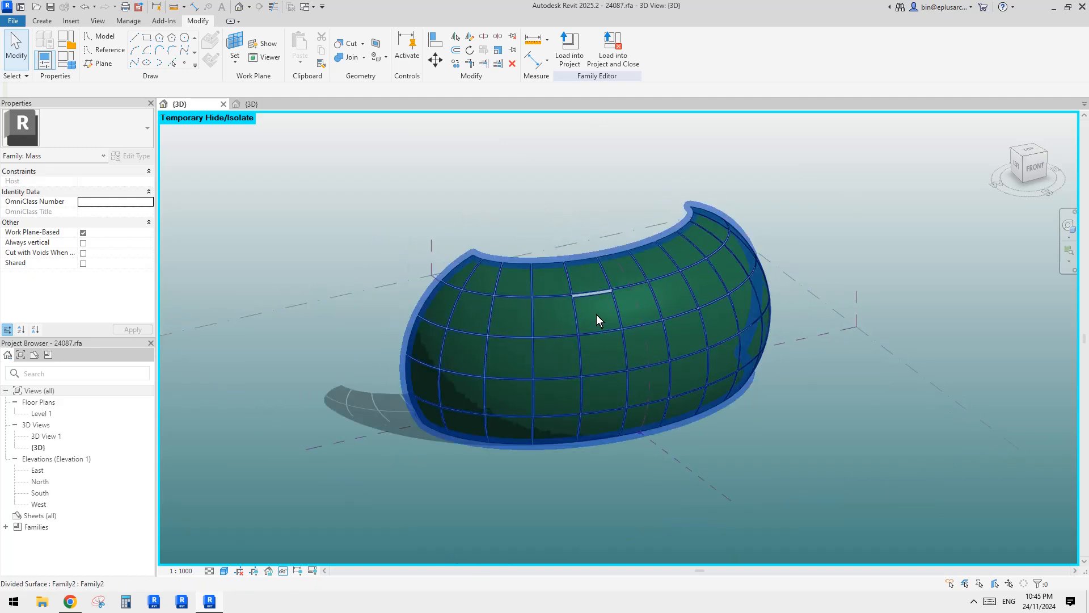
scroll(539, 284, up, 1)
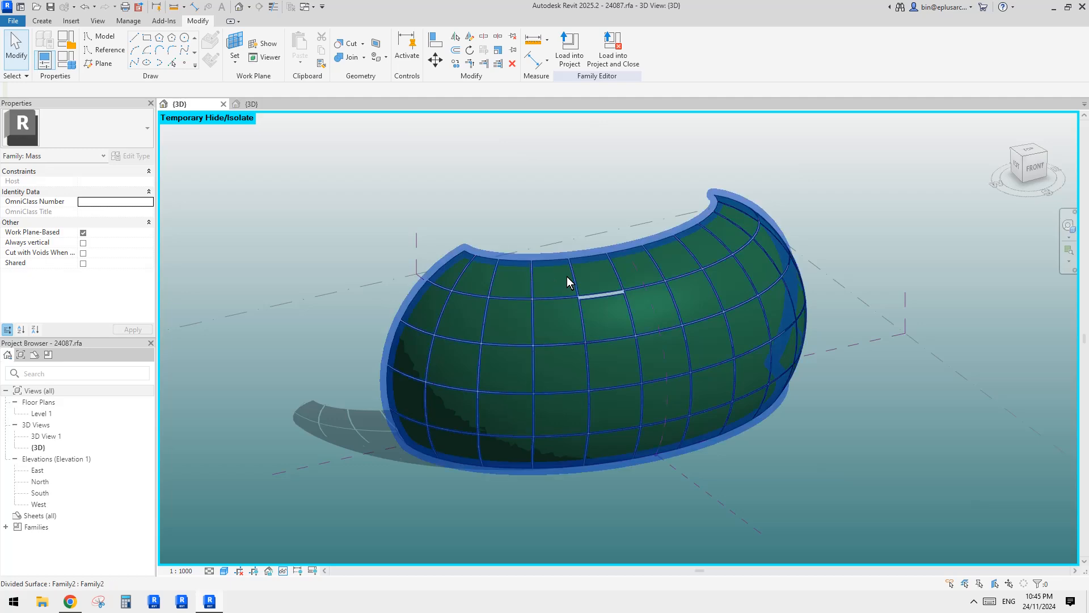
scroll(587, 281, up, 3)
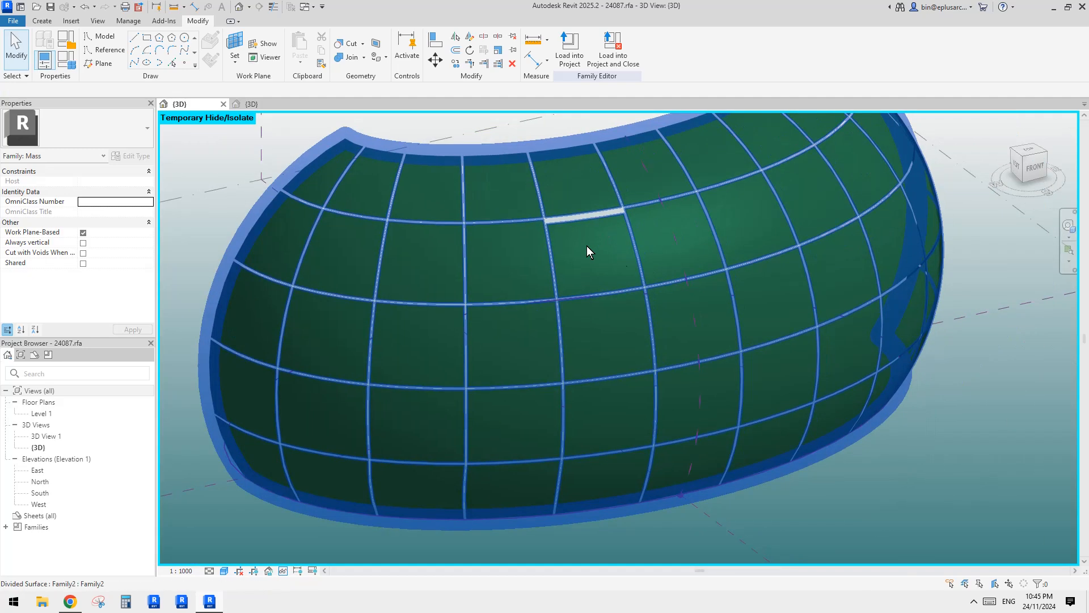
click(616, 258)
scroll(523, 244, up, 2)
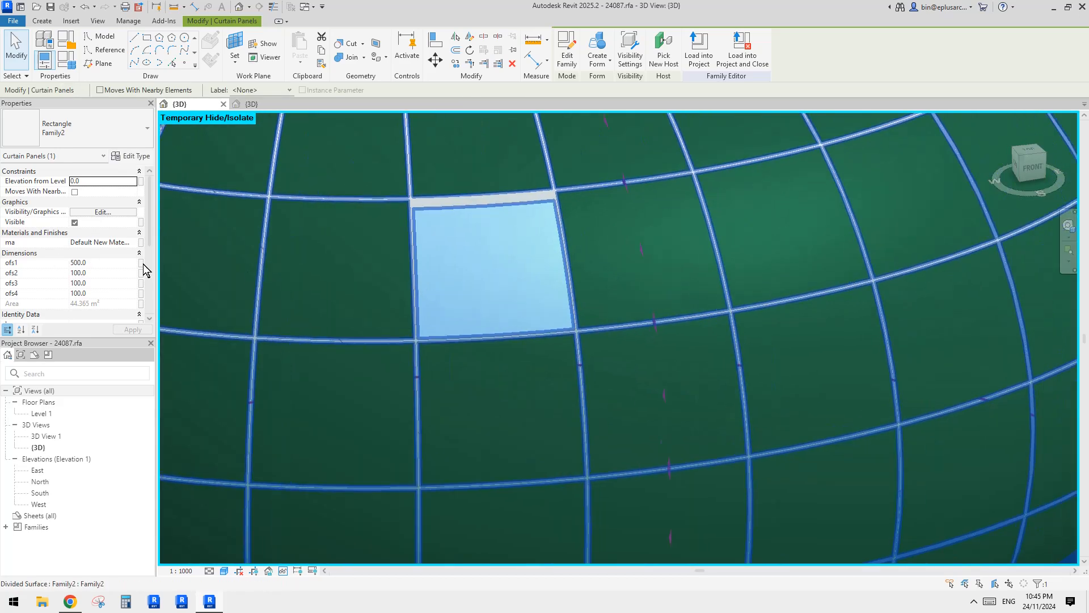
click(100, 295)
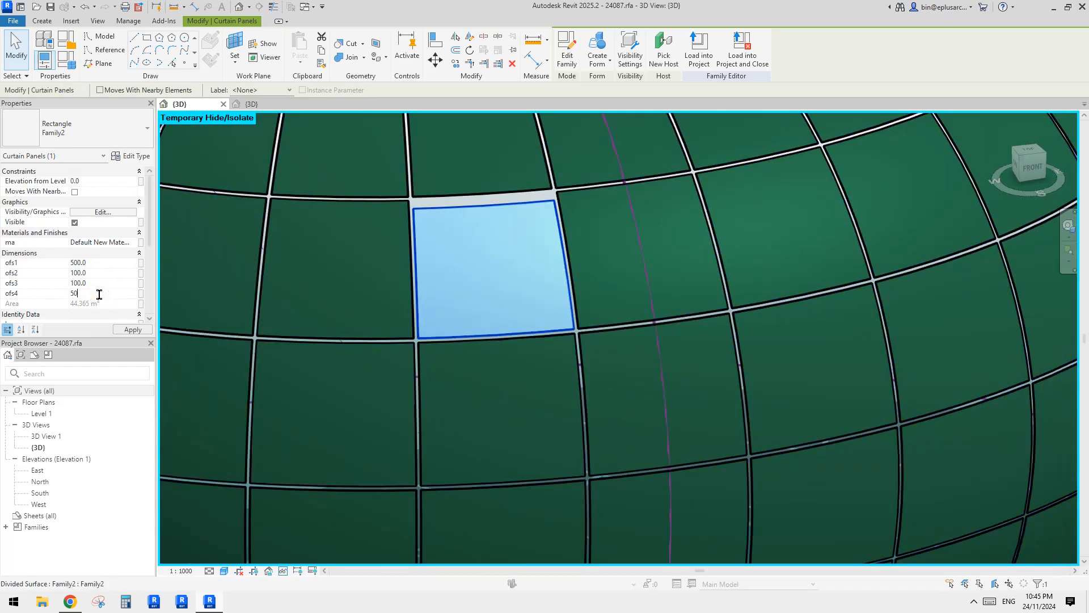
scroll(535, 258, down, 1)
middle_drag(528, 267, 553, 244)
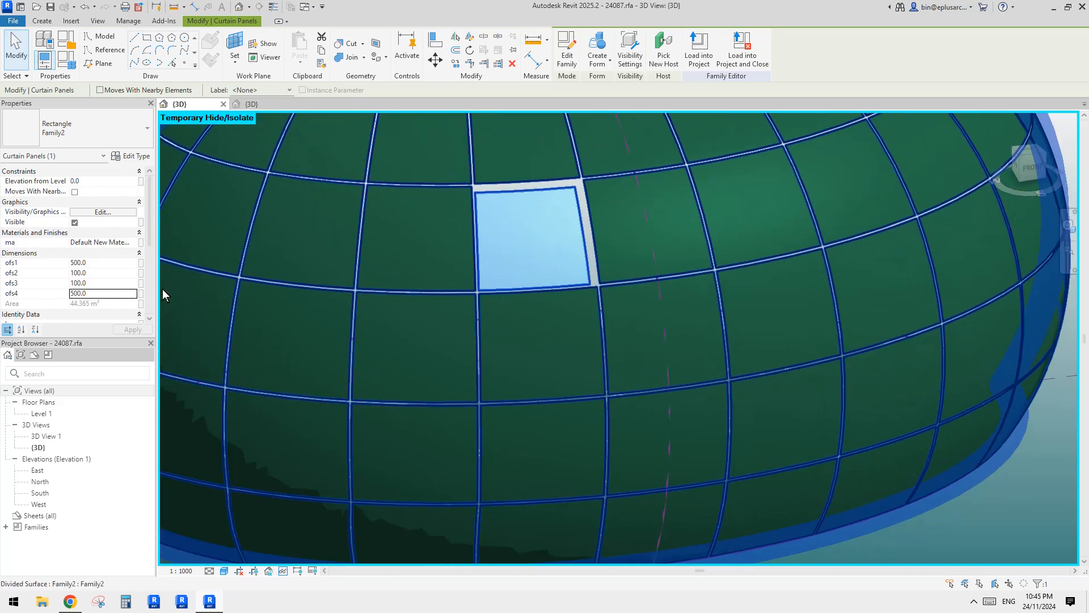
middle_drag(516, 292, 517, 293)
Check the offset values of the two curtain panels directly below the edited one.
click(540, 338)
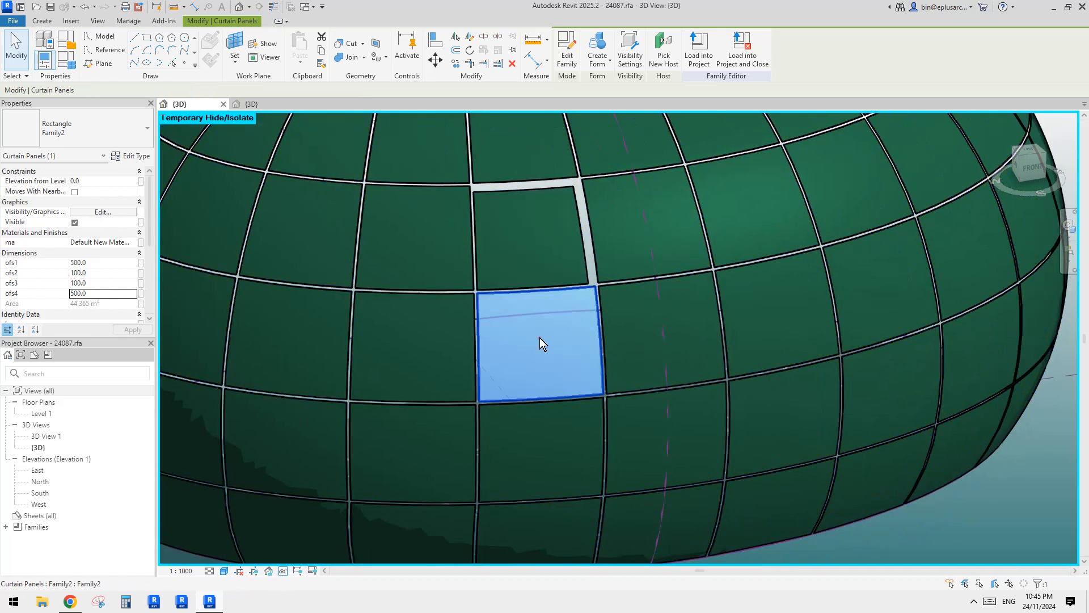
scroll(540, 338, down, 1)
middle_drag(539, 338, 590, 255)
ctrl+click(569, 336)
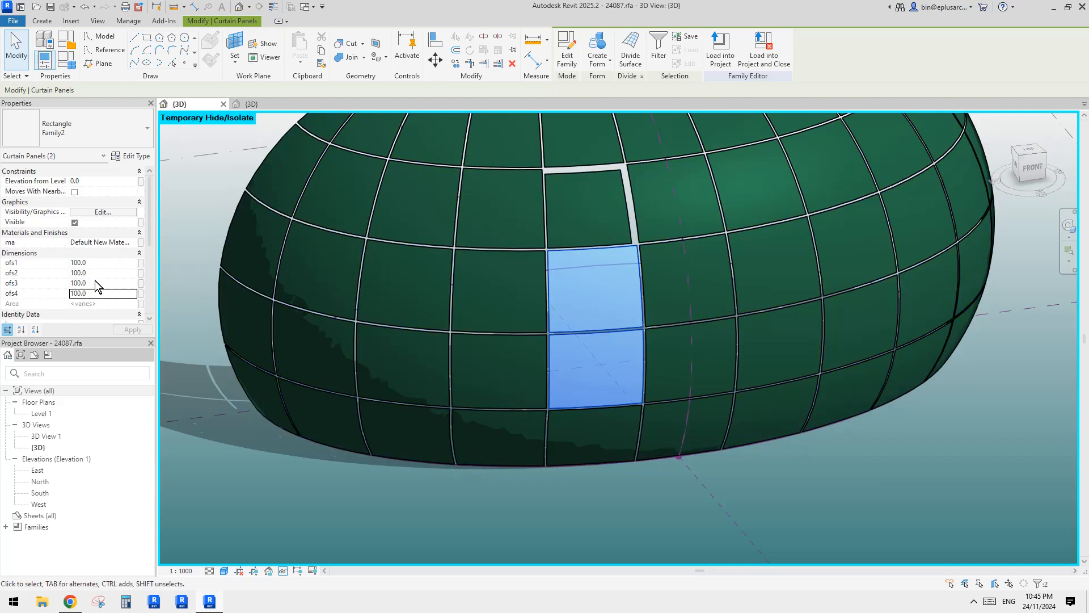
click(570, 292)
click(600, 293)
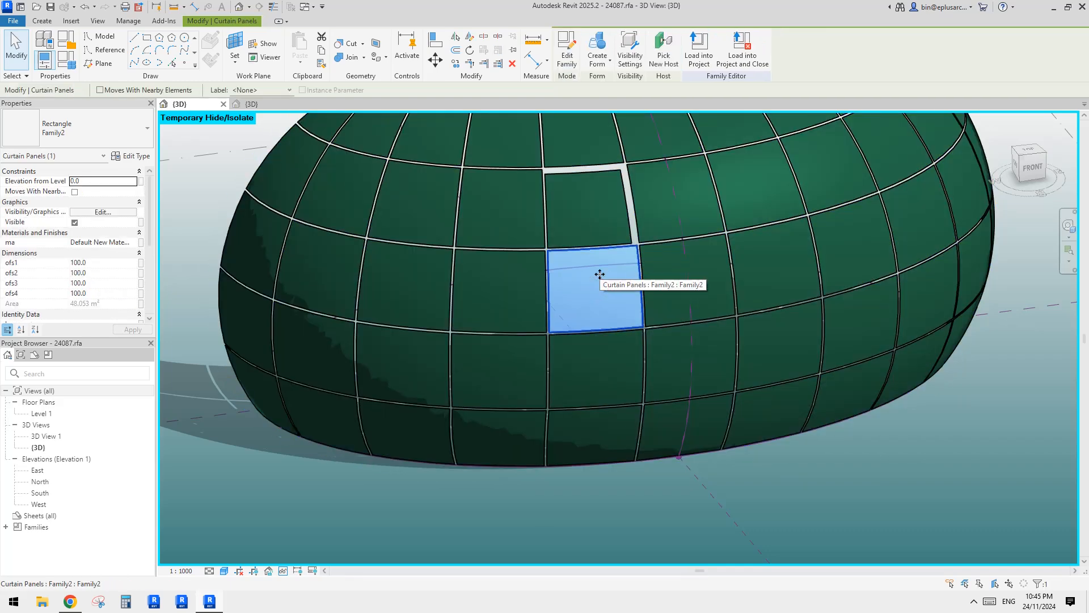
middle_drag(600, 274, 608, 320)
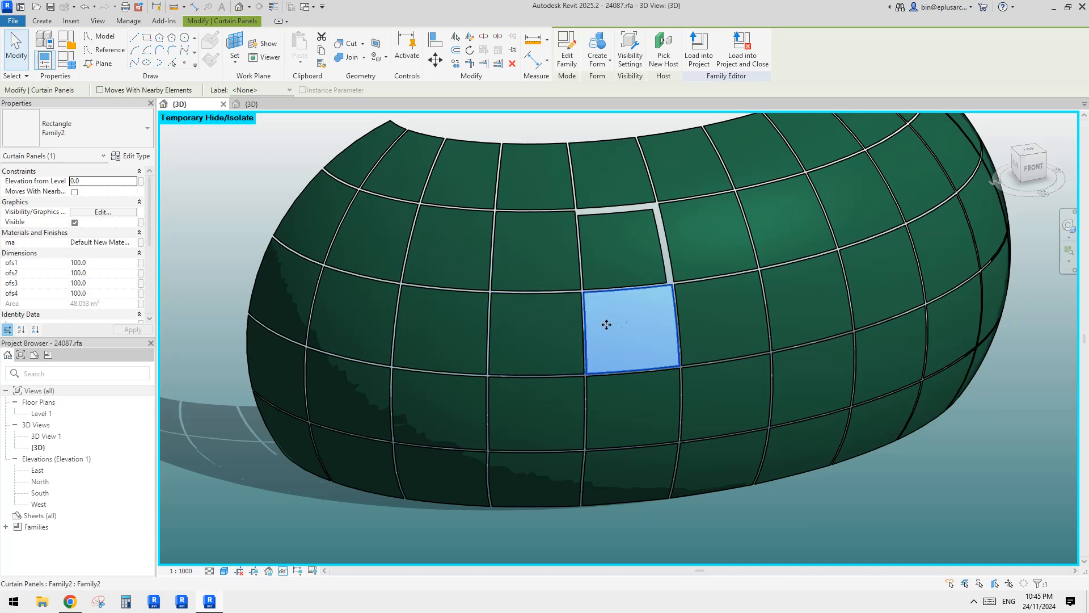
mouse_move(607, 324)
middle_down()
mouse_move(587, 327)
mouse_move(626, 330)
middle_up()
key(Escape)
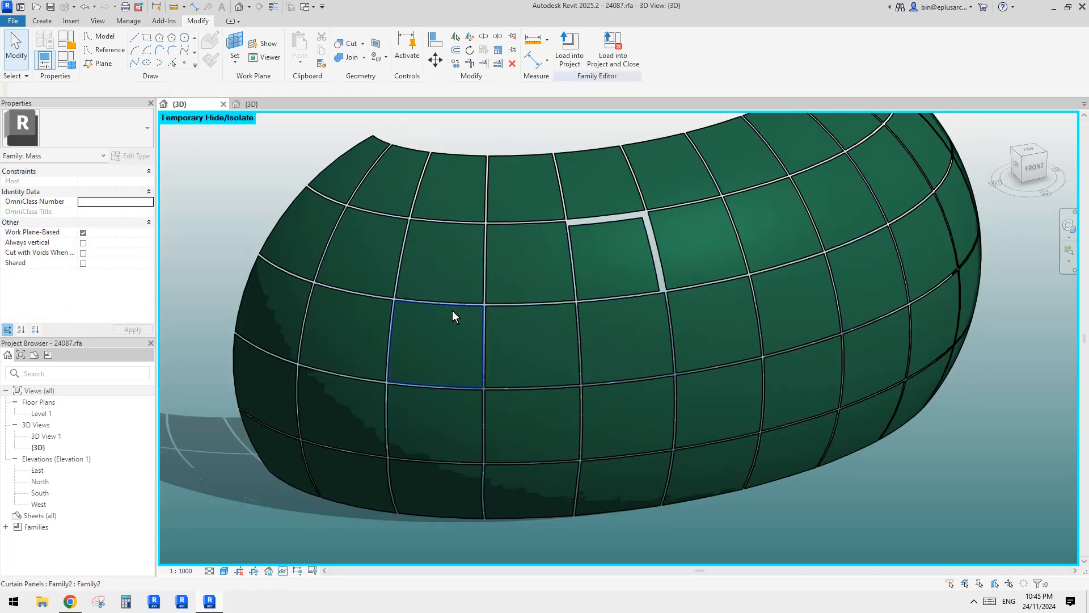
Set the ofs4 offset of the curtain panel directly below the already edited one to 500.
scroll(544, 318, up, 2)
middle_drag(546, 329, 611, 297)
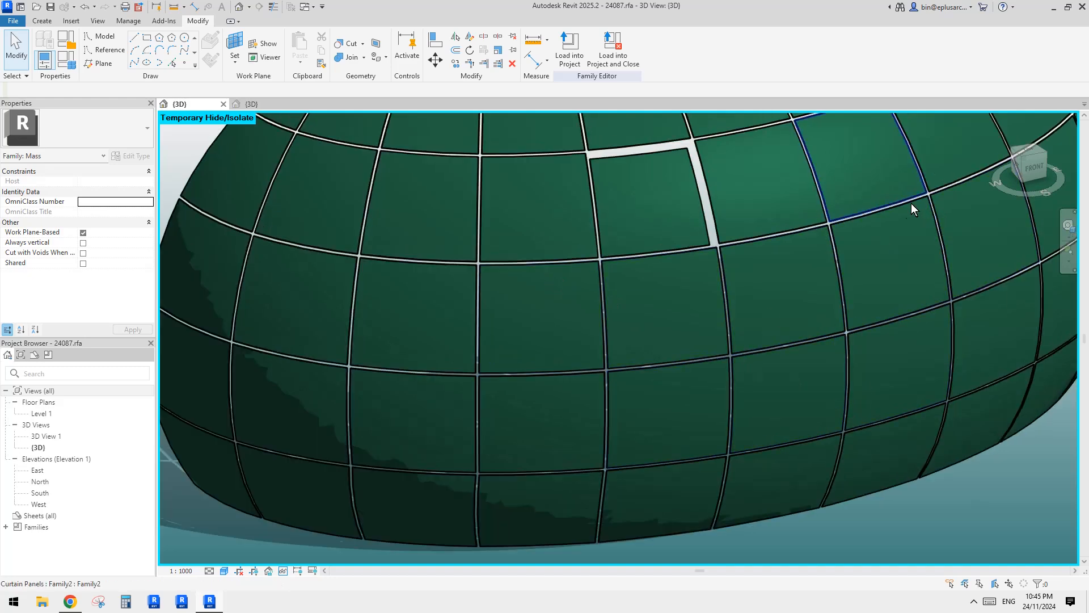
scroll(840, 241, down, 1)
mouse_move(836, 242)
middle_down()
mouse_move(845, 245)
mouse_move(830, 250)
middle_up()
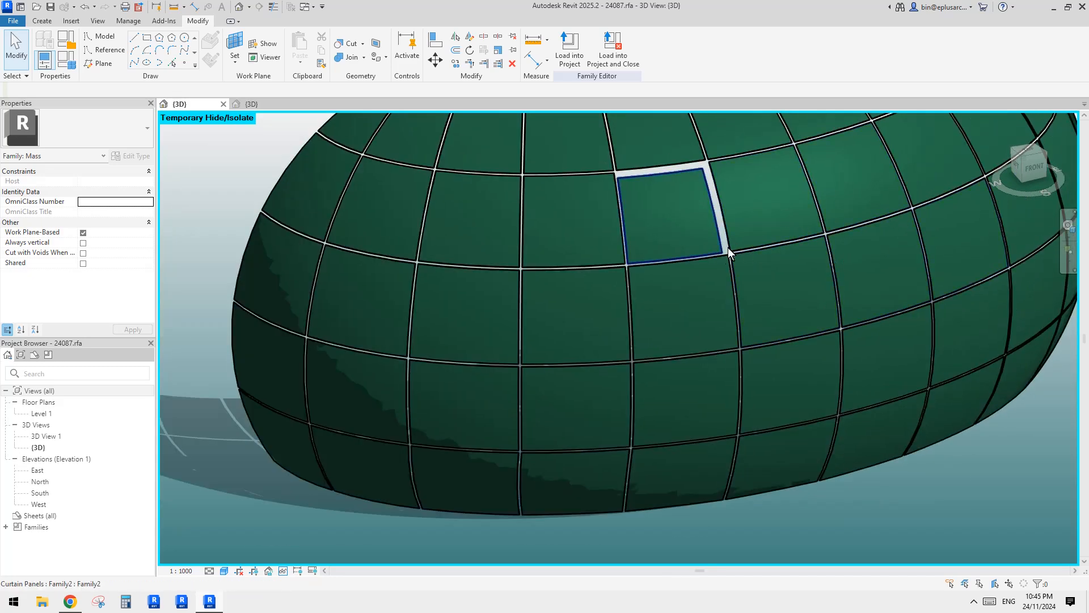
scroll(704, 278, up, 1)
click(672, 318)
click(107, 292)
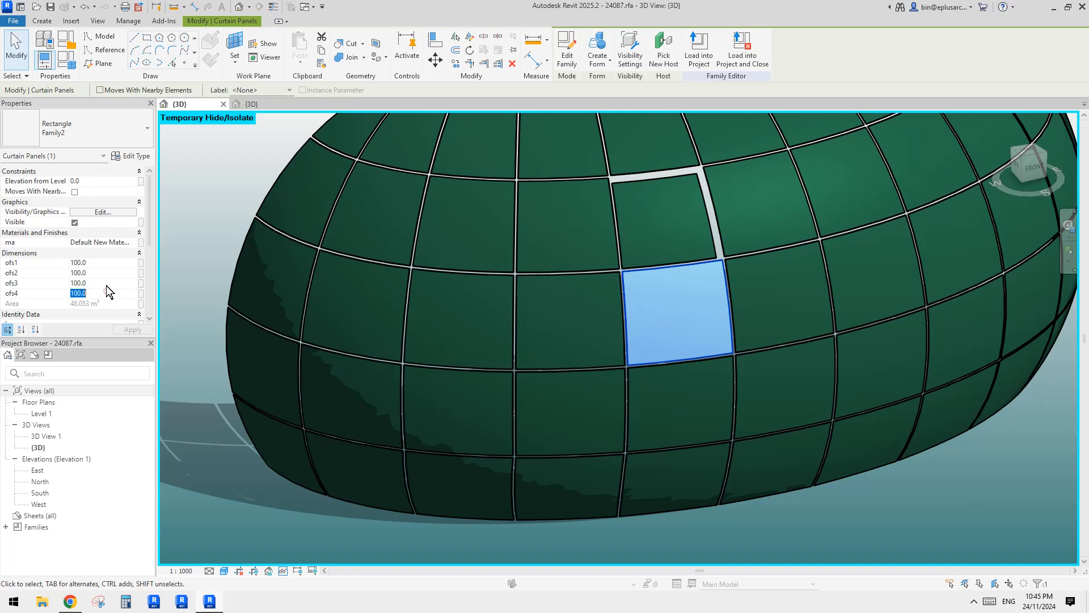
click(663, 215)
click(667, 300)
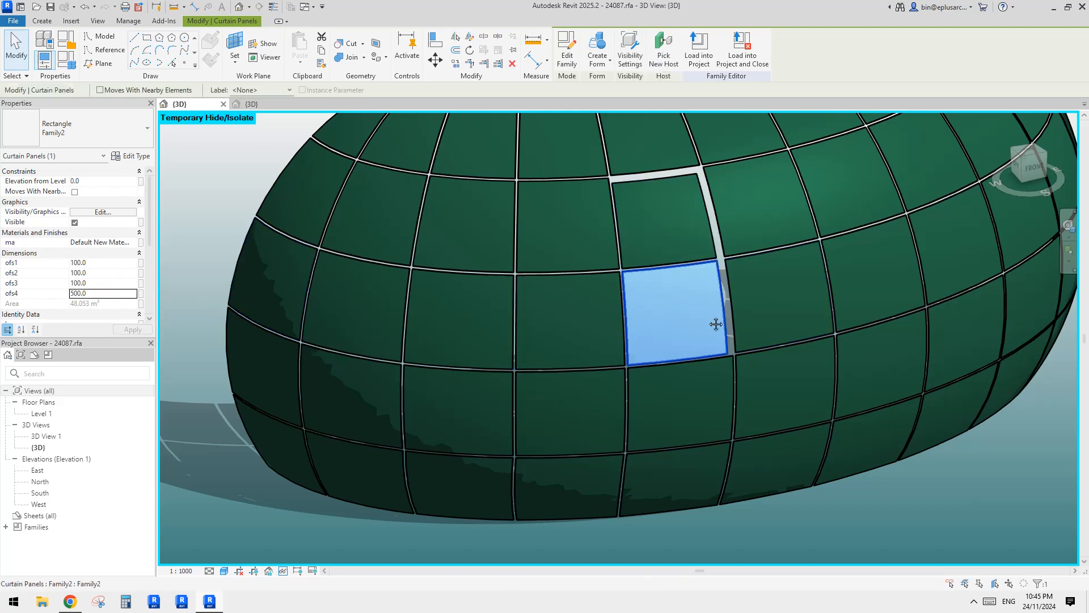
Set both the ofs4 and ofs3 offsets of the next panel down in the same column to 500.
click(678, 405)
click(103, 294)
text(500)
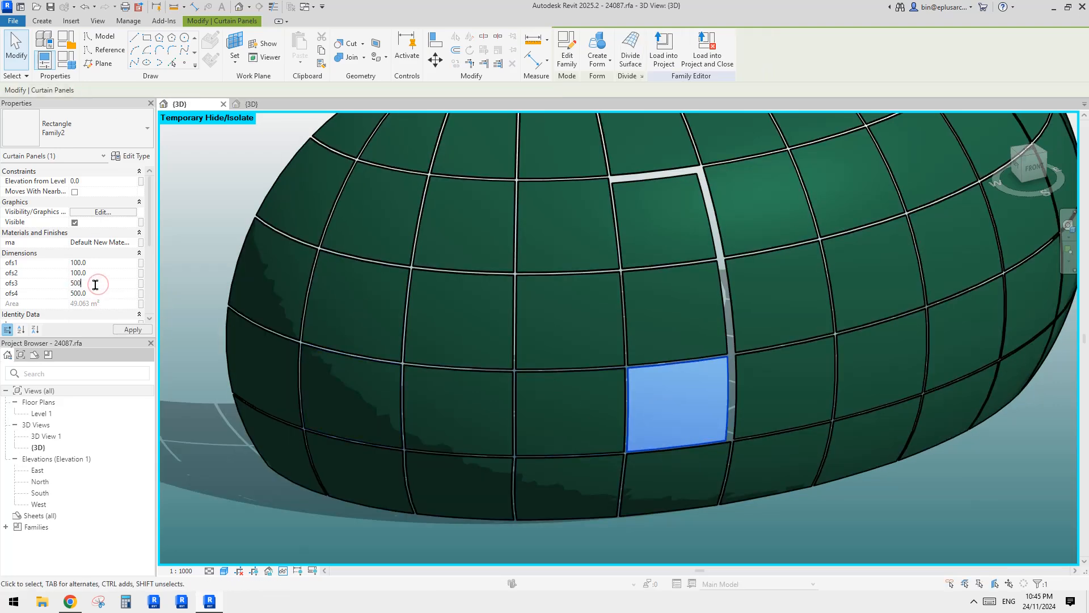
key(Escape)
Set ofs3 to 500 on the two neighbouring panels to the left, continuing the wide lower gap along that row.
click(604, 414)
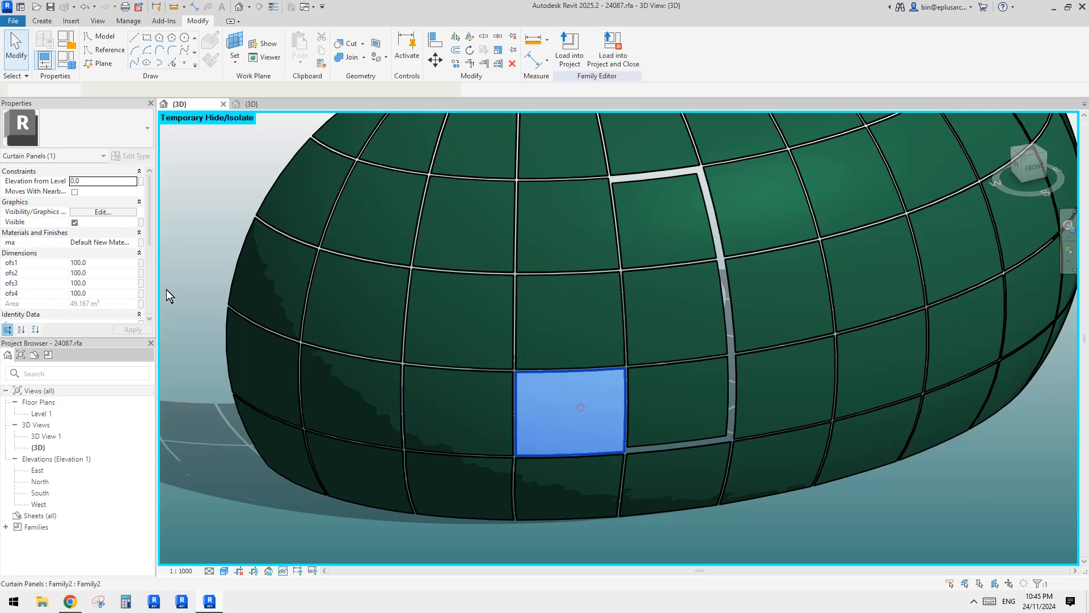
click(98, 282)
text(5)
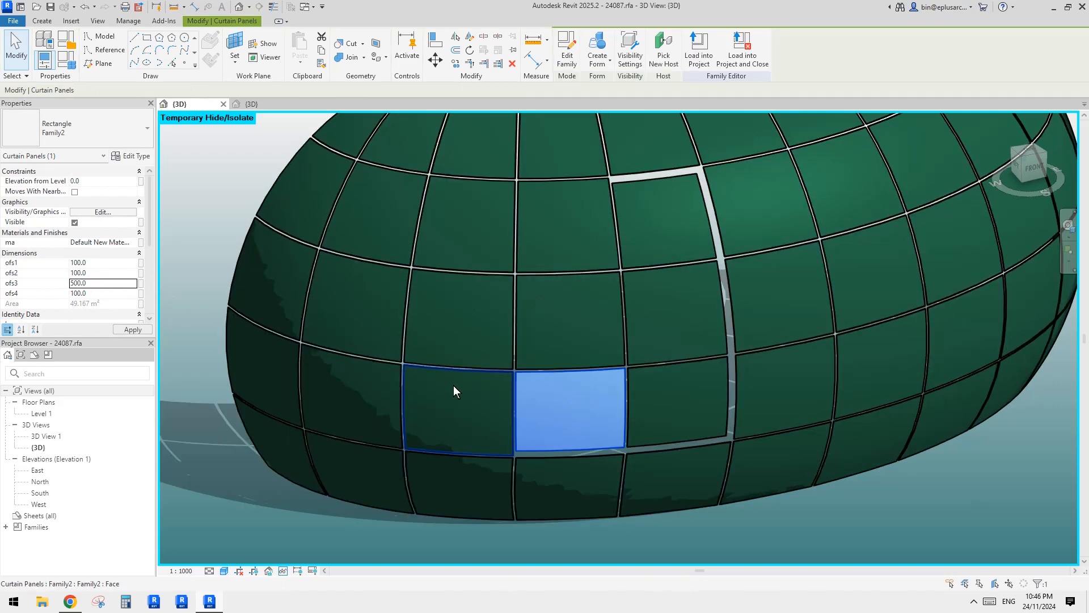
click(454, 386)
click(110, 284)
text(59)
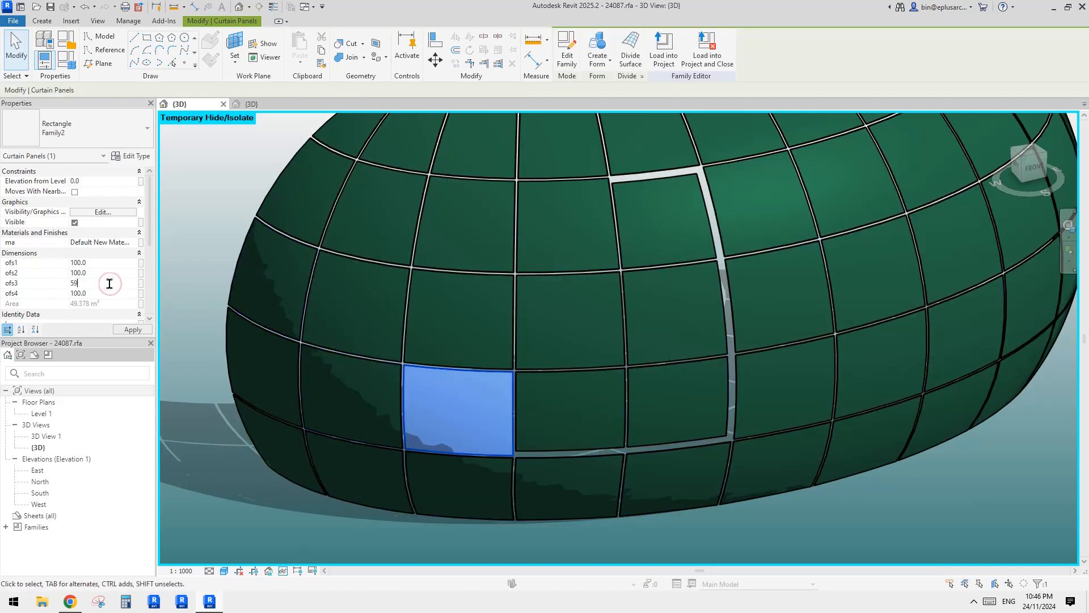
text(00)
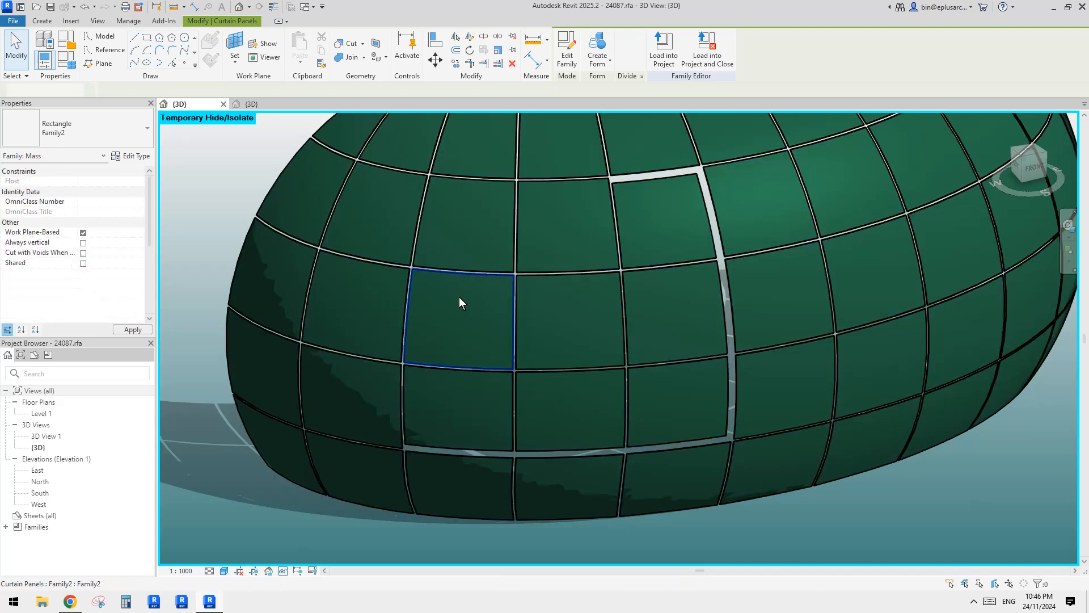
click(456, 393)
click(101, 265)
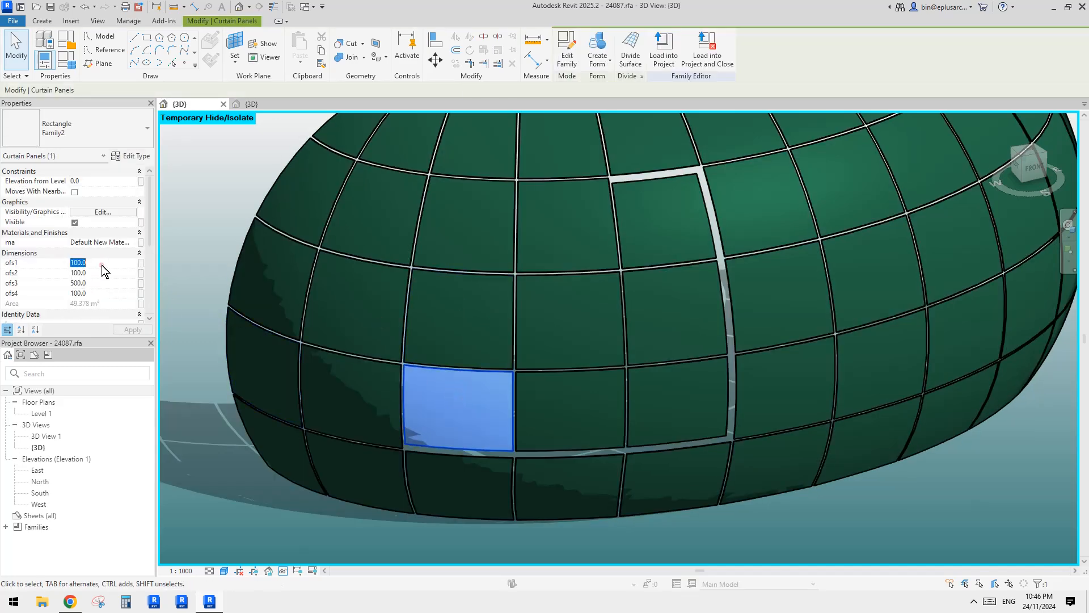
text(500)
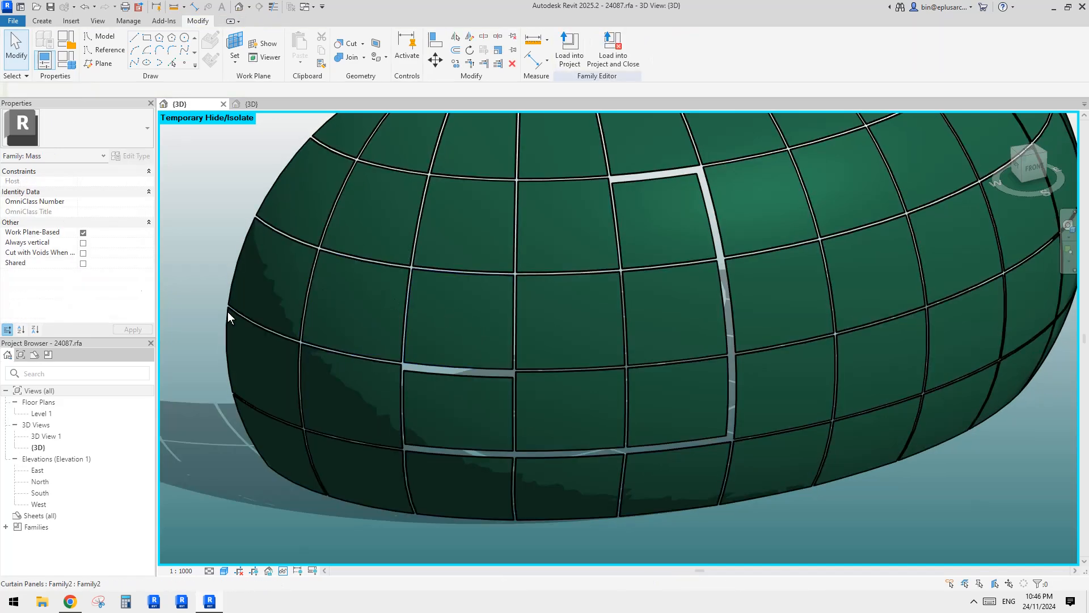
click(476, 397)
click(108, 263)
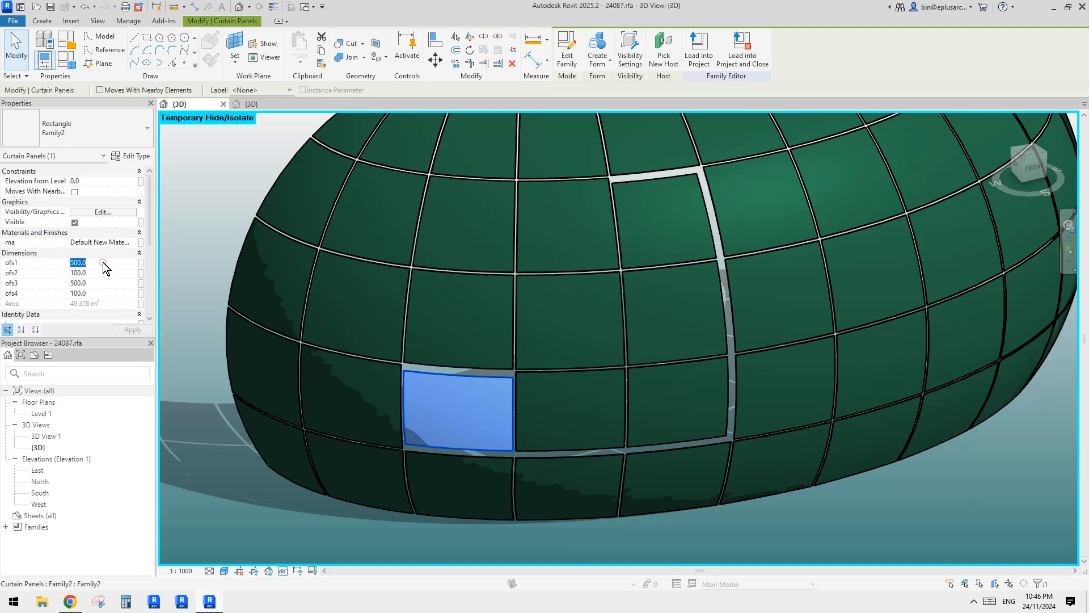
text(100)
Set ofs2 to 500 on the block's lower-left corner panel and on the two panels above it.
click(474, 392)
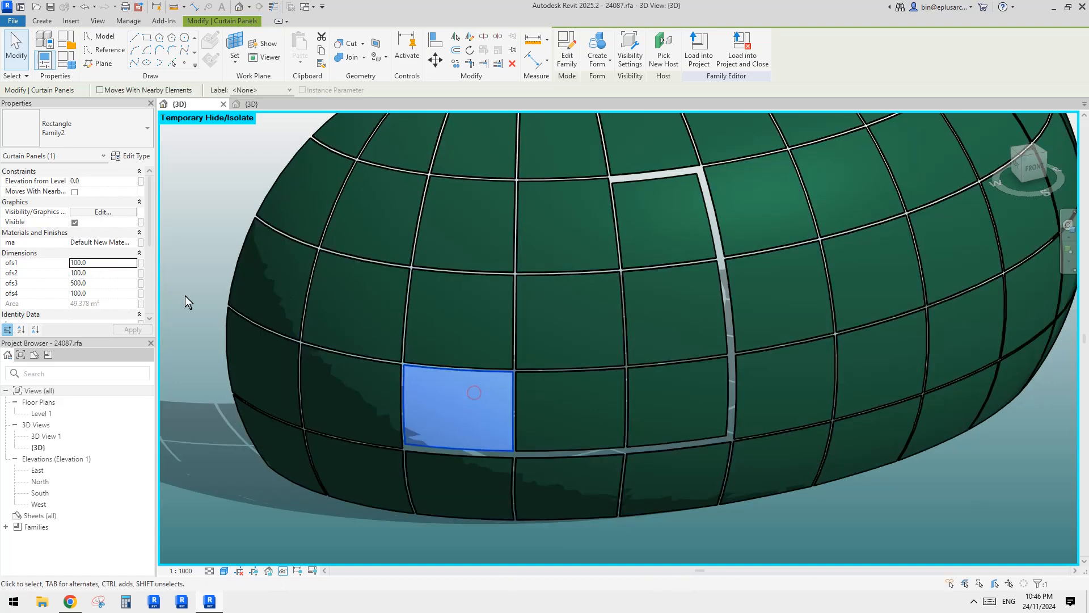
click(101, 273)
text(500)
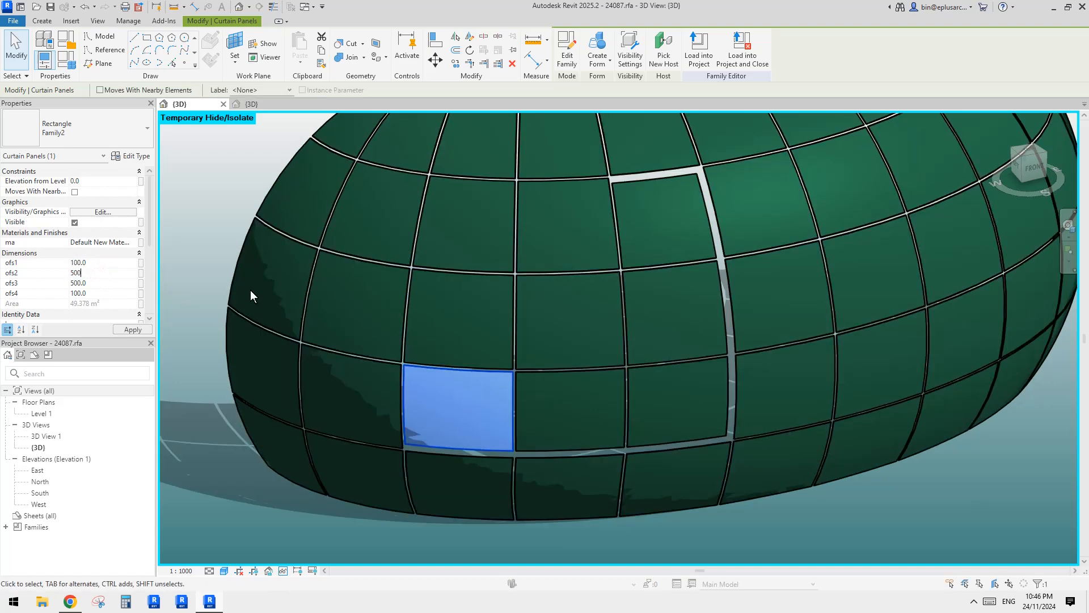
click(456, 315)
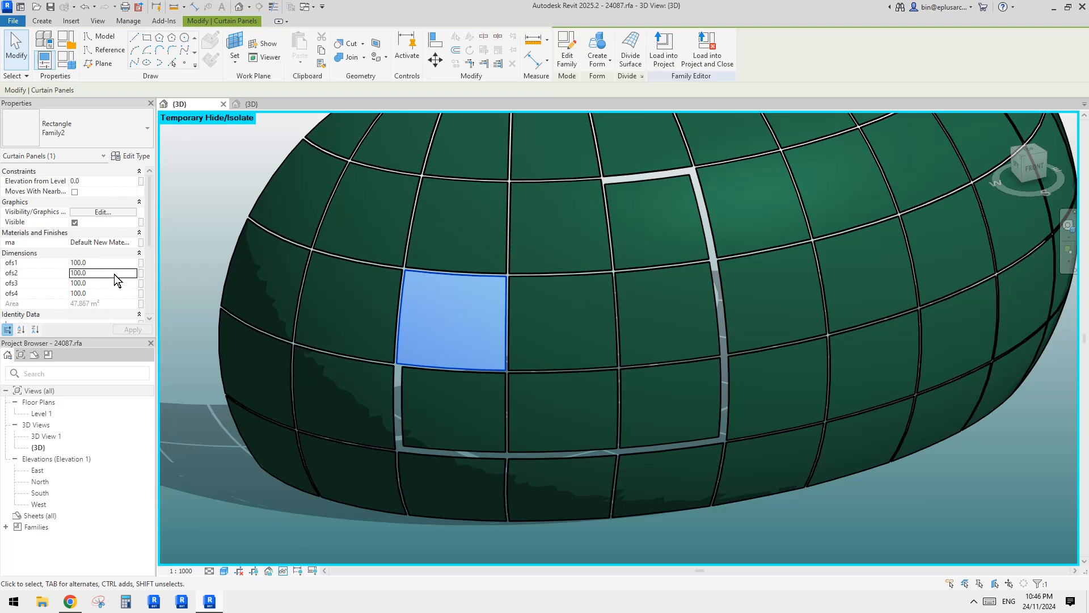
click(114, 274)
text(500)
click(470, 240)
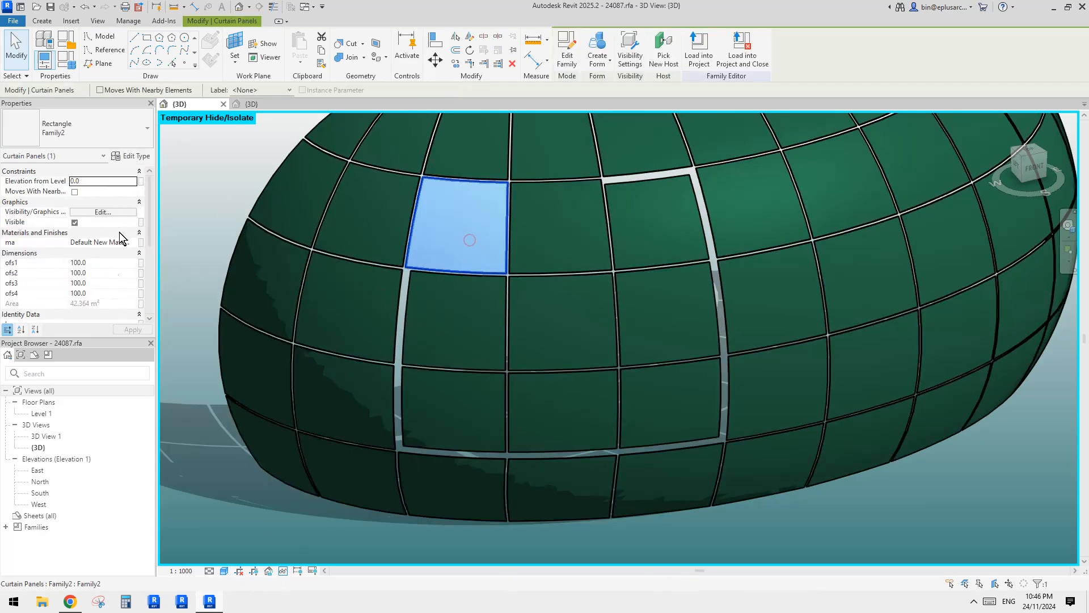
click(101, 273)
text(500)
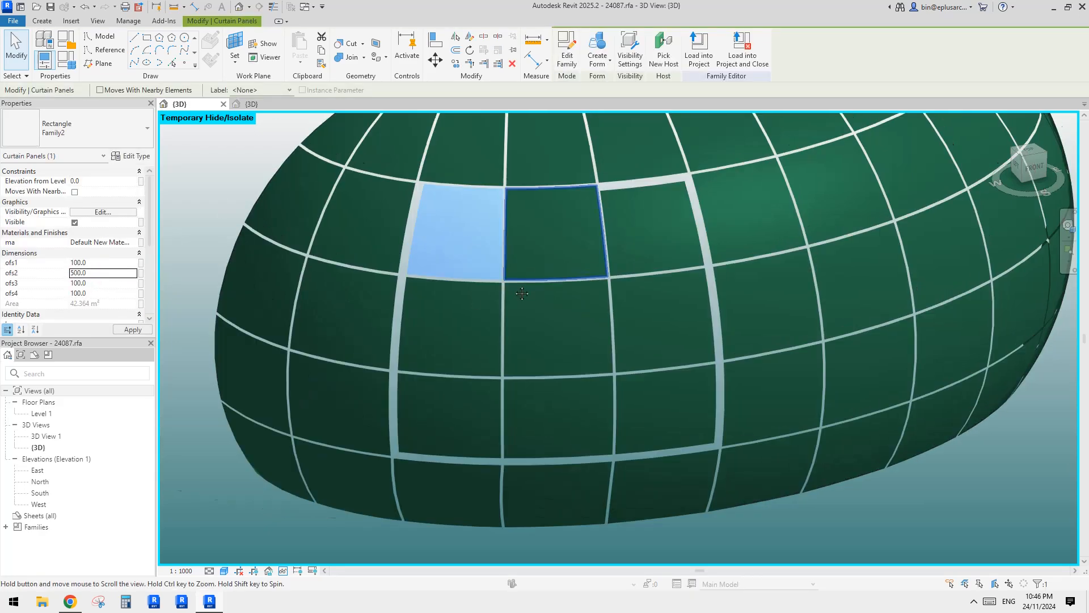
Set ofs1 to 500 on the block's upper-left corner panel and on the middle panel of its top row.
click(542, 242)
click(459, 230)
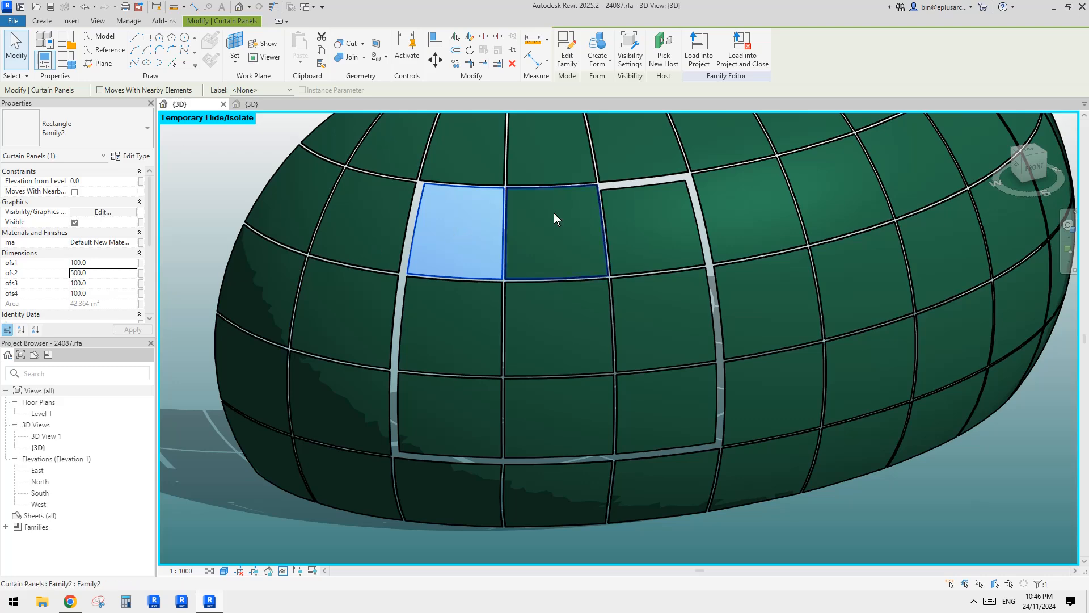
click(640, 220)
click(446, 241)
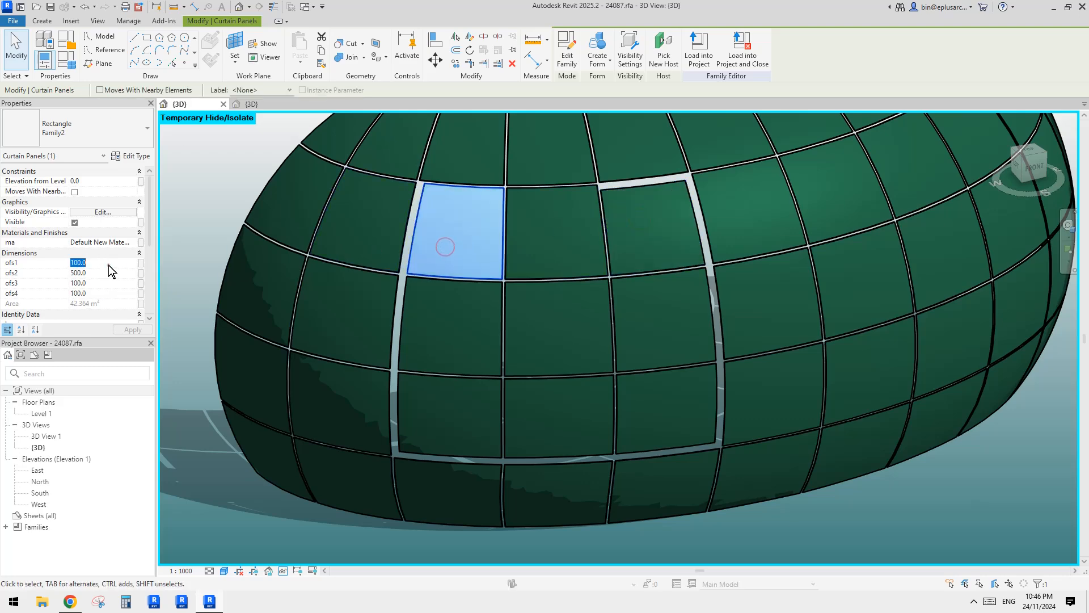
click(108, 263)
text(5)
key(Return)
click(566, 236)
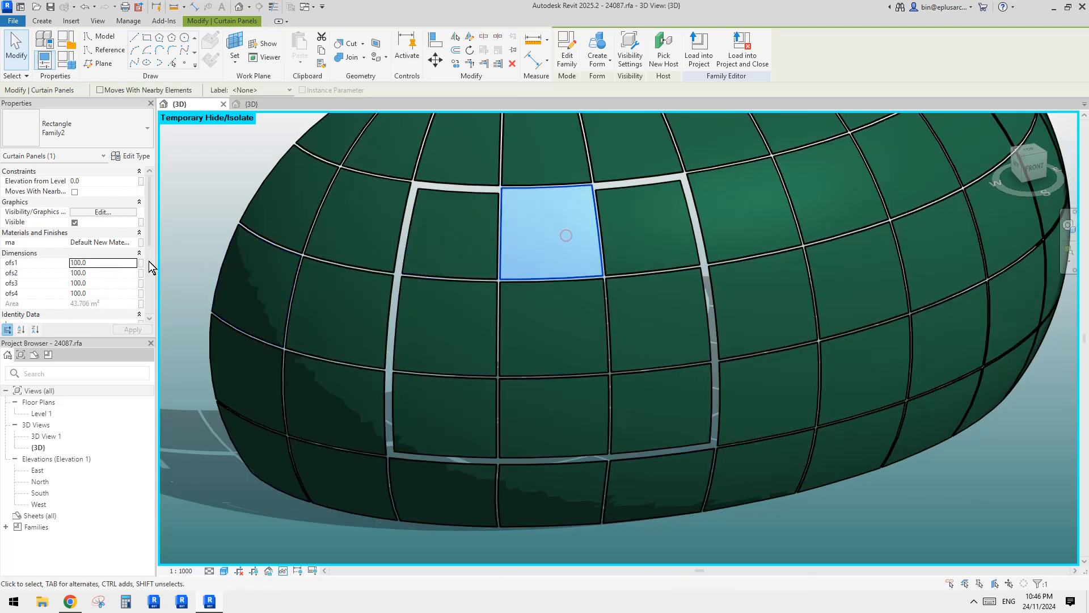
click(117, 263)
text(500)
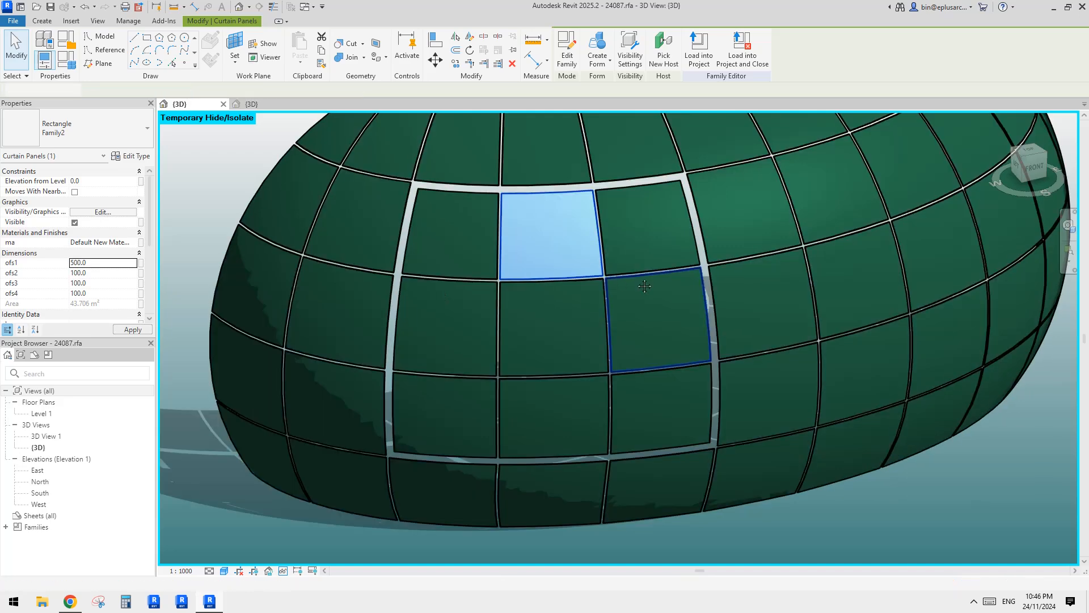
key(Escape)
Examine the wide gap framing the three-by-three panel block and its neighbouring panels from several angles.
scroll(585, 281, down, 2)
shift+middle_drag(583, 286, 677, 297)
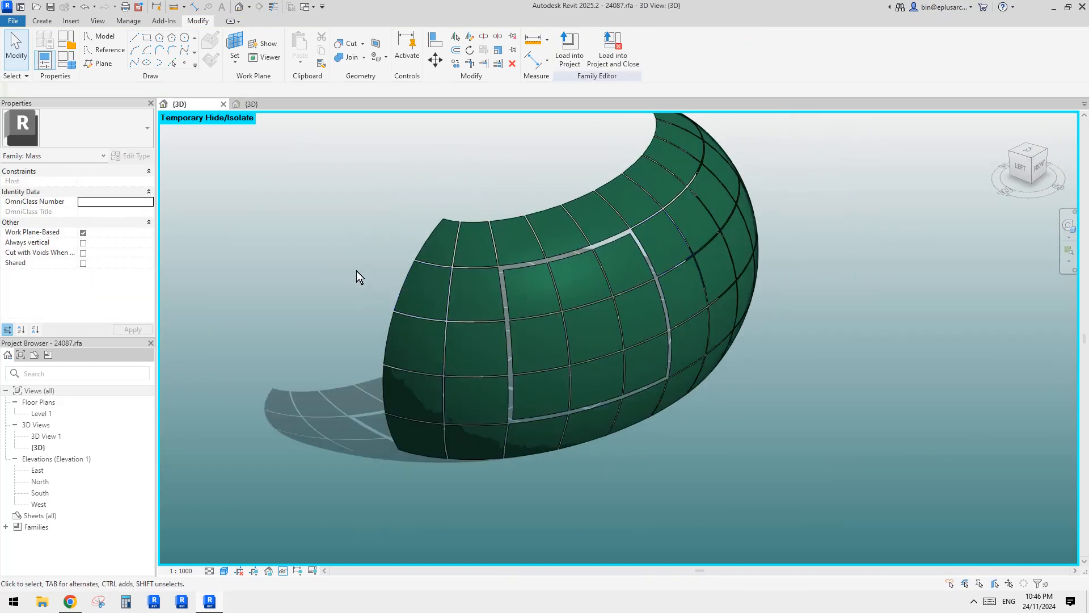
middle_drag(369, 302, 420, 301)
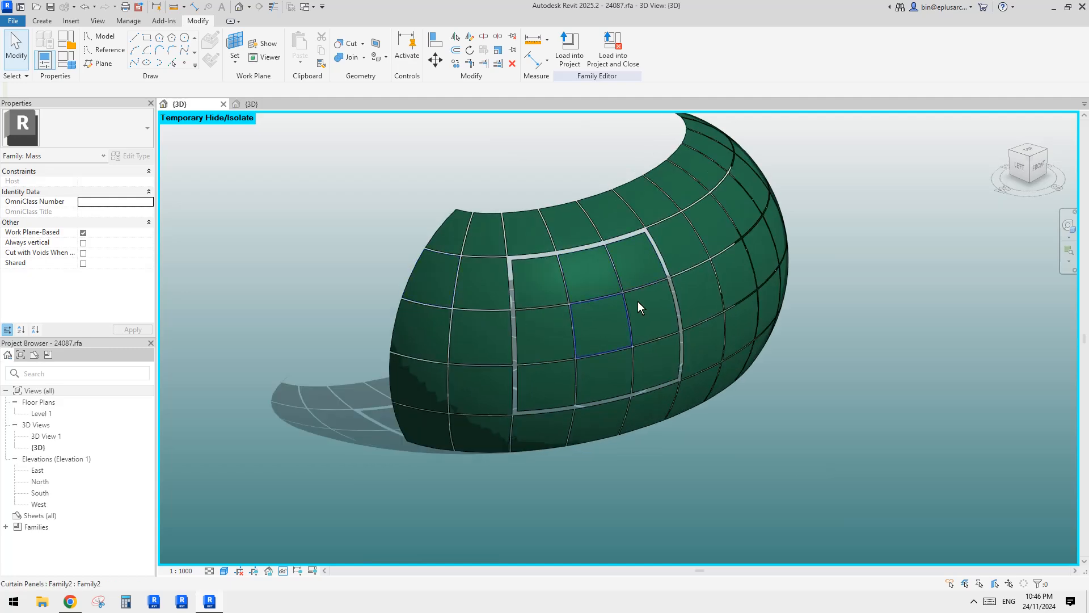
shift+middle_drag(677, 329, 673, 329)
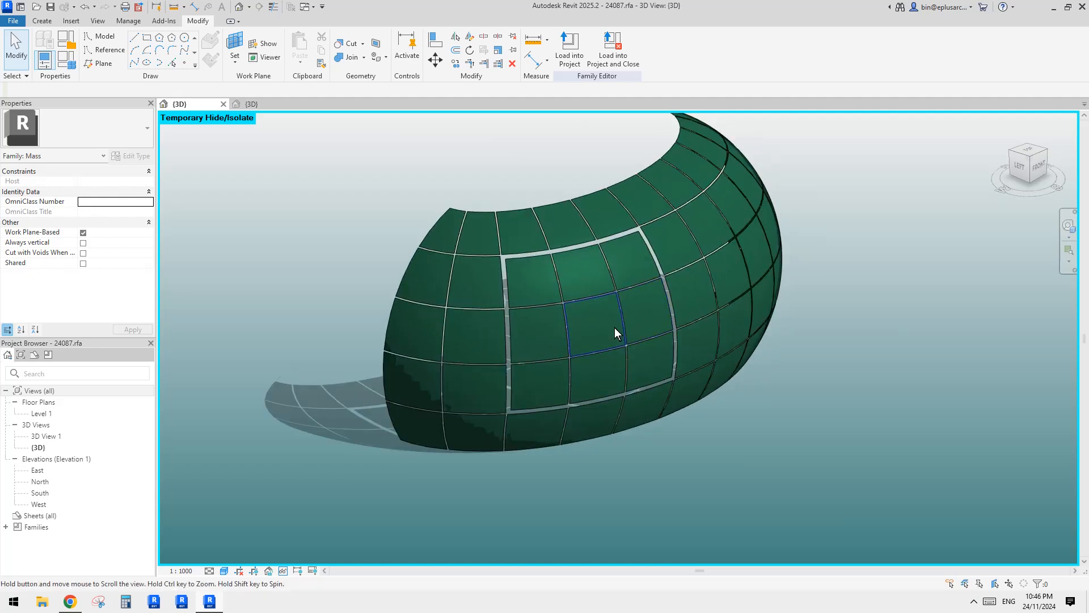
scroll(615, 328, up, 4)
shift+middle_drag(622, 345, 615, 280)
scroll(605, 294, down, 1)
click(680, 213)
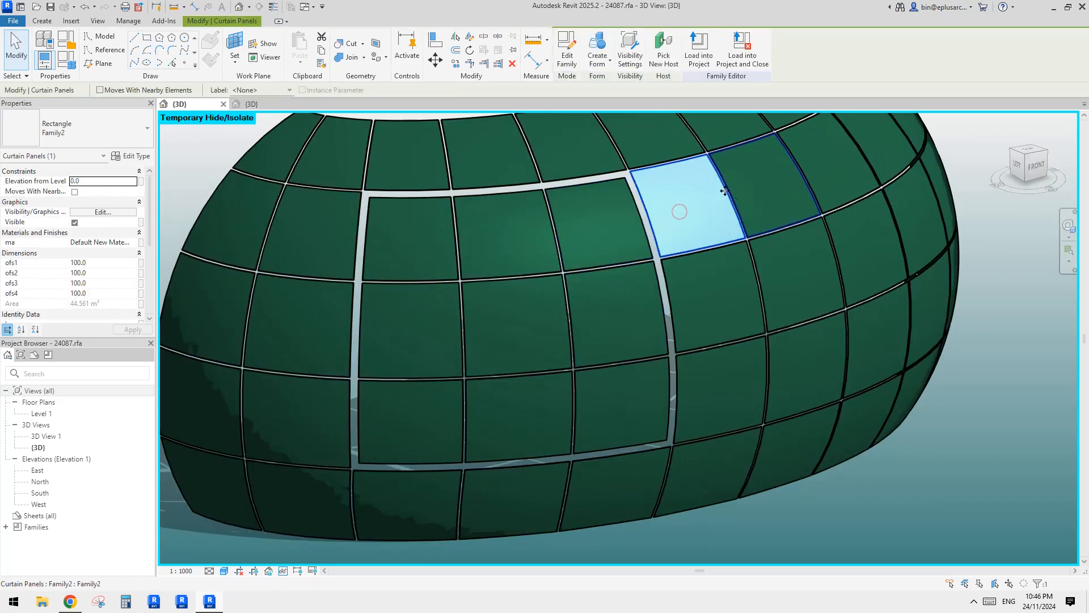
shift+middle_drag(704, 256, 675, 231)
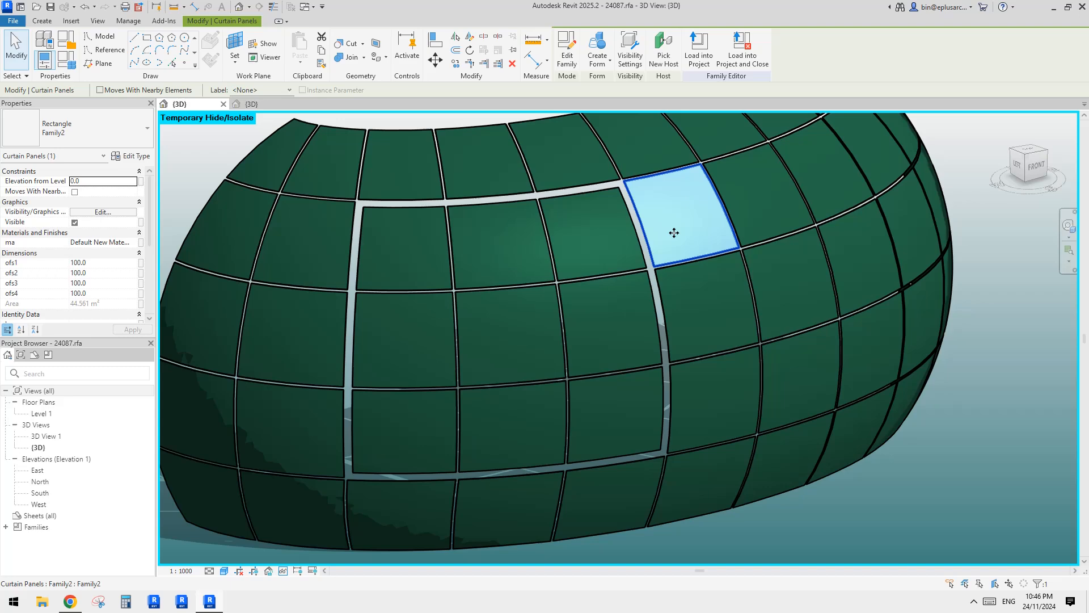
click(590, 251)
shift+middle_drag(591, 251, 559, 342)
scroll(559, 343, down, 3)
shift+middle_drag(681, 369, 725, 397)
click(832, 439)
scroll(724, 398, up, 6)
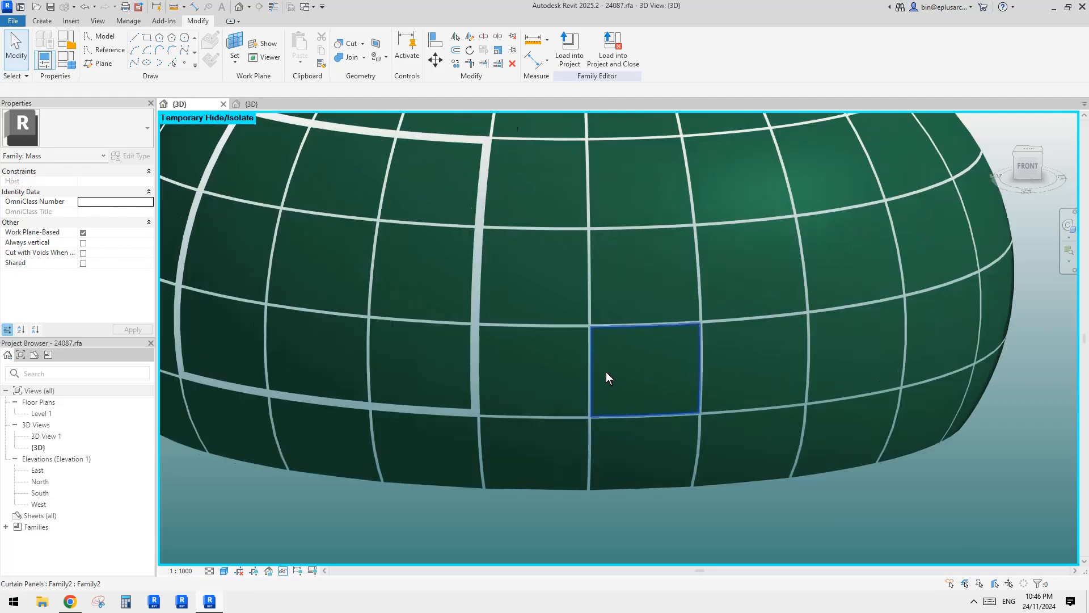
Switch to Chrome to check the reference photo of the metal-panelled building, and return to Revit to compare the panel layout.
click(71, 602)
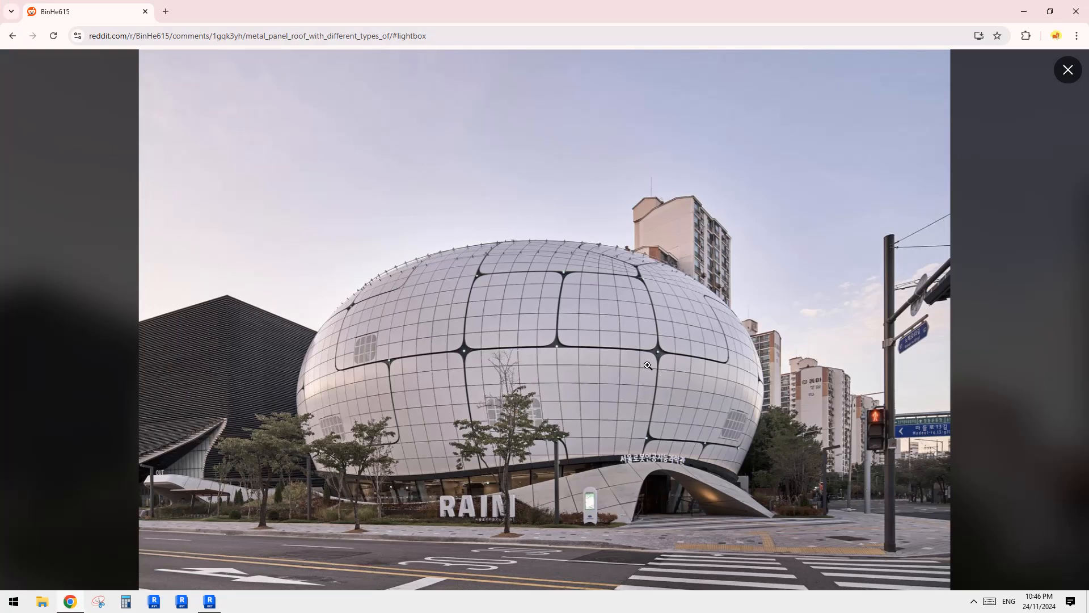
click(210, 601)
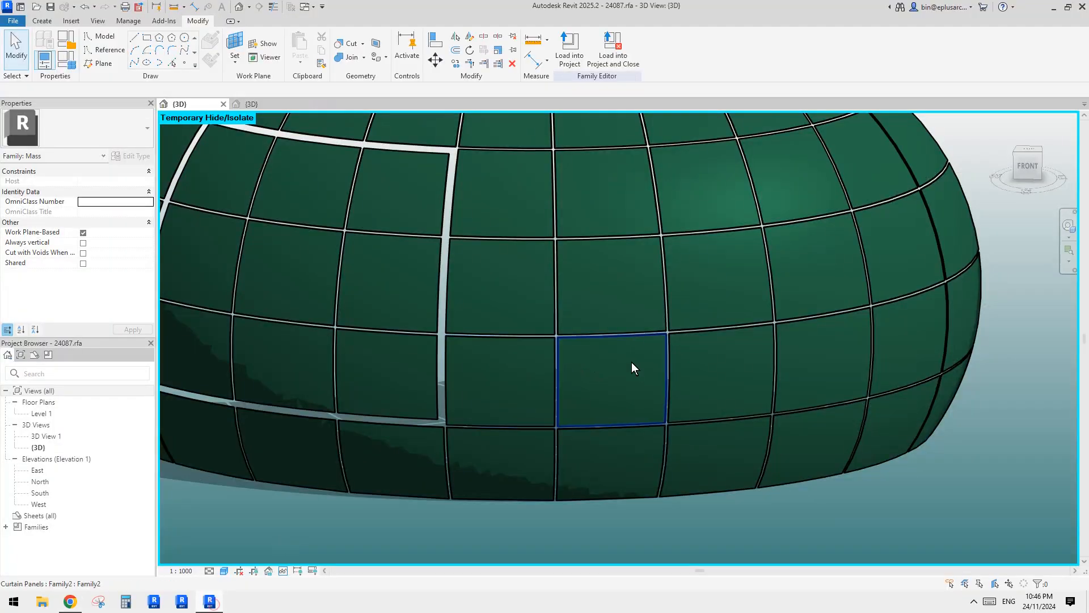
scroll(607, 345, down, 2)
shift+middle_drag(605, 343, 566, 377)
scroll(544, 362, up, 2)
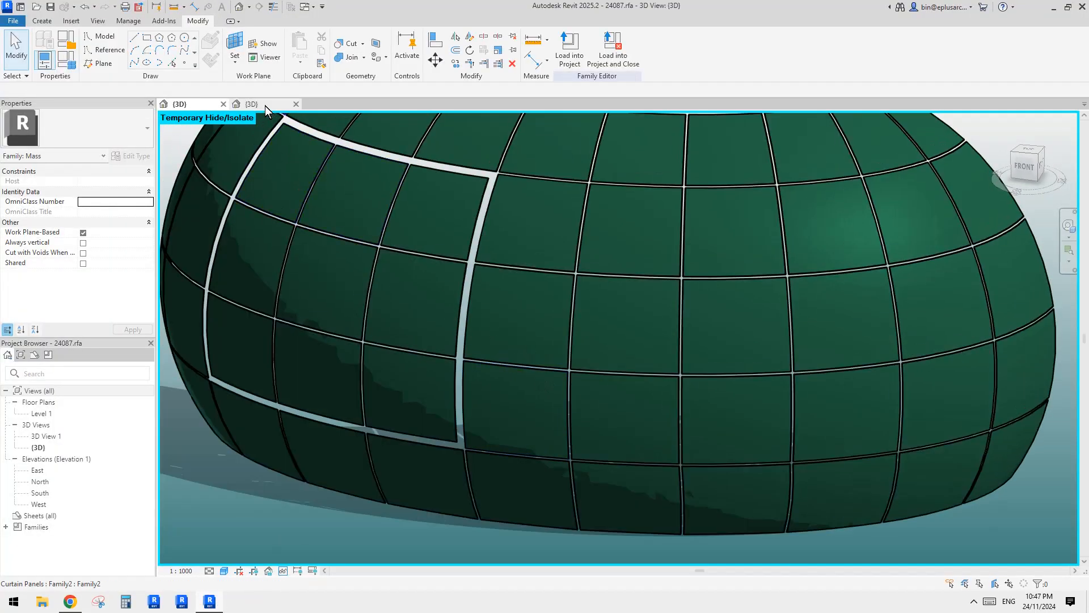
Inspect the panel form from above in the Family2 curtain panel family and go back to the 24087 mass view.
click(263, 105)
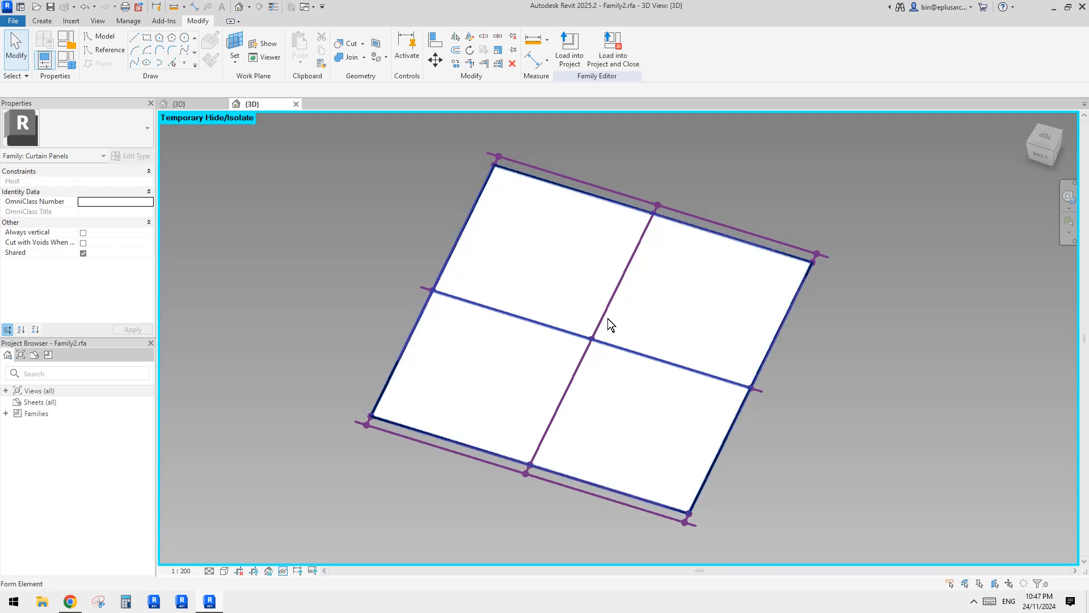
click(565, 253)
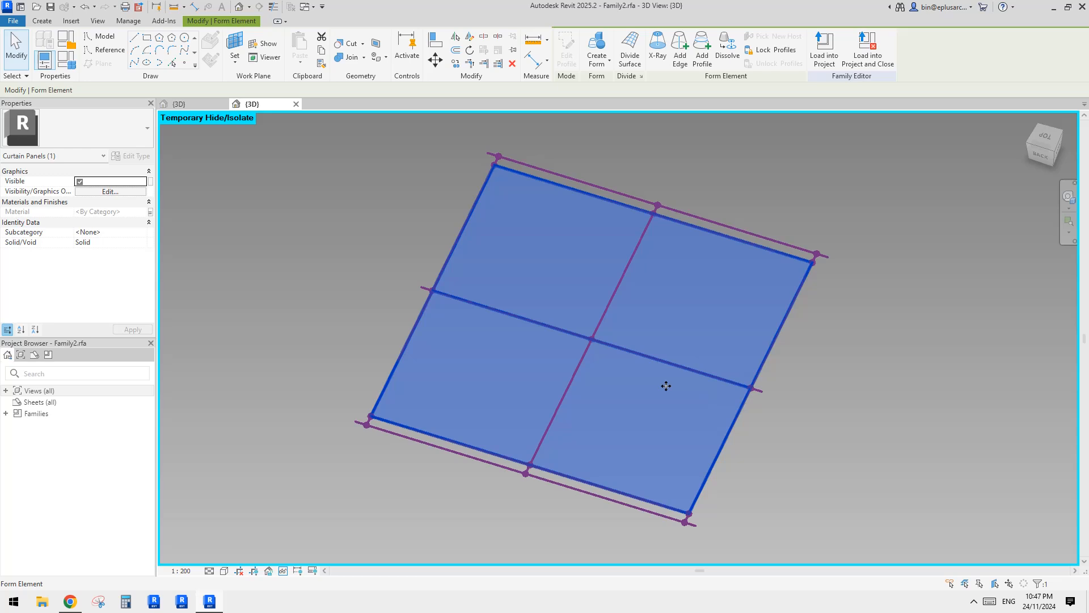
shift+middle_drag(653, 372, 719, 419)
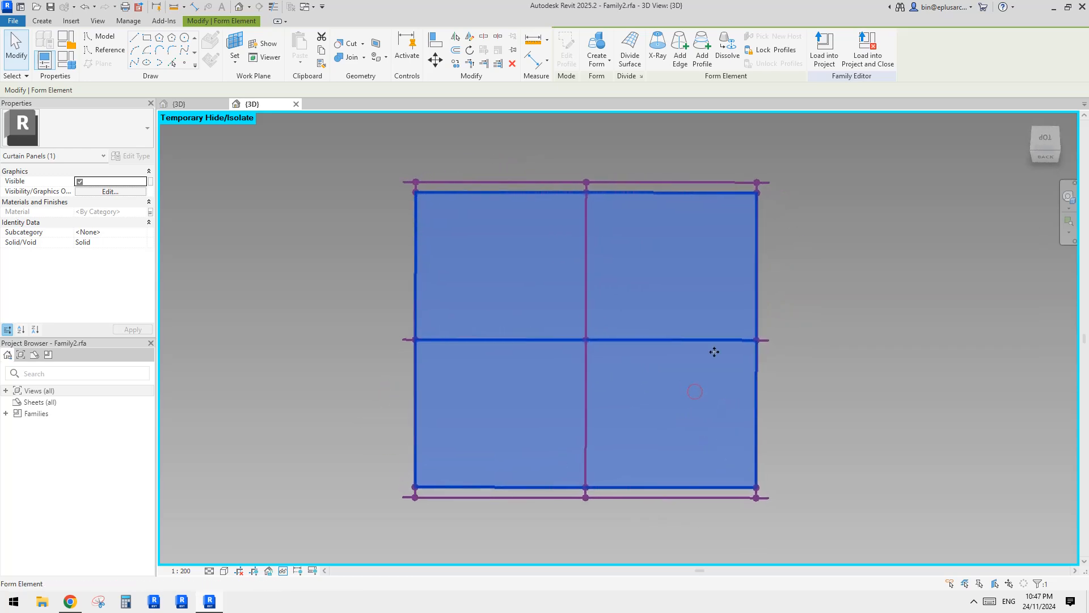
click(1044, 141)
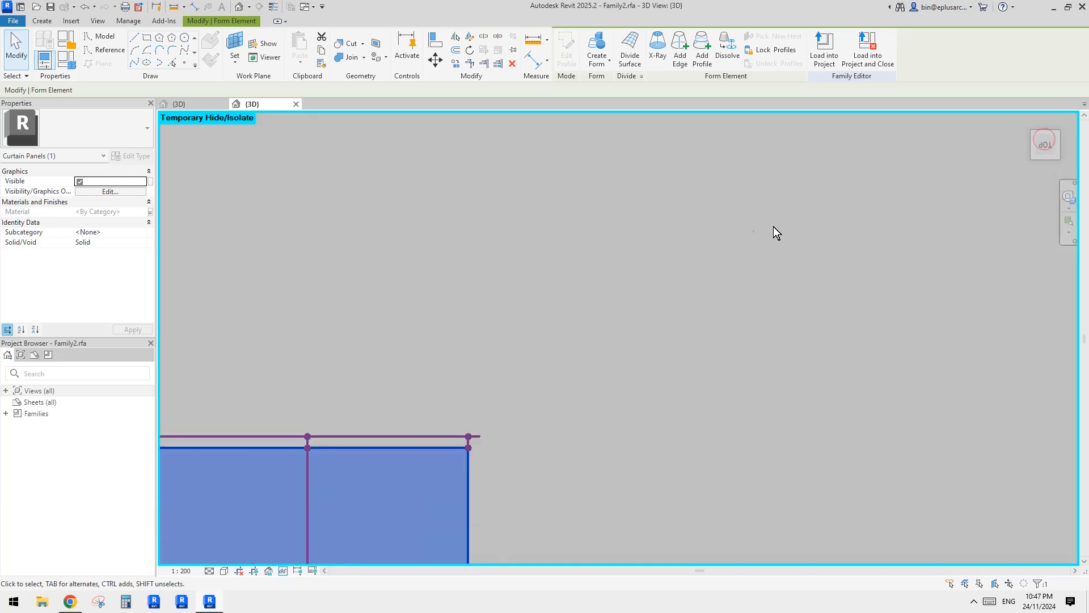
click(193, 104)
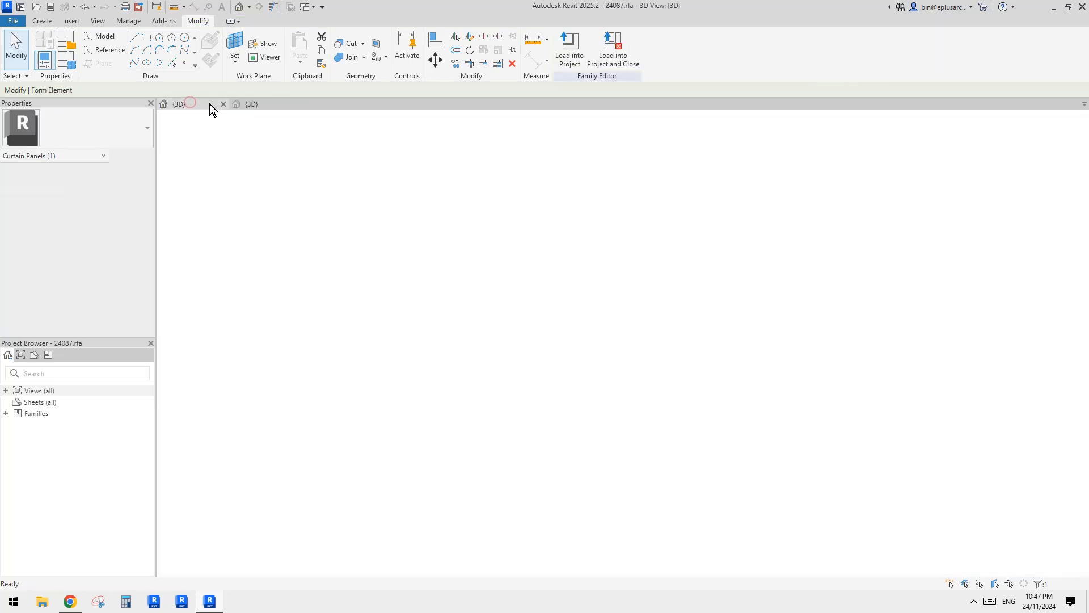
Compare the panel's solid form in the Family2 curtain panel family with the mass view, and delete the form from Family2.
click(260, 104)
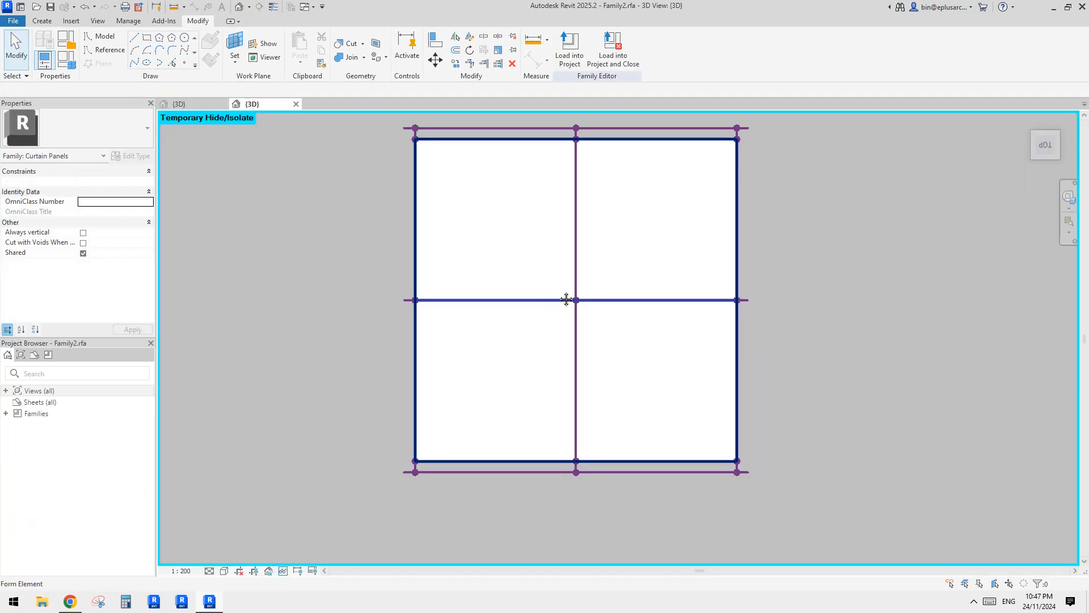
click(624, 273)
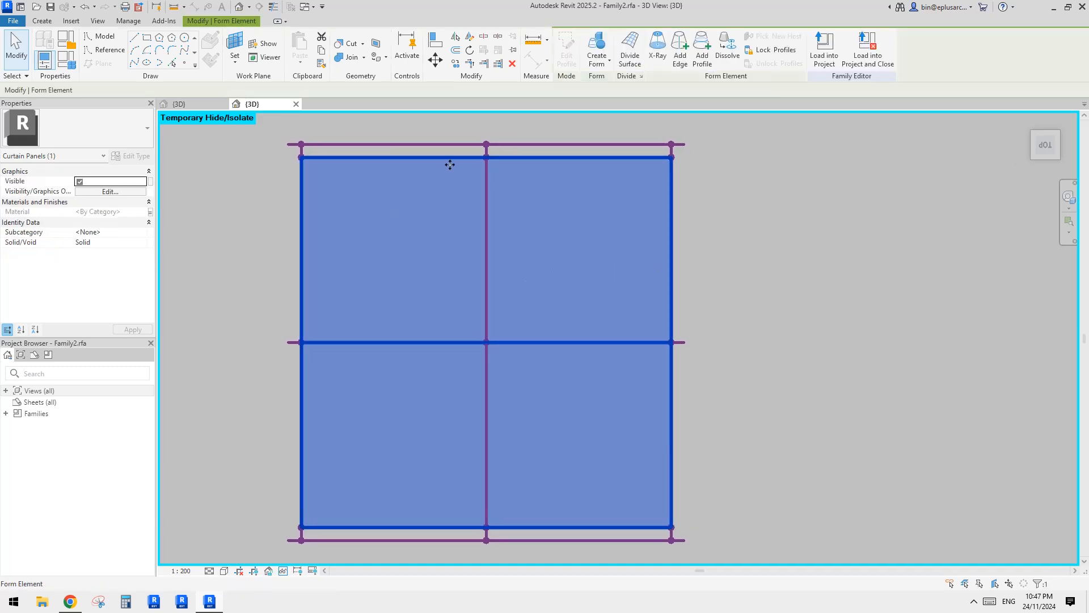
click(741, 297)
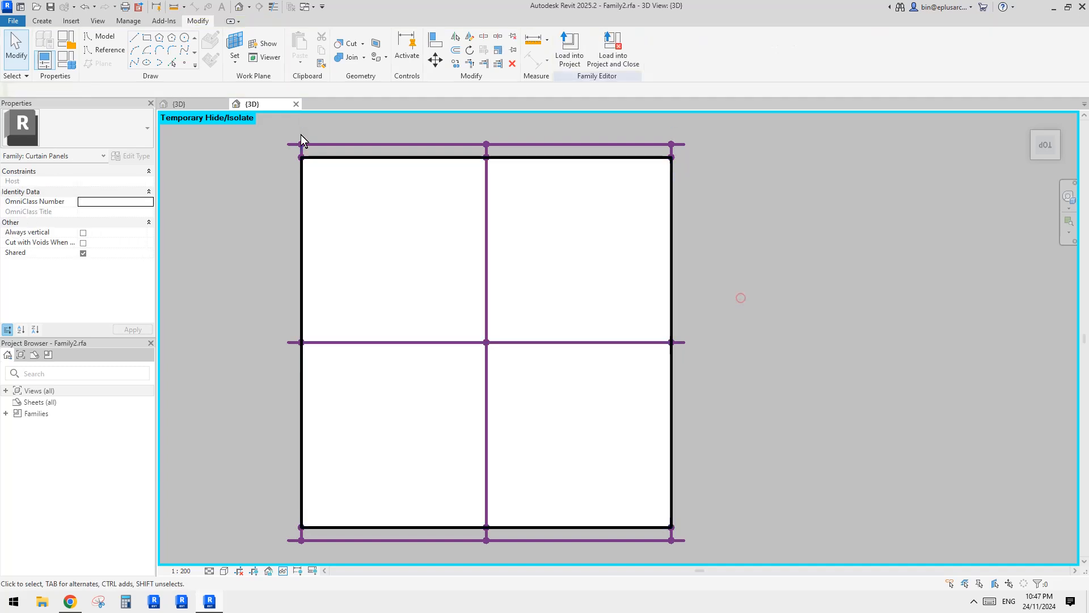
click(192, 105)
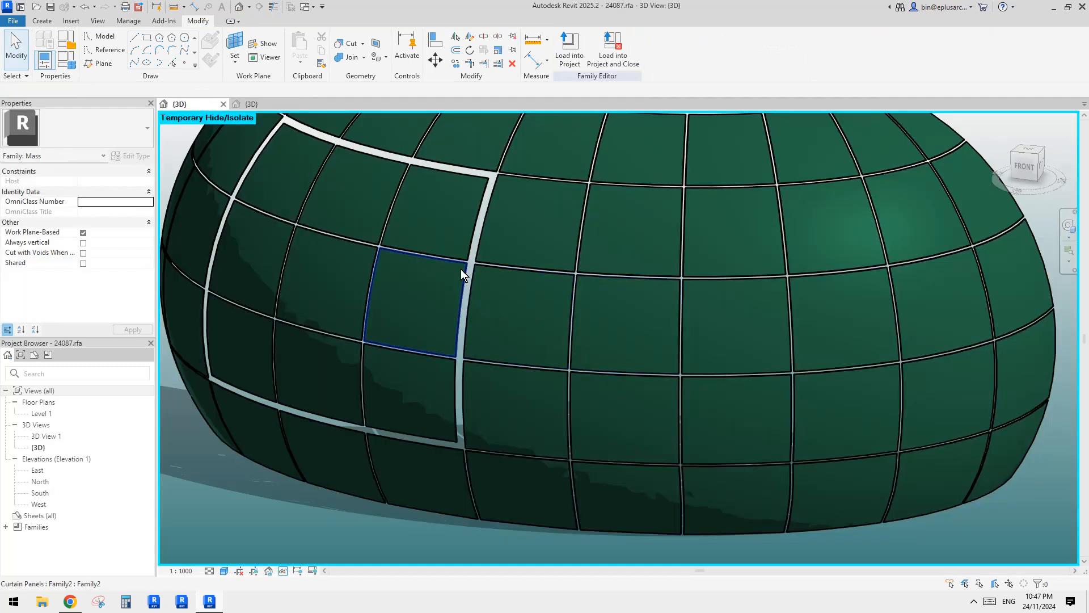
click(265, 104)
click(630, 289)
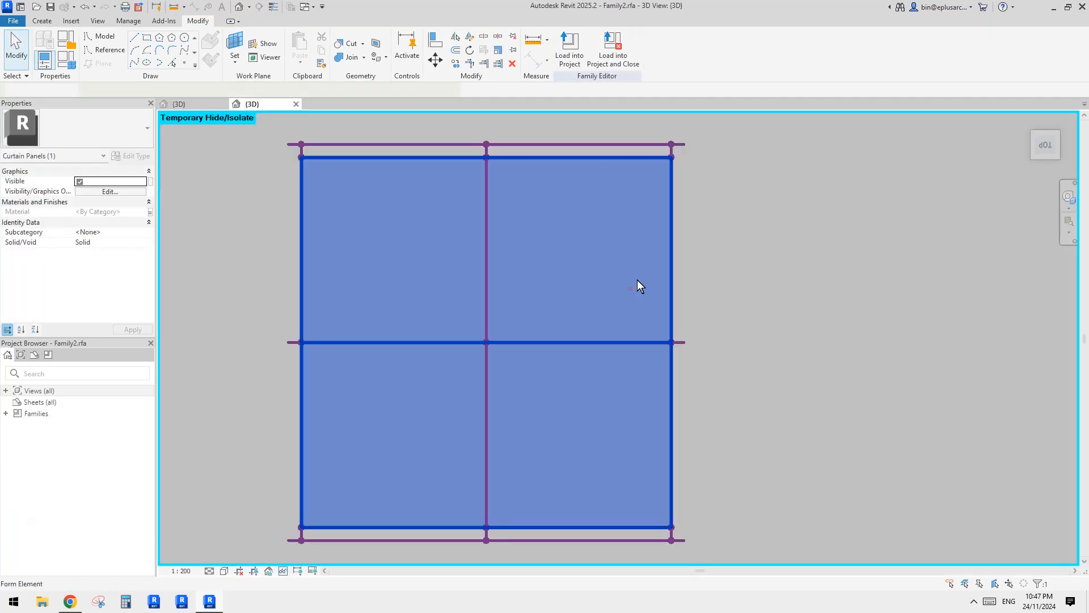
click(685, 260)
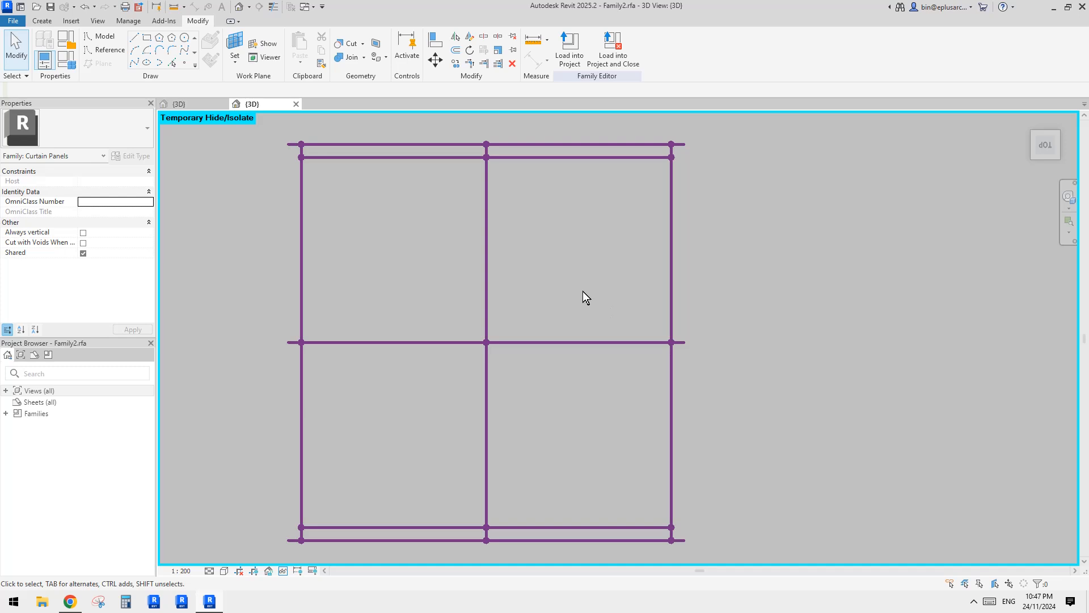
middle_drag(610, 294, 610, 248)
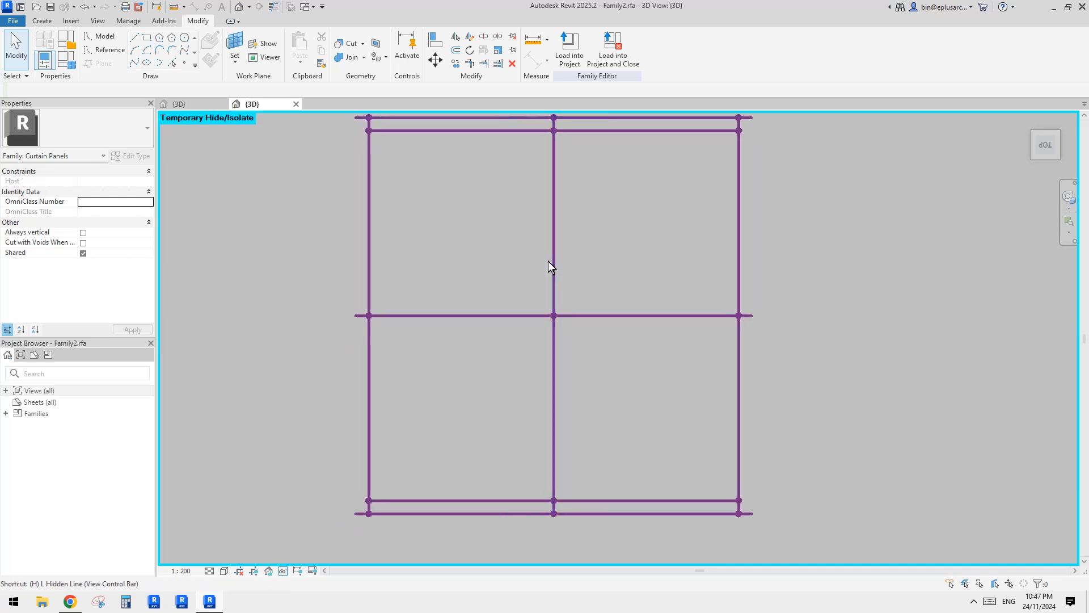
Reset the temporary hide/isolate in the Family2 view and inspect the full set of reference lines and points.
key(h)
key(r)
scroll(587, 279, down, 1)
middle_drag(587, 278, 583, 282)
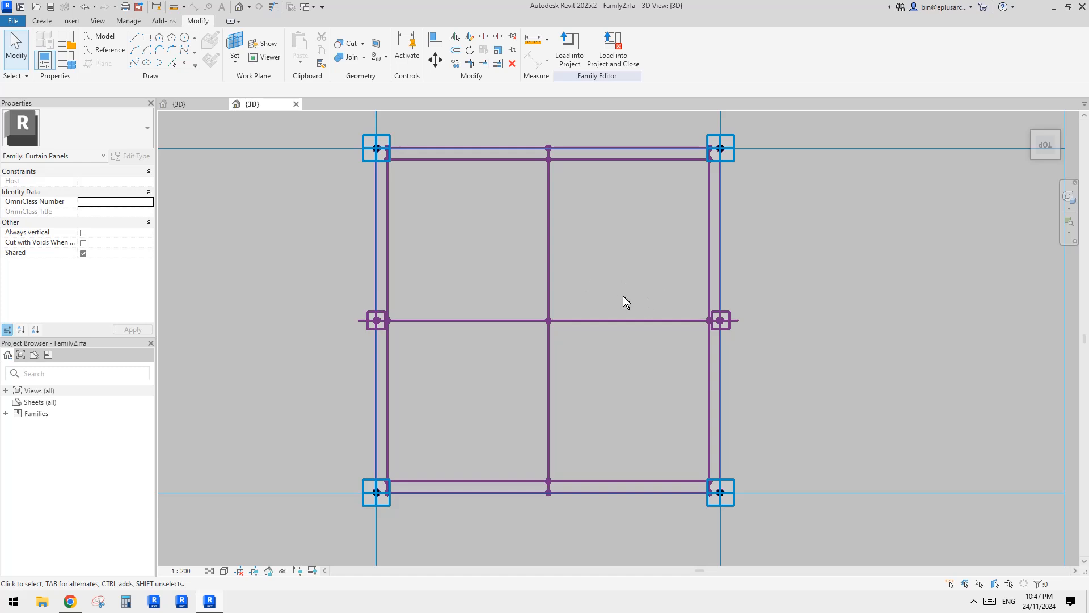
scroll(655, 325, up, 2)
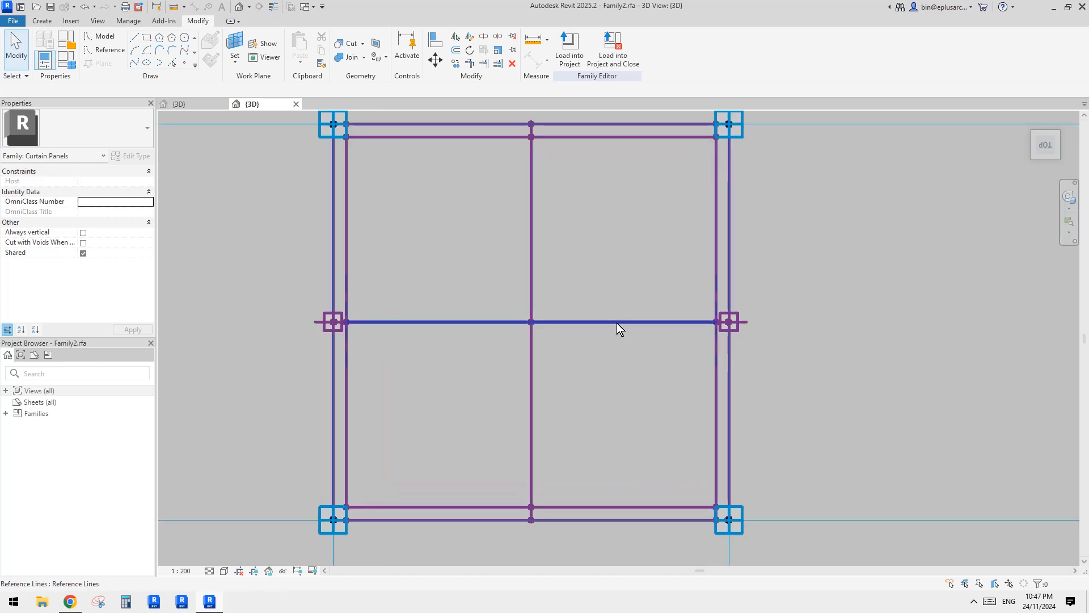
click(815, 387)
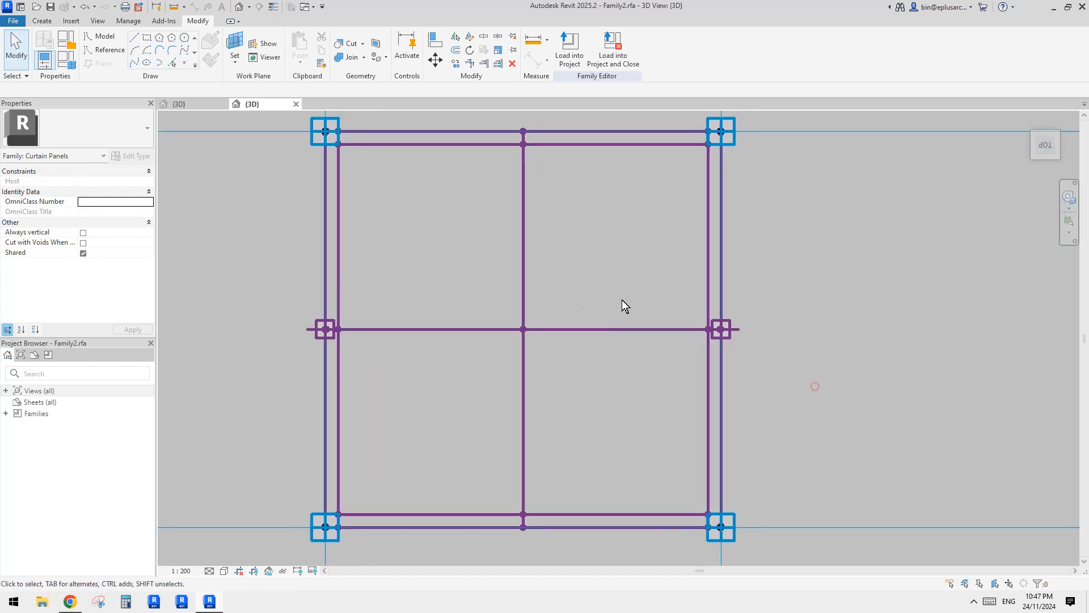
scroll(494, 363, down, 1)
scroll(492, 370, up, 1)
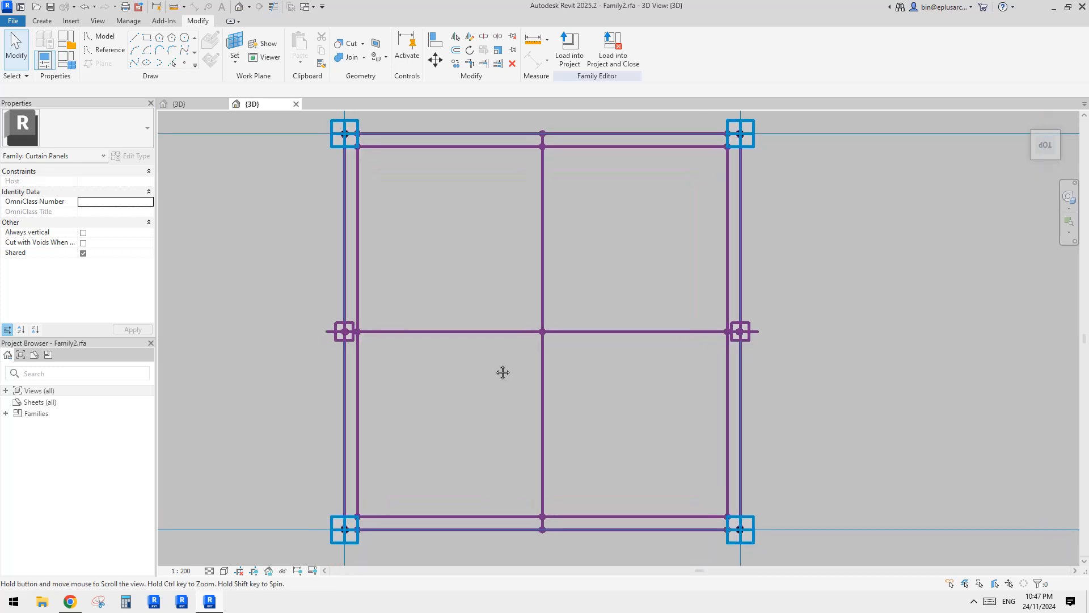
scroll(489, 365, down, 1)
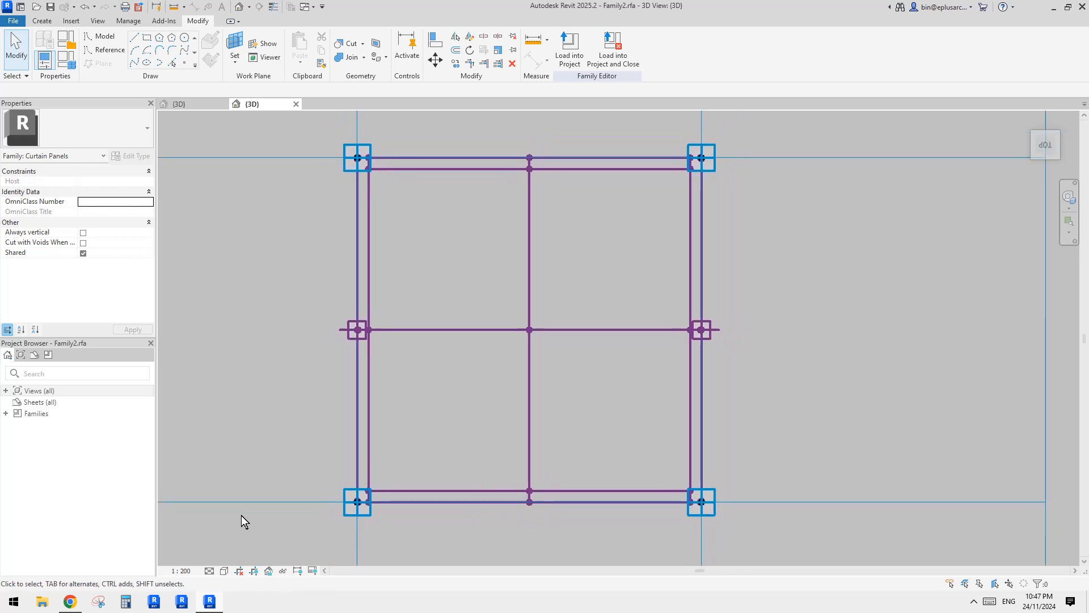
Capture a rectangular snip of the panel's reference frame with Snipping Tool.
click(98, 603)
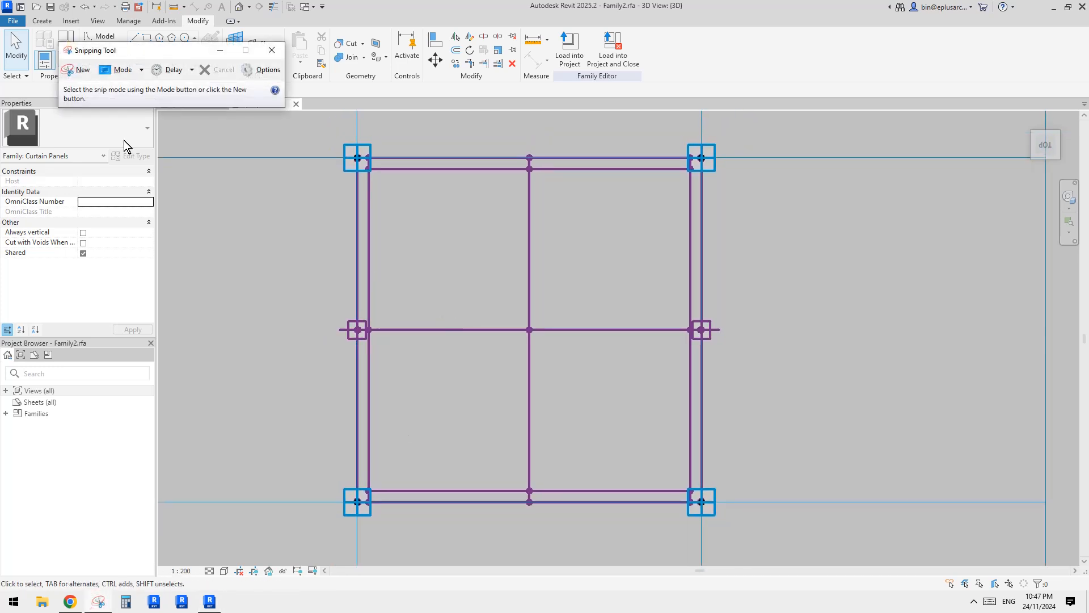
click(81, 73)
drag(288, 123, 819, 540)
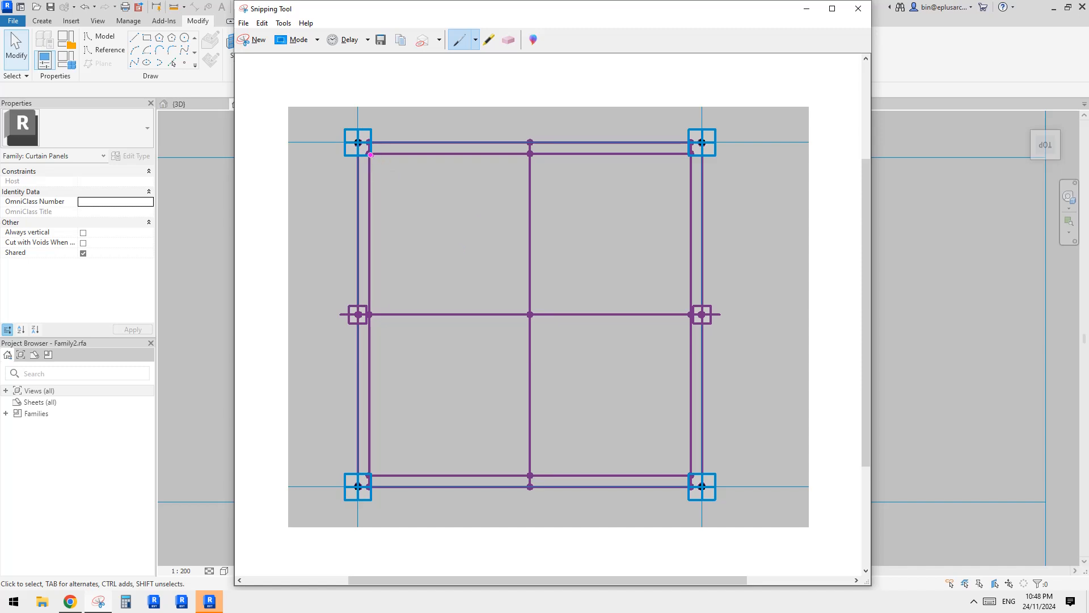
Sketch the inner rectangle and the edge-offset points over the snip with the pen, and erase the strokes.
drag(370, 154, 683, 156)
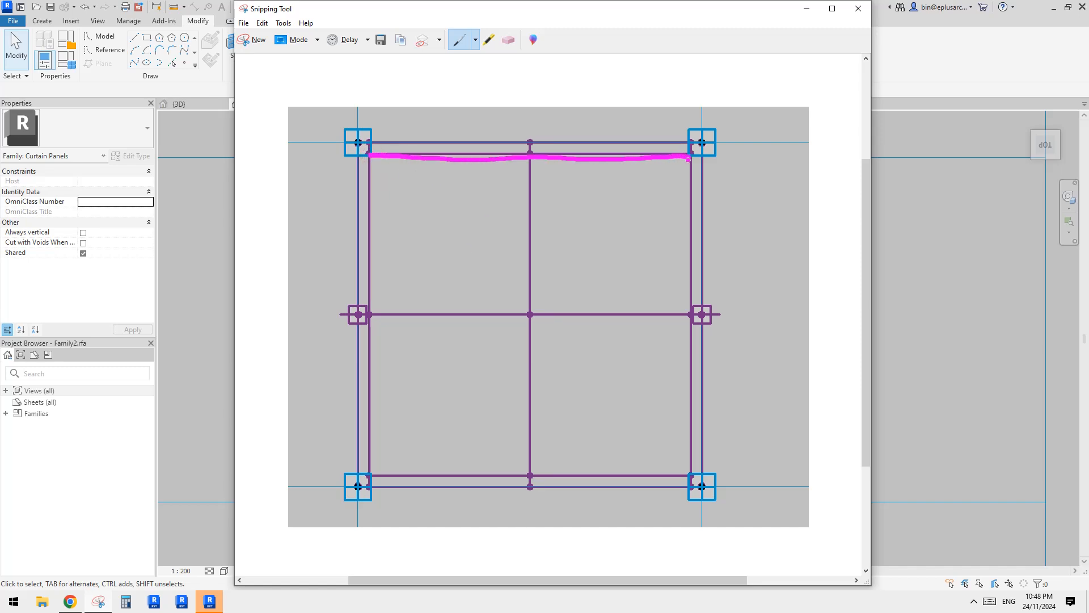
mouse_move(688, 301)
mouse_down()
mouse_move(690, 460)
mouse_move(369, 479)
mouse_up()
drag(371, 157, 363, 308)
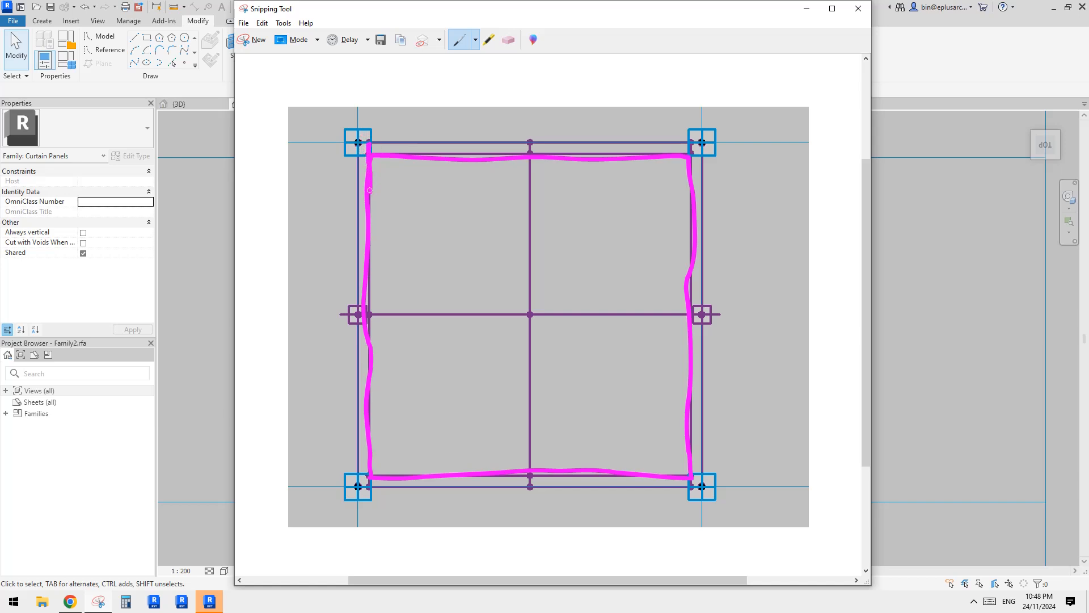
mouse_move(370, 190)
mouse_down()
mouse_move(376, 250)
mouse_move(415, 341)
mouse_move(539, 428)
mouse_move(636, 466)
mouse_move(578, 489)
mouse_move(372, 483)
mouse_move(361, 187)
mouse_up()
drag(360, 142, 370, 143)
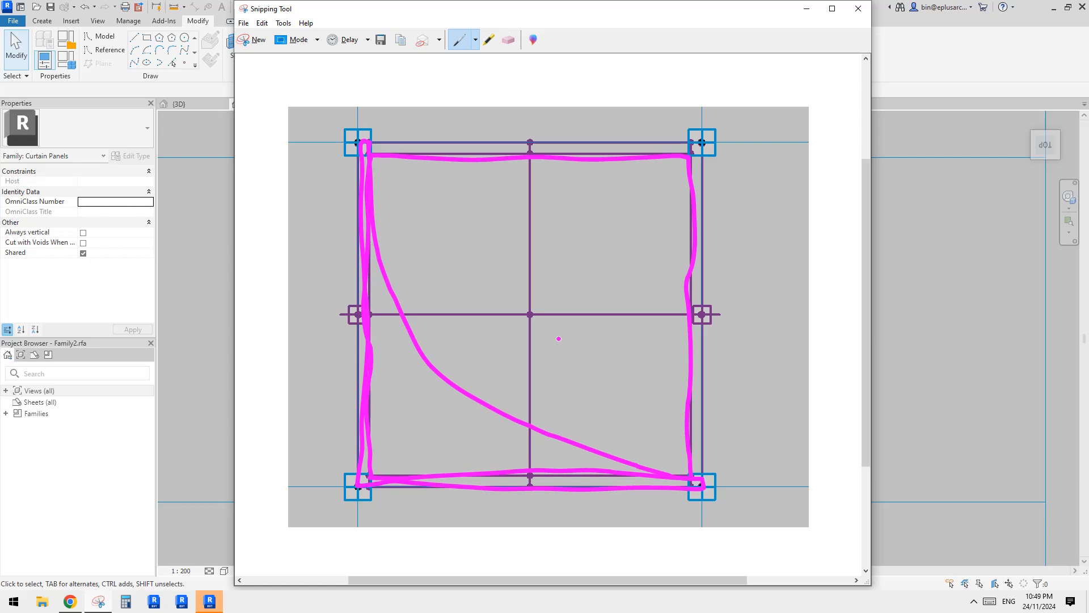
click(508, 40)
click(397, 158)
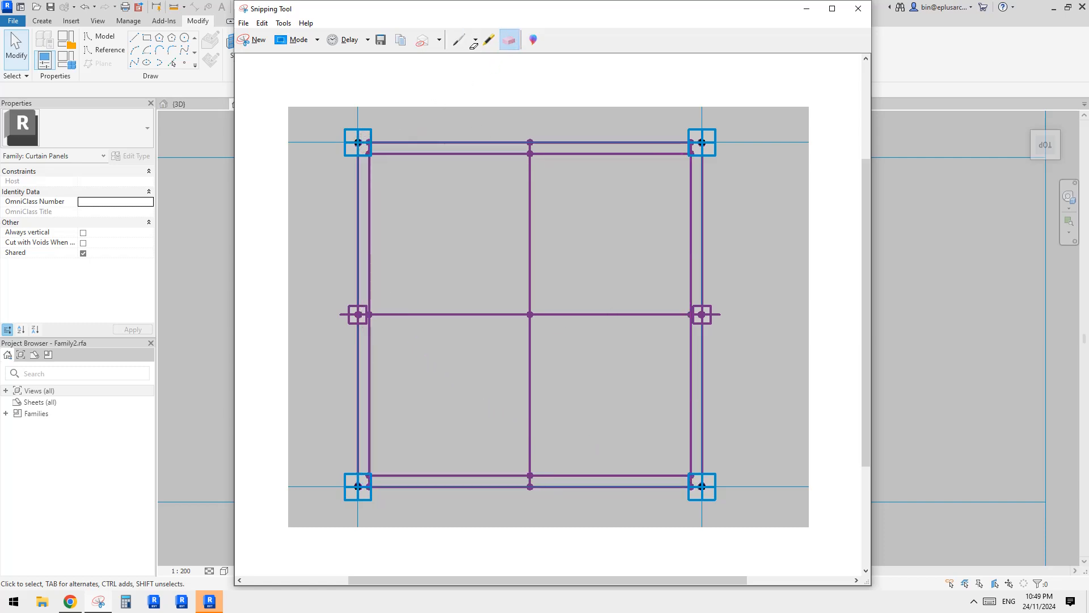
Sketch a panel outline on the snip using the inner top and right lines and outer left and bottom lines, and return to Revit.
click(459, 39)
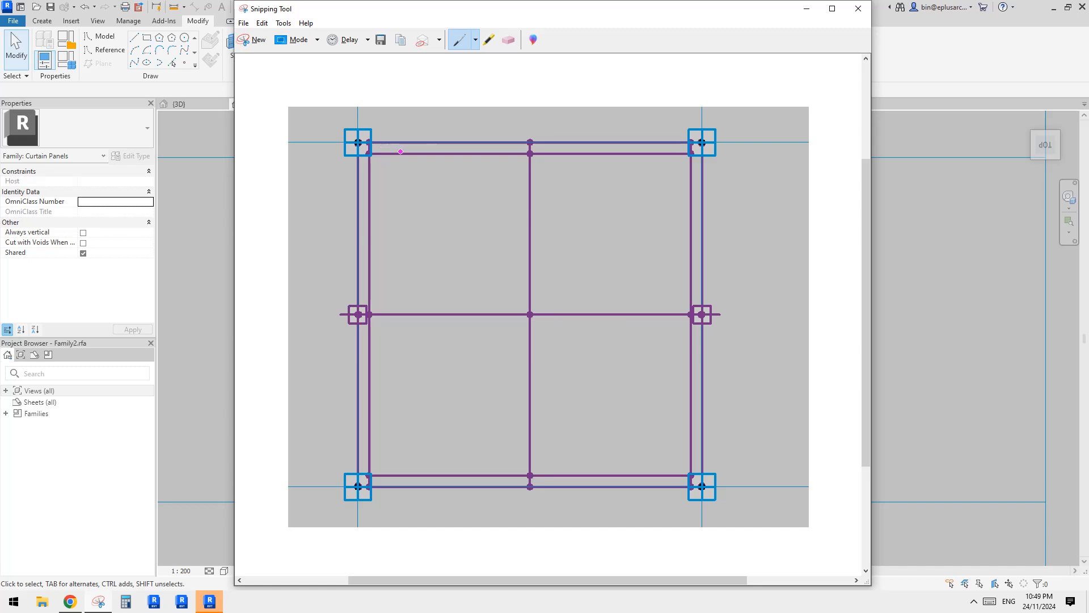
drag(363, 154, 687, 156)
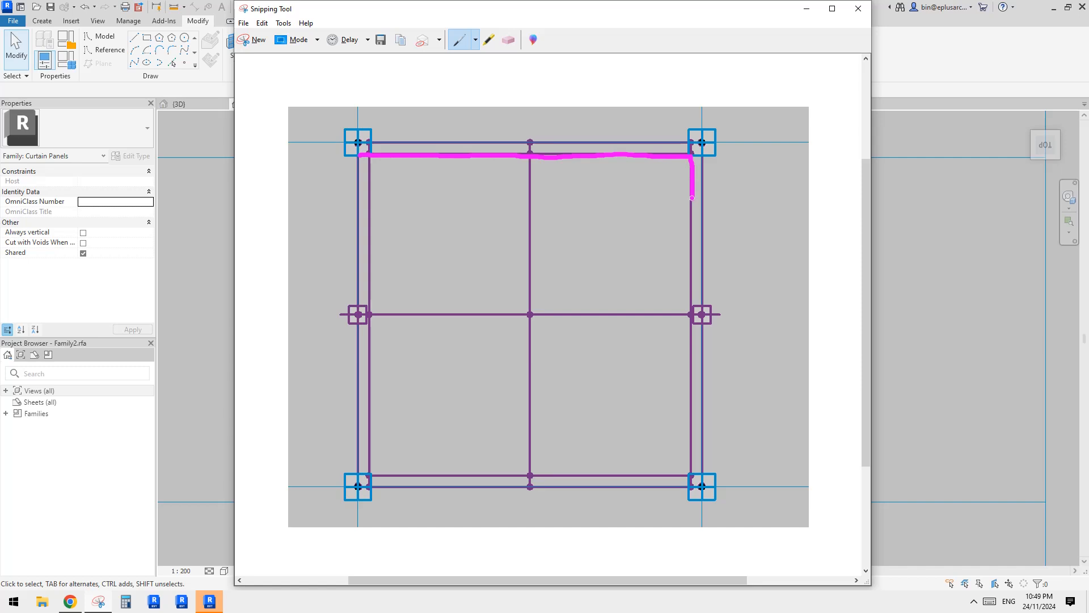
drag(693, 198, 693, 487)
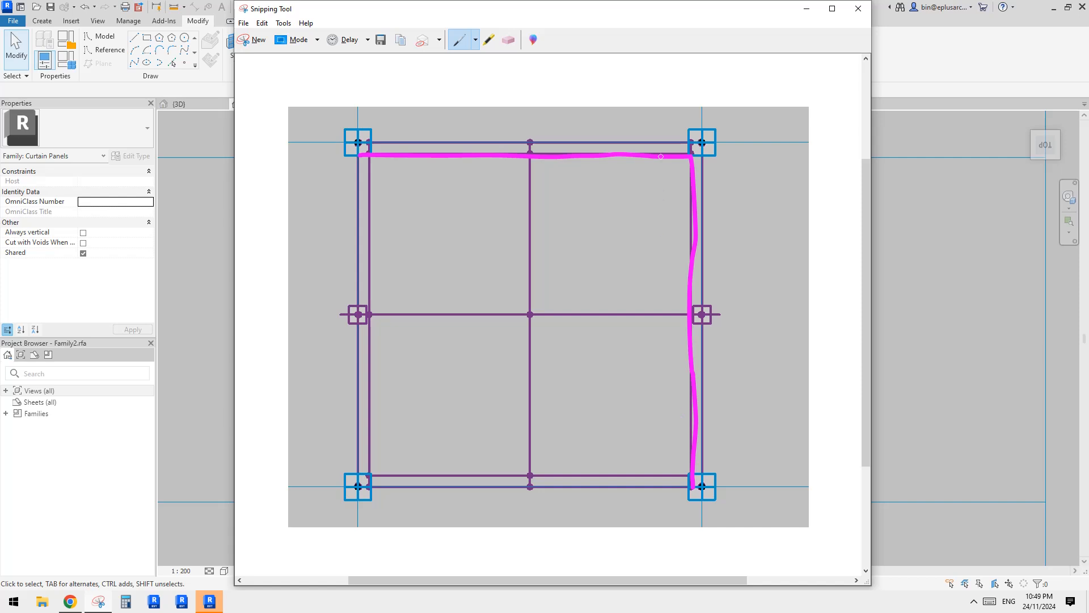
mouse_move(358, 161)
mouse_down()
mouse_move(356, 486)
mouse_move(650, 498)
mouse_move(696, 488)
mouse_up()
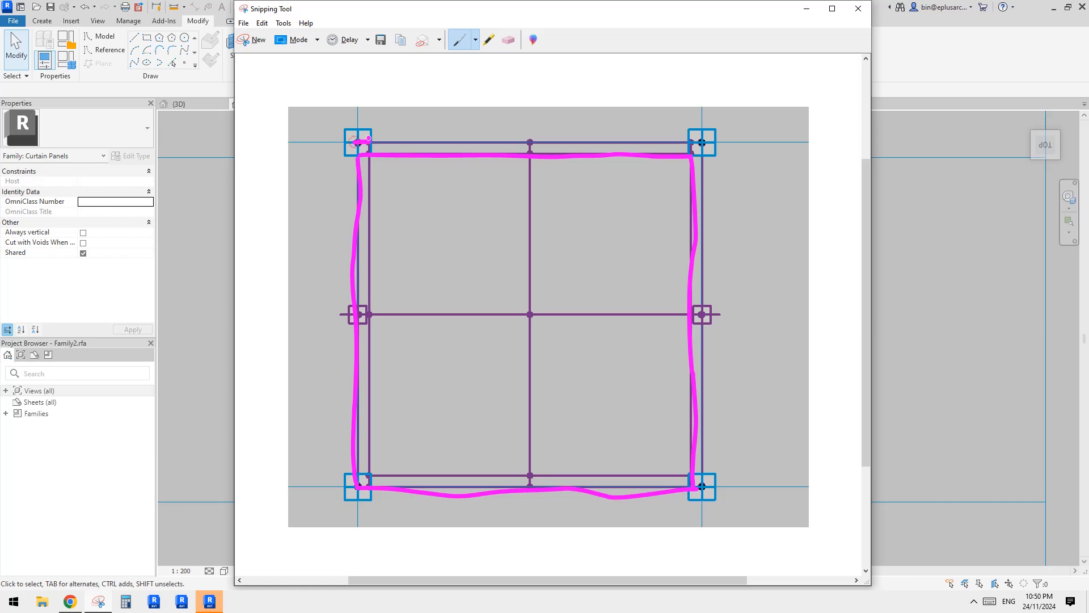
mouse_move(369, 154)
mouse_down()
mouse_move(407, 322)
mouse_move(466, 391)
mouse_move(539, 440)
mouse_move(664, 474)
mouse_up()
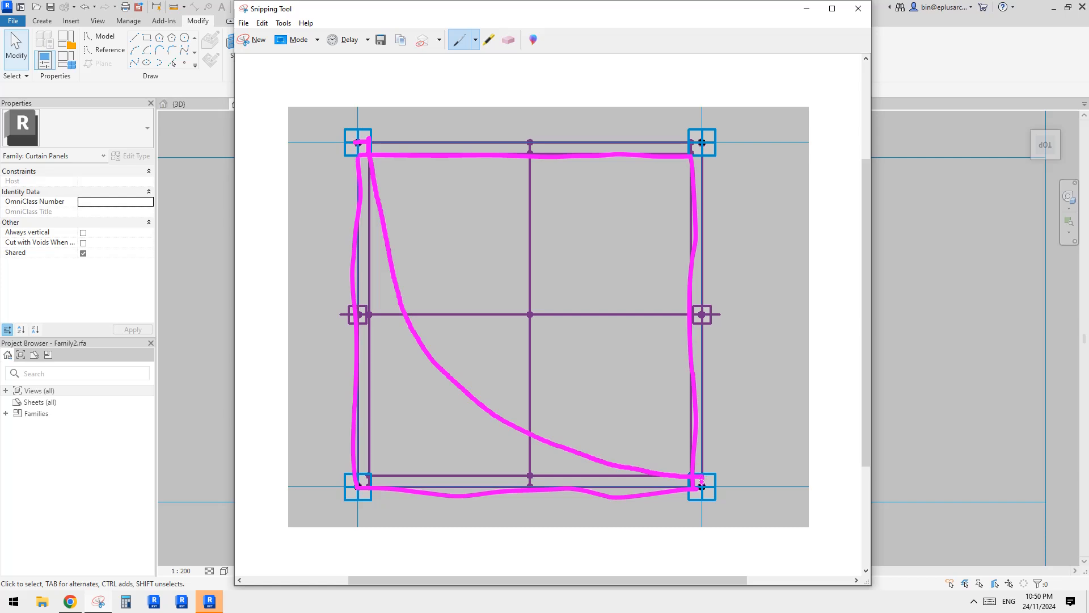
drag(688, 490, 355, 476)
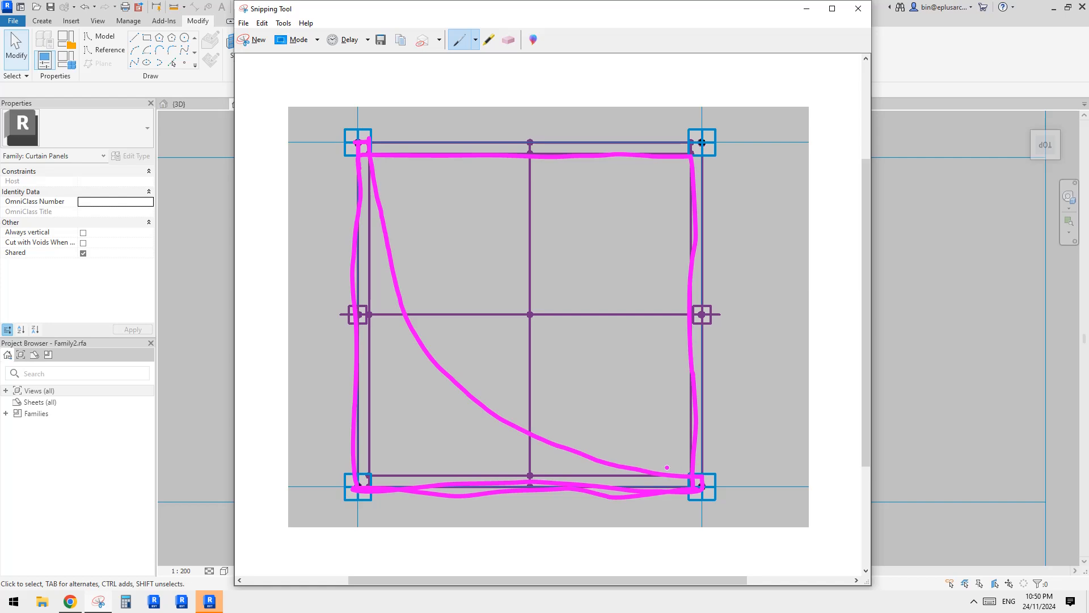
click(956, 321)
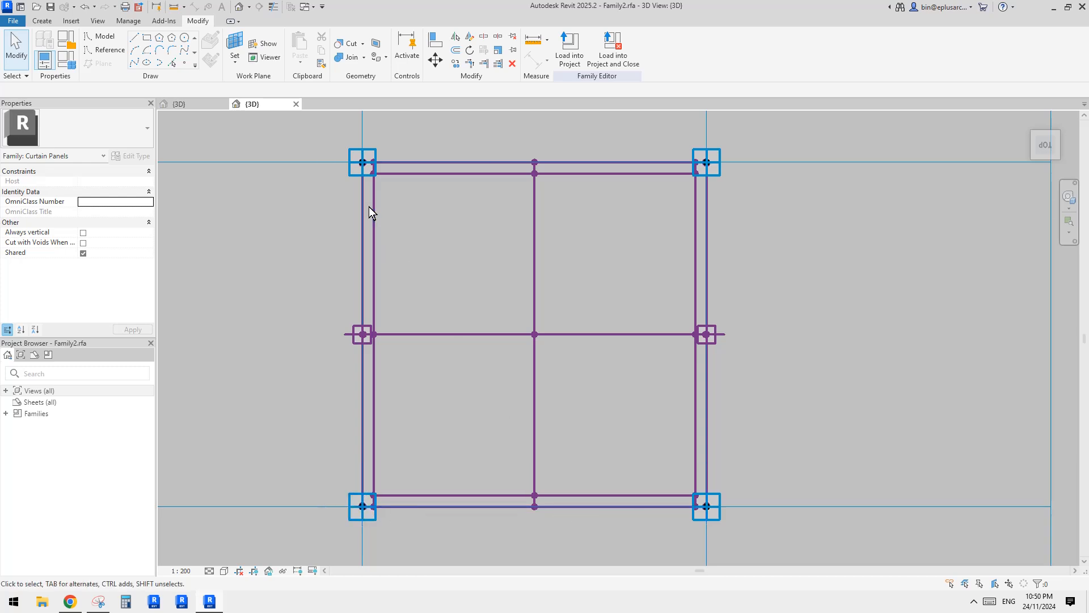
Select the hosted reference point at the frame's inner upper-left corner and check the parameter link of its Segment Length.
scroll(366, 176, up, 6)
scroll(362, 164, down, 5)
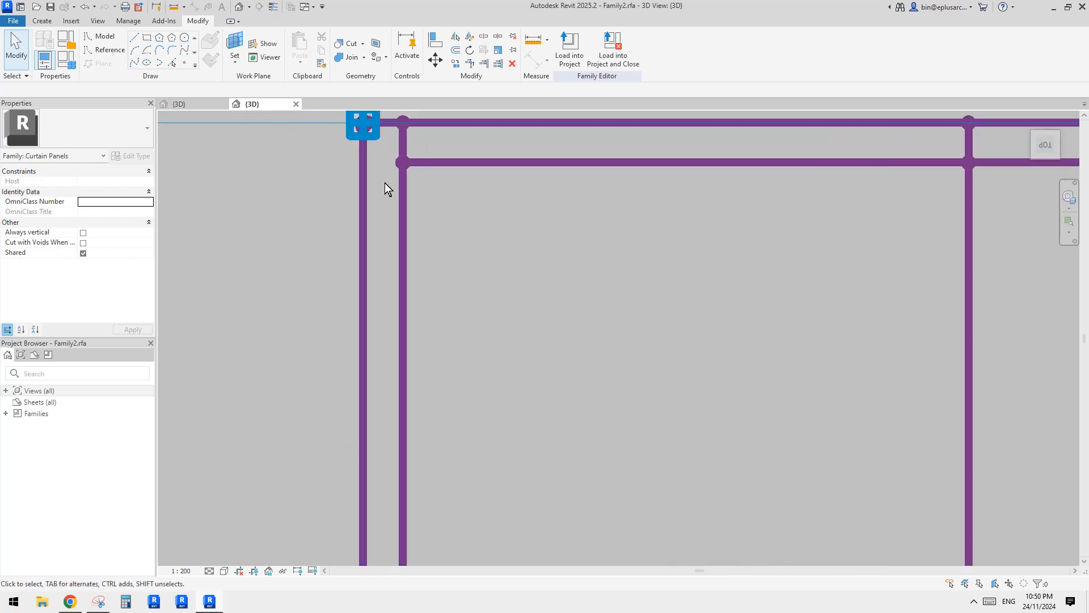
scroll(600, 217, down, 2)
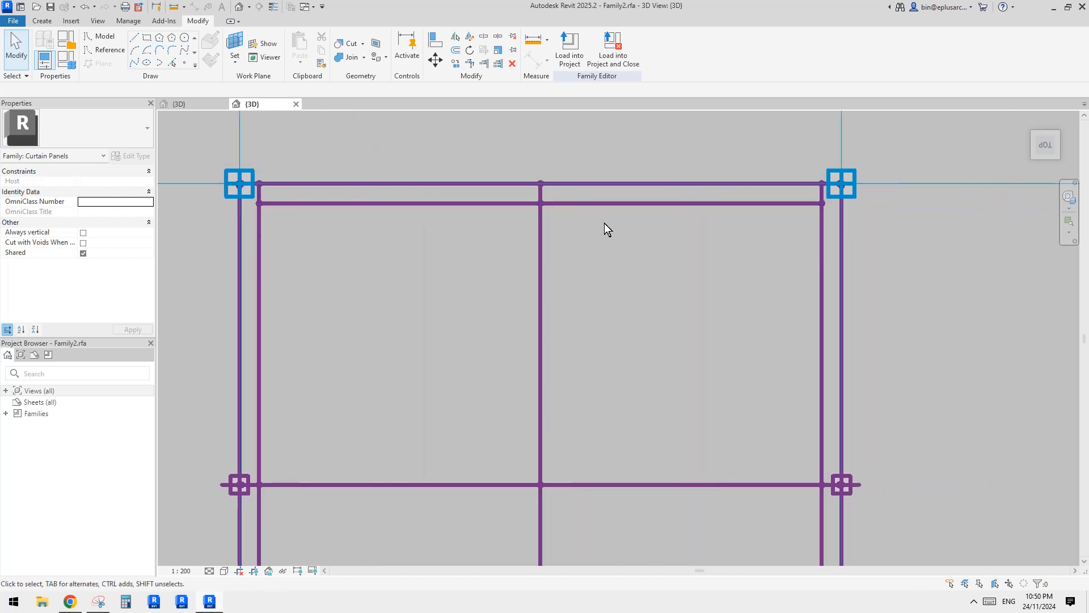
scroll(443, 227, up, 5)
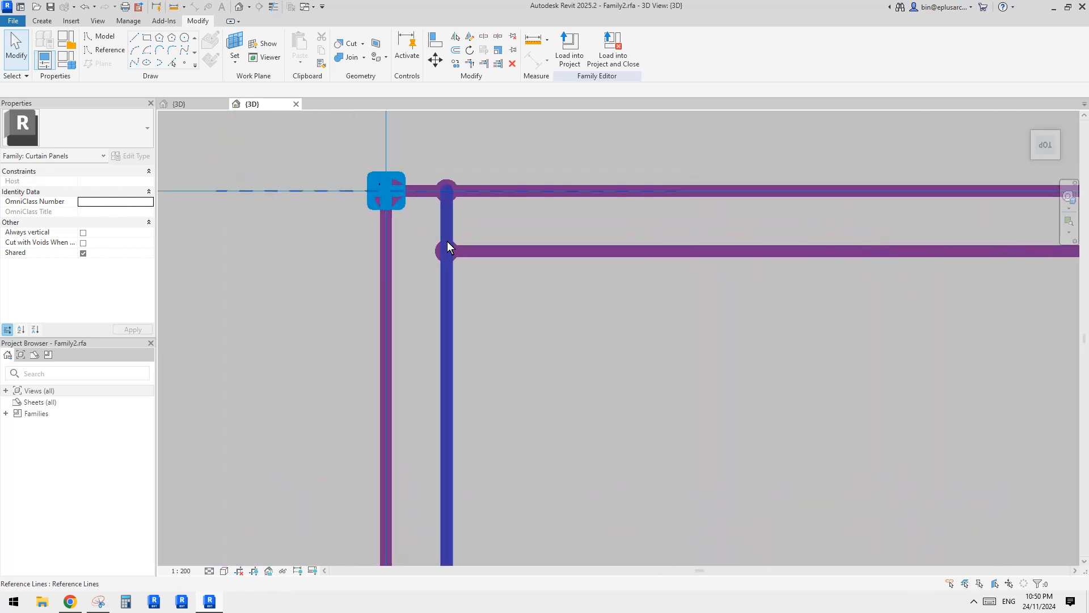
click(445, 250)
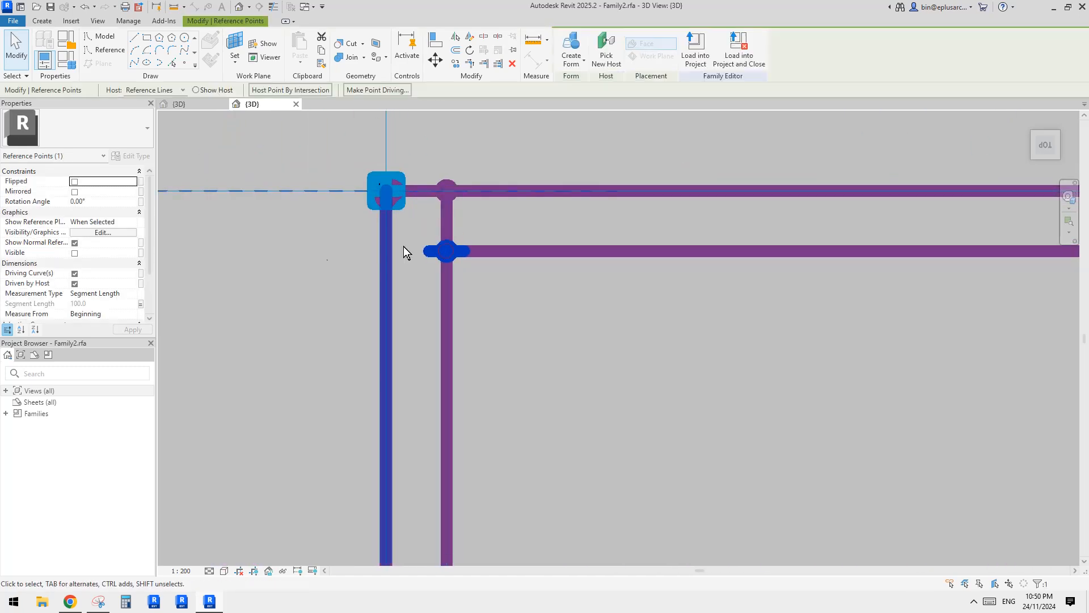
click(140, 304)
key(Escape)
middle_drag(404, 248, 406, 256)
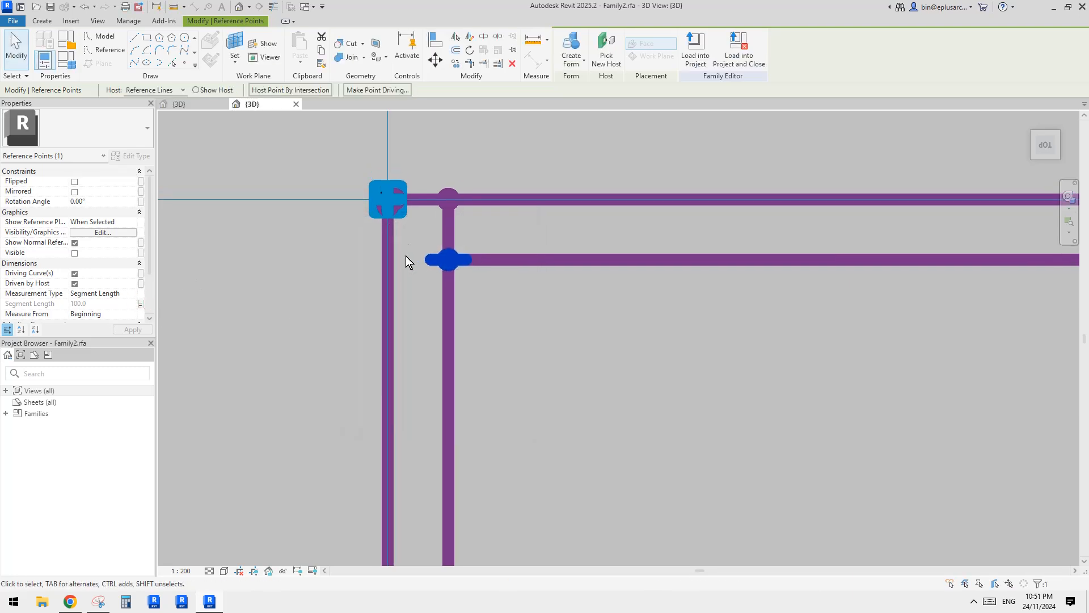
click(186, 63)
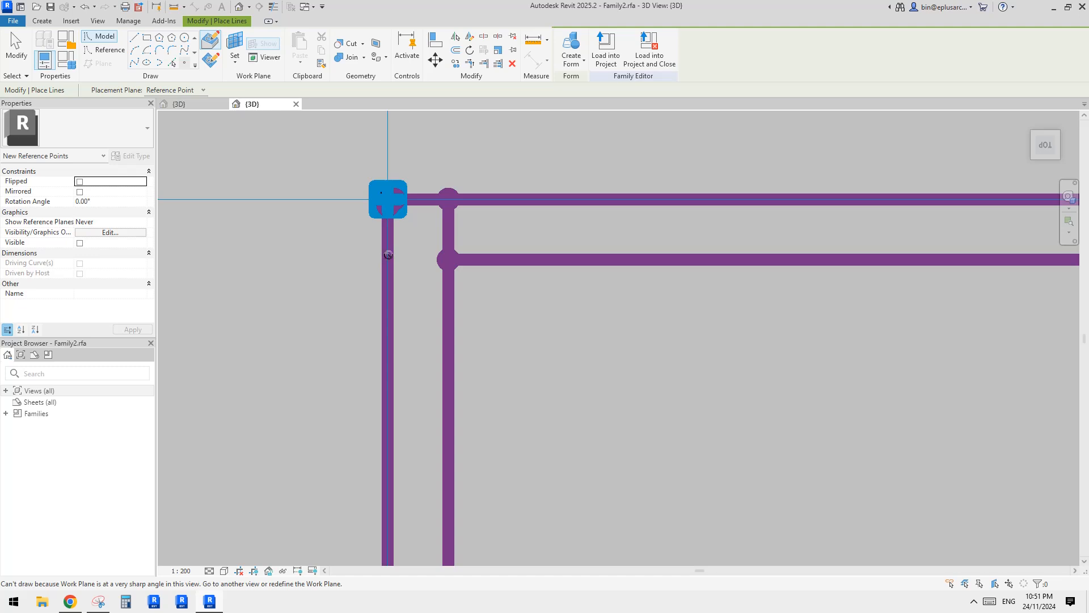
key(Escape)
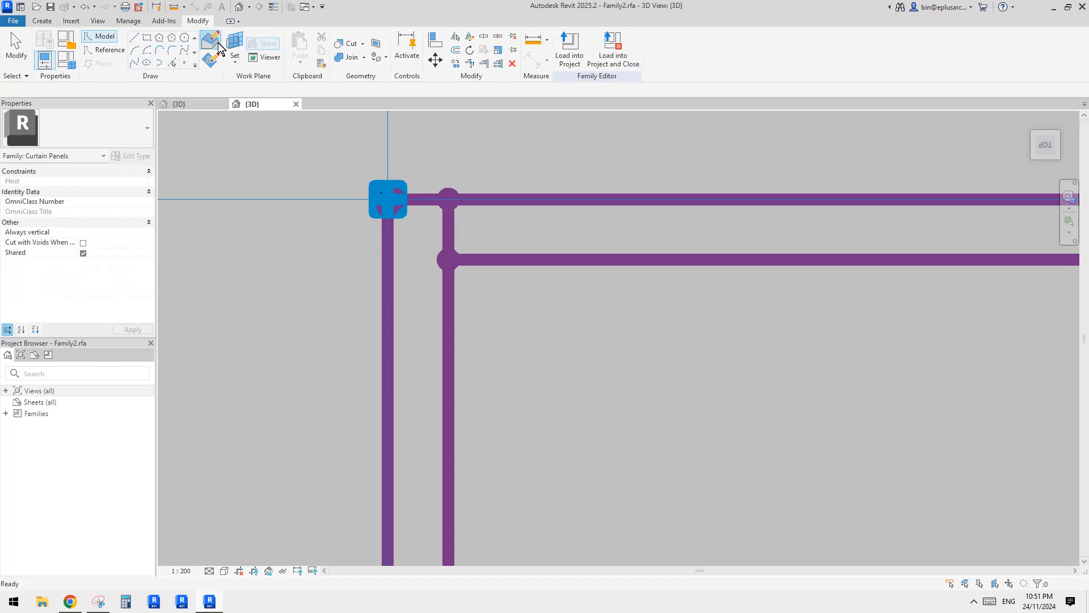
click(239, 7)
scroll(647, 319, down, 6)
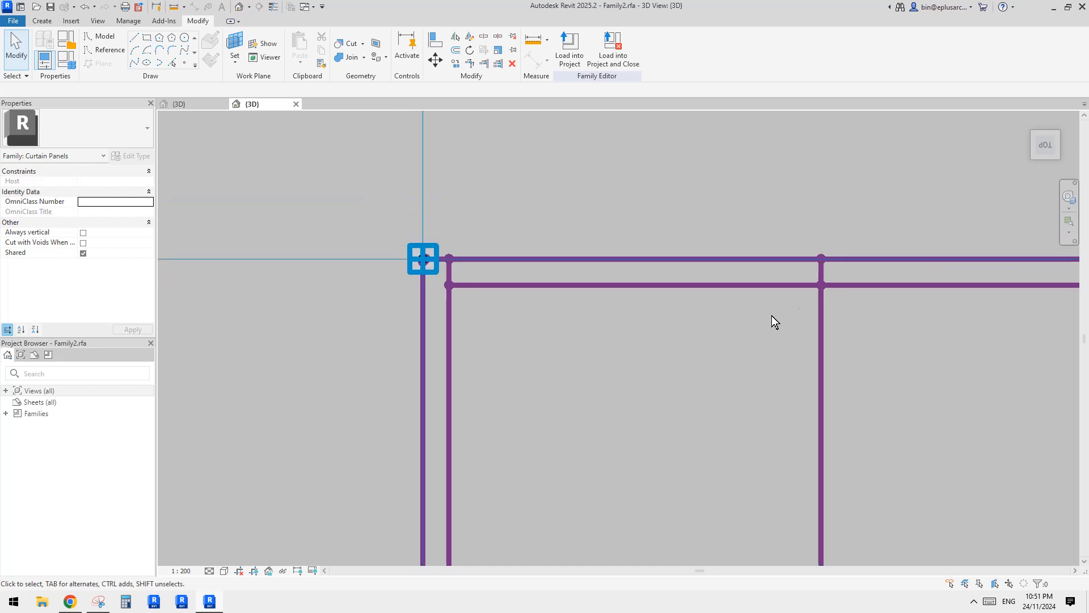
Temporarily isolate the outer left reference line of the panel frame.
shift+middle_drag(709, 346, 652, 255)
scroll(670, 353, up, 7)
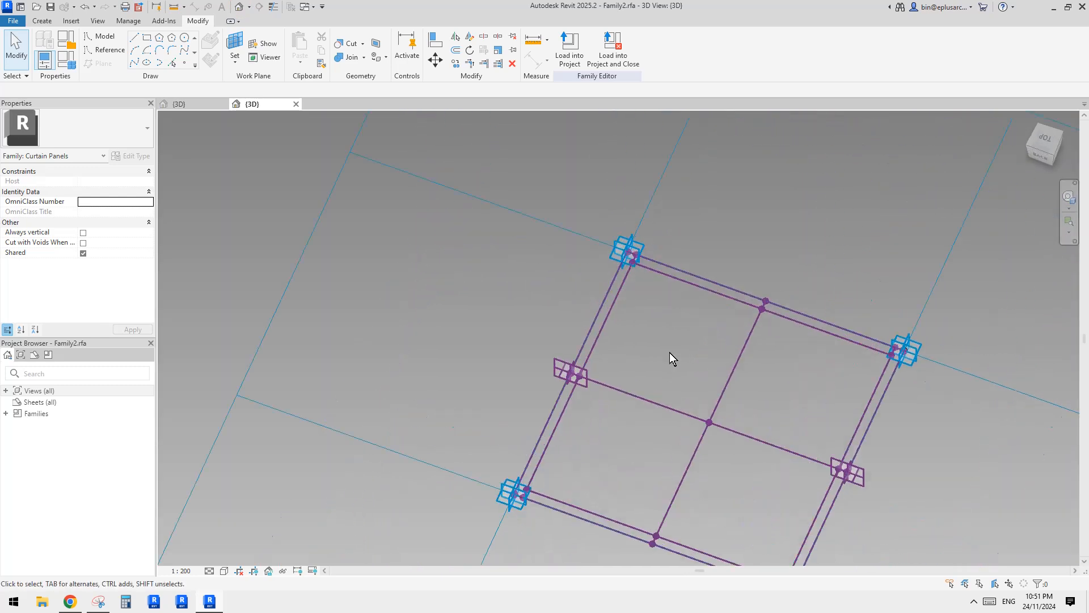
shift+middle_drag(683, 355, 479, 274)
scroll(670, 292, up, 1)
scroll(669, 293, up, 2)
scroll(527, 268, up, 3)
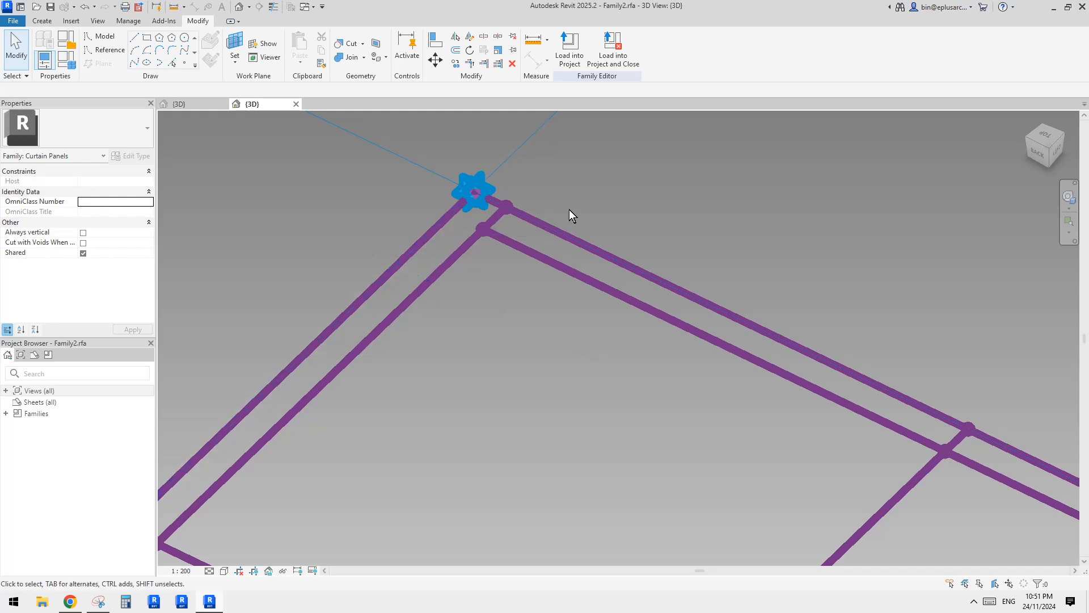
scroll(562, 216, down, 4)
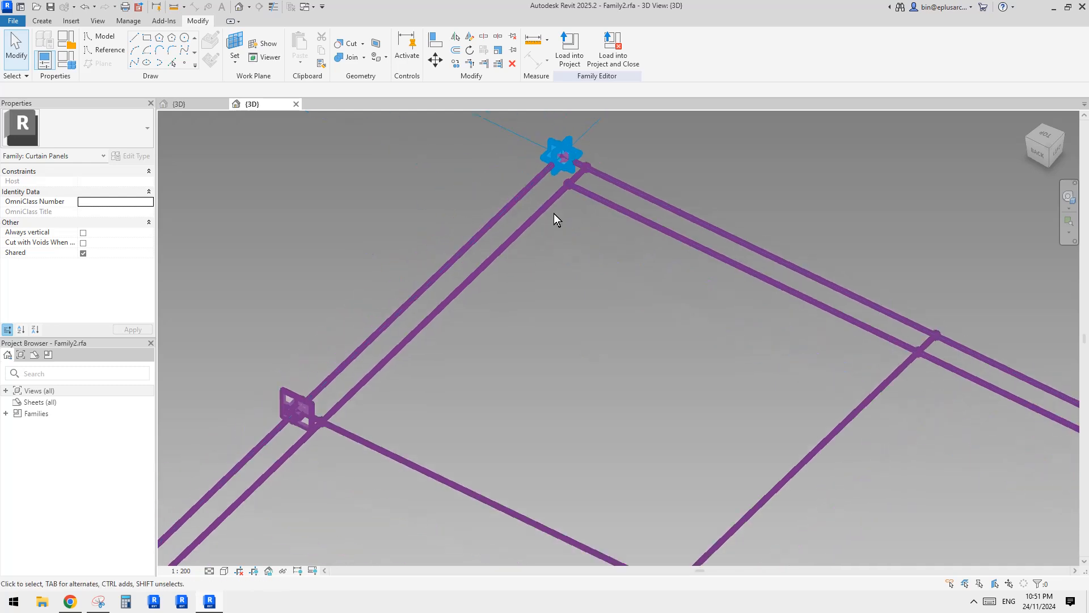
click(521, 174)
scroll(525, 194, down, 2)
middle_drag(525, 194, 497, 306)
scroll(499, 284, up, 2)
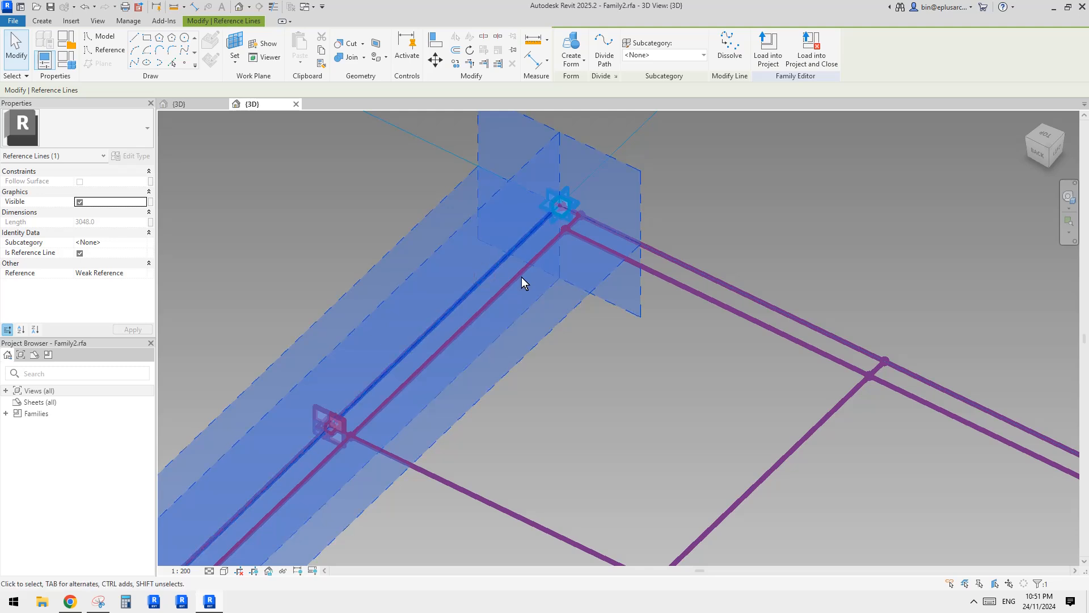
click(522, 277)
click(506, 257)
scroll(529, 240, down, 1)
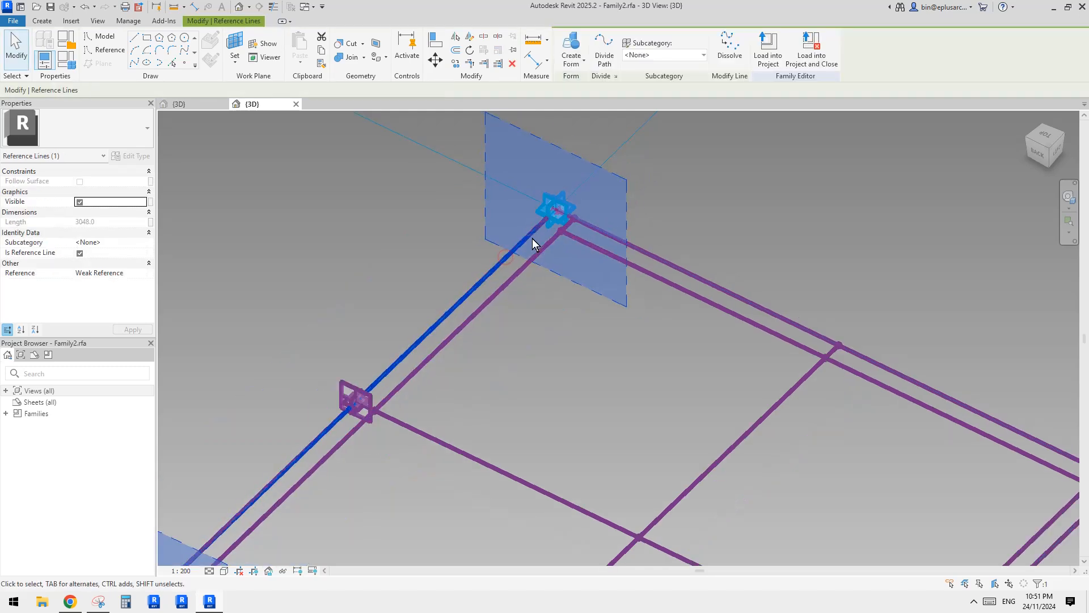
middle_drag(533, 308, 480, 288)
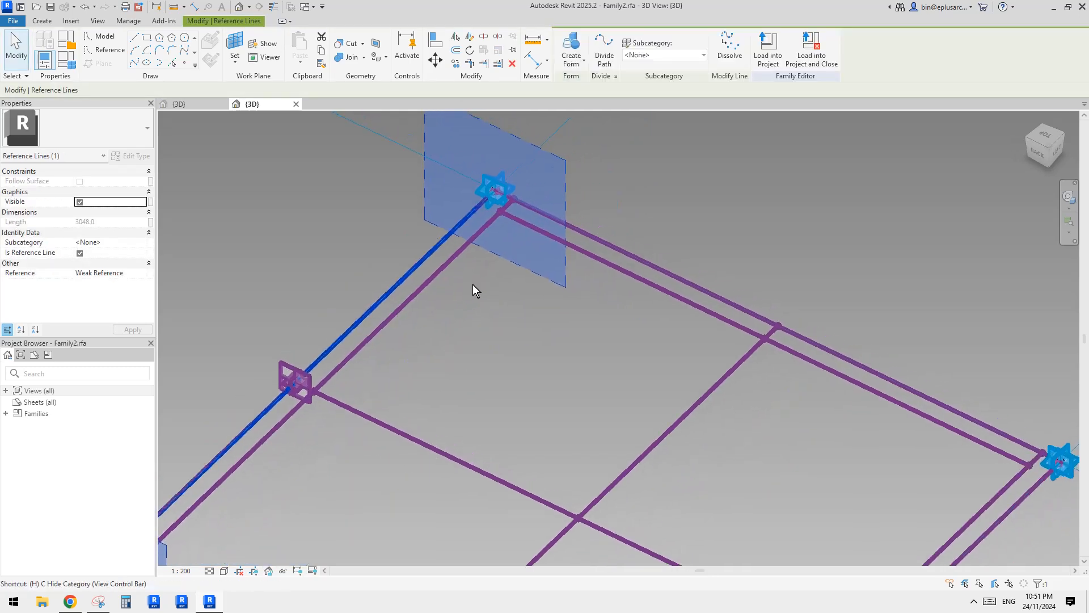
key(h)
key(i)
Place a reference point on the isolated line near its upper end and select it.
click(187, 65)
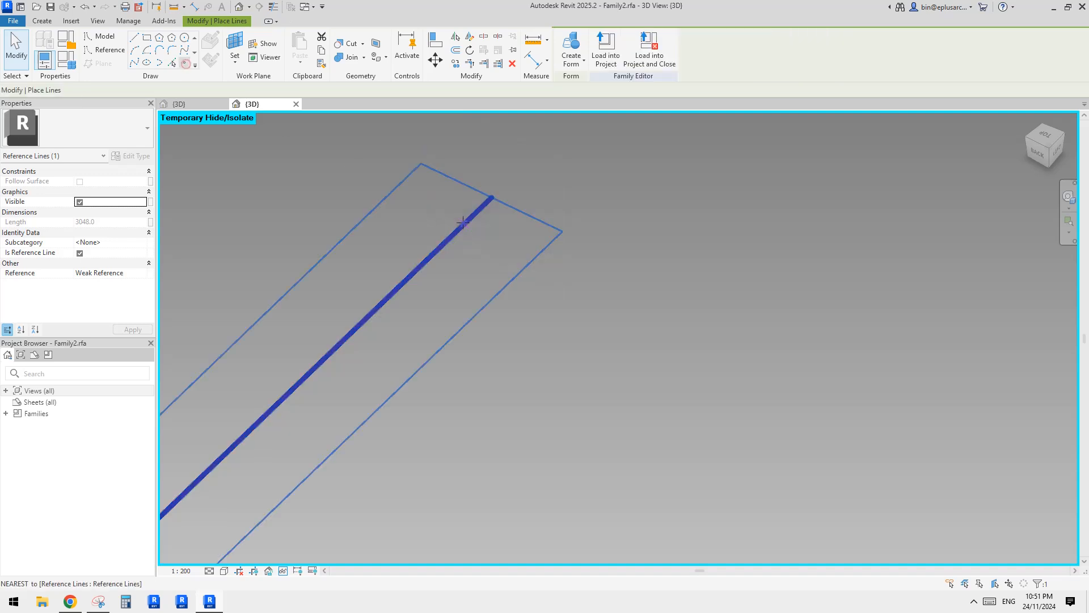
click(457, 233)
key(Escape)
click(457, 232)
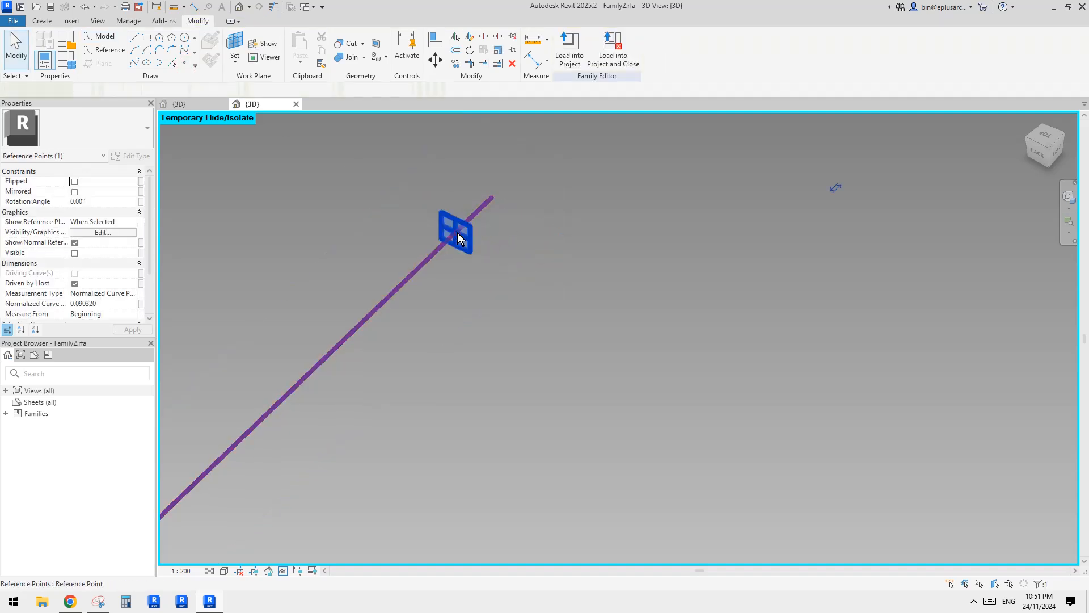
Set the new point's Measurement Type to Segment Length and link its Segment Length to the matching edge-offset parameter.
click(141, 303)
key(Escape)
click(132, 293)
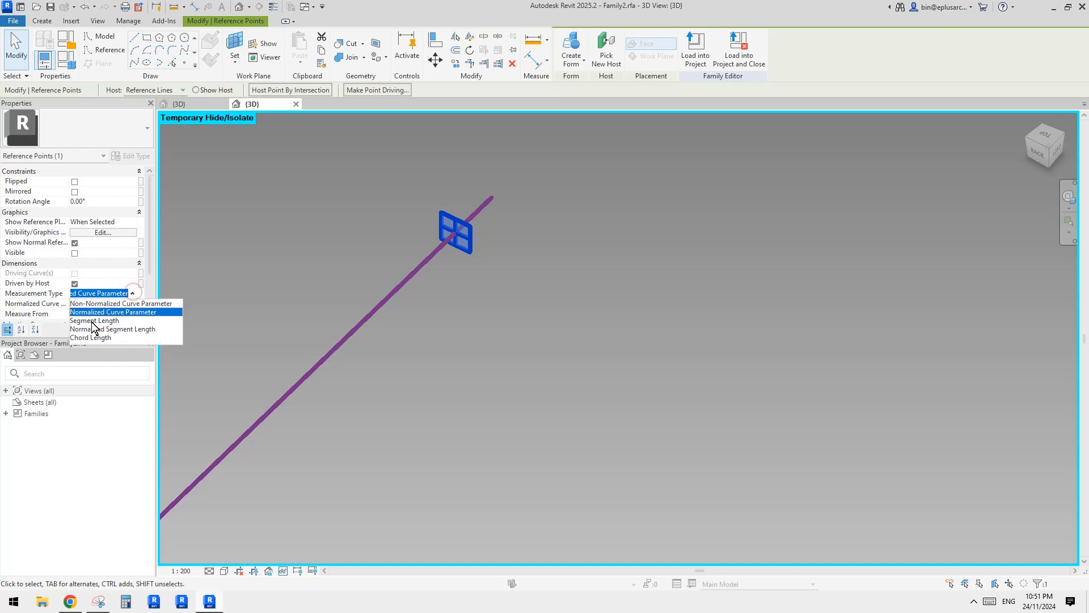
click(92, 322)
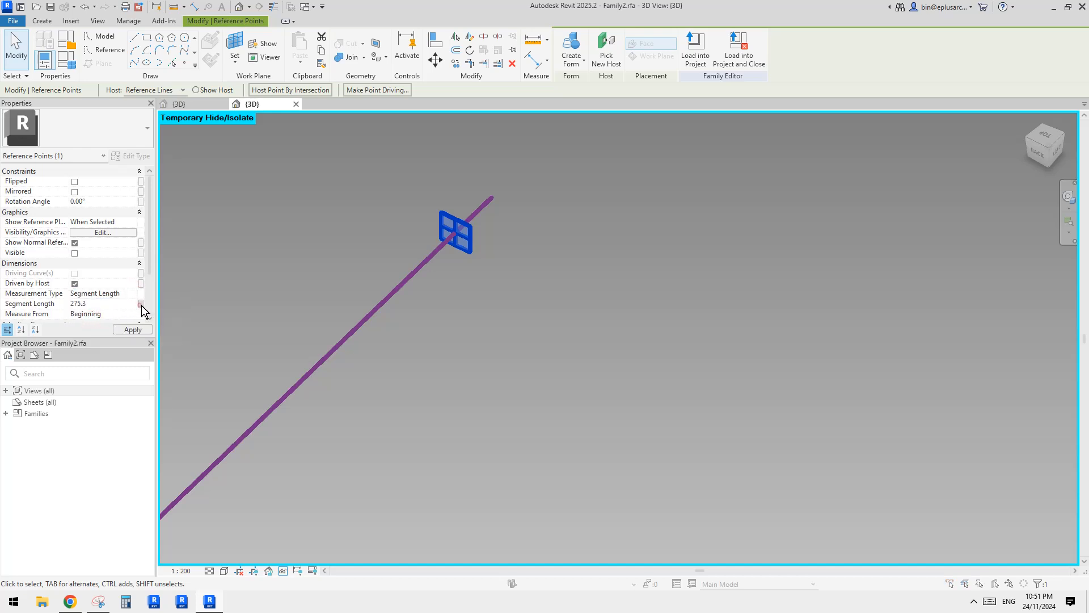
click(141, 304)
click(357, 316)
click(467, 424)
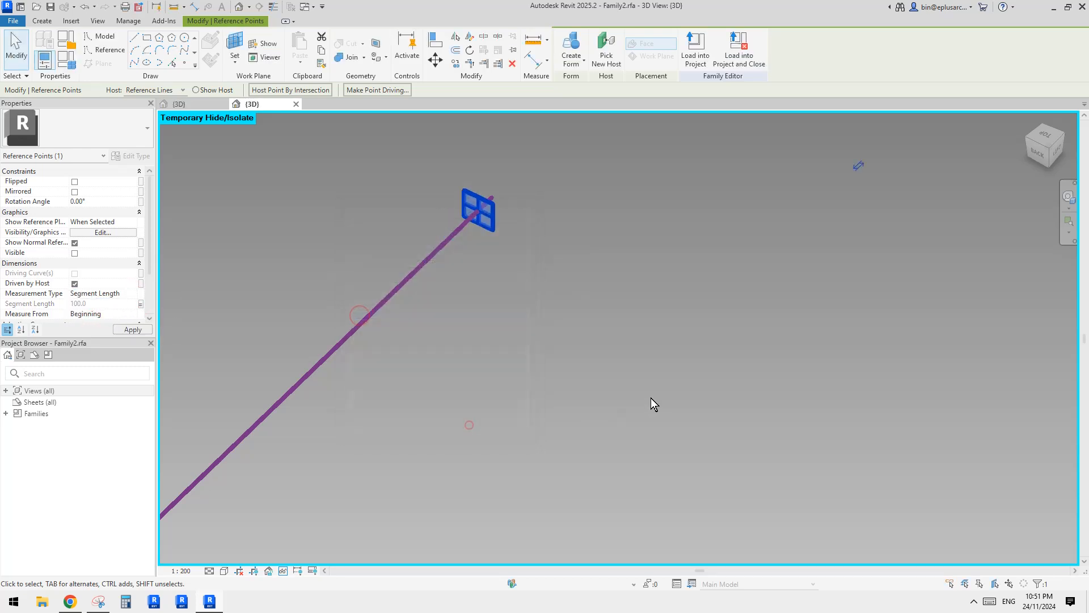
Deselect the point and reset the temporary isolation to restore the whole reference frame.
click(649, 396)
scroll(572, 347, down, 2)
key(h)
key(r)
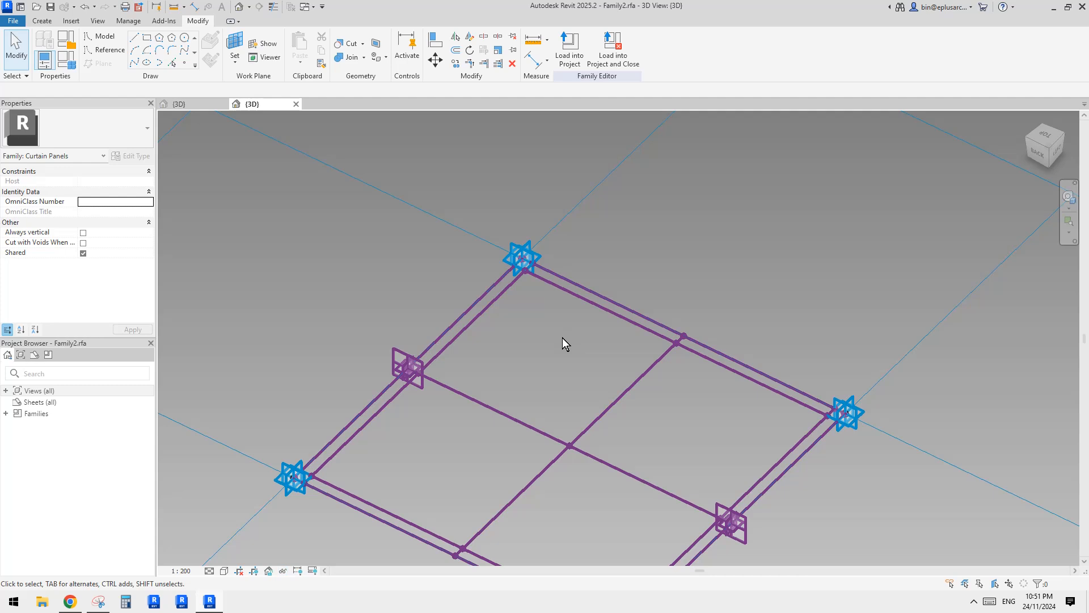
Examine the upper part of the frame and compare it with the marked-up snip in Snipping Tool, returning to Revit.
middle_drag(553, 349, 400, 290)
scroll(356, 299, up, 3)
scroll(260, 322, down, 3)
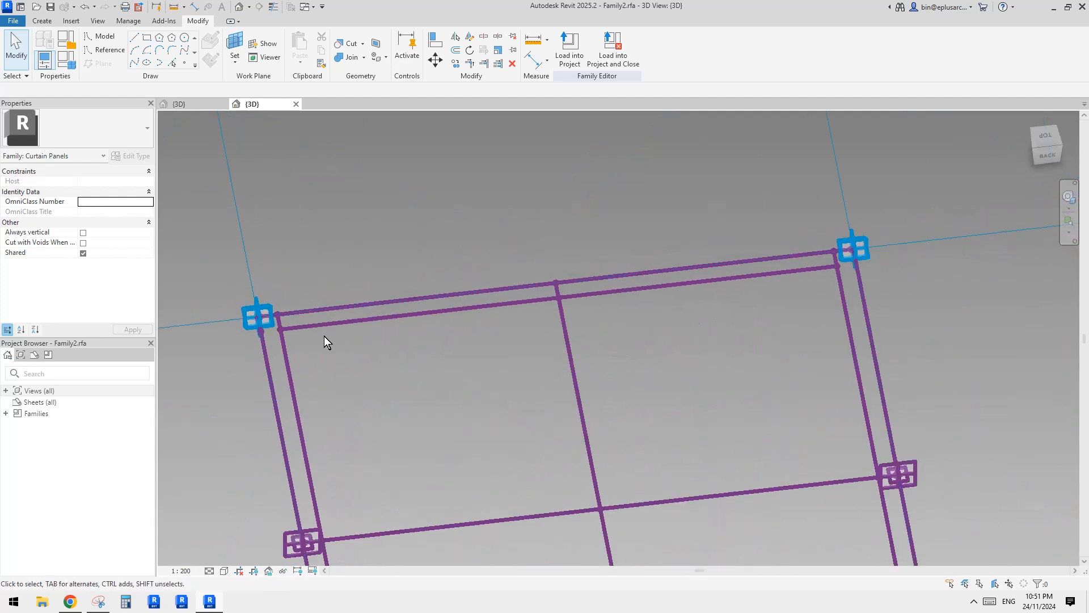
shift+middle_drag(324, 336, 386, 369)
scroll(328, 328, up, 4)
scroll(280, 287, up, 1)
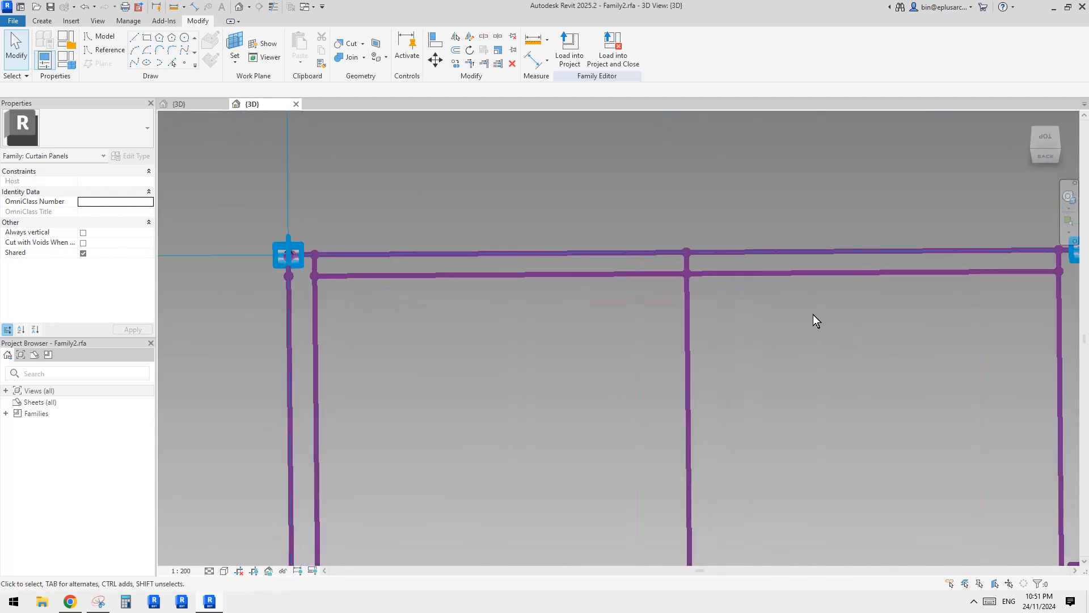
scroll(813, 314, down, 2)
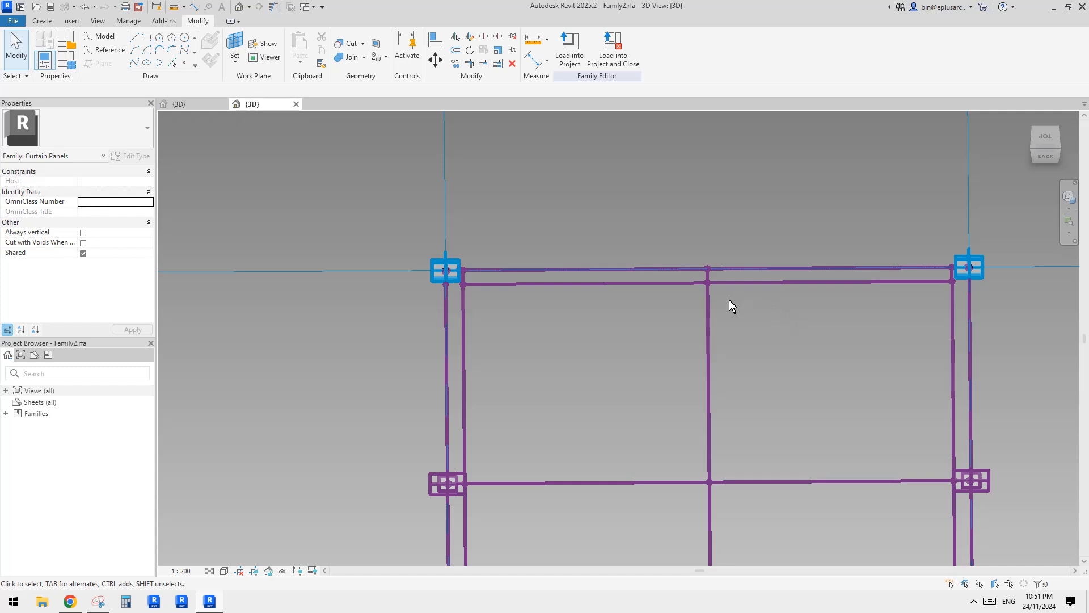
middle_drag(797, 314, 772, 321)
middle_drag(831, 294, 817, 290)
middle_drag(566, 299, 593, 316)
scroll(574, 241, down, 2)
click(98, 602)
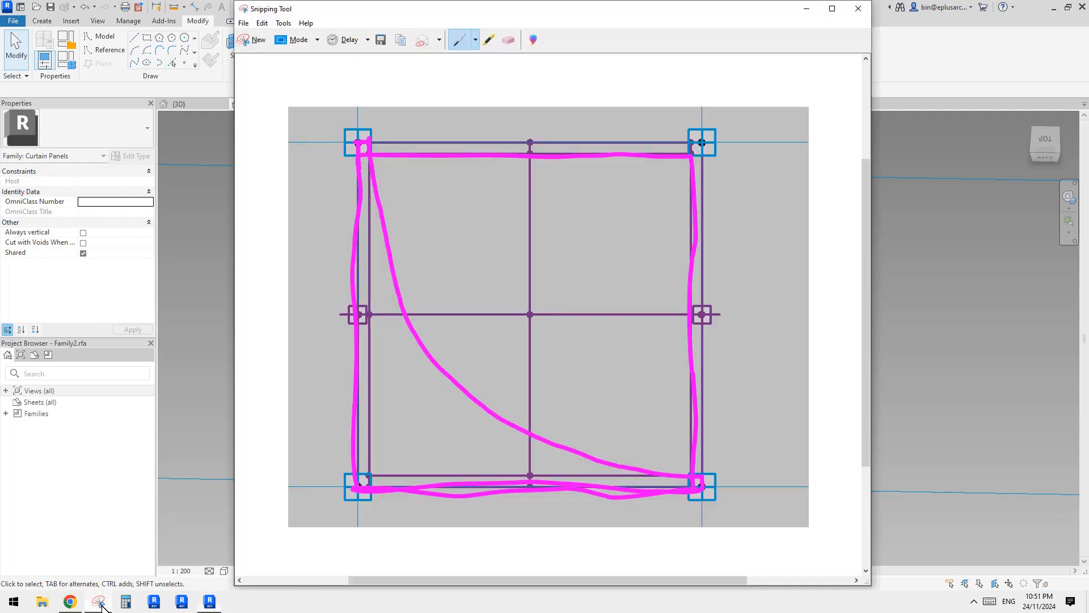
click(903, 320)
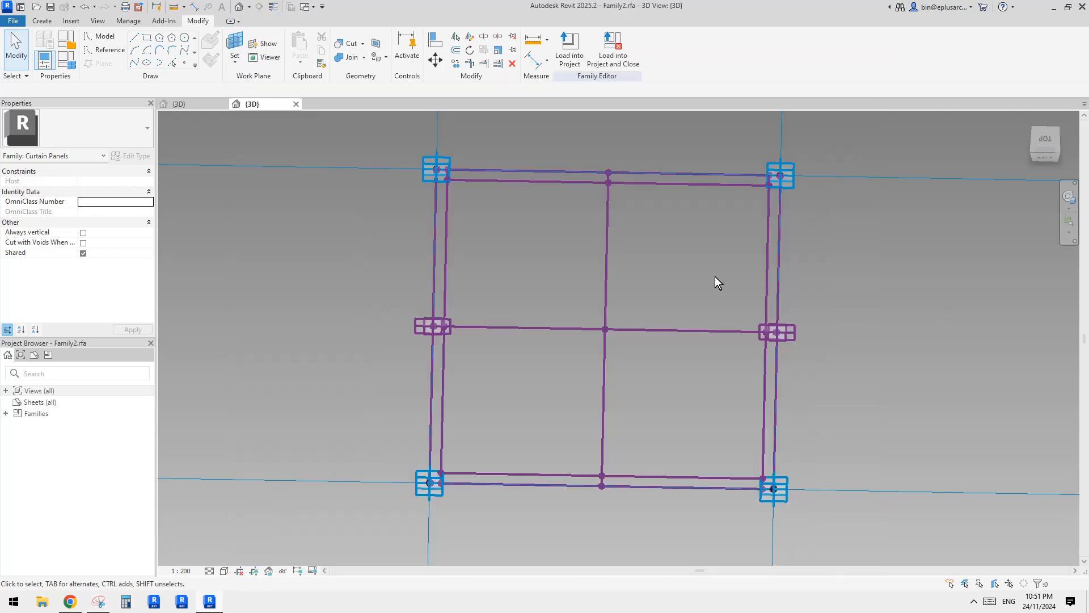
Draw a spline through the points along the inner top line, from the outer left edge to the inner right edge.
scroll(768, 183, up, 2)
drag(239, 172, 547, 188)
ctrl+click(768, 186)
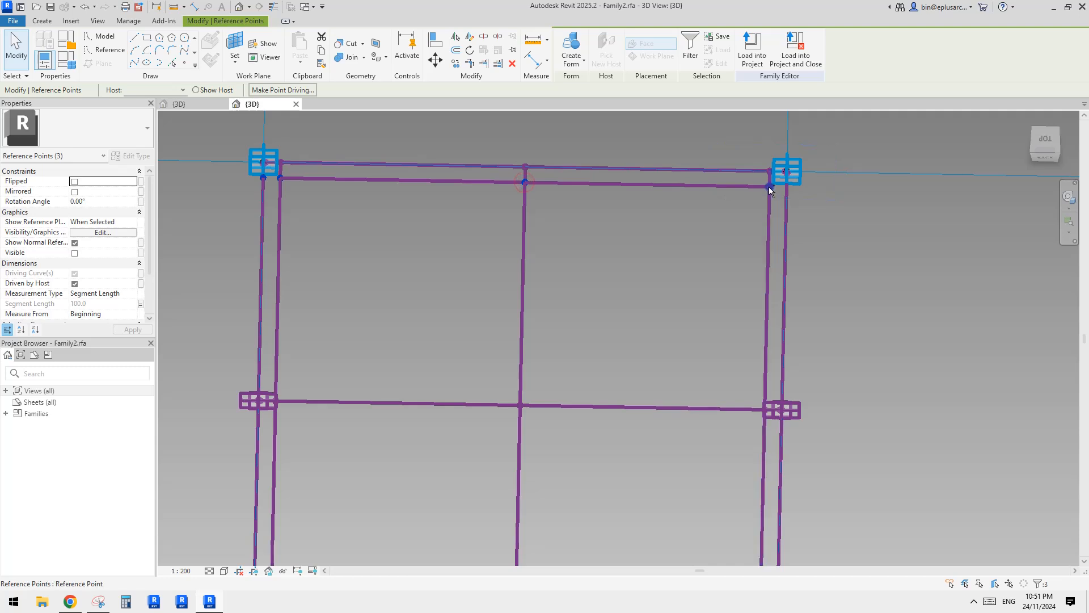
click(137, 61)
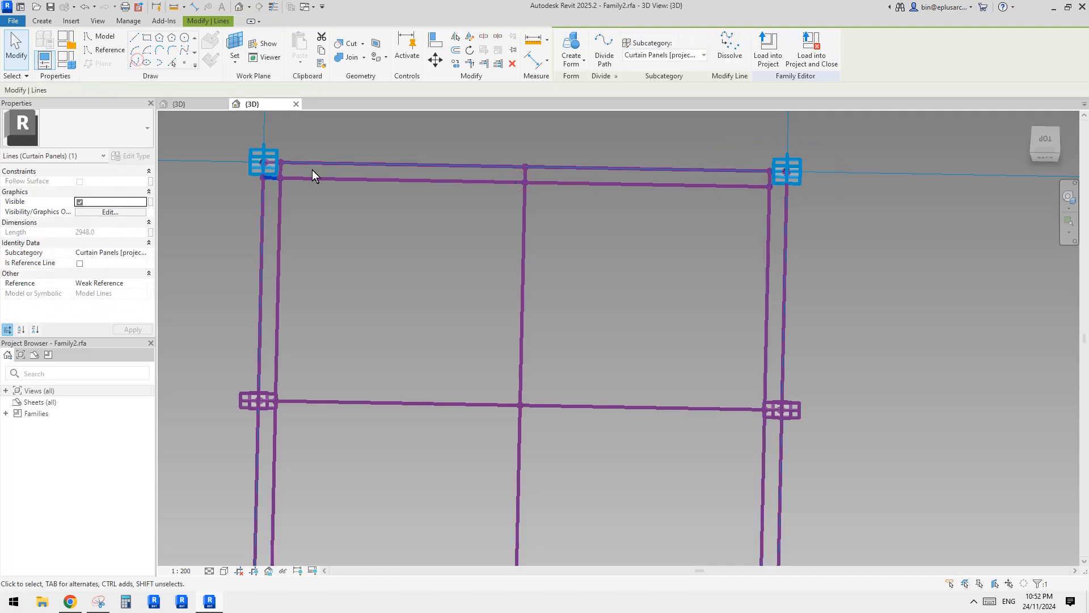
Draw a spline through the points along the horizontal middle line, from the outer left edge to the inner right edge.
scroll(329, 216, down, 1)
middle_drag(329, 217, 347, 152)
scroll(281, 319, up, 4)
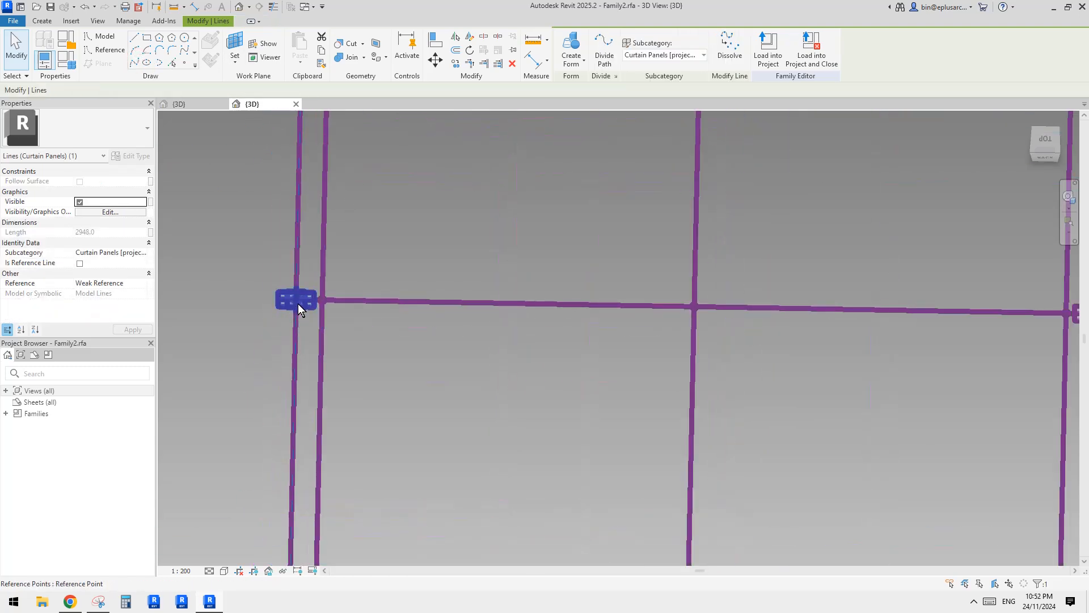
scroll(301, 301, down, 3)
drag(262, 280, 346, 319)
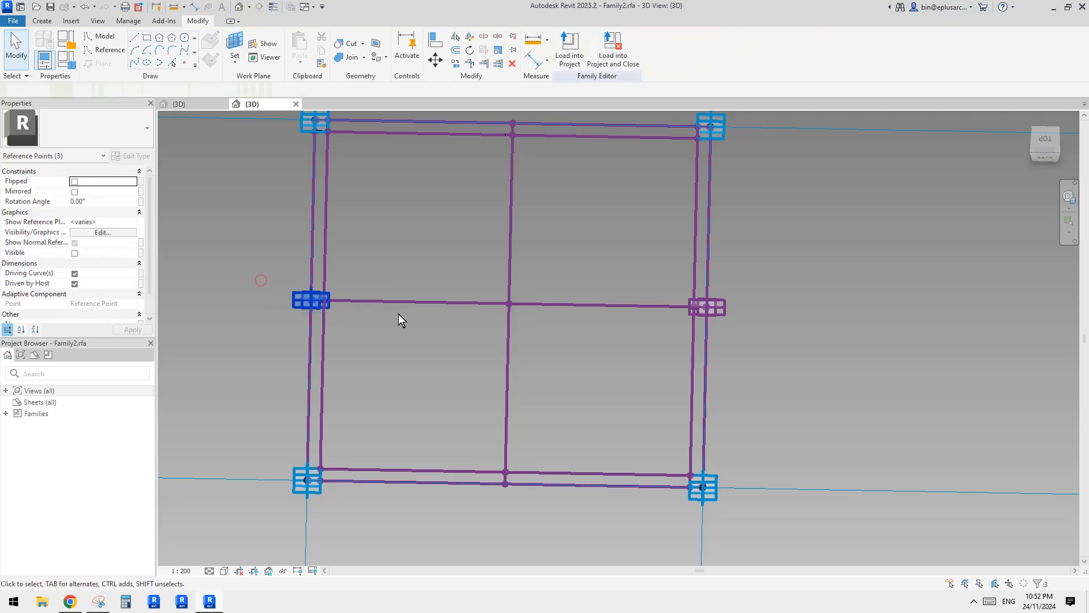
ctrl+drag(496, 286, 556, 324)
ctrl+drag(677, 289, 699, 315)
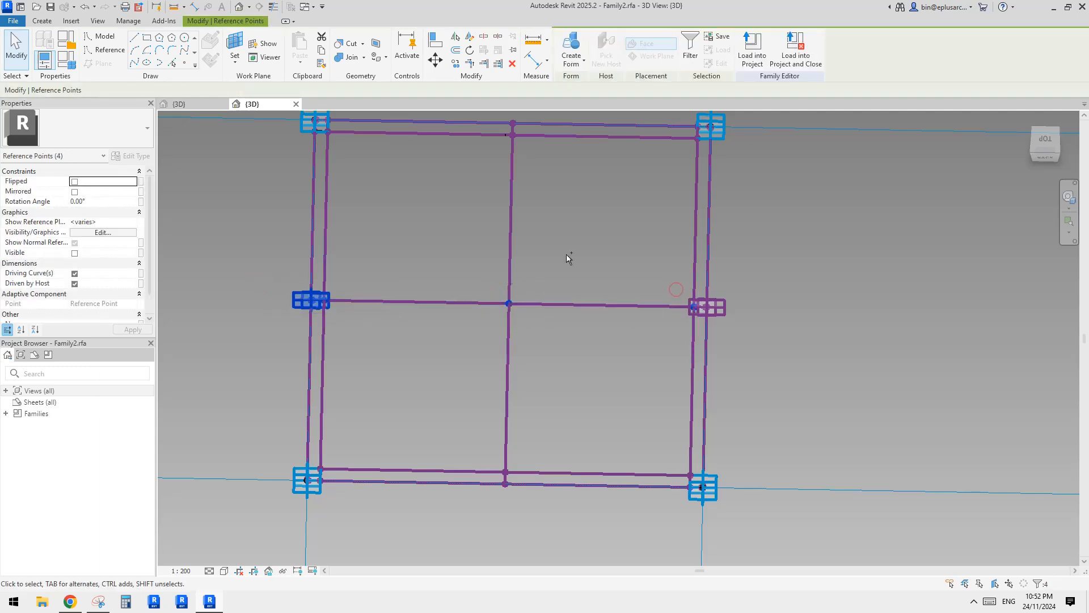
click(138, 61)
click(291, 466)
Draw a spline through the points along the outer bottom line, from the lower-left corner point to the lower-right offset point.
scroll(293, 467, up, 3)
scroll(295, 462, up, 2)
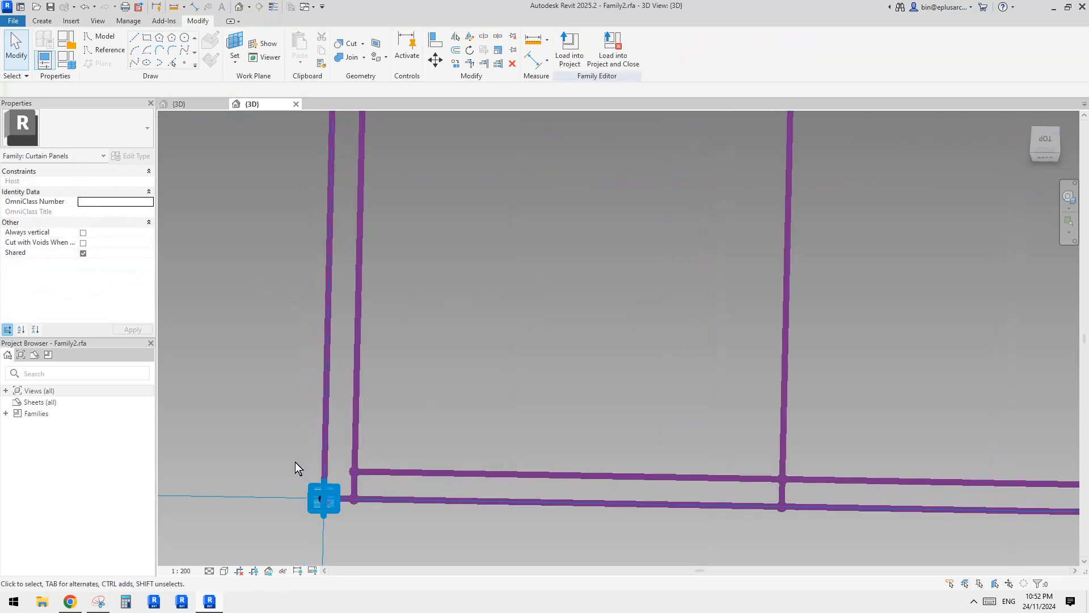
click(316, 506)
scroll(359, 519, down, 1)
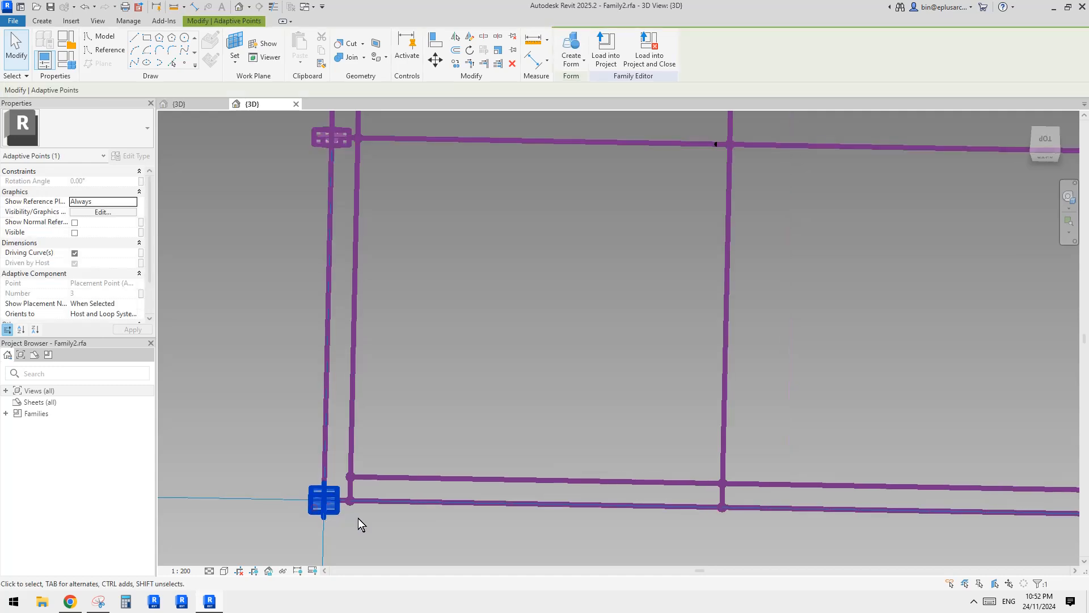
middle_drag(358, 518, 285, 339)
ctrl+click(287, 338)
scroll(690, 405, down, 1)
middle_drag(689, 406, 466, 379)
middle_drag(562, 370, 596, 363)
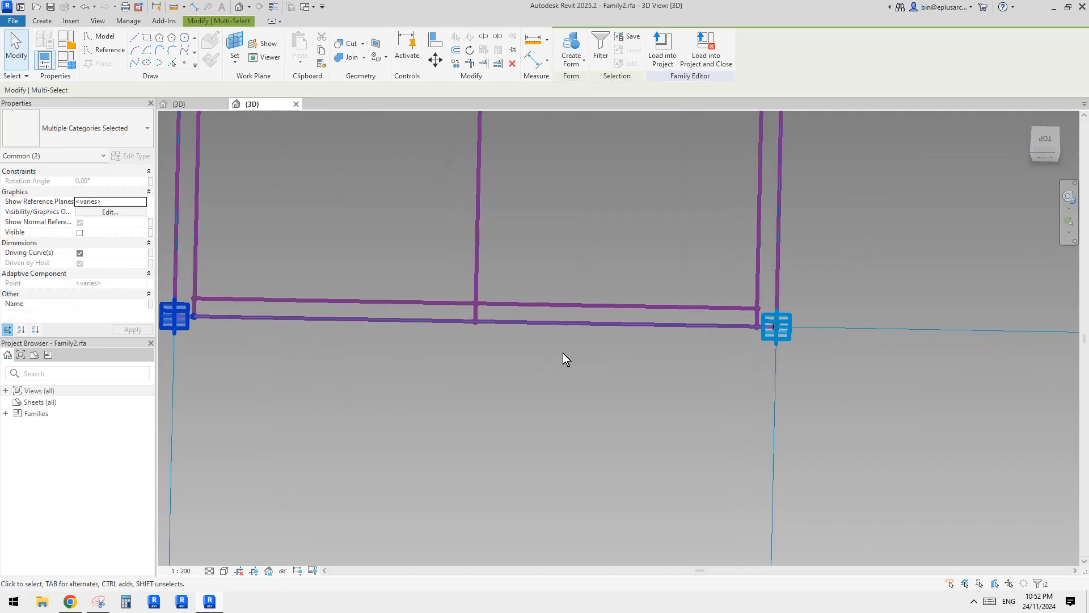
ctrl+click(754, 325)
ctrl+click(477, 323)
scroll(442, 363, down, 1)
middle_drag(442, 364, 517, 366)
click(133, 63)
scroll(458, 256, down, 1)
middle_drag(458, 255, 471, 361)
key(Escape)
key(Tab)
click(453, 380)
scroll(455, 379, down, 1)
key(Escape)
middle_drag(488, 304, 484, 370)
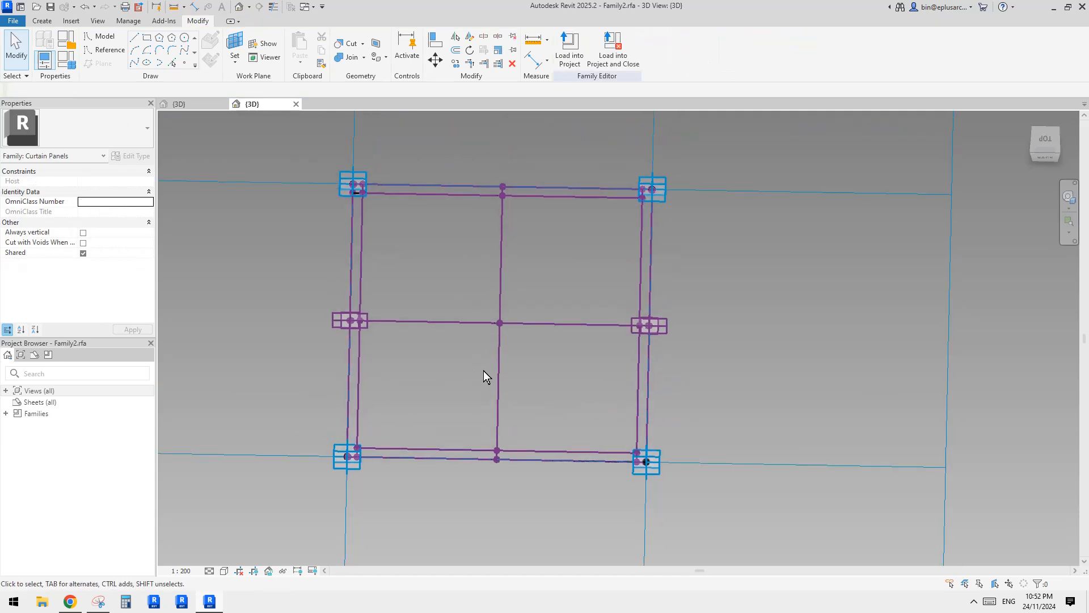
key(Tab)
shift+middle_drag(431, 194, 440, 209)
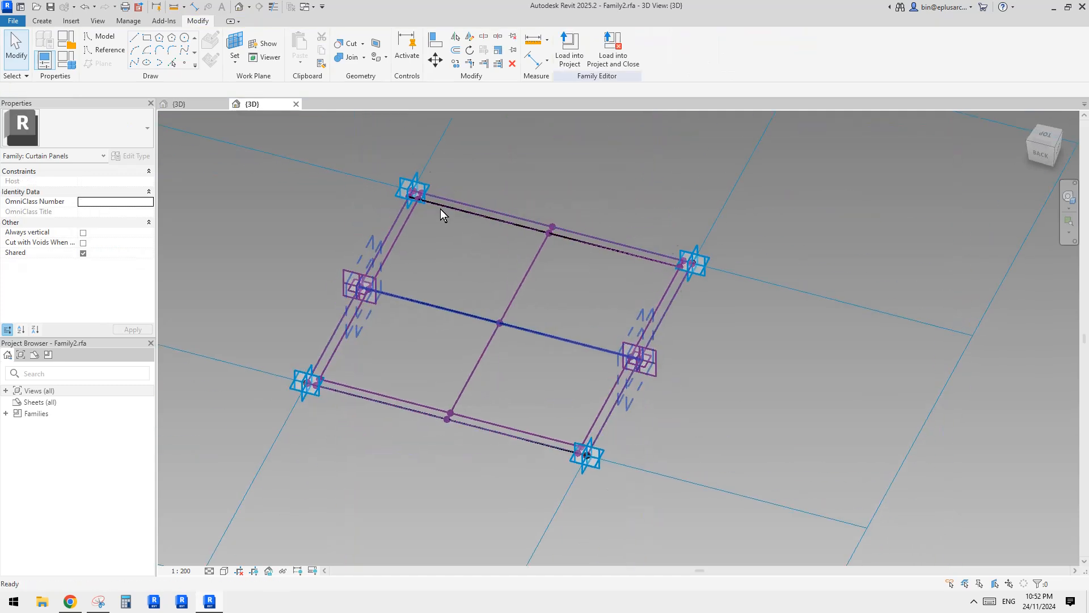
scroll(437, 204, up, 6)
click(400, 196)
scroll(399, 196, down, 5)
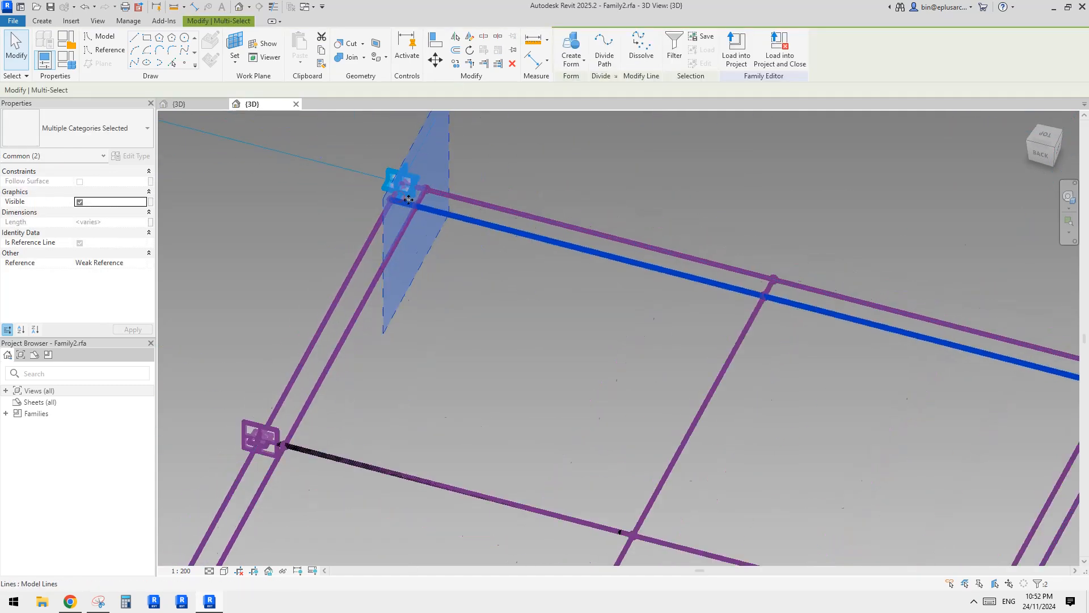
scroll(417, 246, up, 7)
scroll(393, 237, down, 1)
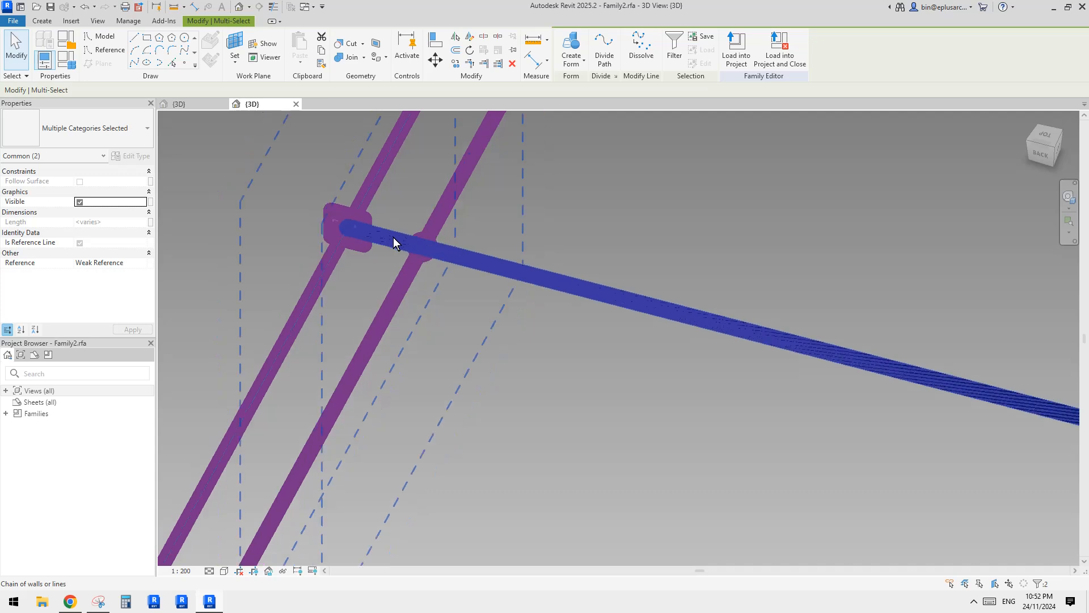
scroll(393, 237, down, 4)
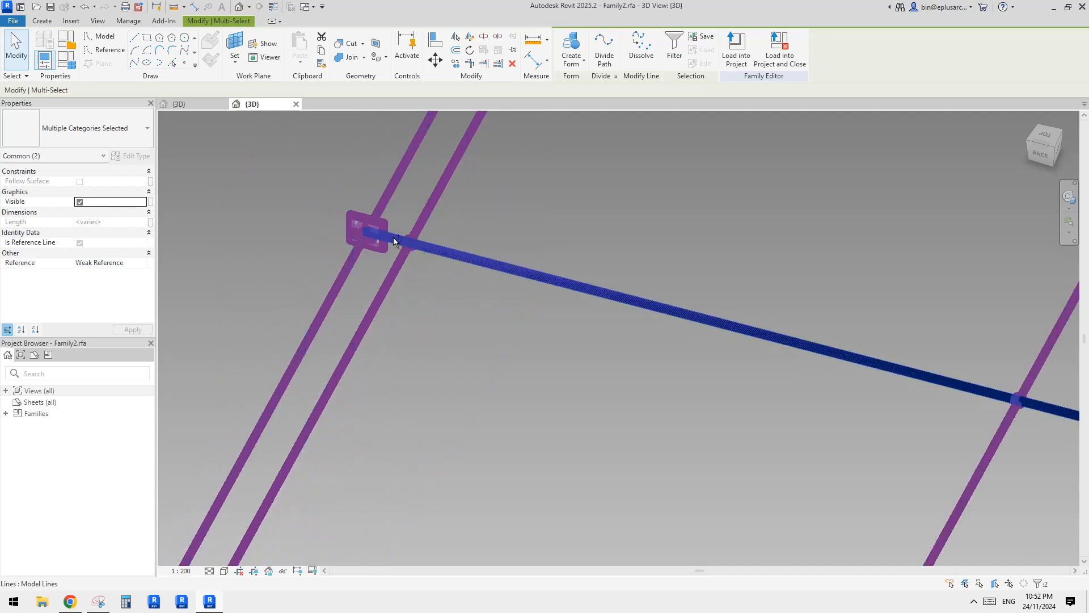
ctrl+click(393, 241)
key(Escape)
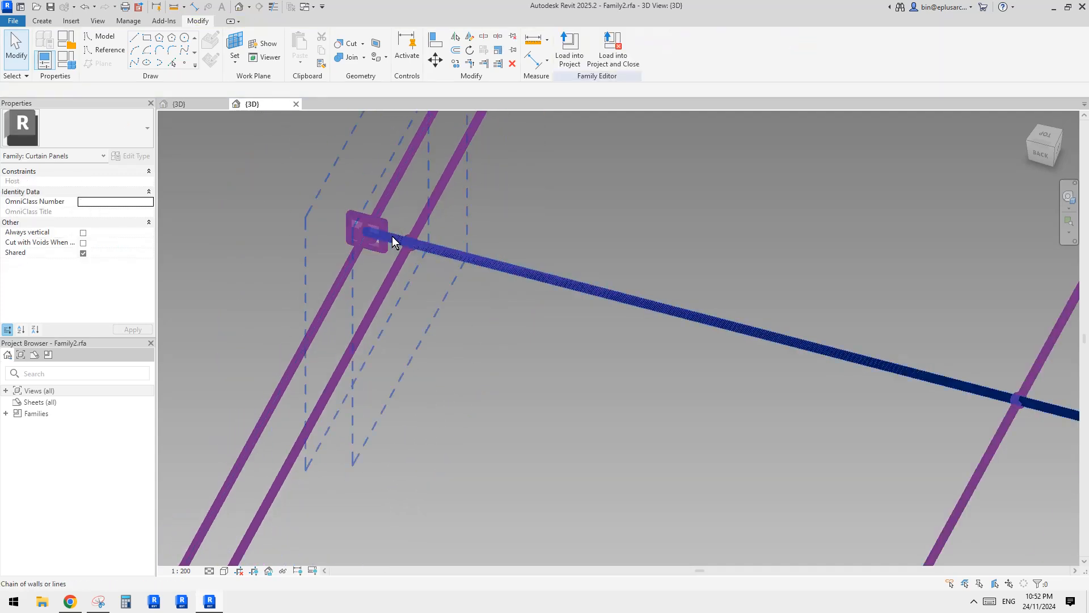
scroll(482, 267, down, 4)
middle_drag(490, 258, 498, 295)
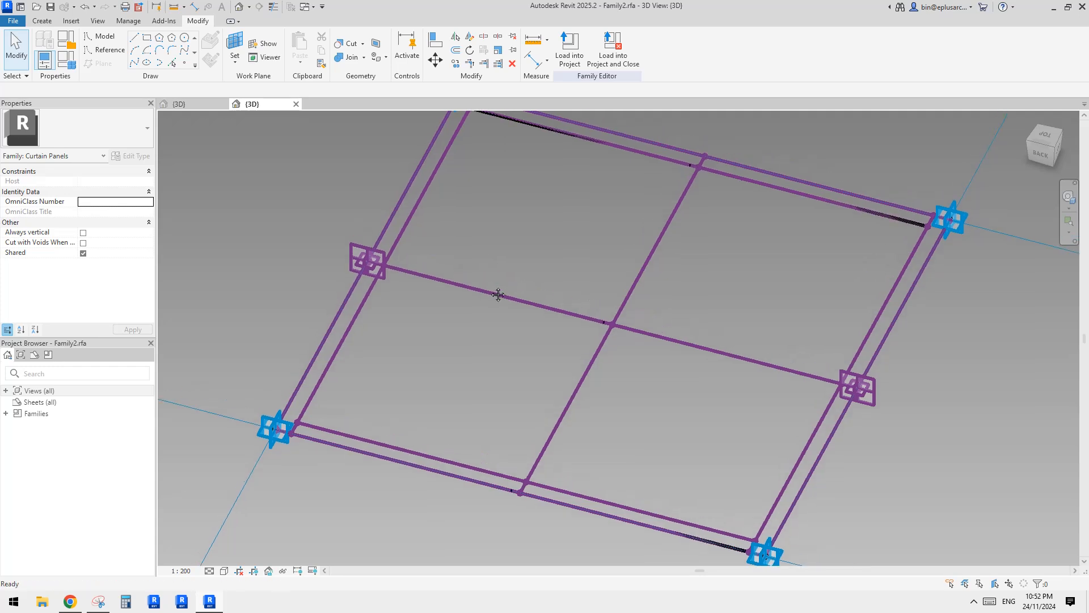
scroll(458, 191, up, 6)
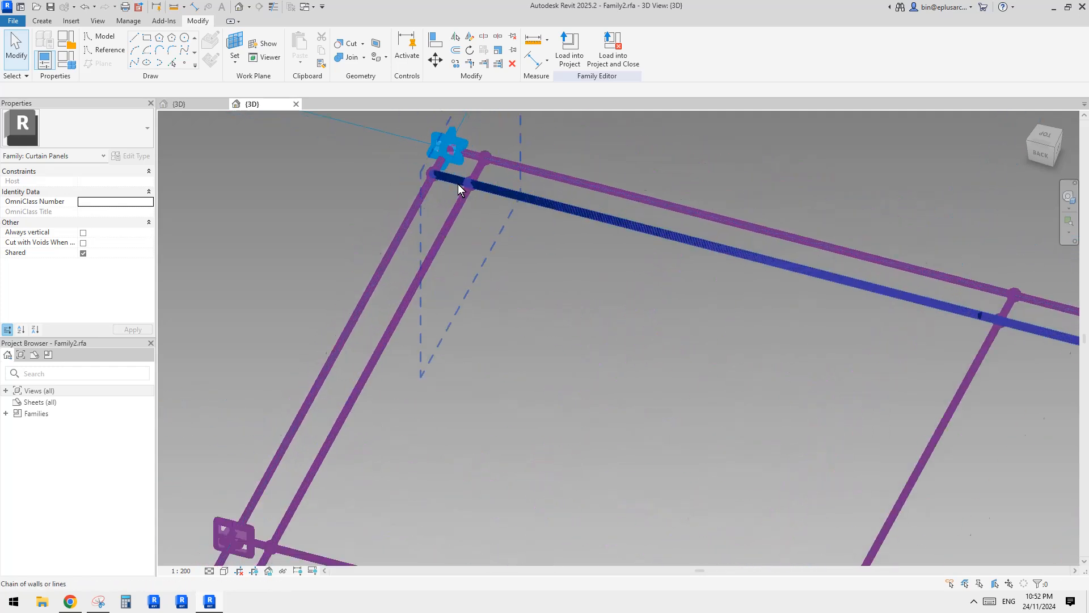
click(450, 178)
scroll(486, 222, down, 5)
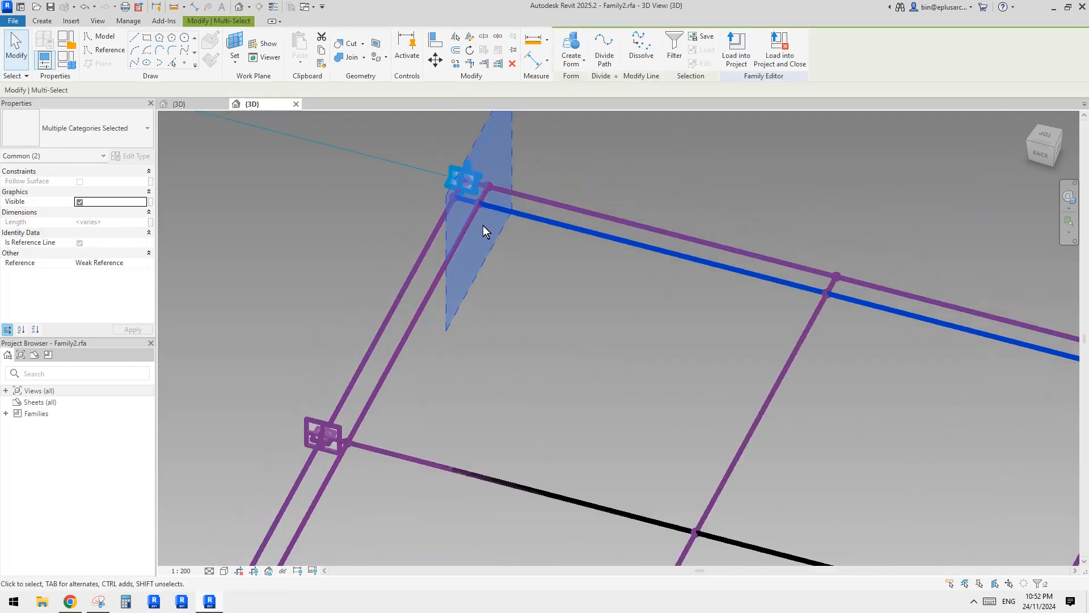
middle_drag(492, 206, 492, 205)
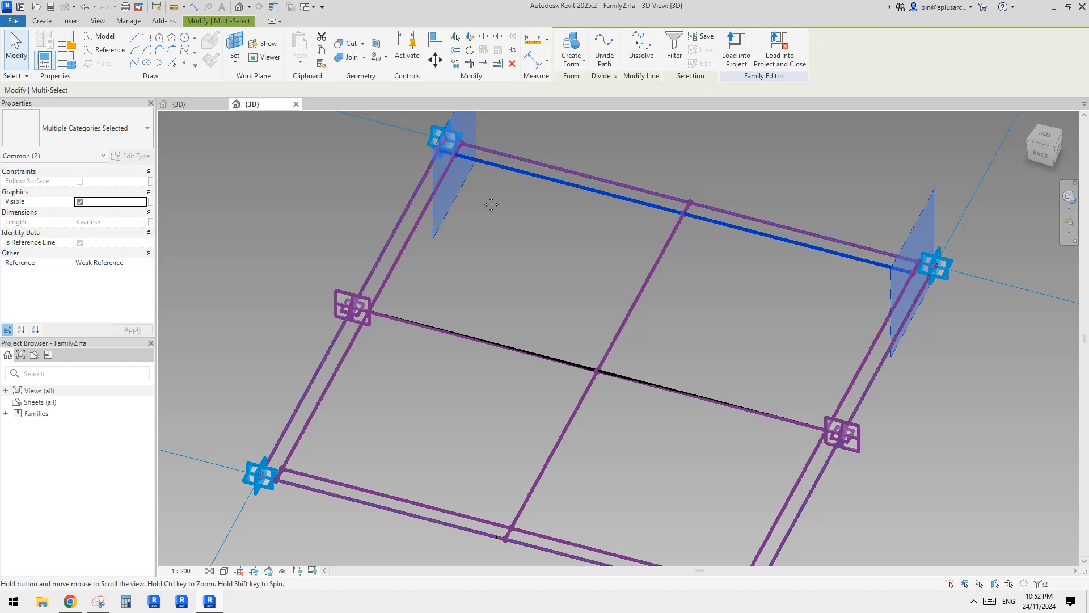
scroll(584, 284, up, 10)
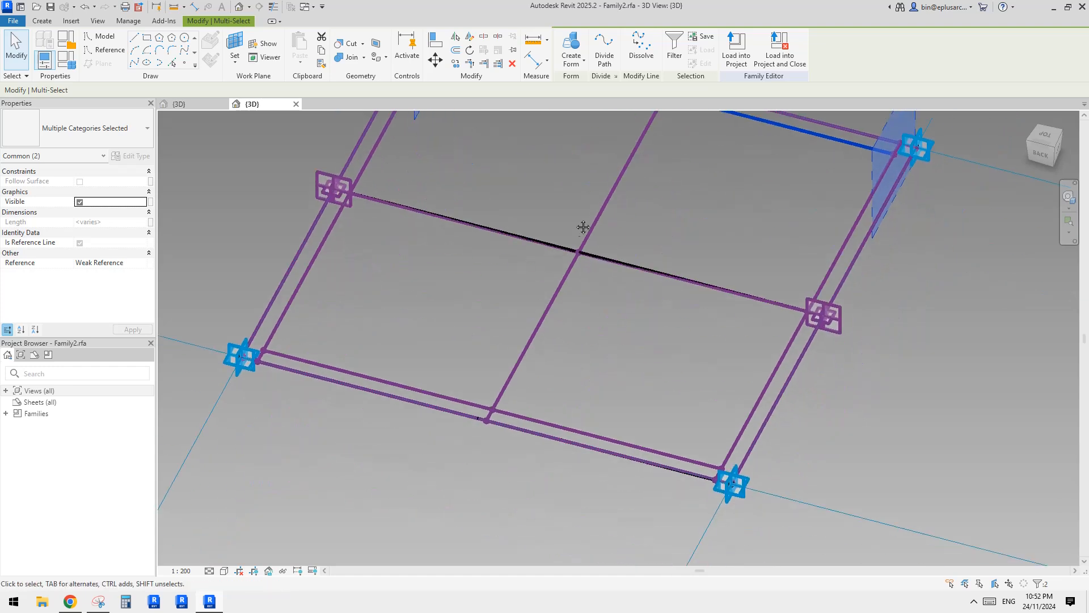
scroll(574, 264, down, 8)
middle_drag(540, 277, 552, 289)
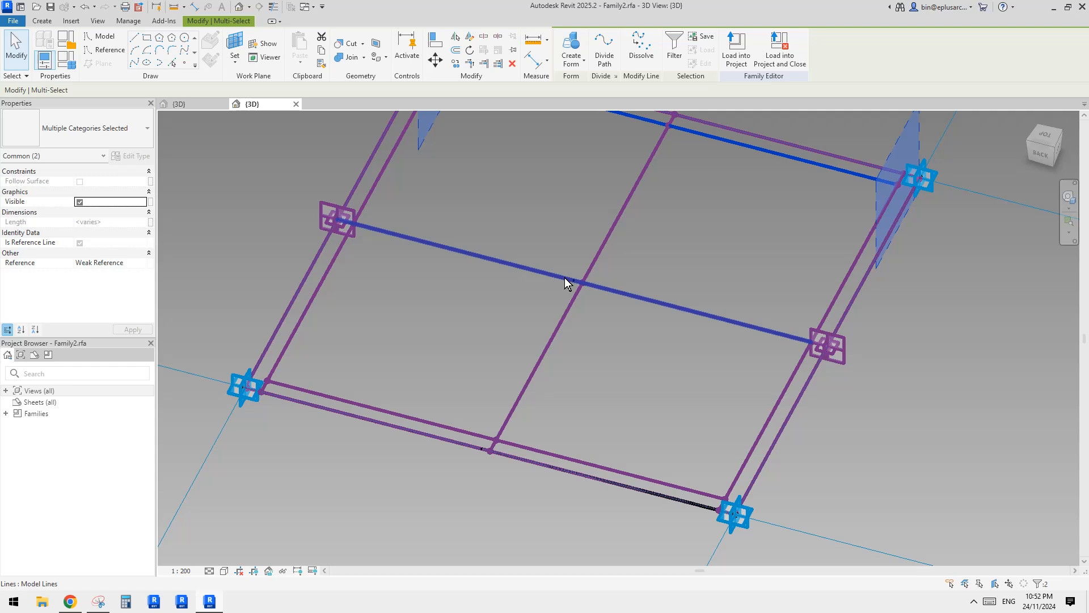
Clear the current selection and select only the model spline along the frame's horizontal middle line.
key(Tab)
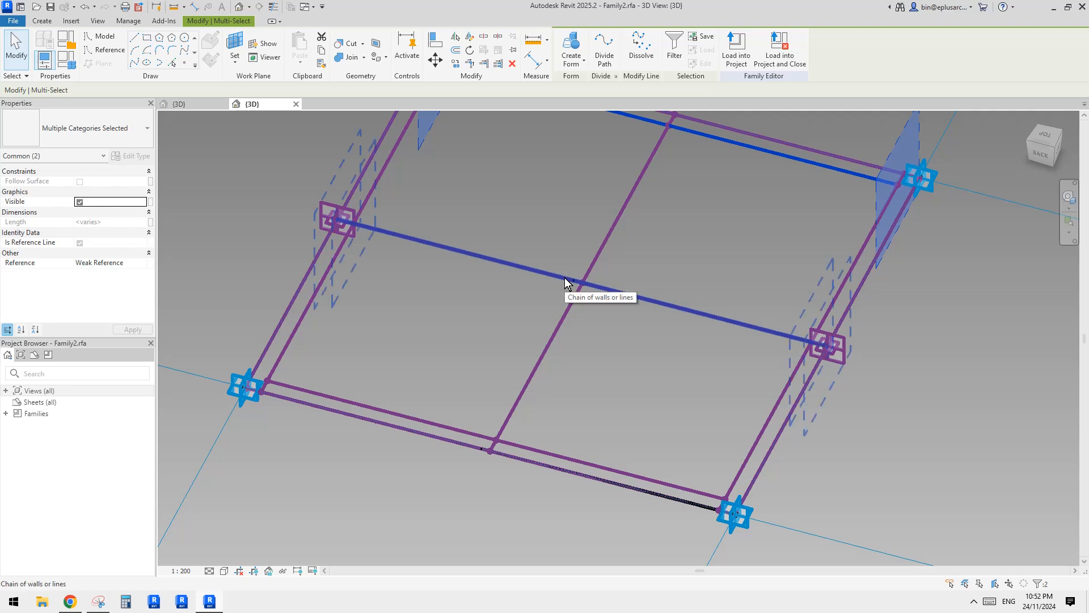
key(Escape)
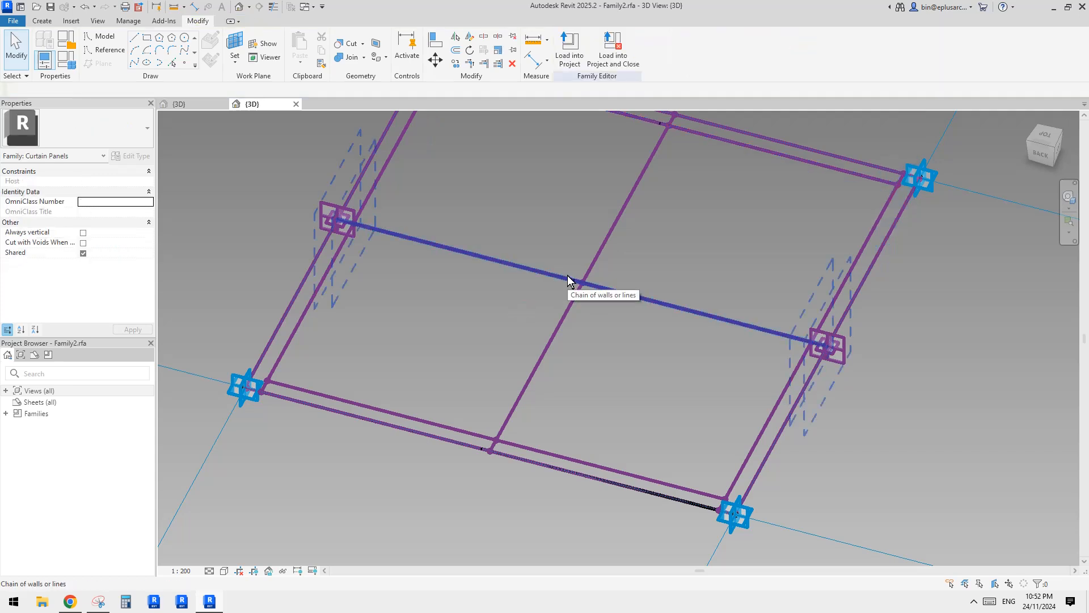
click(568, 276)
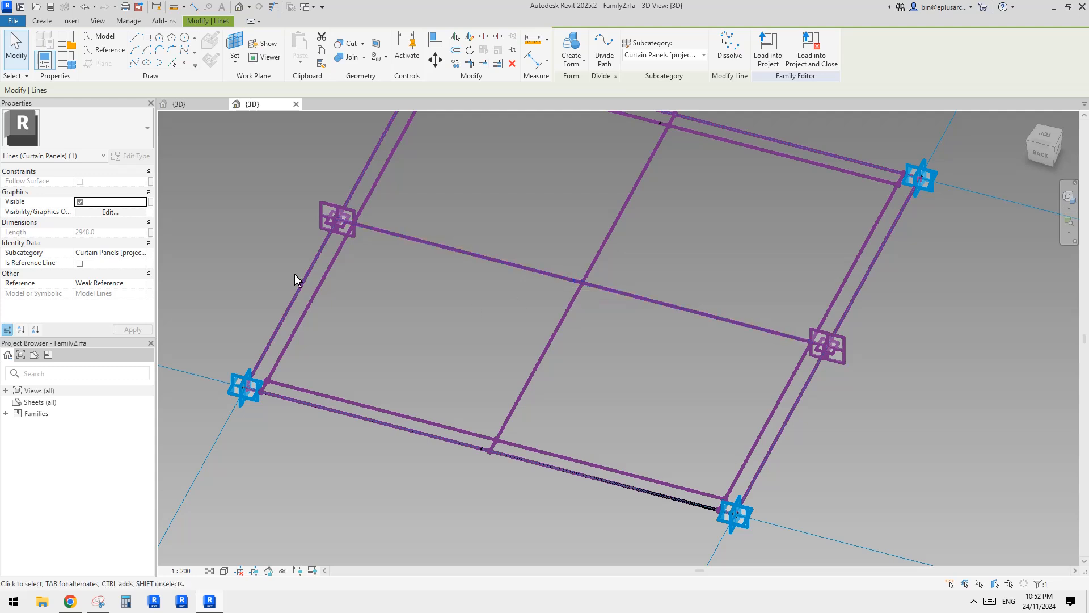
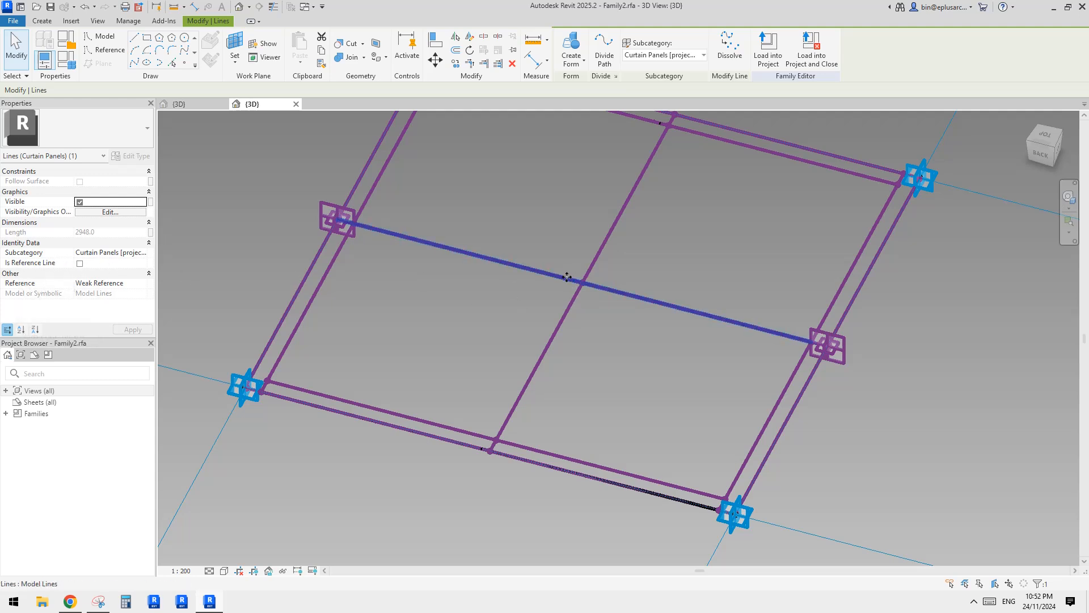
scroll(545, 359, down, 2)
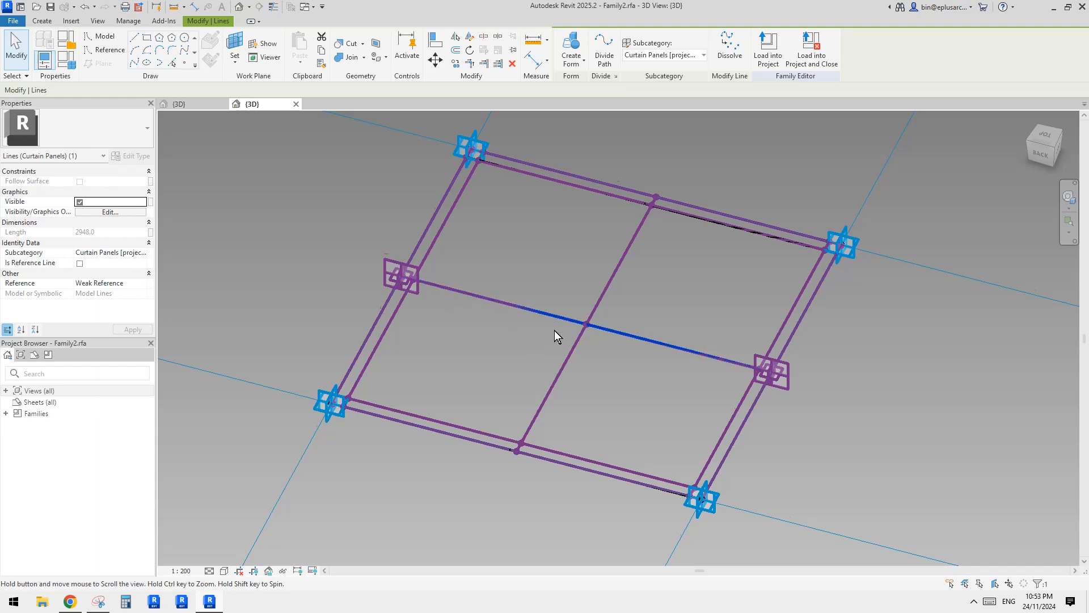
scroll(554, 330, up, 1)
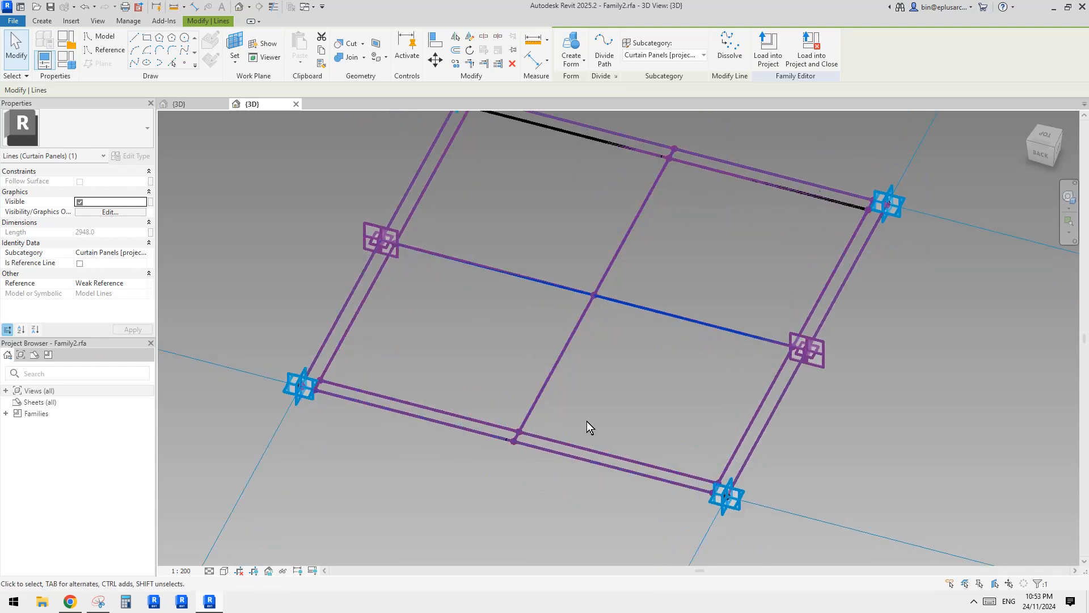
scroll(553, 332, down, 1)
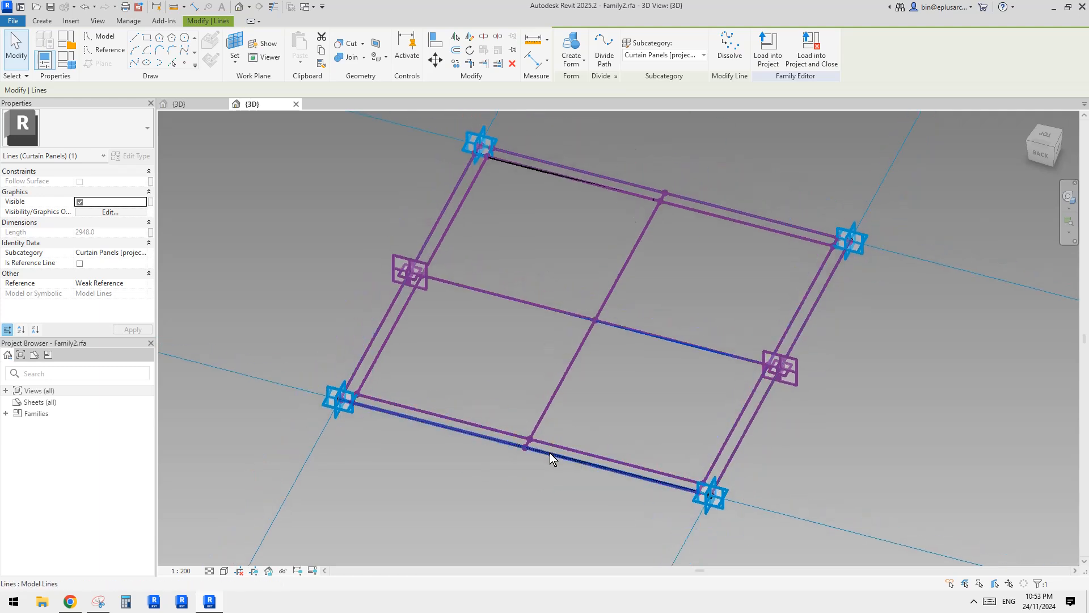
ctrl+click(550, 453)
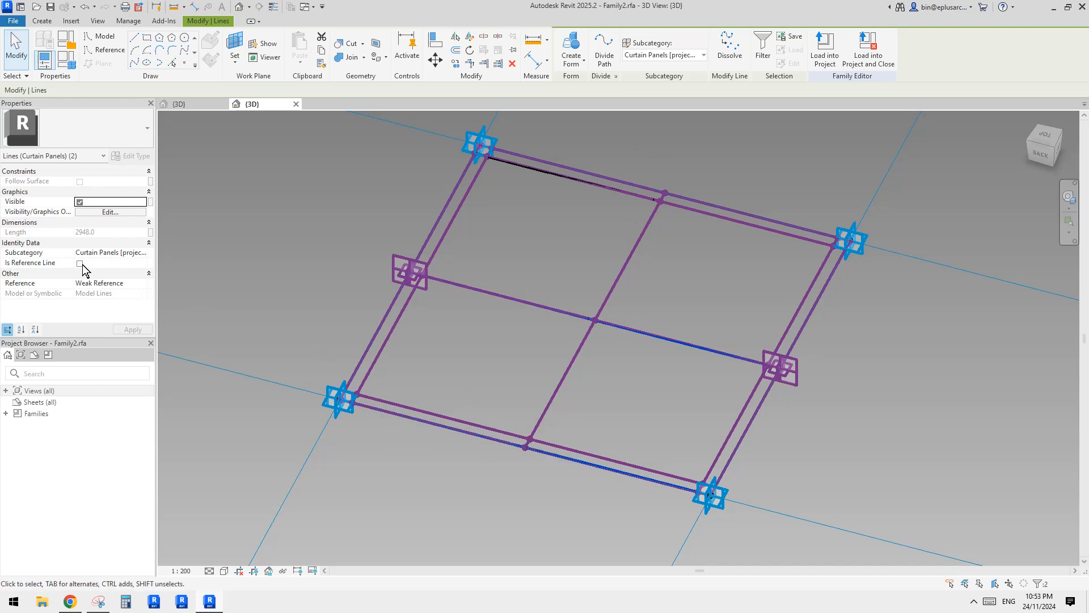
middle_drag(551, 231, 540, 260)
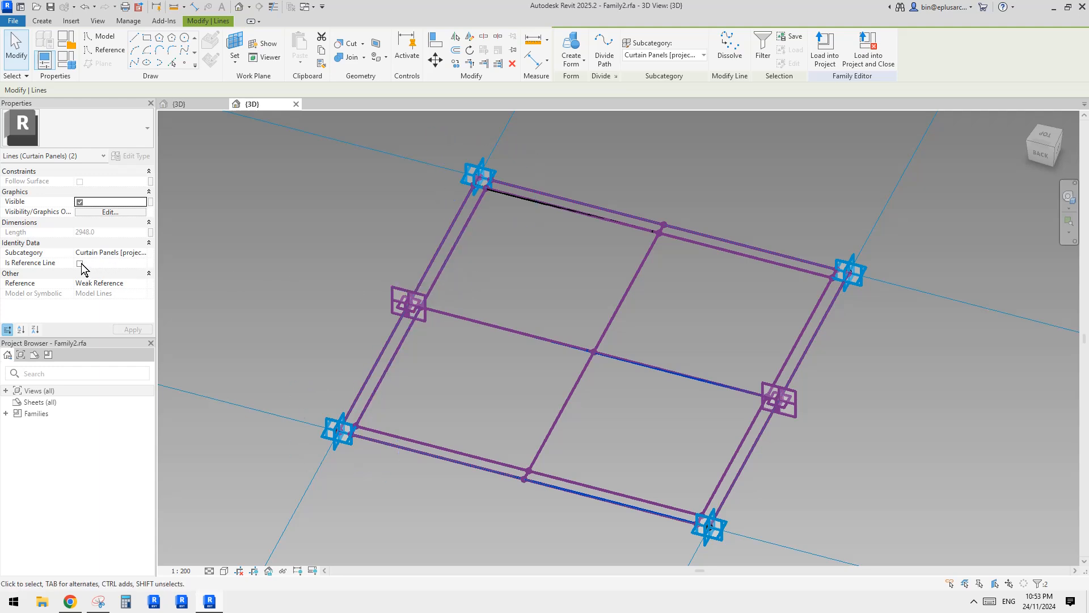
ctrl+click(638, 271)
middle_drag(558, 291, 567, 254)
key(Escape)
key(Tab)
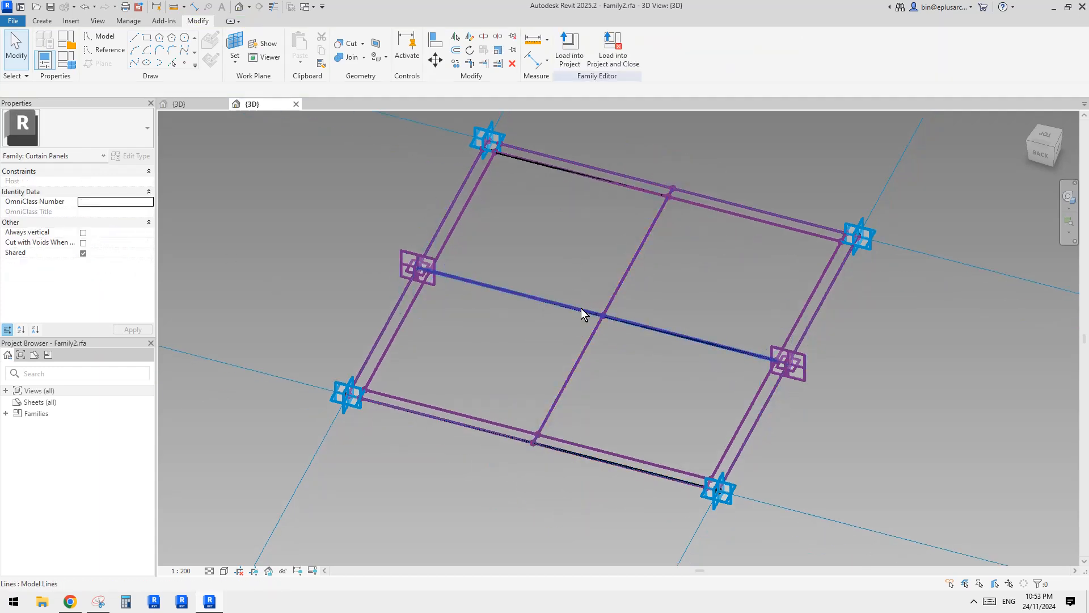
click(581, 308)
key(Tab)
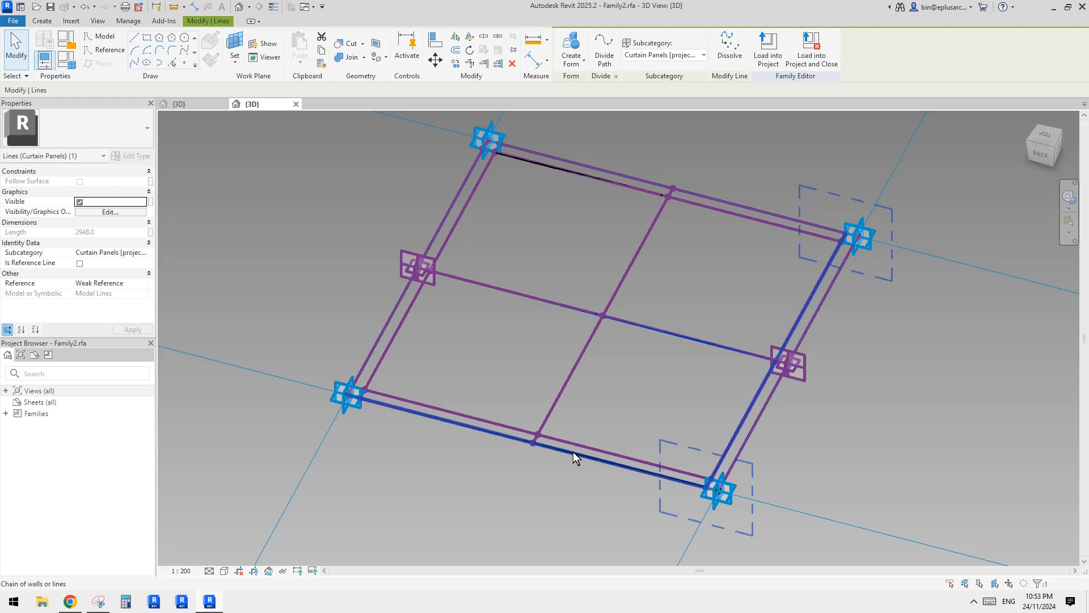
key(Tab)
ctrl+click(573, 452)
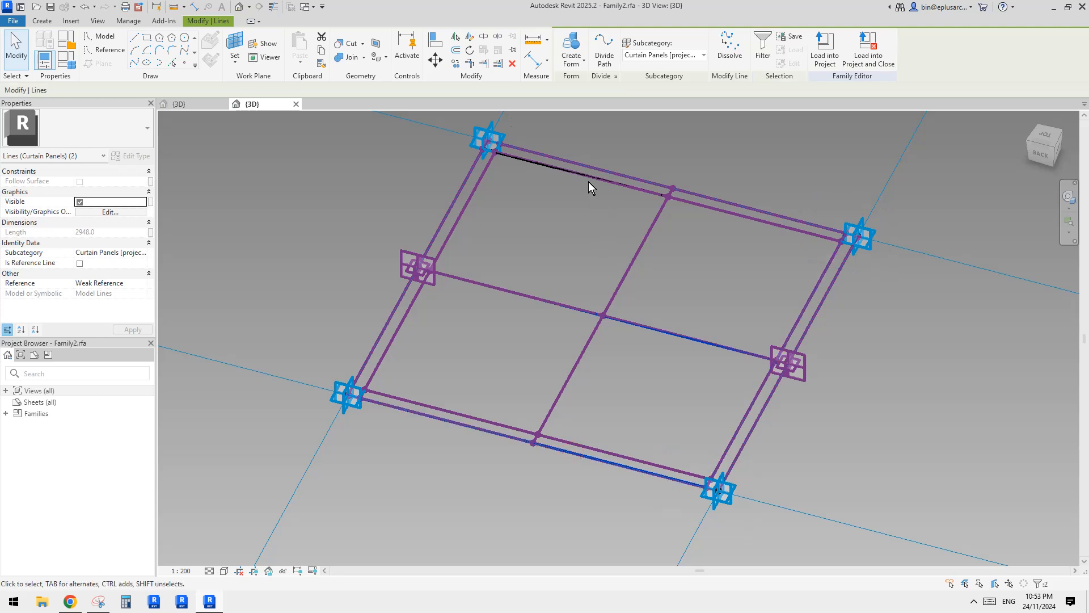
key(Tab)
scroll(483, 146, up, 5)
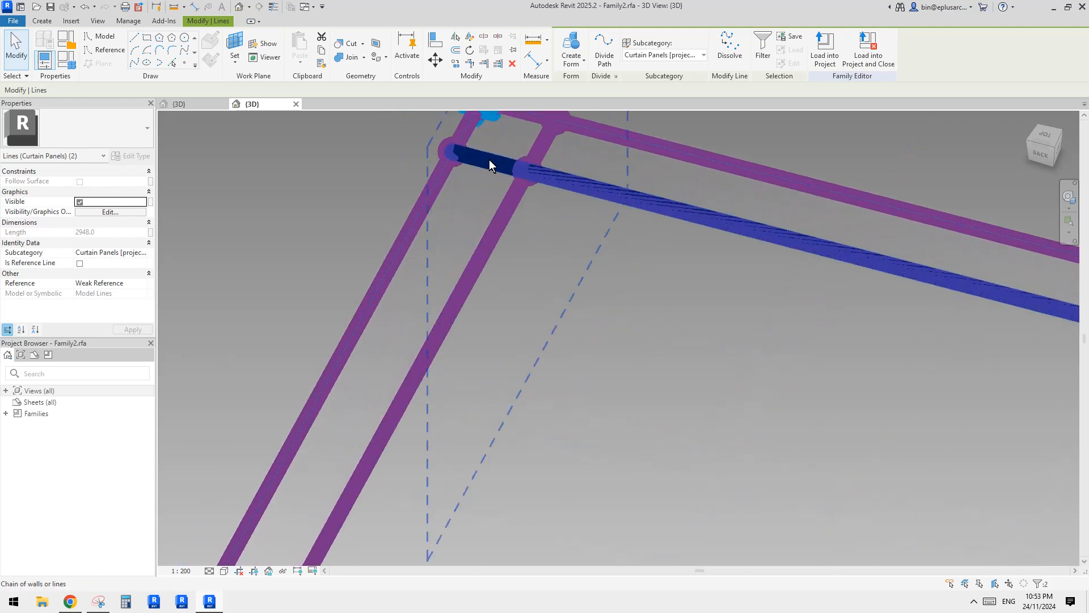
middle_drag(492, 161, 450, 351)
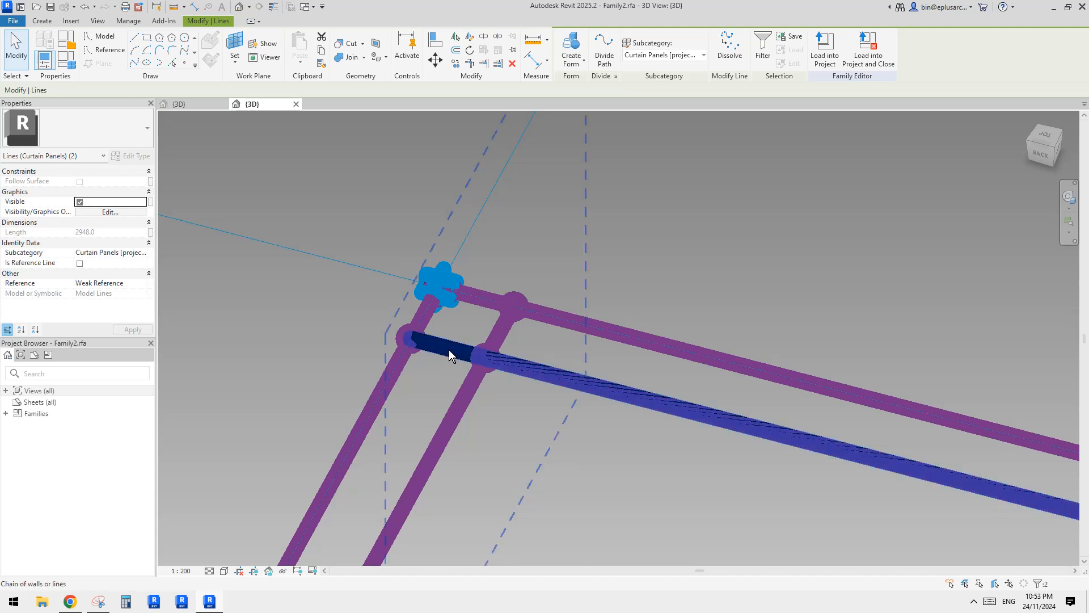
ctrl+click(448, 352)
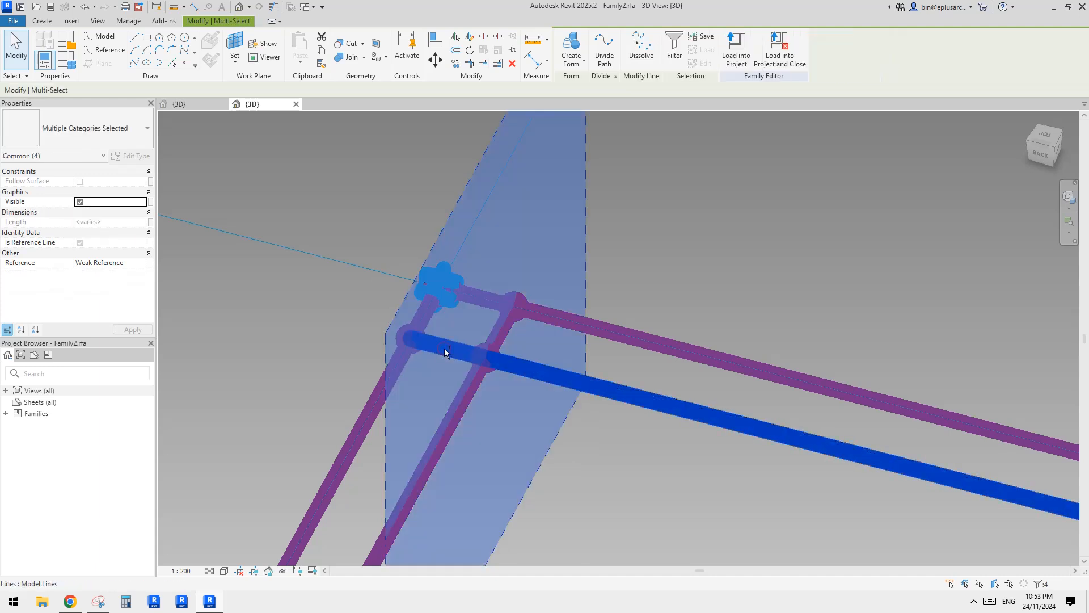
scroll(447, 348, down, 6)
key(Escape)
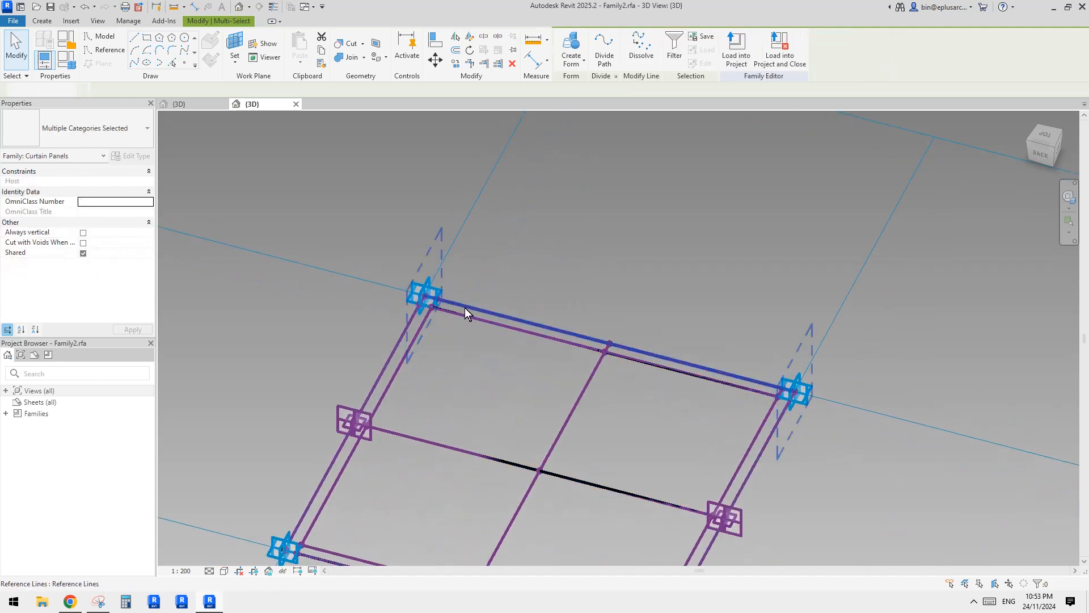
Select the inner top, horizontal middle and outer bottom splines and make all three reference lines.
scroll(426, 307, up, 5)
scroll(422, 301, up, 2)
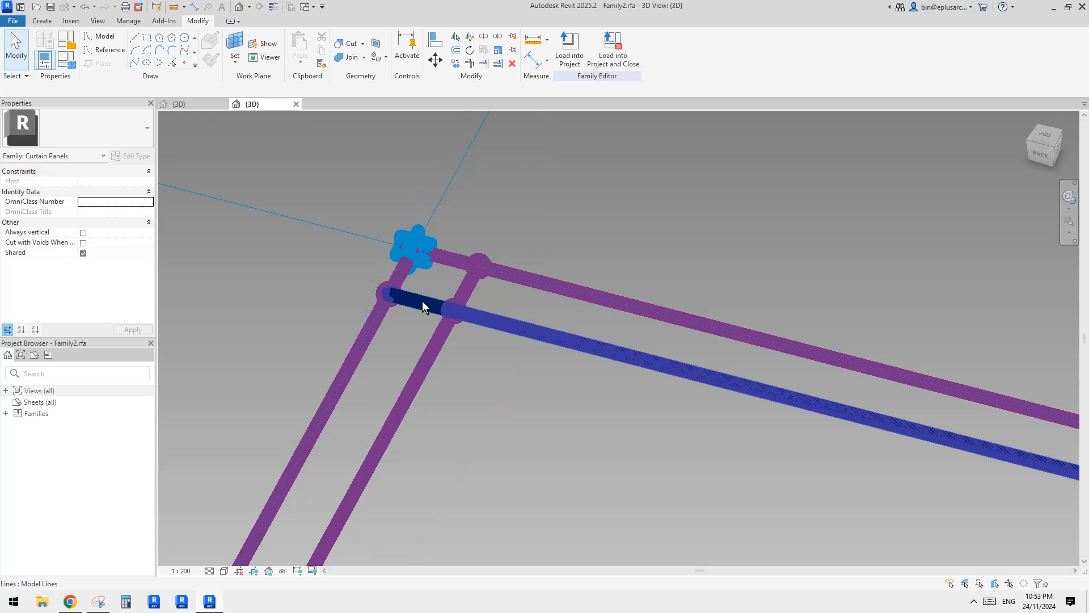
click(422, 301)
scroll(422, 301, down, 5)
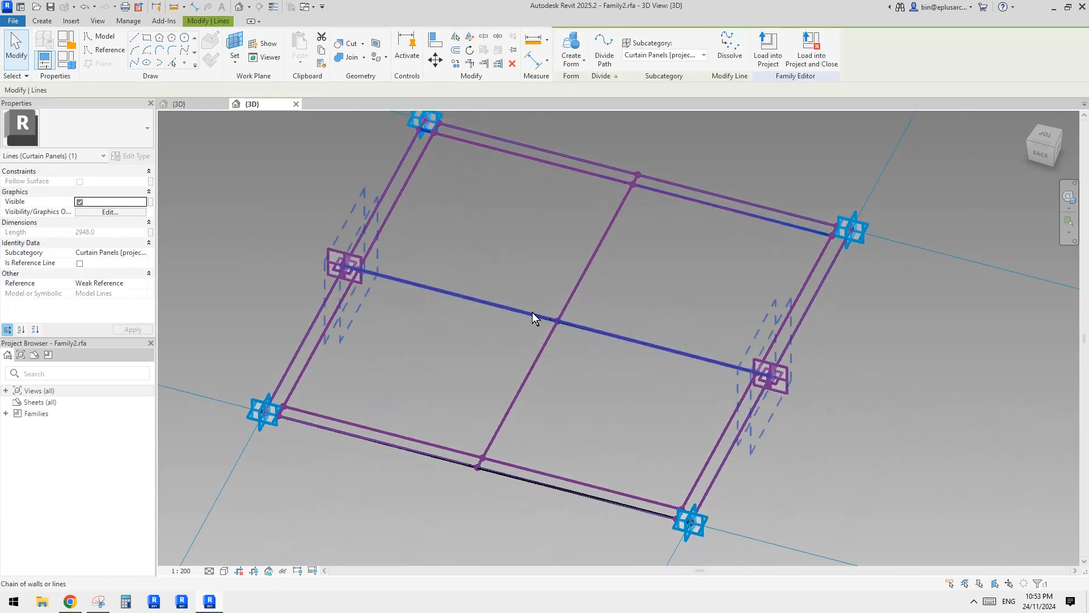
ctrl+click(530, 311)
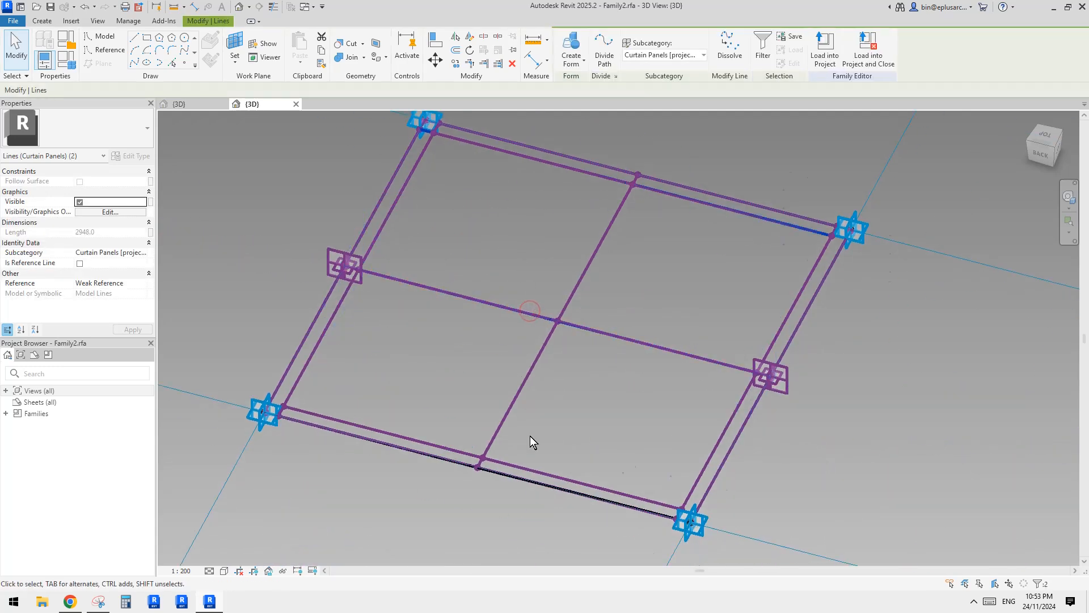
ctrl+click(517, 475)
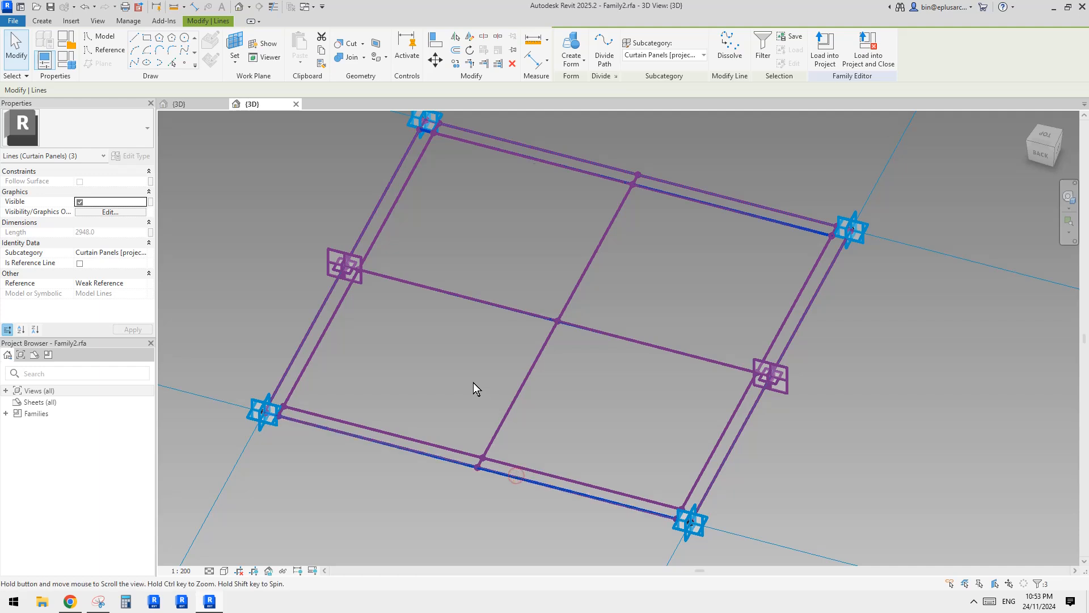
middle_drag(490, 124, 502, 140)
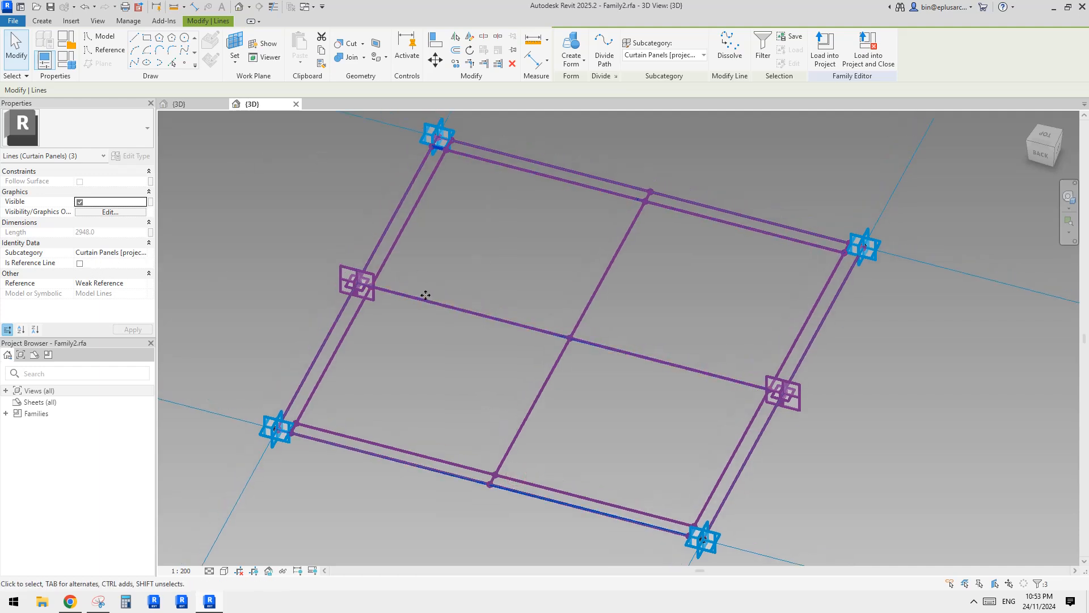
click(82, 264)
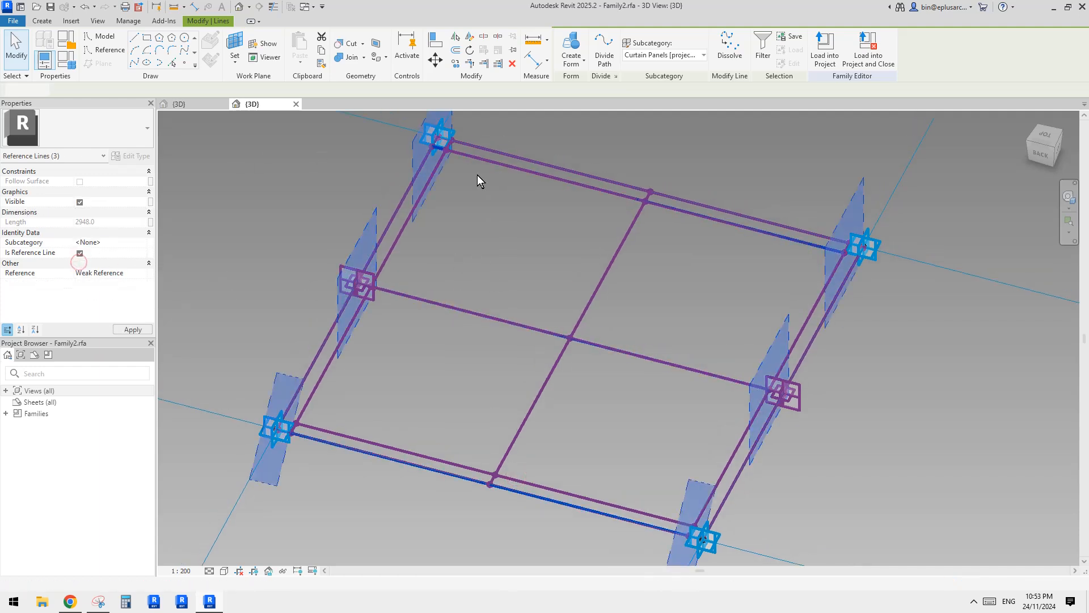
Create a surface form from the three selected horizontal reference lines and select the form.
ctrl+middle_drag(470, 238, 497, 266)
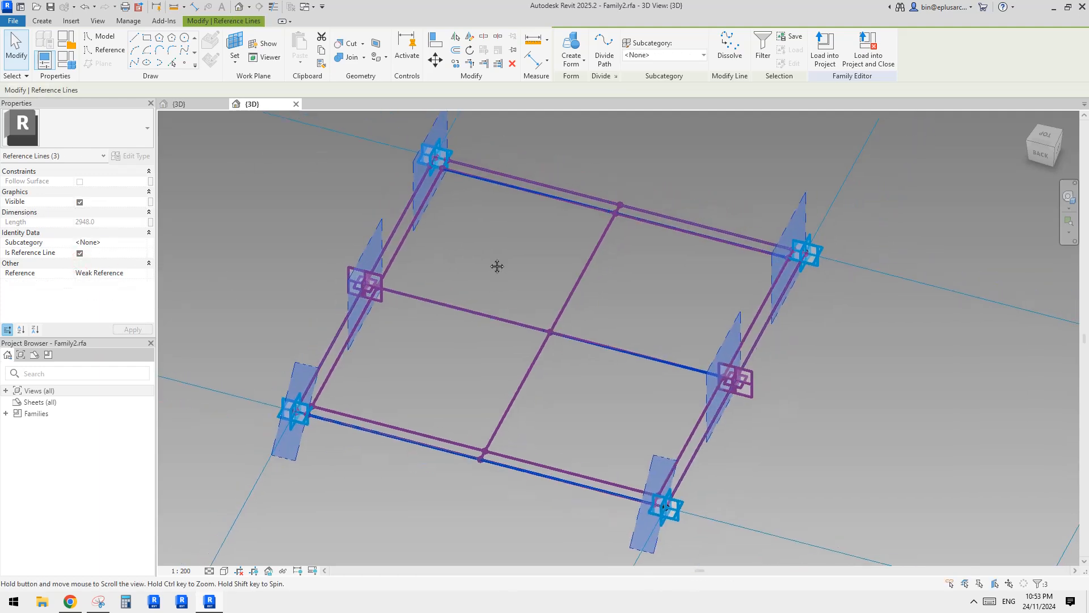
click(572, 46)
shift+middle_drag(655, 206, 750, 273)
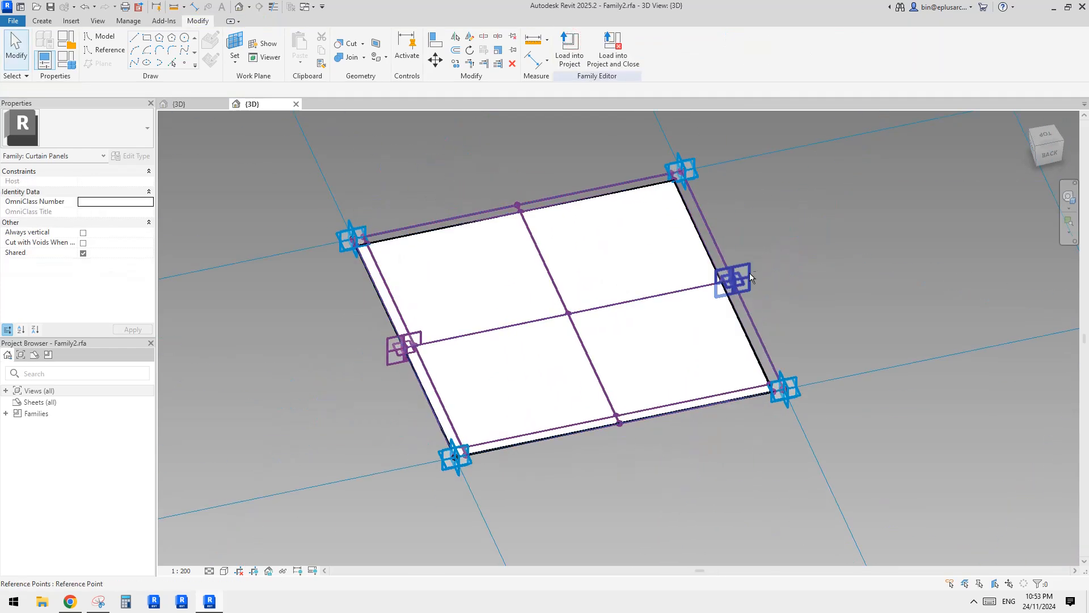
click(584, 264)
shift+middle_drag(584, 265, 509, 314)
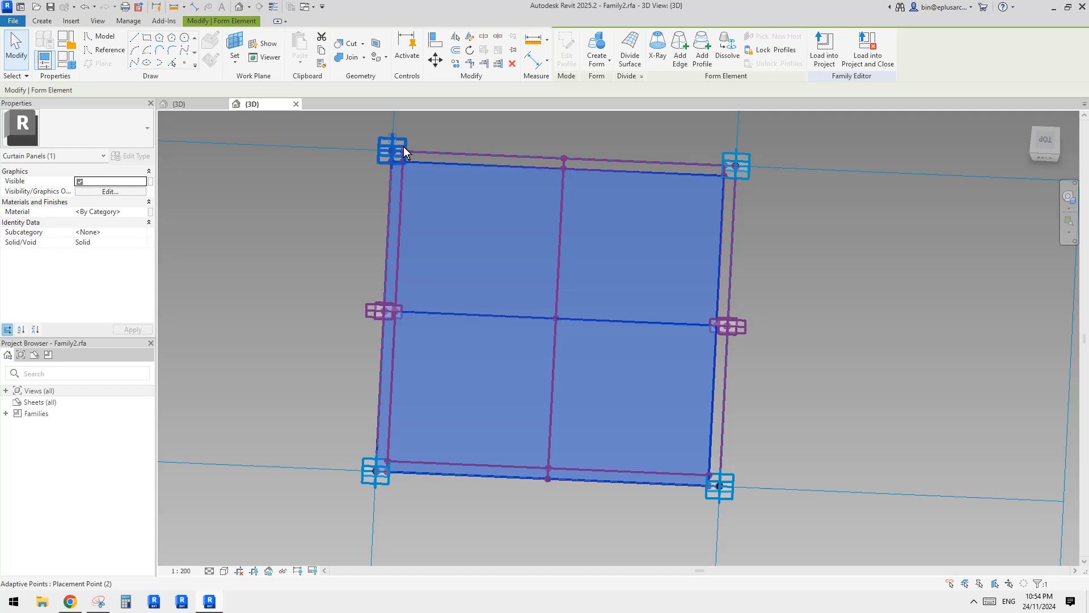
shift+middle_drag(405, 152, 457, 200)
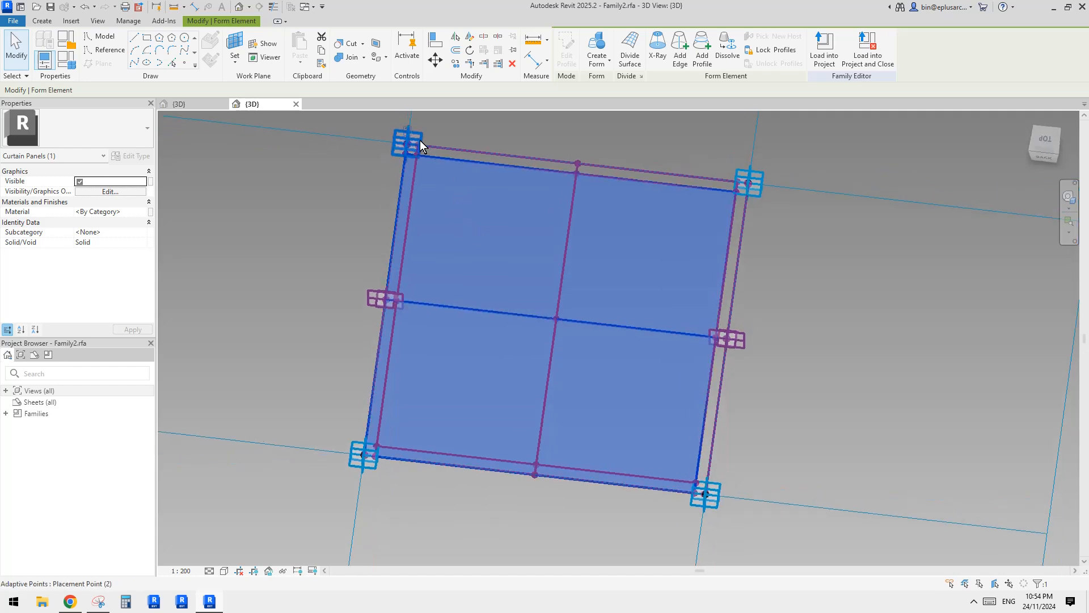
Try to draw a spline through the points clustered at the upper-left corner and the neighbouring offset point.
scroll(421, 142, up, 2)
key(Escape)
scroll(413, 148, up, 3)
middle_drag(411, 147, 500, 345)
scroll(500, 345, up, 3)
drag(376, 250, 515, 329)
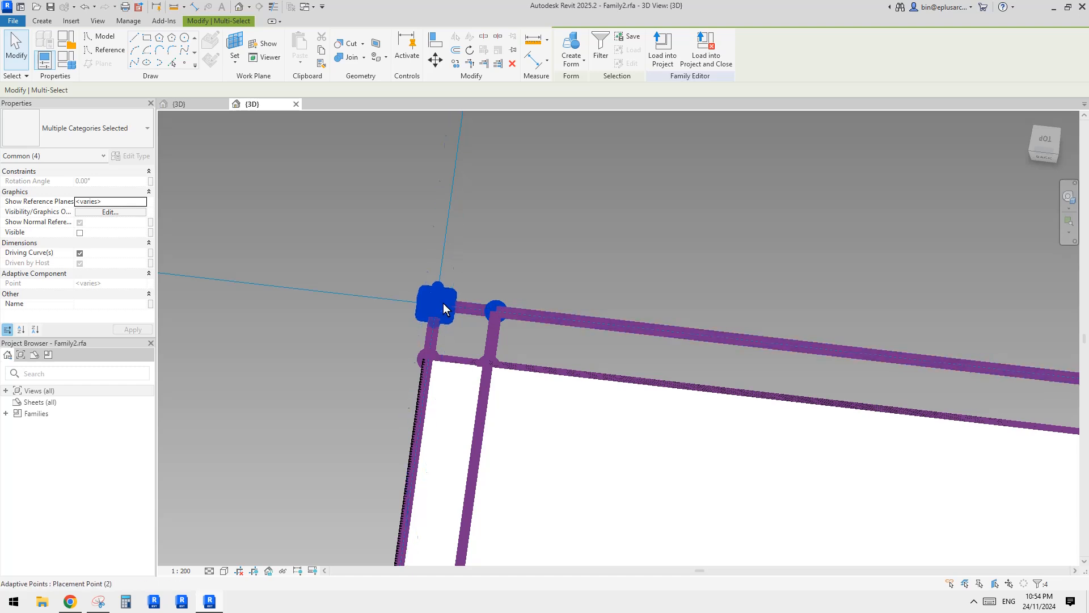
click(135, 62)
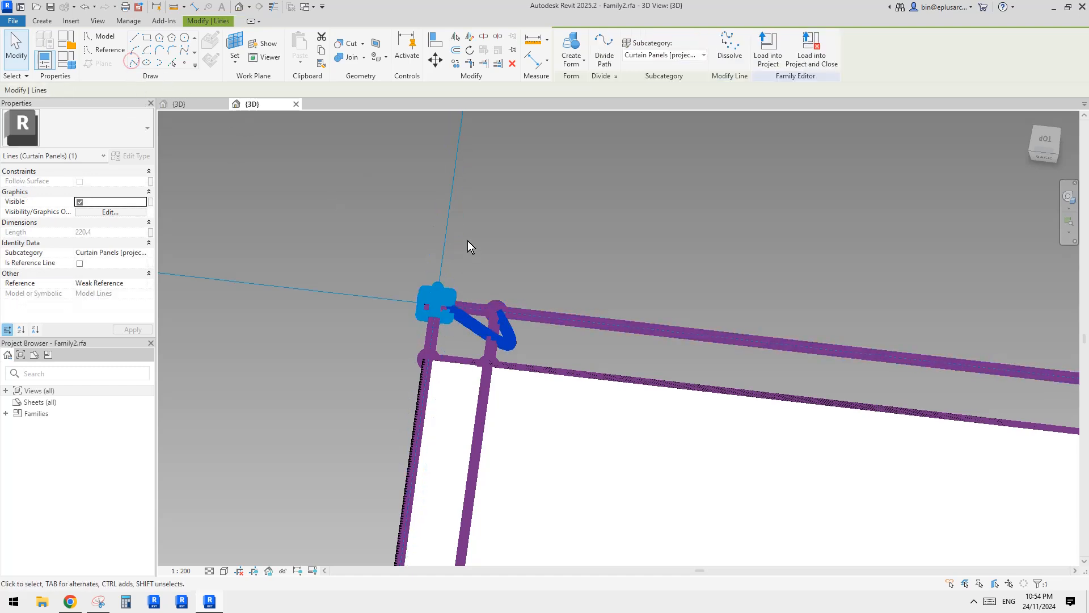
middle_drag(493, 260, 491, 229)
scroll(416, 273, up, 5)
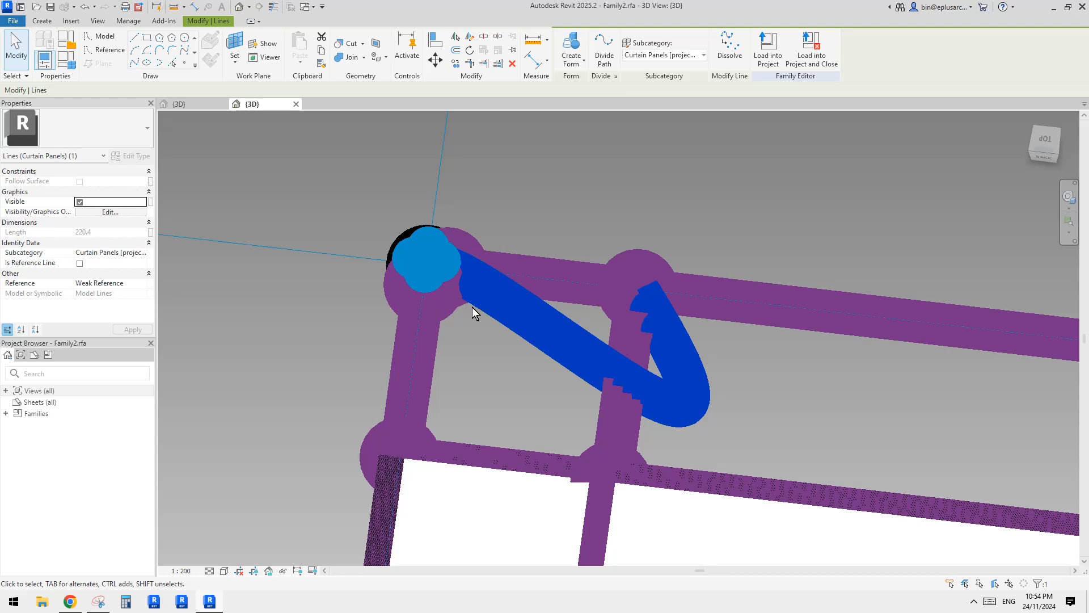
Switch to thin line display and dissolve the looping spline at the upper-left corner.
key(l)
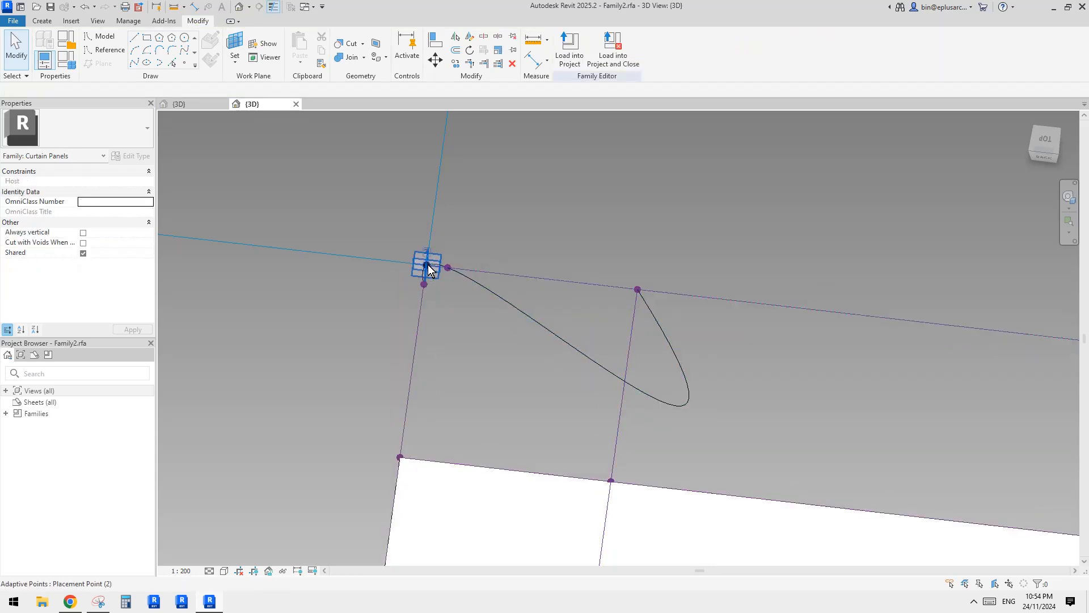
middle_drag(538, 314, 510, 303)
scroll(476, 302, down, 1)
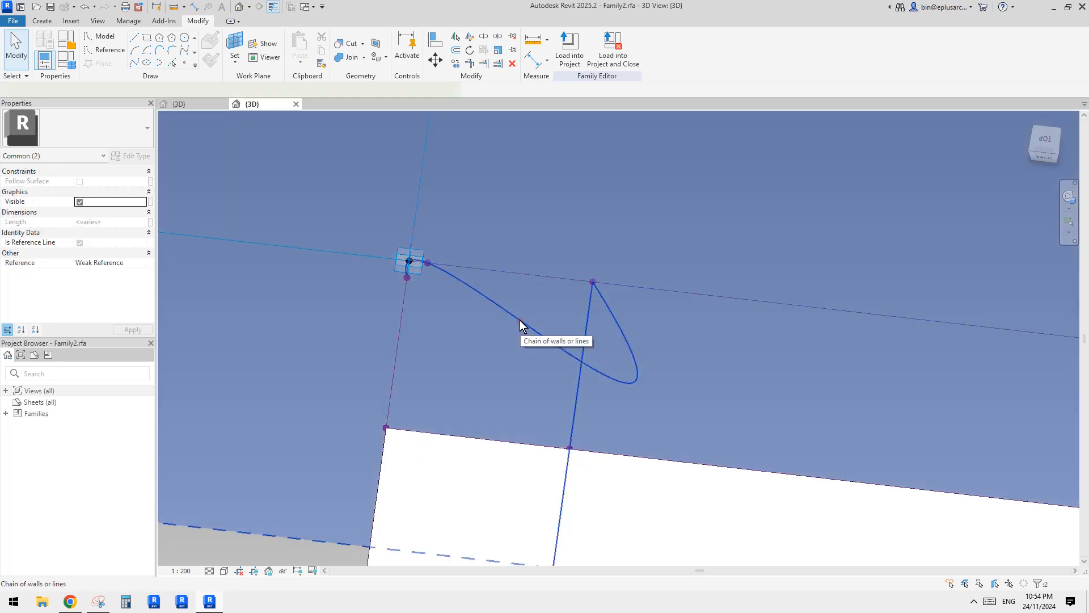
click(519, 320)
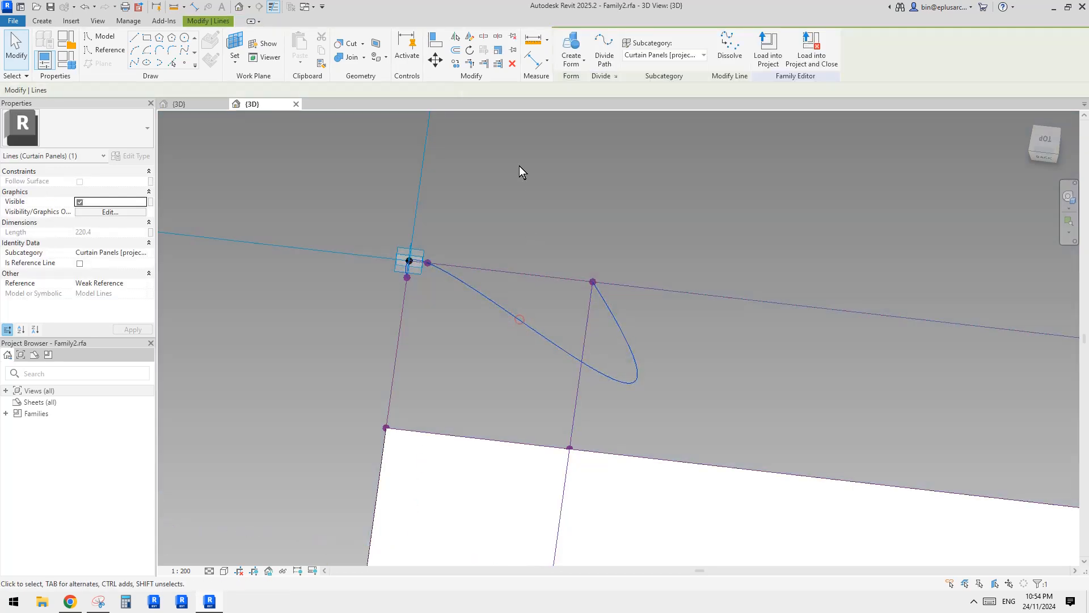
click(731, 60)
scroll(427, 274, up, 2)
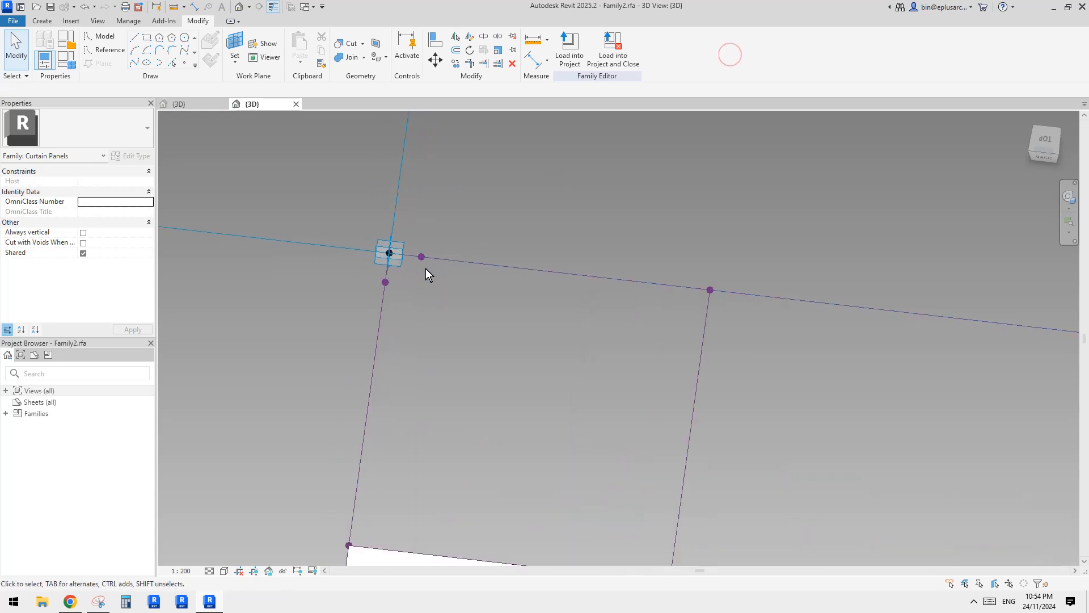
Draw a short spline from the upper-left corner's placement point to the neighbouring offset point on the outer top line.
click(381, 259)
ctrl+click(710, 289)
scroll(608, 250, down, 2)
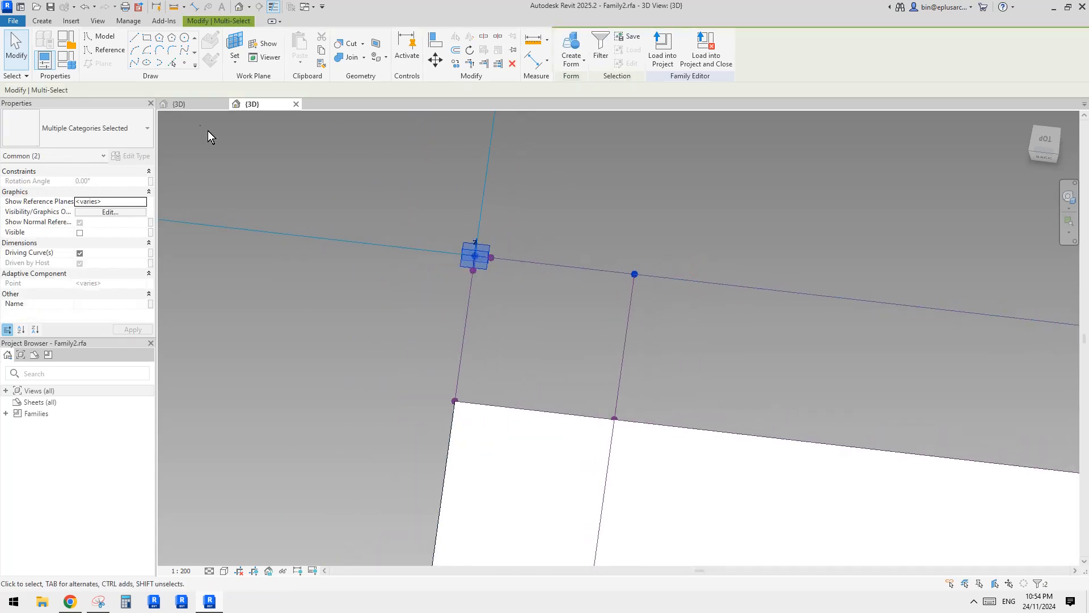
click(134, 63)
scroll(590, 267, down, 3)
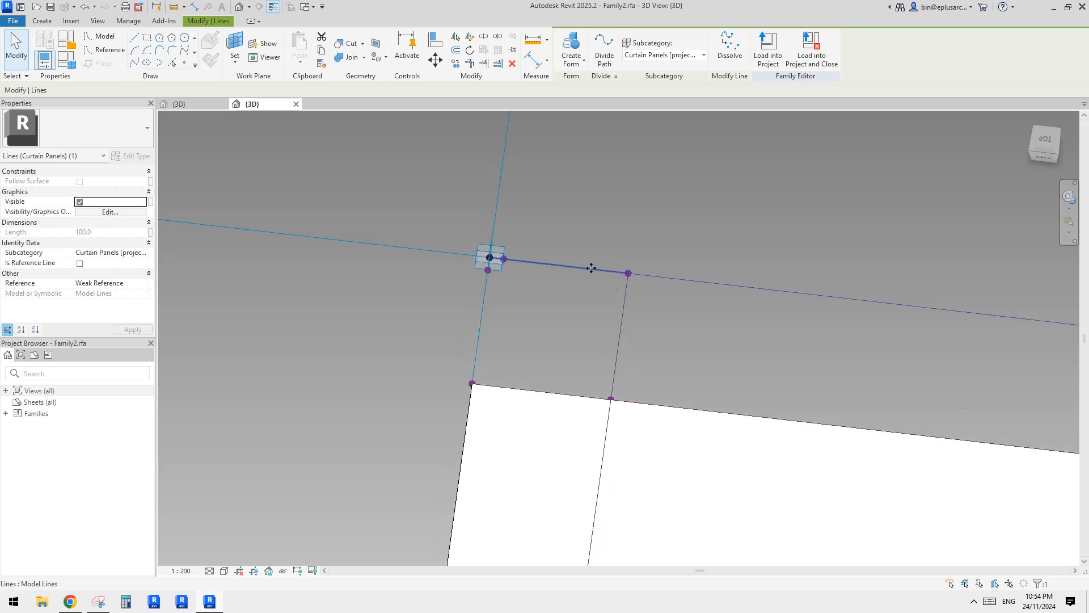
Examine the two reference points at the top end of the inner left vertical line.
scroll(589, 268, down, 2)
middle_drag(620, 287, 498, 193)
scroll(474, 182, up, 4)
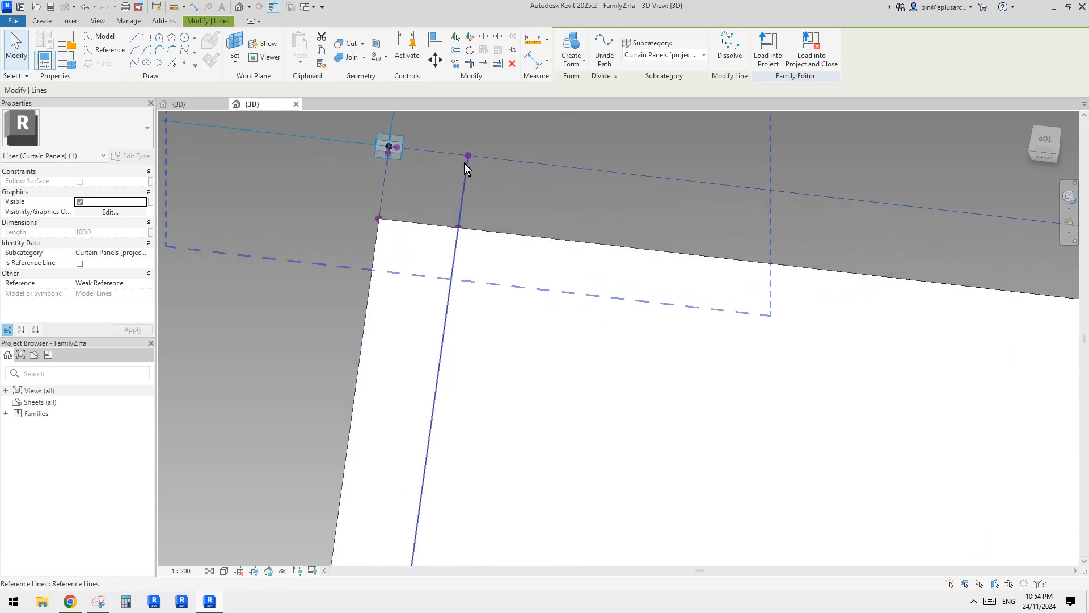
drag(456, 133, 487, 171)
ctrl+drag(445, 217, 470, 245)
scroll(512, 248, down, 7)
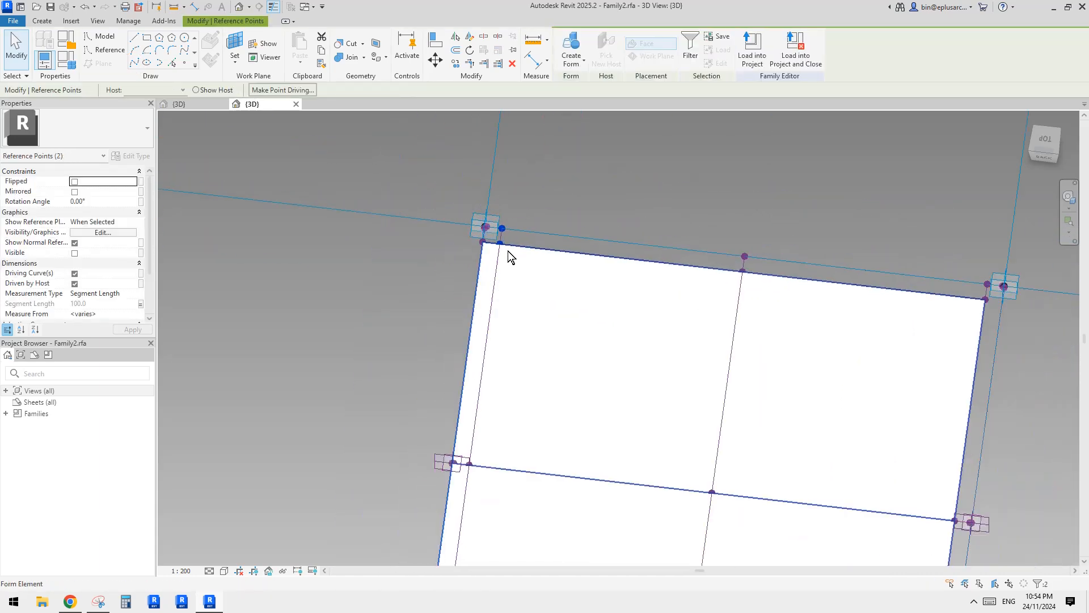
middle_drag(608, 313, 497, 149)
scroll(653, 359, up, 7)
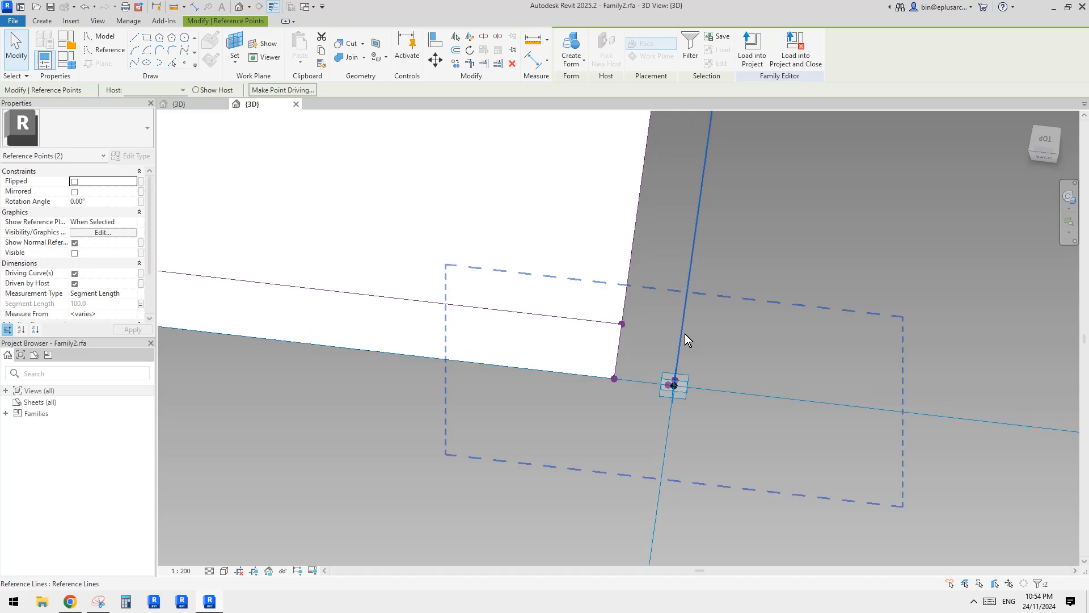
Check which offset parameter is linked to the reference point on the panel's right edge just above the lower-right corner.
middle_drag(219, 211, 287, 264)
scroll(482, 375, down, 3)
shift+middle_drag(549, 333, 610, 379)
click(684, 392)
click(690, 389)
shift+middle_drag(688, 390, 137, 309)
click(141, 303)
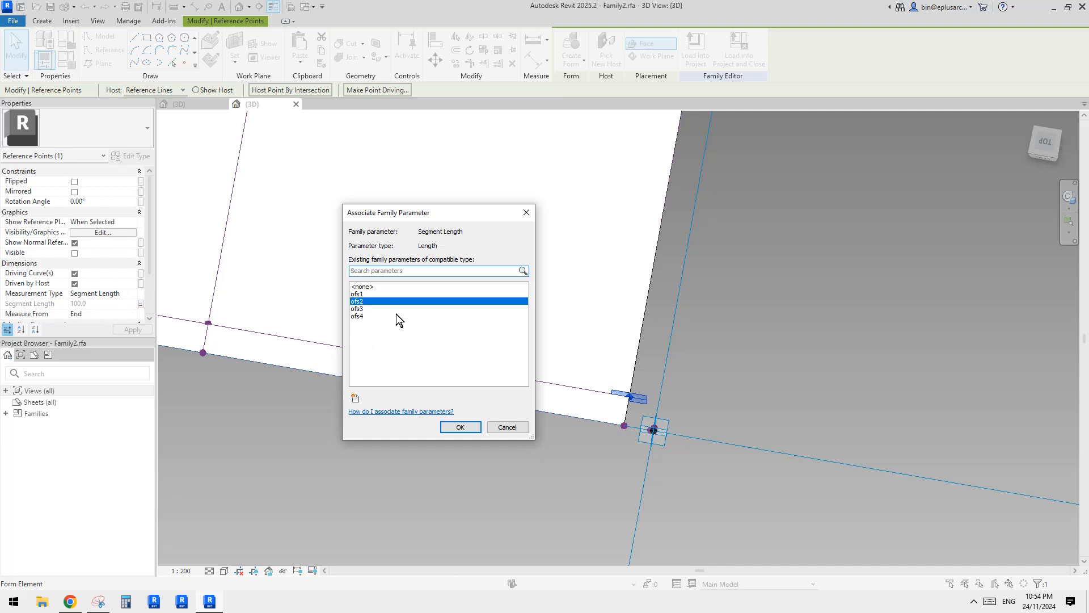
key(Escape)
Place a reference point on the outer right line just above the lower-right corner and set its measurement type to Segment Length.
middle_drag(494, 296, 489, 300)
click(186, 64)
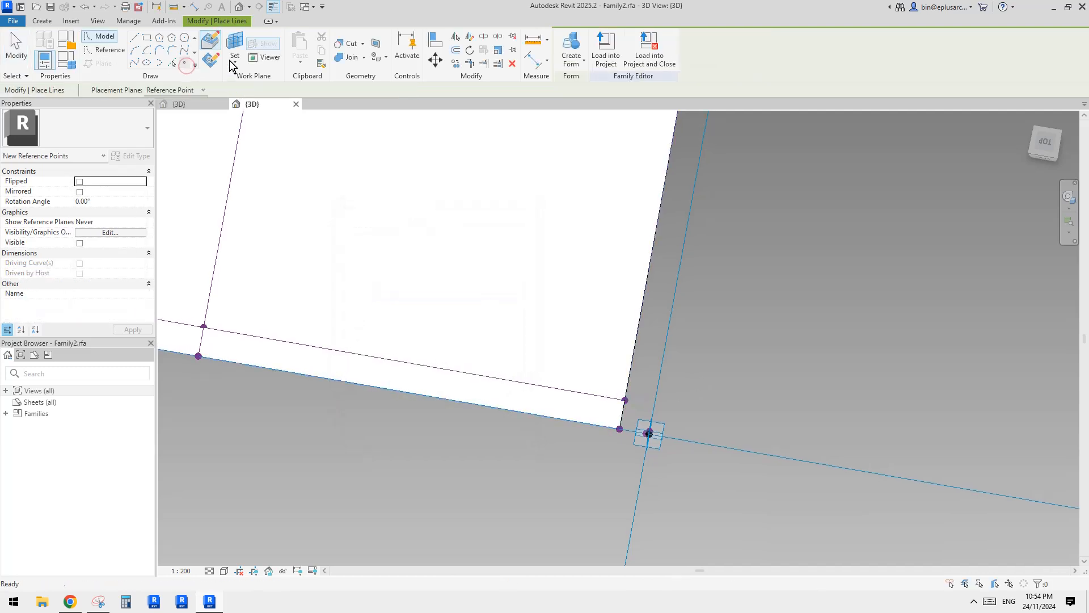
click(656, 391)
key(Escape)
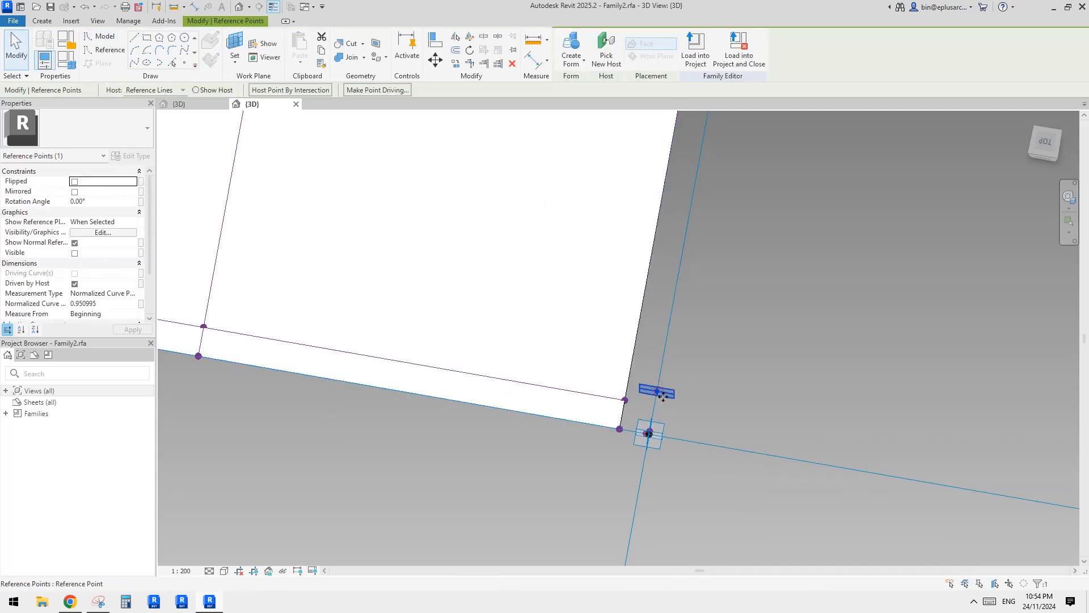
click(131, 294)
click(96, 320)
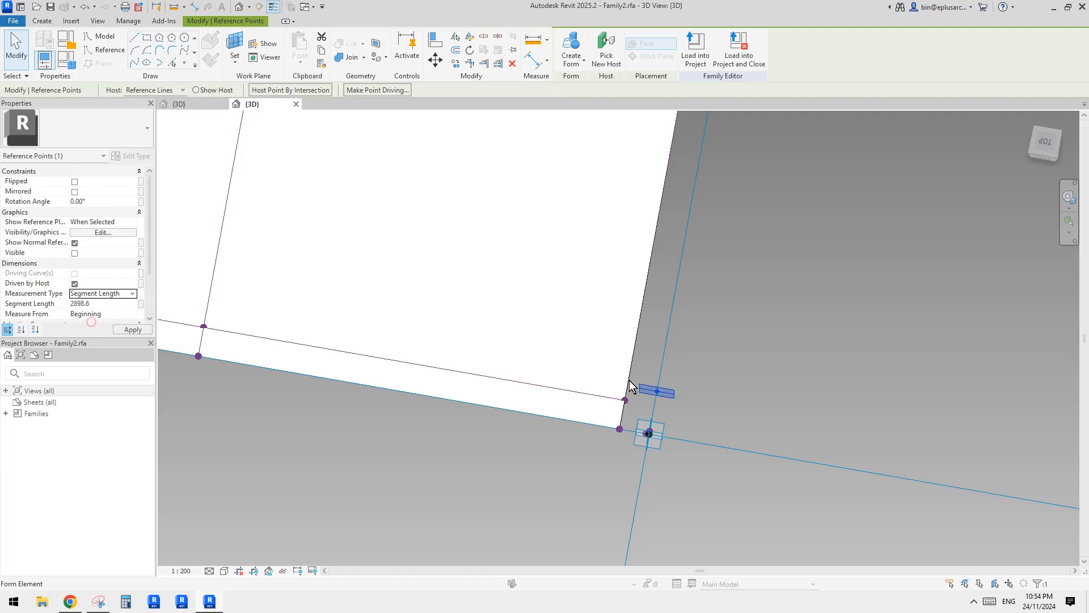
Measure the new reference point from the End of its line and link its segment length to ofs2.
click(716, 421)
click(658, 391)
scroll(701, 414, down, 3)
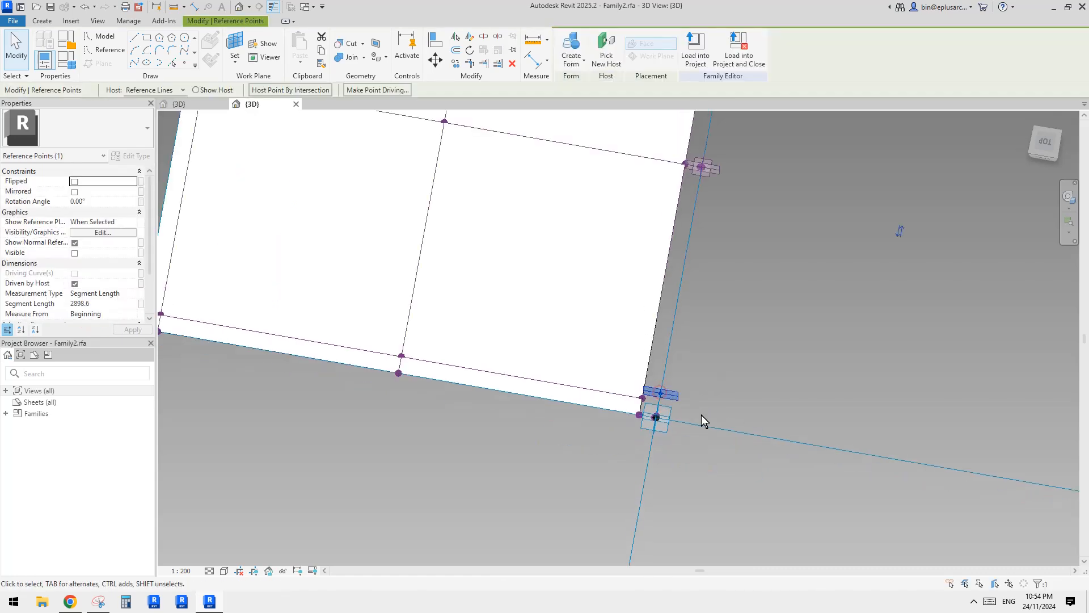
click(832, 287)
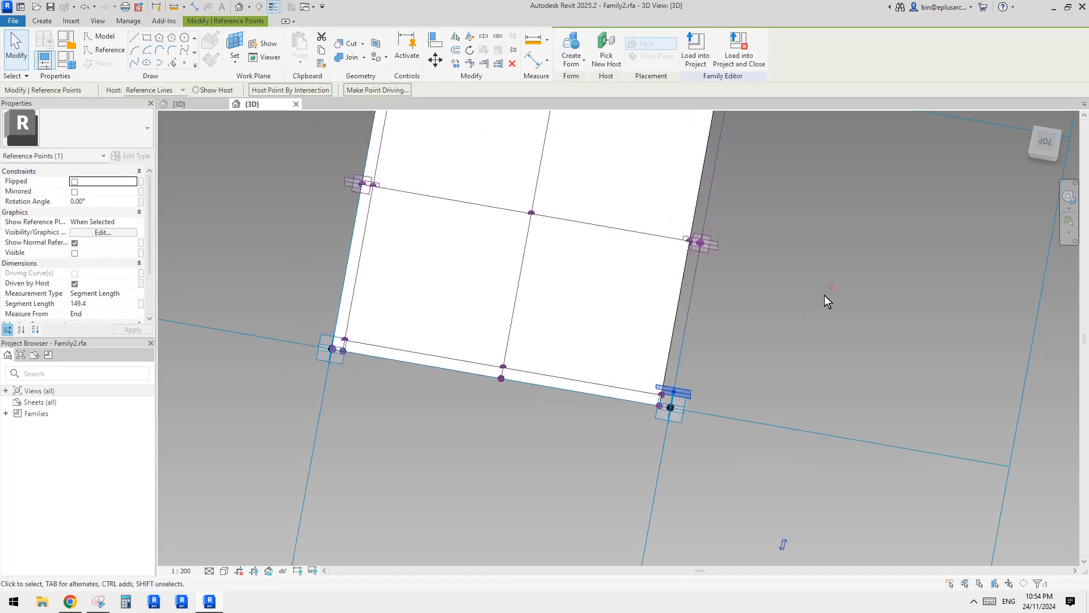
scroll(678, 386, up, 5)
click(141, 305)
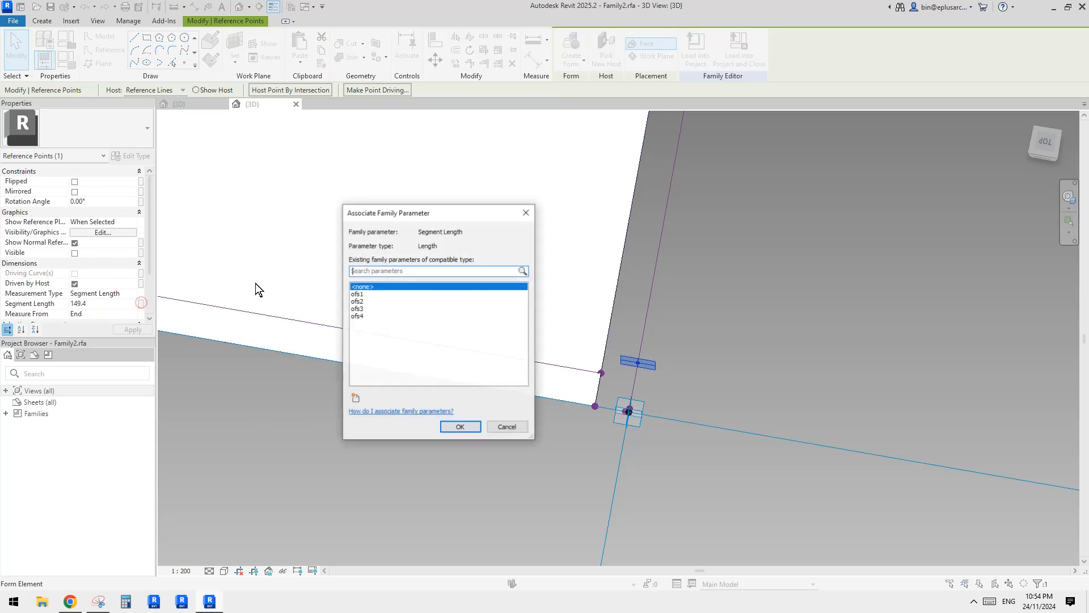
click(361, 302)
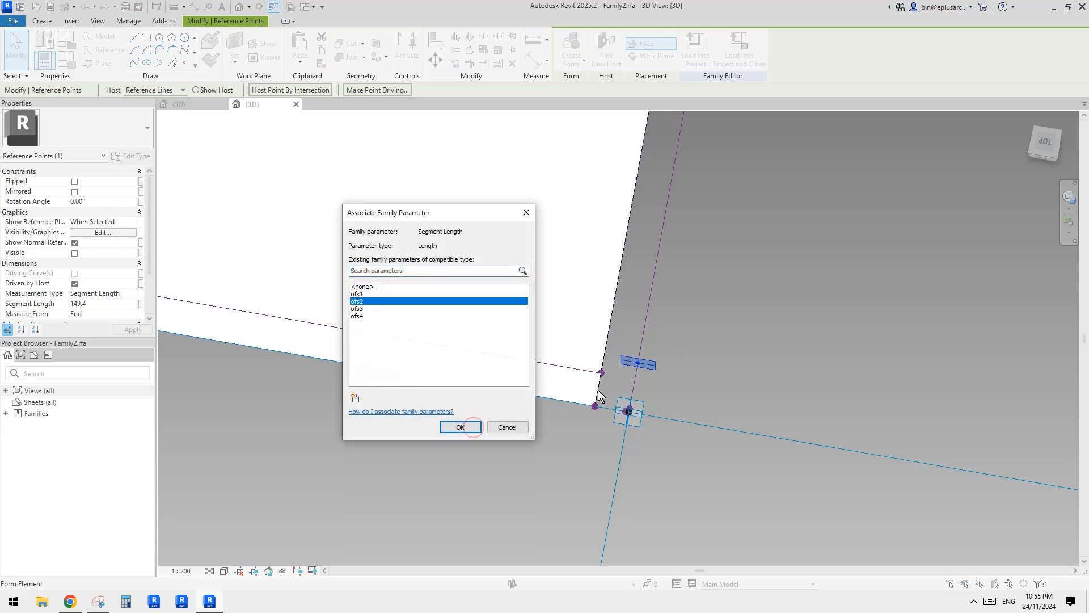
click(460, 426)
key(Escape)
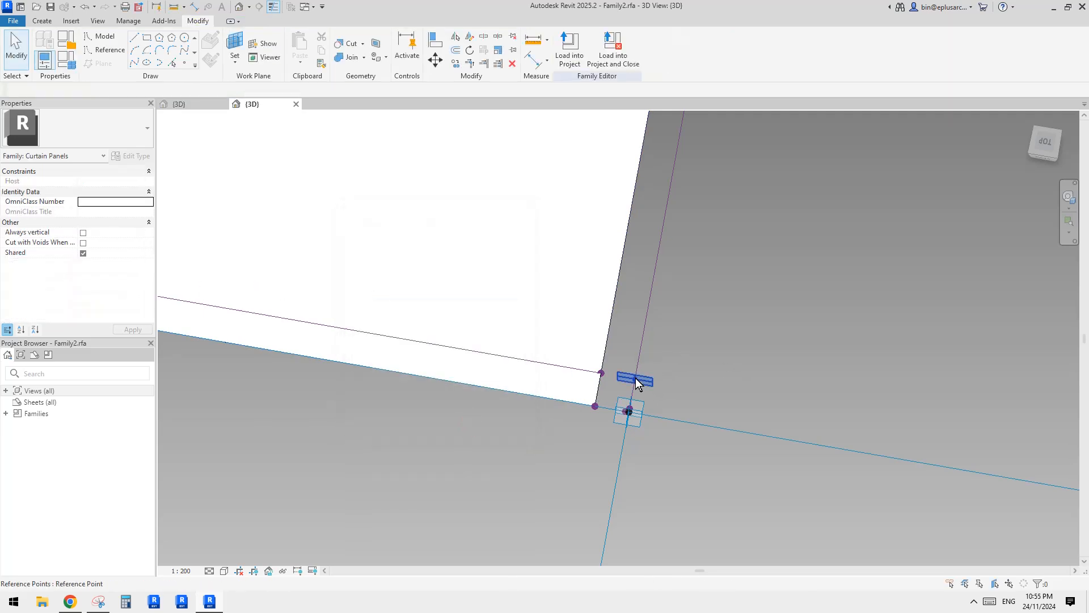
Draw a curved spline across the panel through the two offset points near the lower-right corner and the two near the upper-left corner.
click(636, 378)
ctrl+click(602, 374)
scroll(573, 358, down, 5)
middle_drag(449, 233, 528, 469)
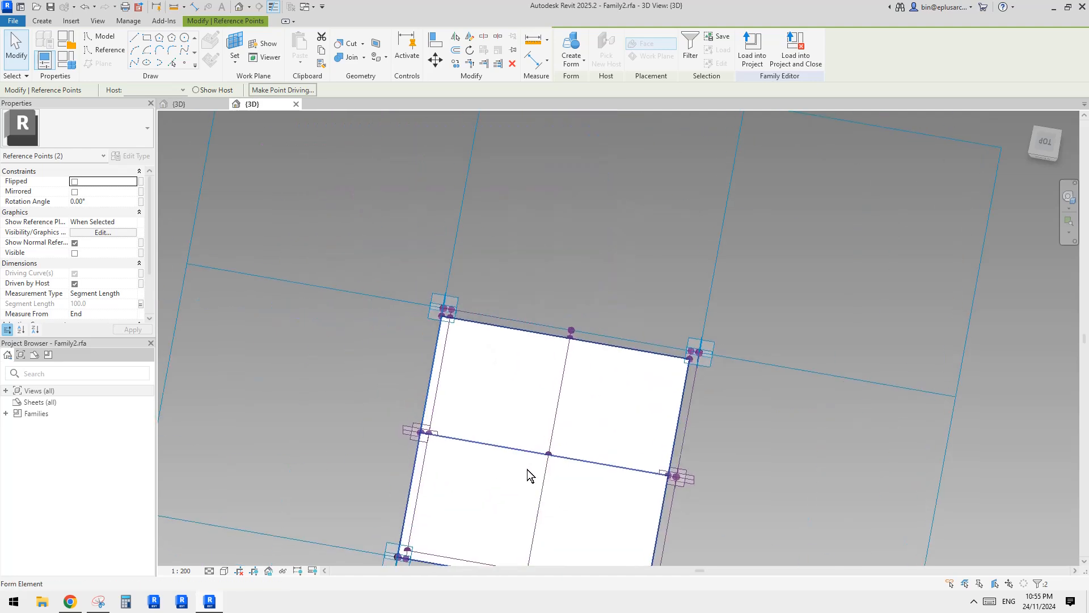
scroll(444, 322, up, 8)
ctrl+click(471, 308)
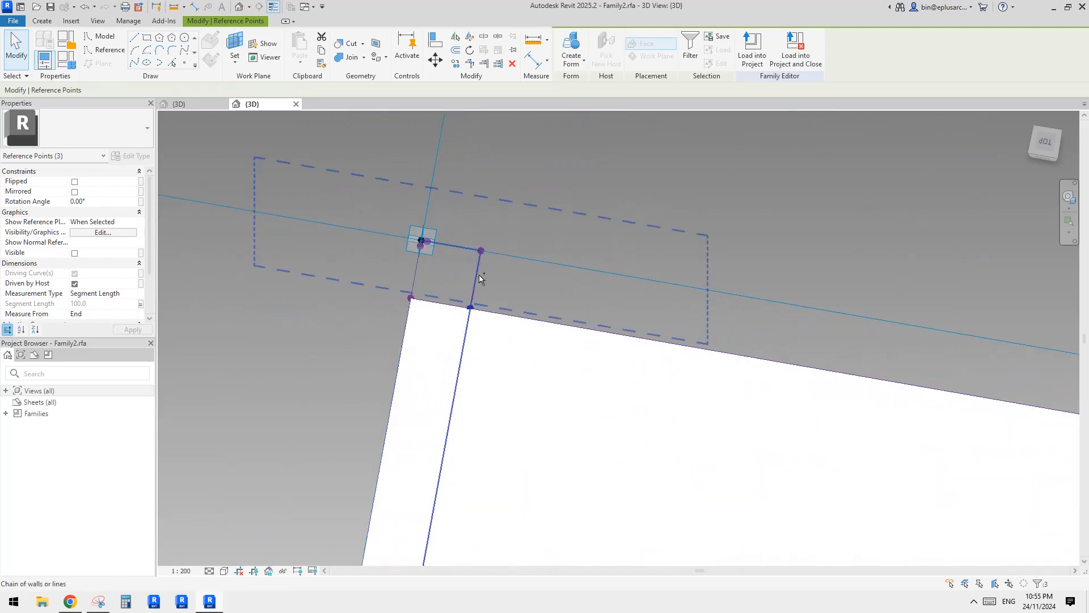
ctrl+click(480, 250)
click(135, 63)
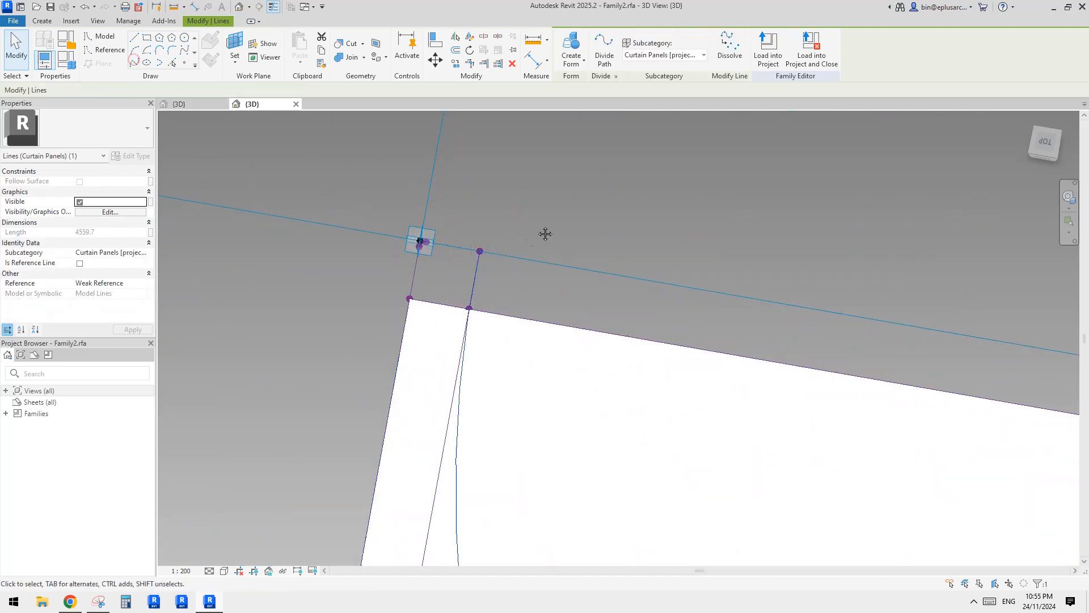
Draw a short spline from the curve's end on the outer right line down to the lower-right corner's placement point.
scroll(502, 256, down, 8)
middle_drag(572, 288, 530, 325)
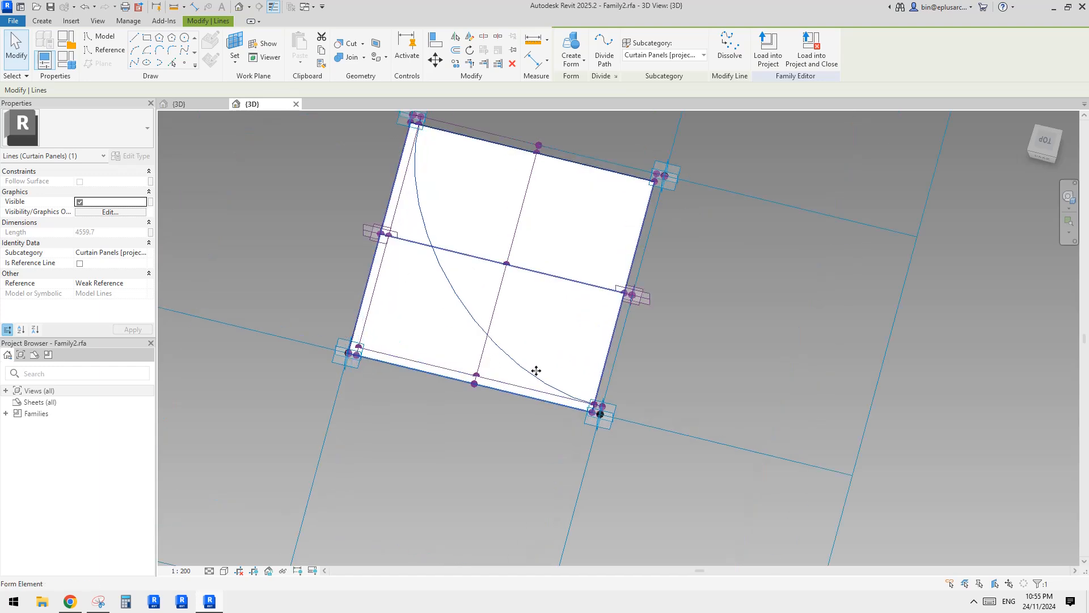
scroll(574, 394, up, 8)
scroll(591, 388, up, 2)
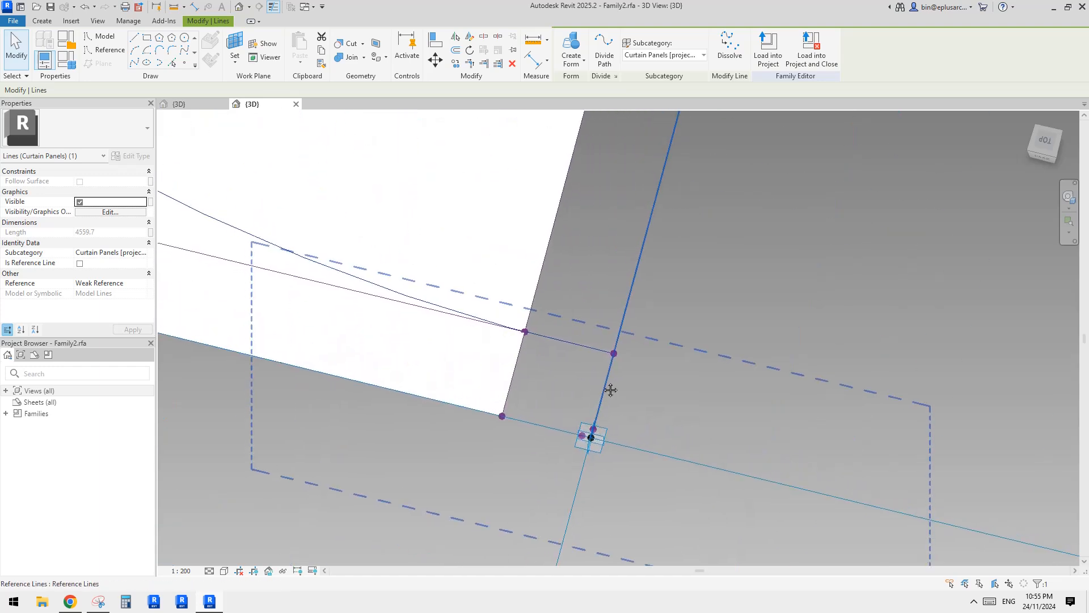
click(615, 352)
scroll(598, 453, up, 3)
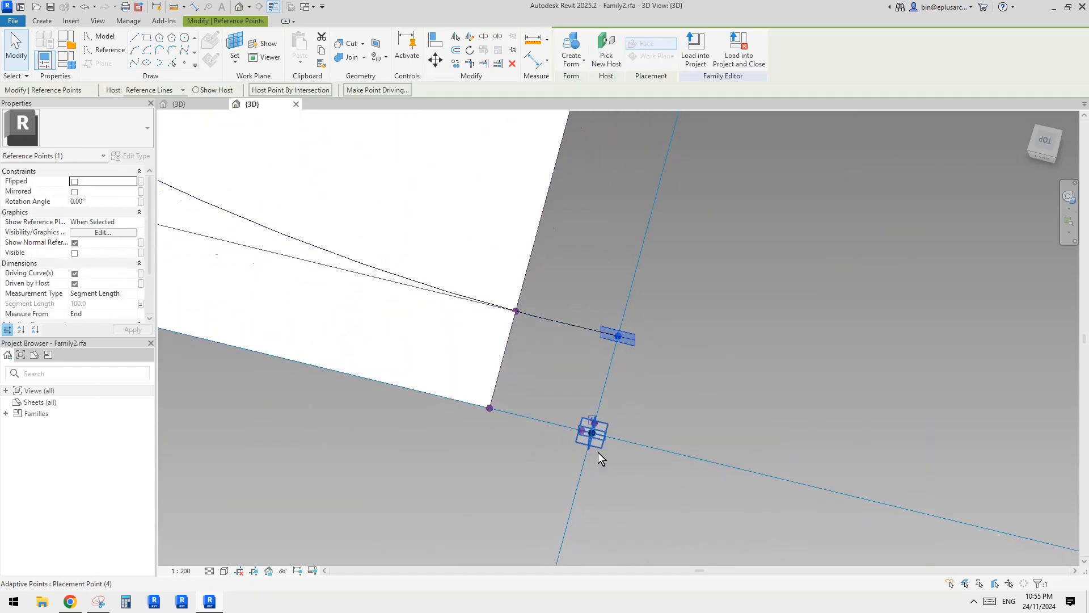
ctrl+click(594, 425)
click(133, 65)
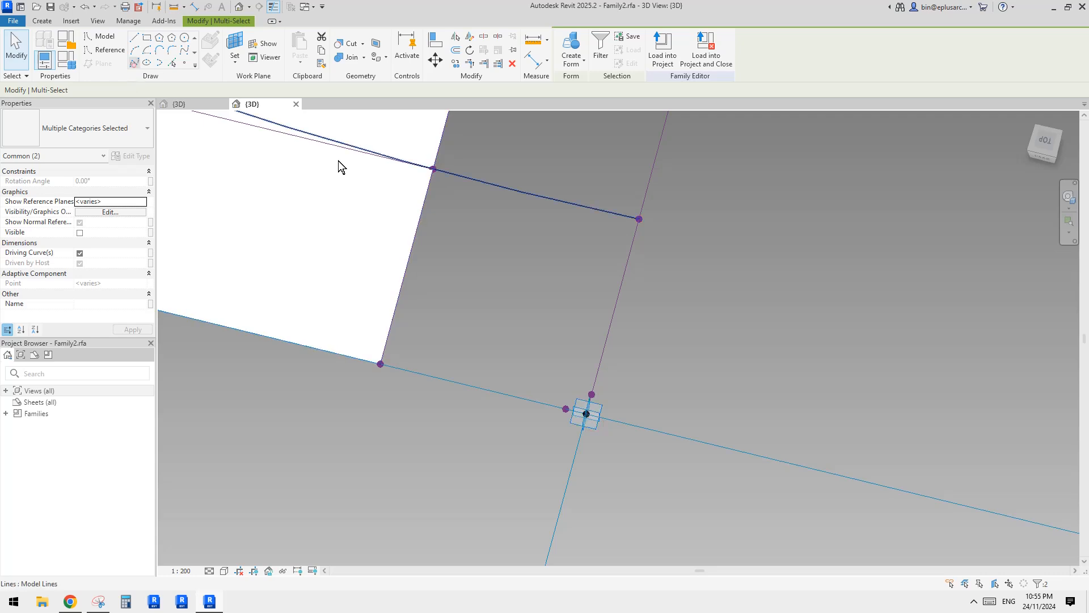
scroll(579, 403, down, 2)
key(Escape)
click(584, 417)
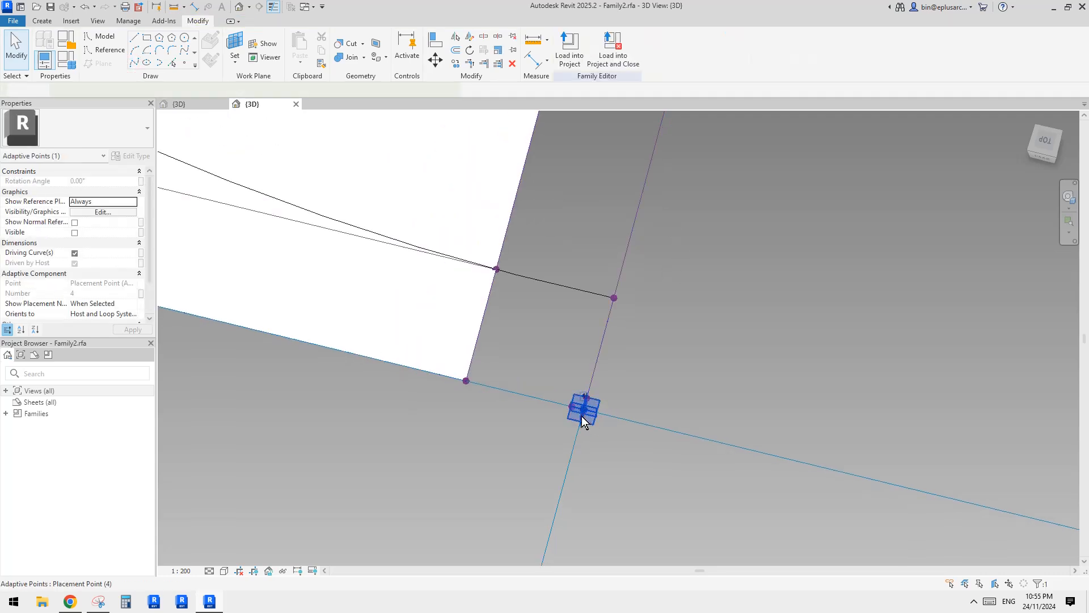
scroll(581, 416, down, 4)
middle_drag(542, 405, 674, 422)
key(Escape)
click(675, 419)
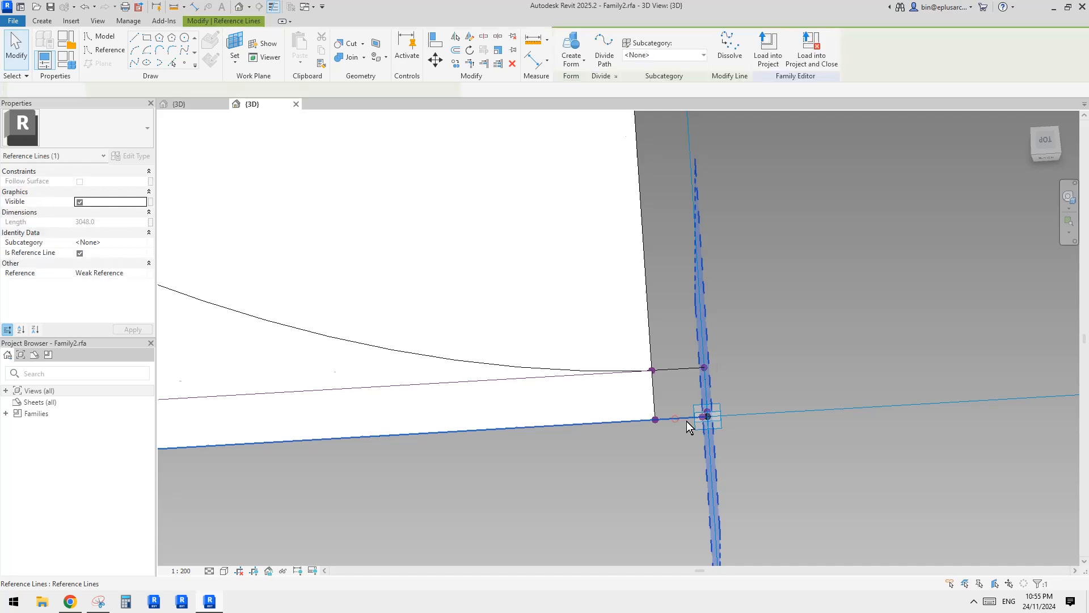
scroll(692, 421, up, 2)
scroll(684, 420, down, 6)
middle_drag(655, 427, 722, 387)
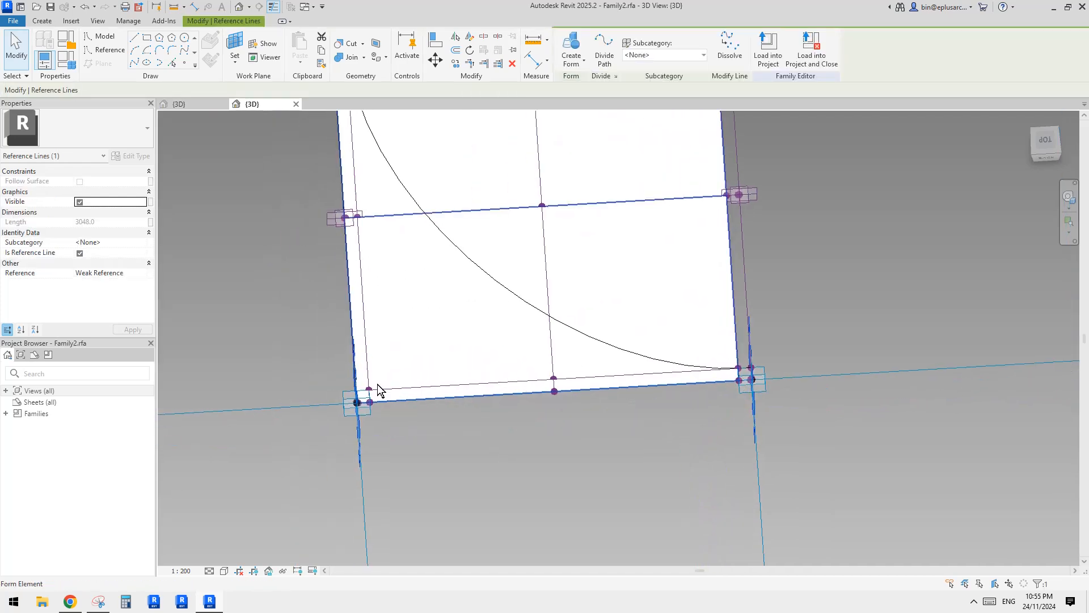
scroll(412, 357, down, 2)
middle_drag(413, 357, 417, 436)
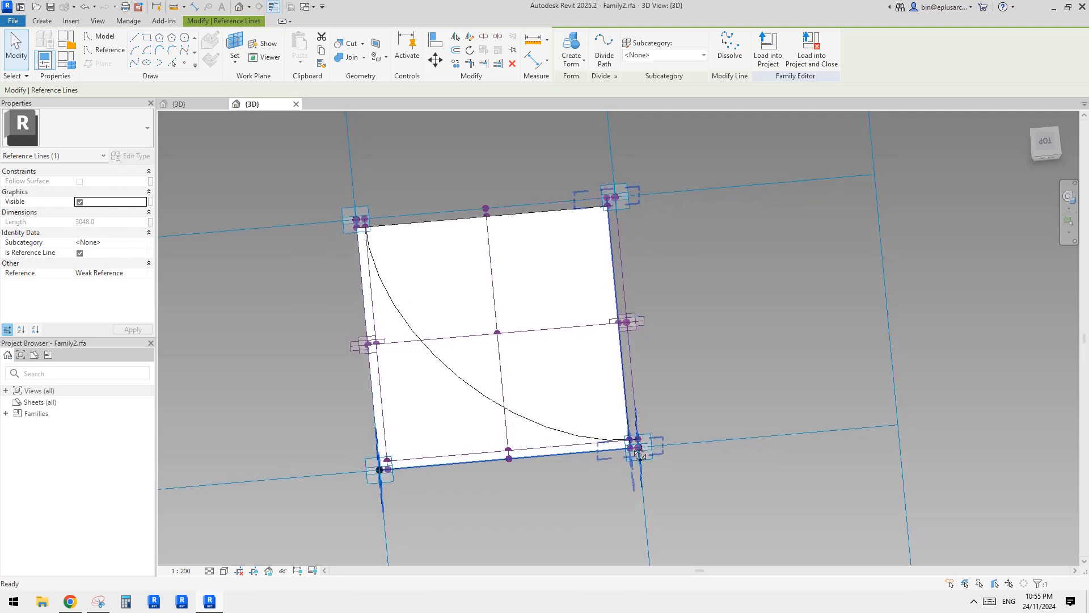
scroll(641, 448, up, 5)
key(Escape)
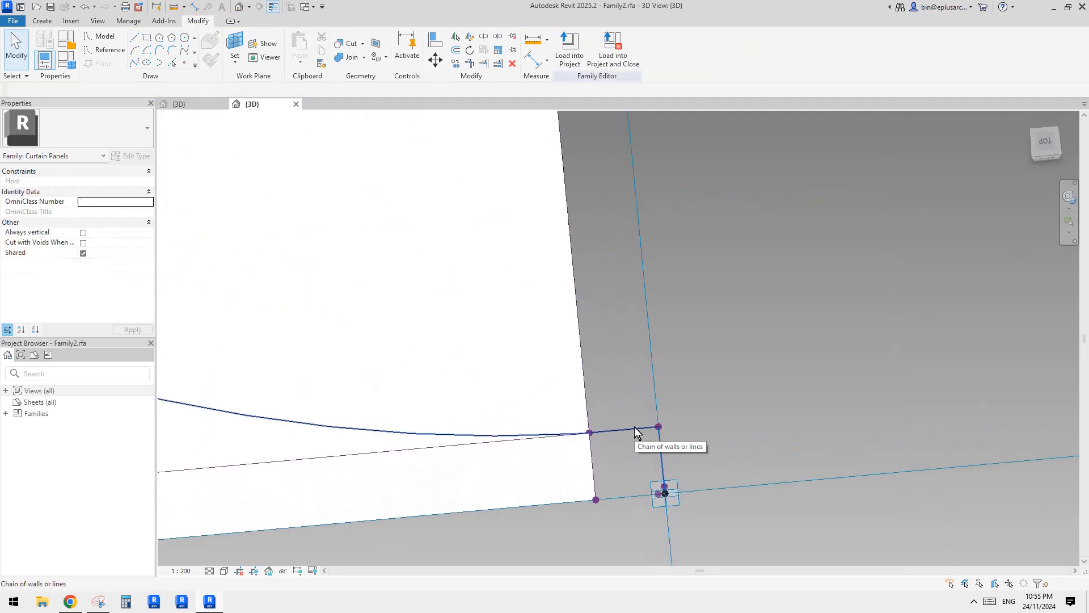
Convert the curved spline and the short splines at the lower-right and upper-left corners into reference lines.
click(634, 427)
scroll(511, 403, down, 3)
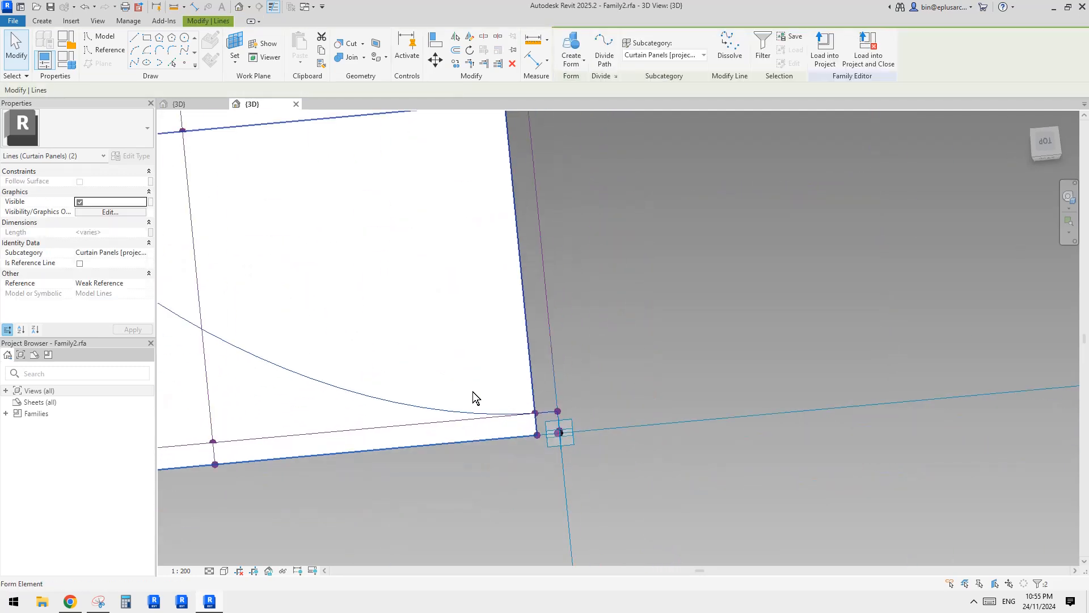
middle_drag(427, 372, 812, 536)
scroll(547, 372, down, 1)
middle_drag(542, 367, 624, 440)
scroll(386, 173, up, 2)
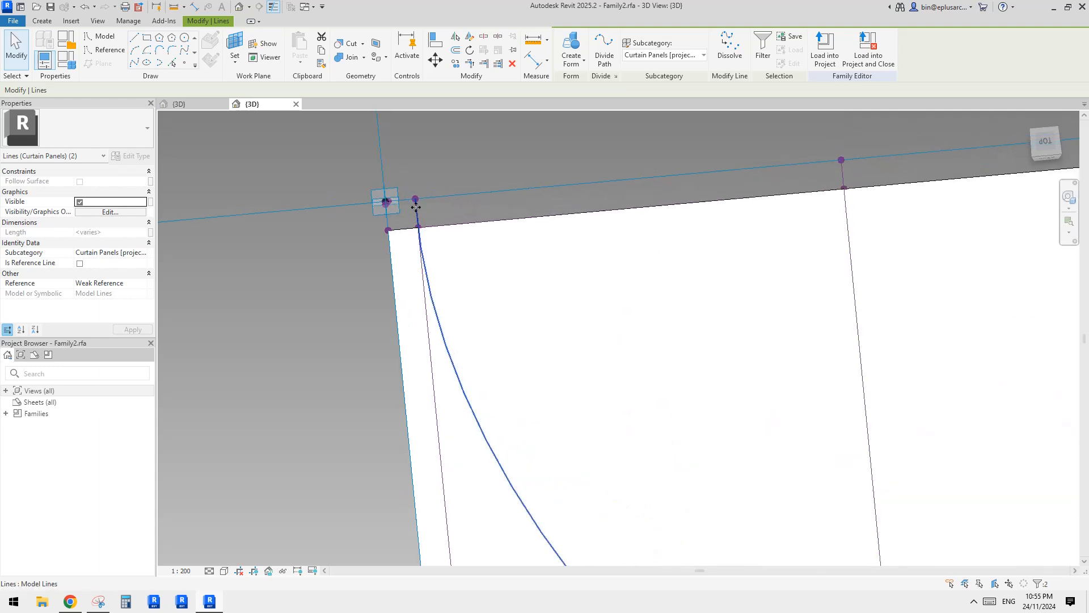
scroll(407, 224, up, 1)
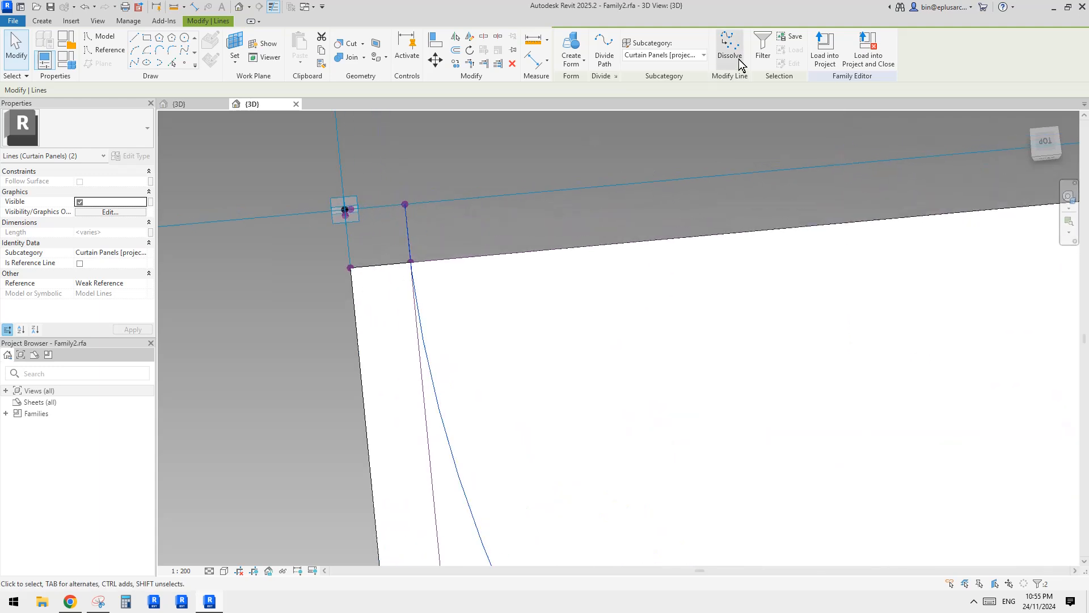
click(766, 52)
key(Escape)
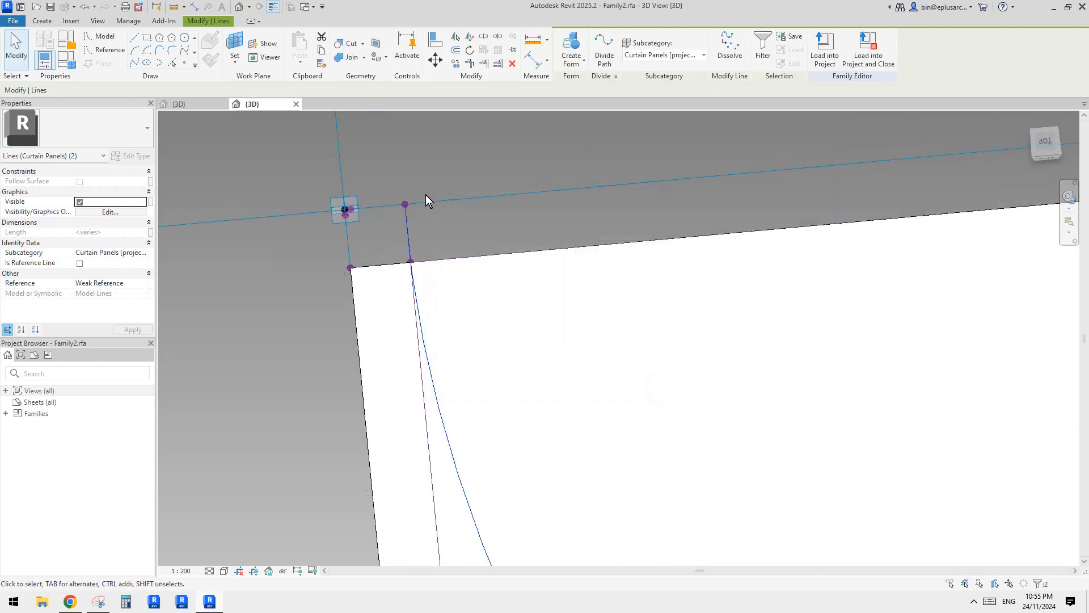
ctrl+click(386, 207)
click(80, 264)
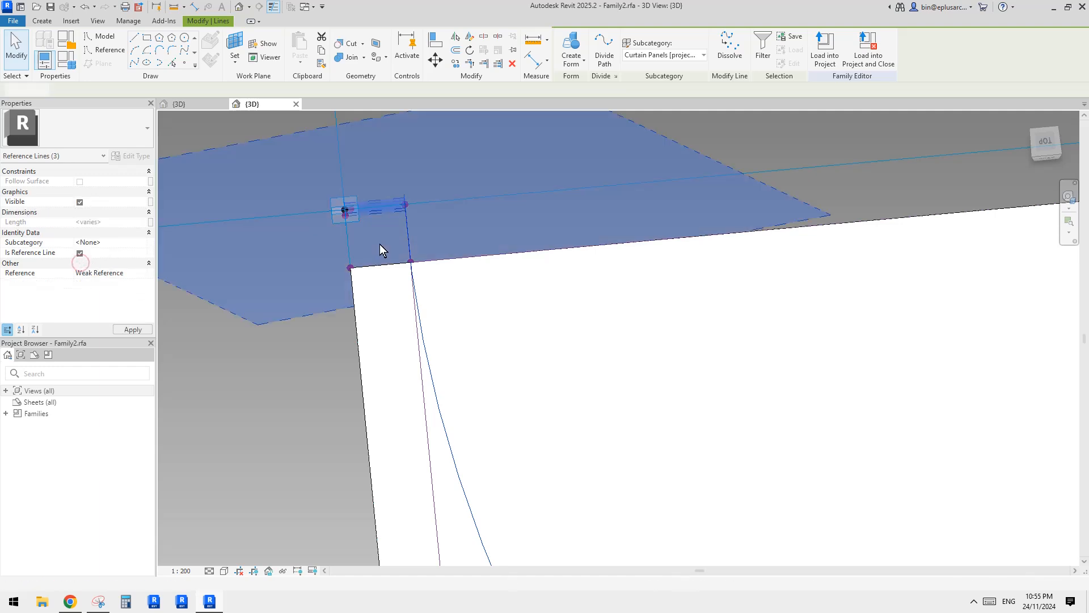
Try to create a form from the curve, the two short corner lines and the outer left, bottom and right reference lines.
scroll(381, 246, down, 2)
middle_drag(432, 321, 432, 228)
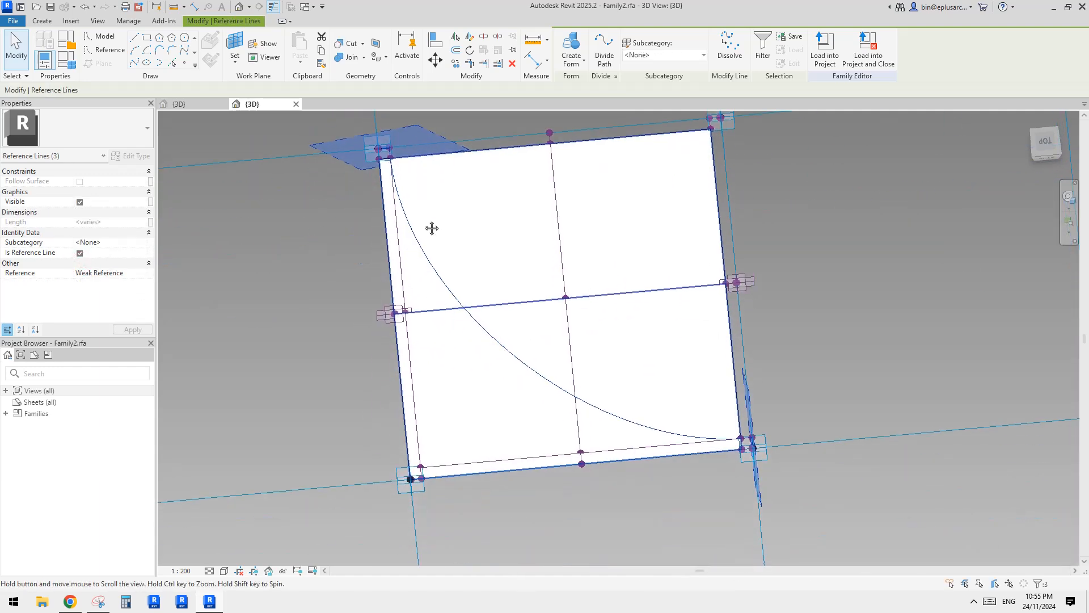
click(387, 227)
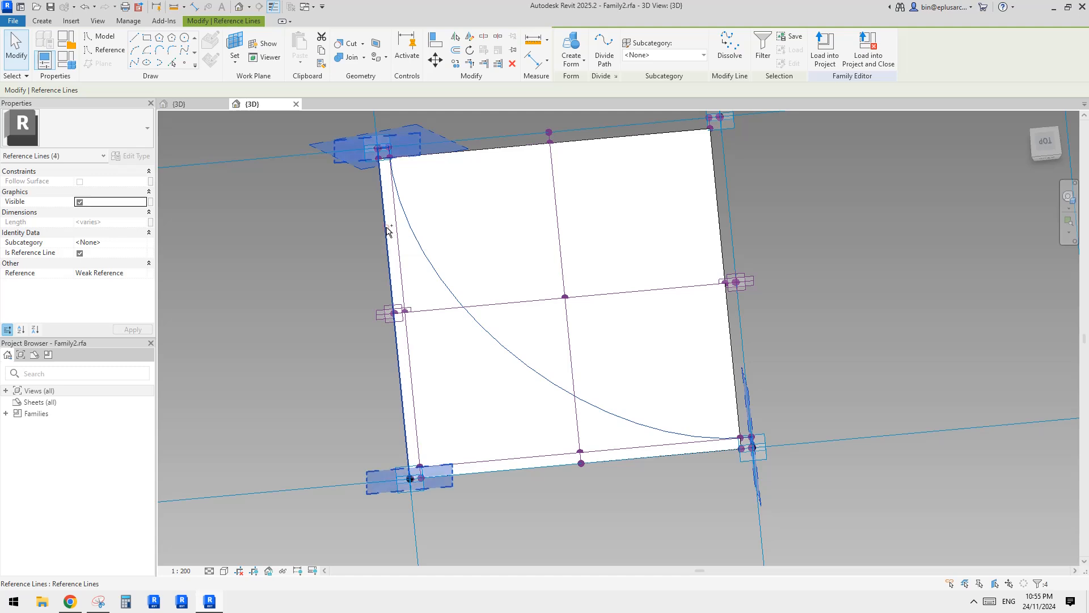
key(Tab)
click(653, 462)
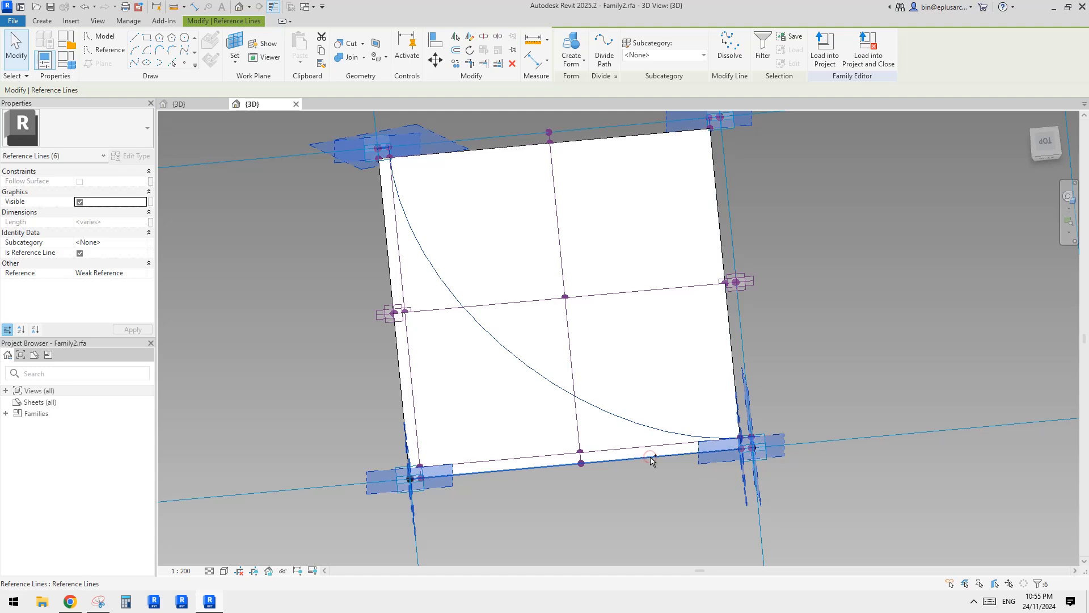
shift+middle_drag(653, 463, 565, 153)
middle_drag(675, 236, 688, 213)
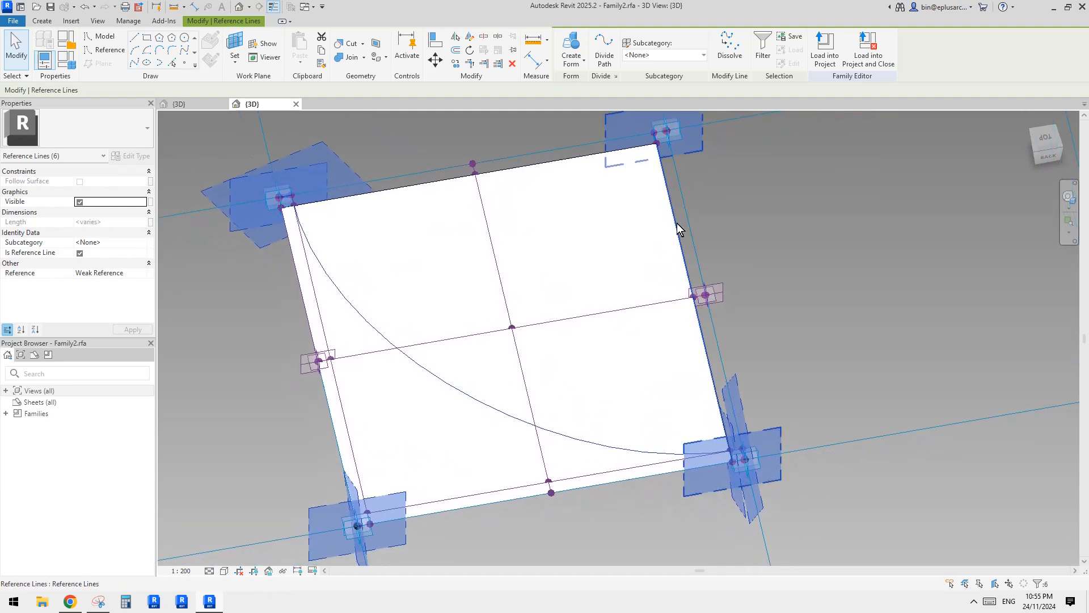
click(572, 63)
click(590, 105)
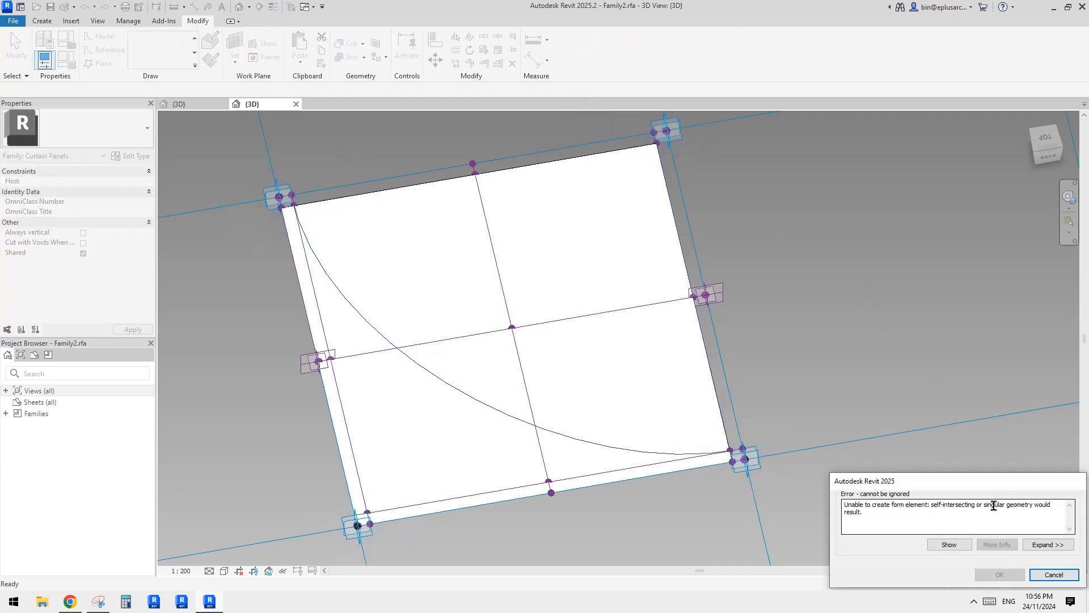
click(1072, 574)
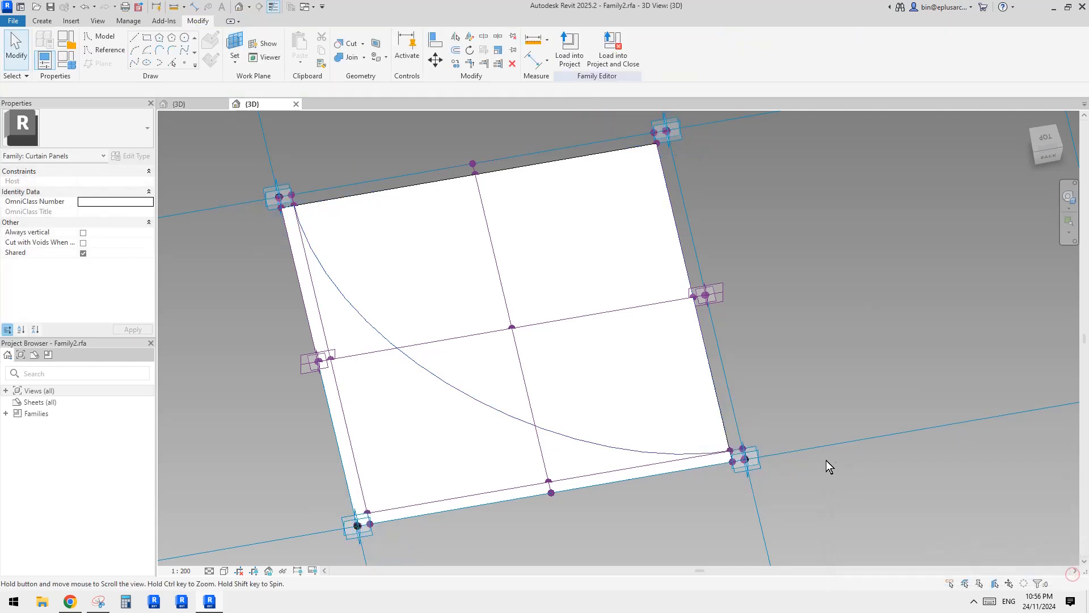
Turn off thin line display and set the 3D view's scale to 1:10.
shift+middle_drag(675, 366, 806, 389)
scroll(738, 351, up, 6)
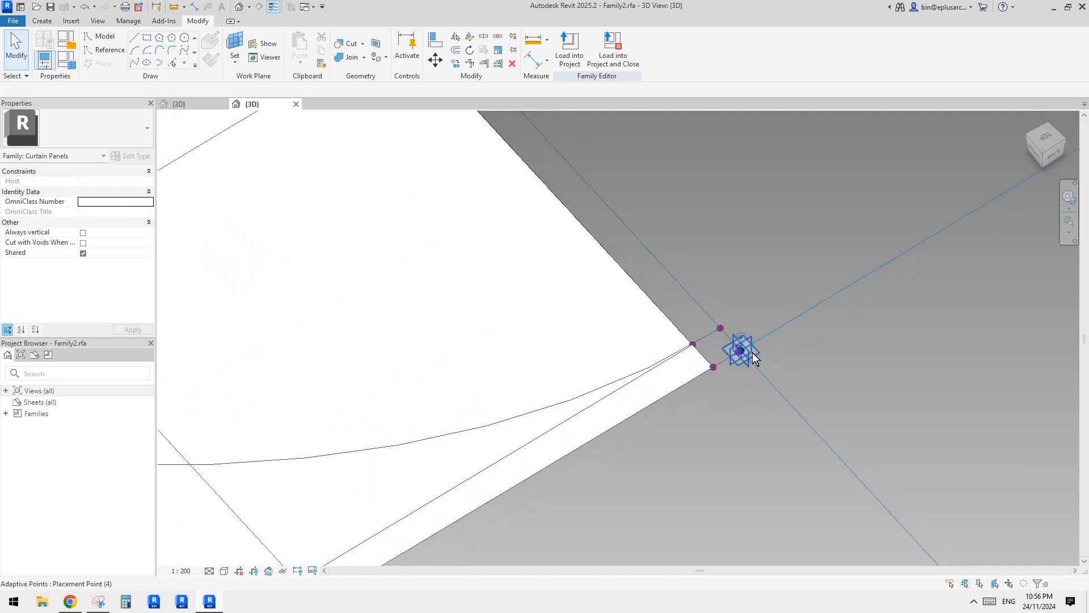
scroll(735, 351, up, 5)
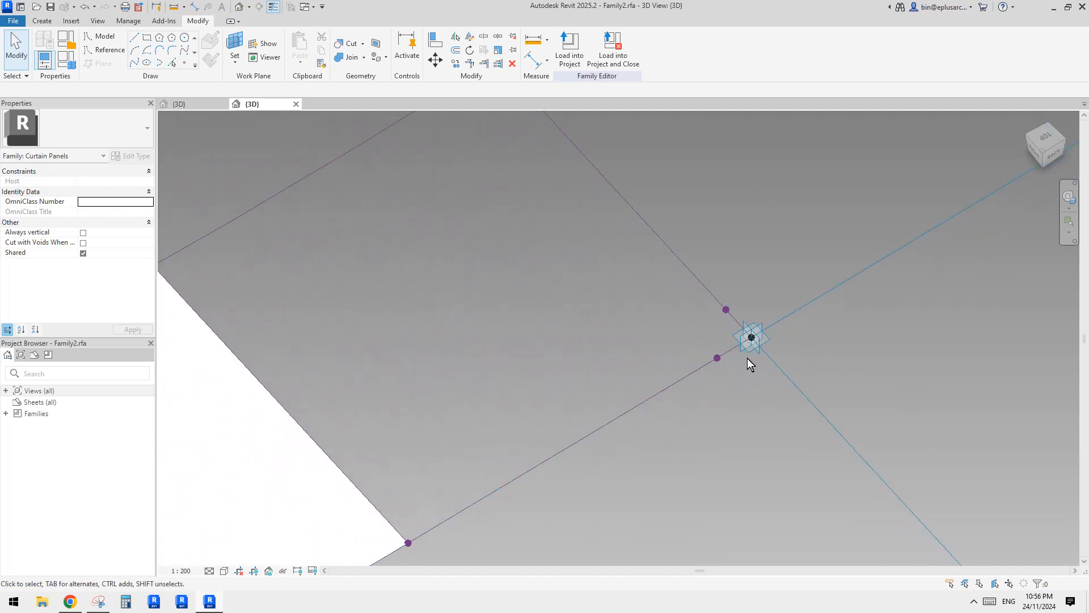
key(l)
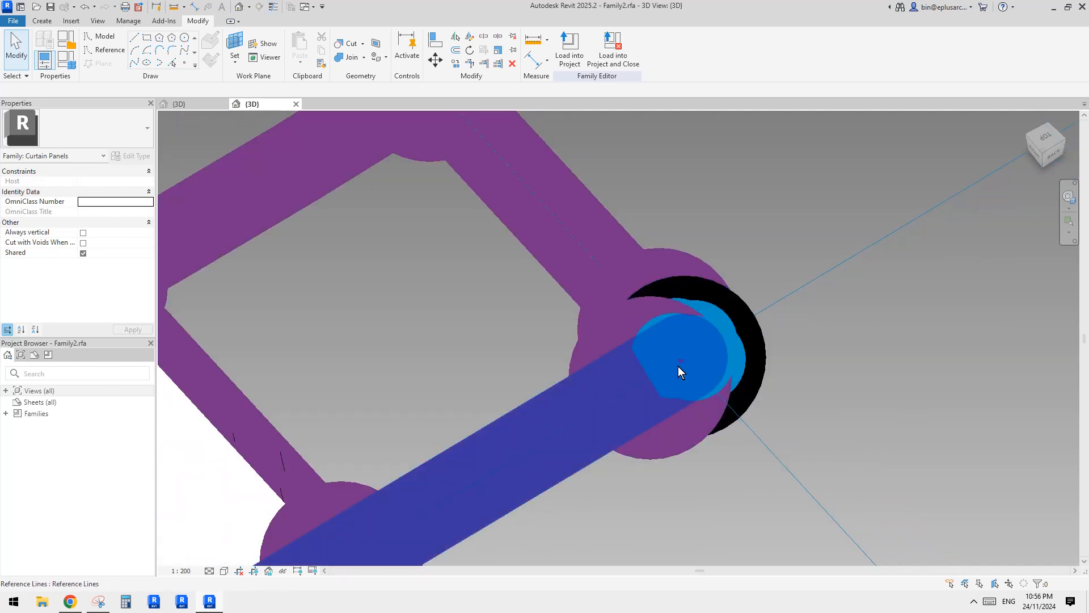
click(182, 571)
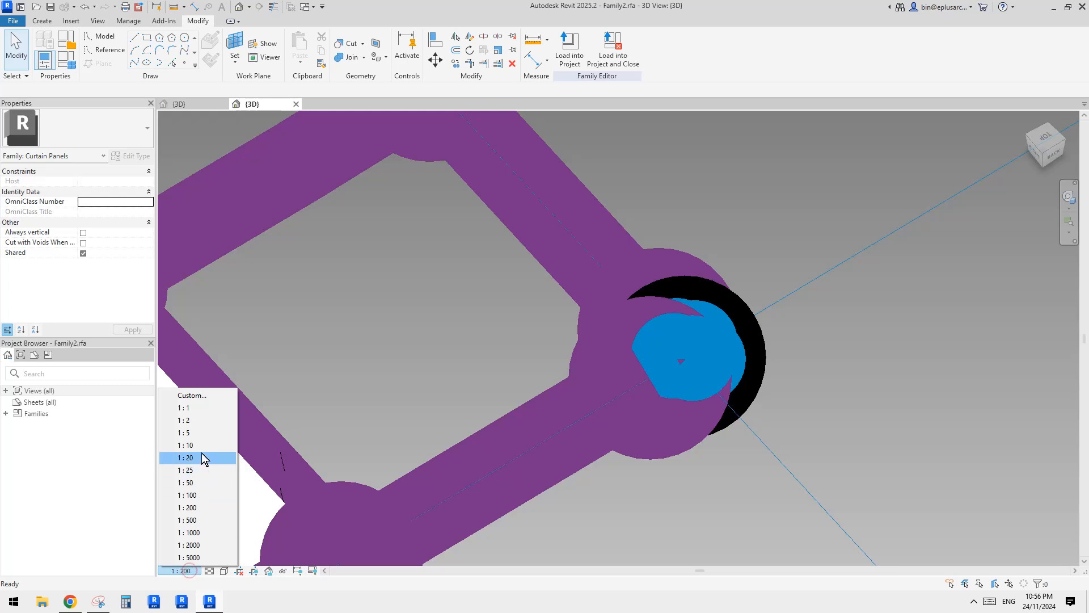
click(200, 471)
click(170, 570)
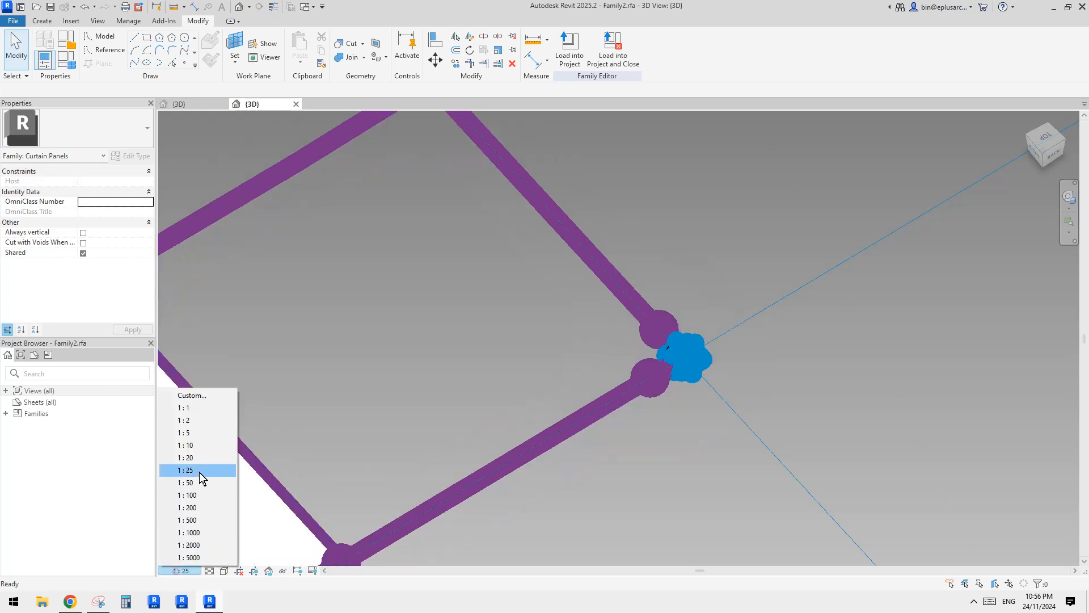
click(194, 445)
scroll(604, 421, down, 5)
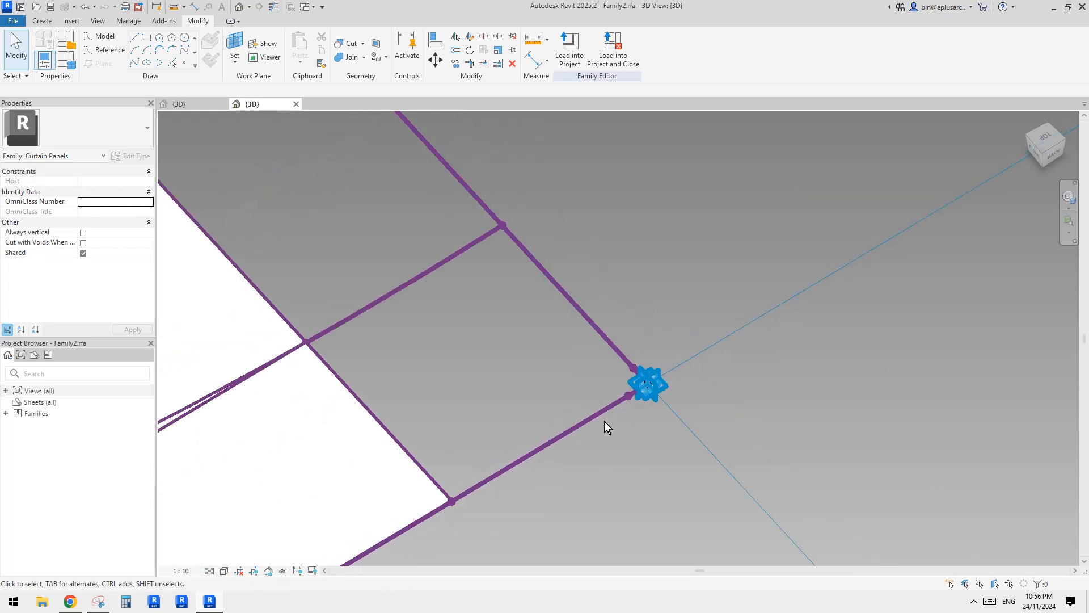
Select the diagonal curve together with the short reference lines at the lower-right and upper-left corners.
middle_drag(616, 403, 675, 402)
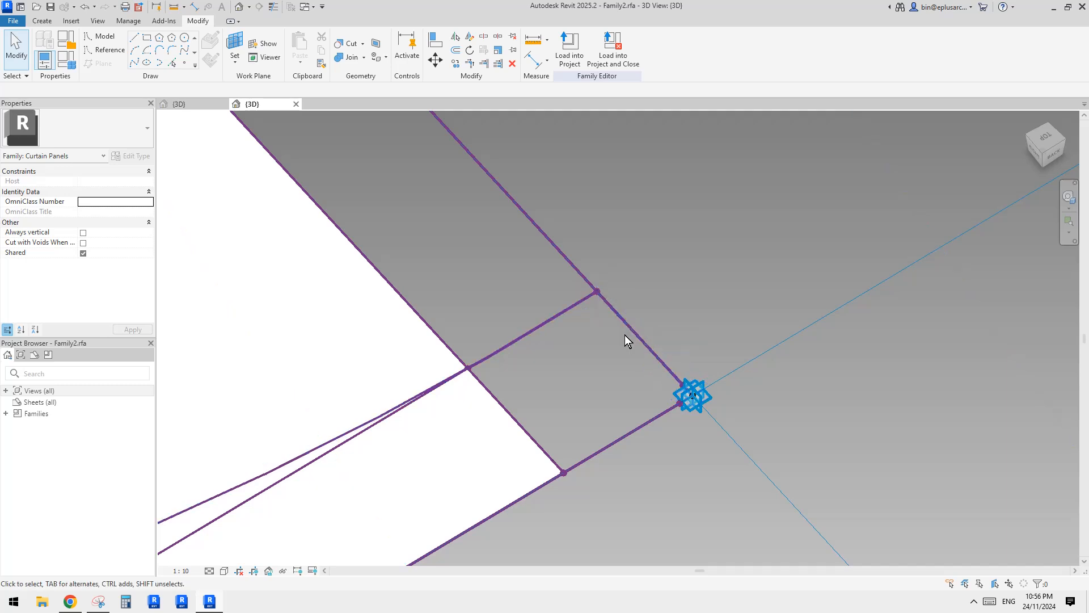
click(628, 330)
scroll(651, 367, down, 3)
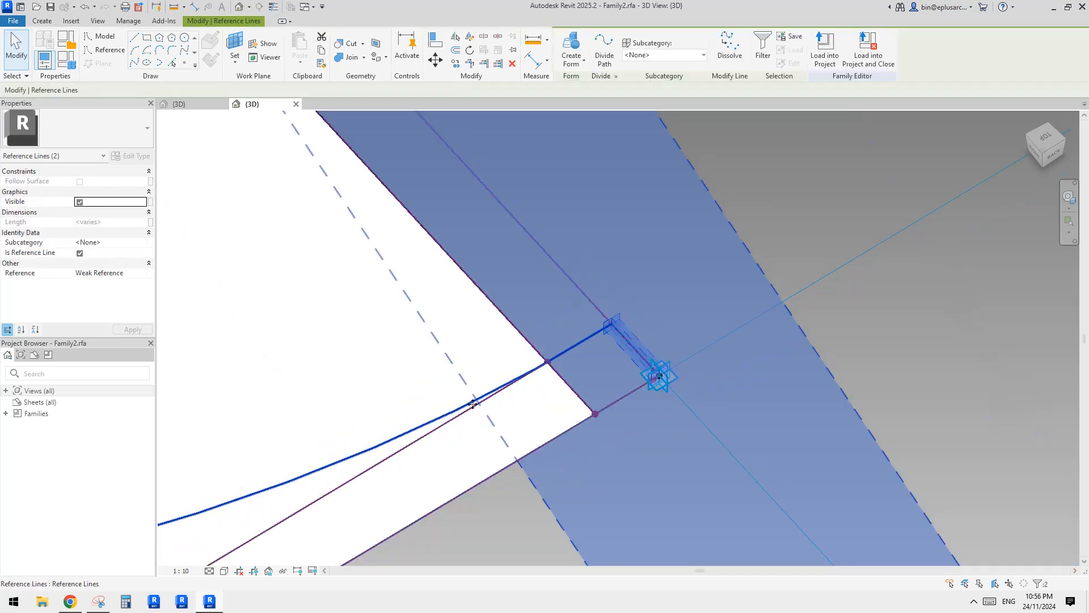
scroll(454, 388, down, 7)
middle_drag(459, 385, 783, 370)
middle_drag(417, 392, 666, 395)
scroll(450, 298, up, 5)
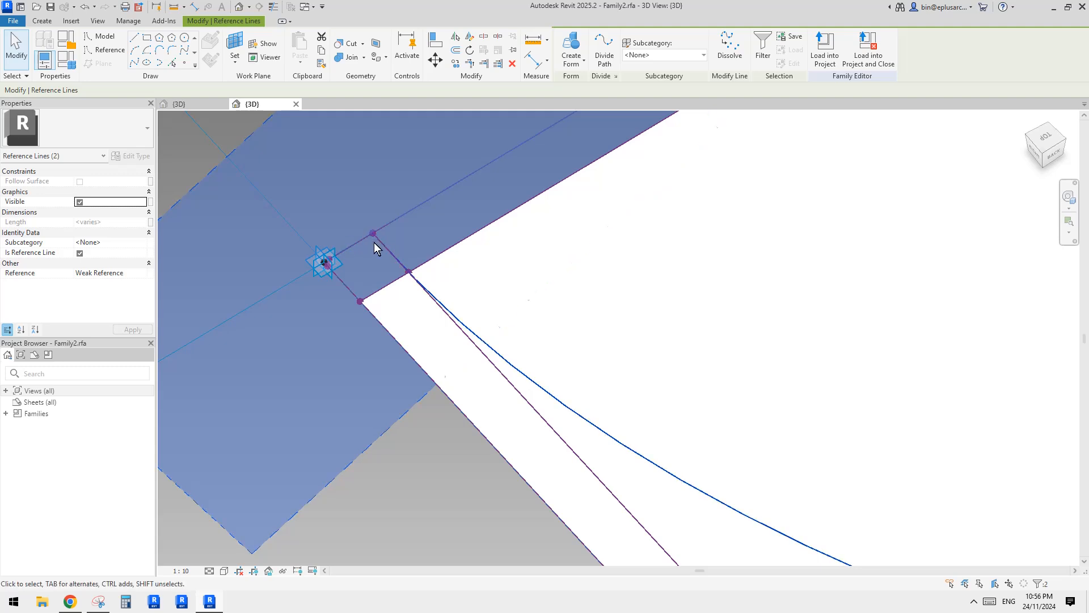
ctrl+click(343, 284)
scroll(399, 309, down, 5)
Add the panel's outer bottom and outer left reference lines to the selection.
middle_drag(568, 492, 499, 333)
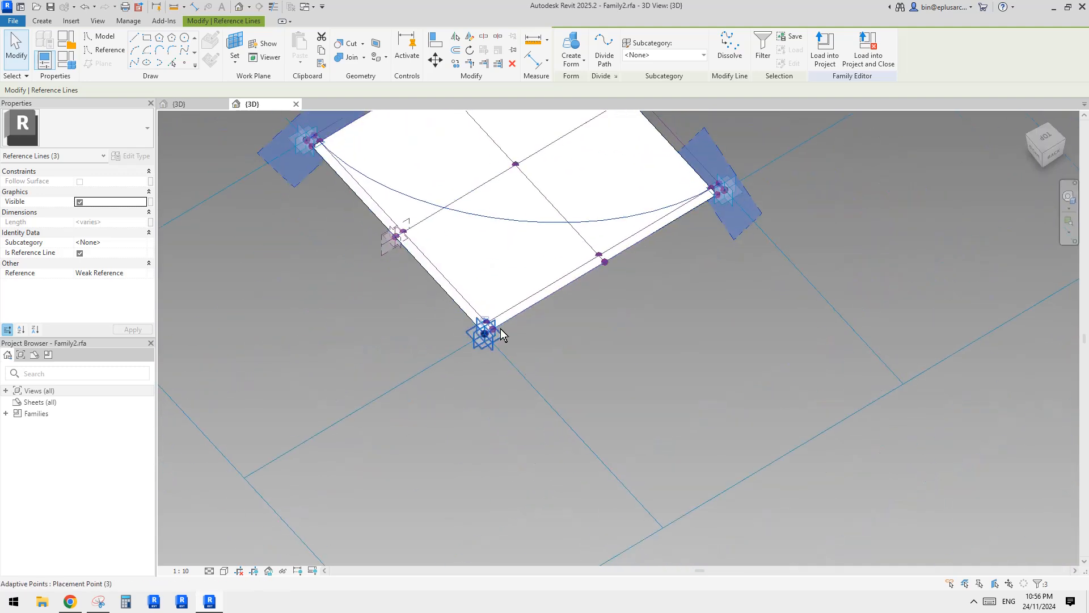
scroll(501, 338, up, 2)
middle_drag(343, 222, 622, 432)
middle_drag(554, 324, 515, 364)
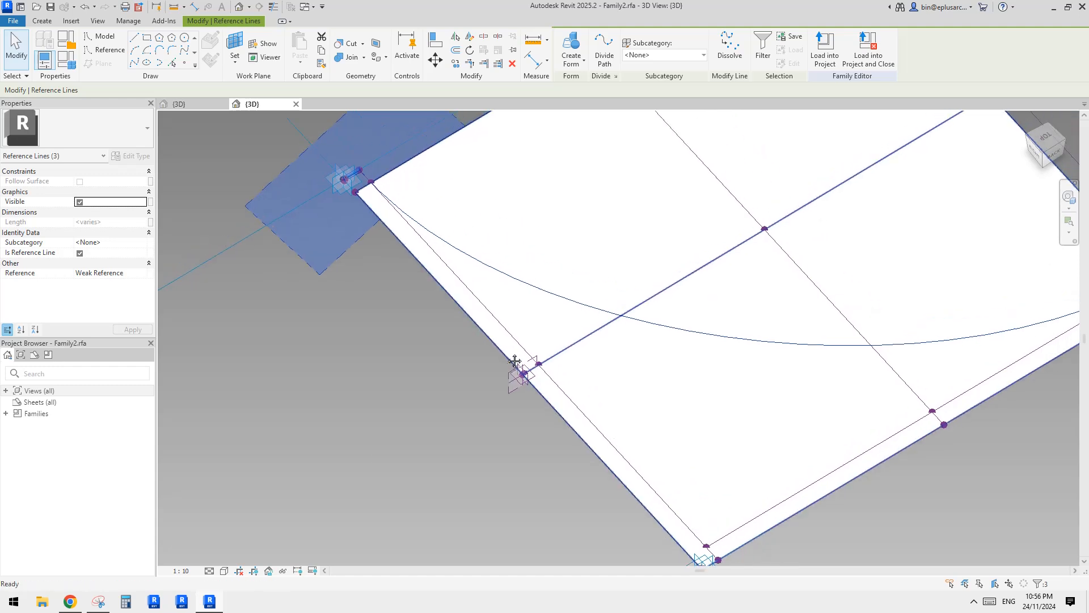
middle_drag(475, 328, 413, 335)
scroll(431, 337, down, 2)
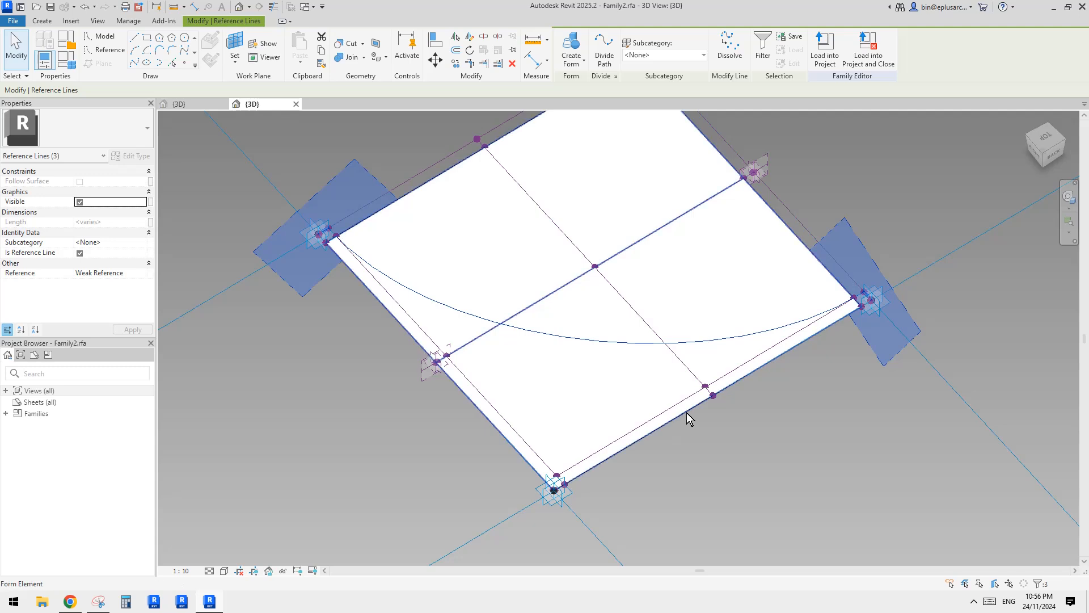
middle_drag(674, 423, 654, 405)
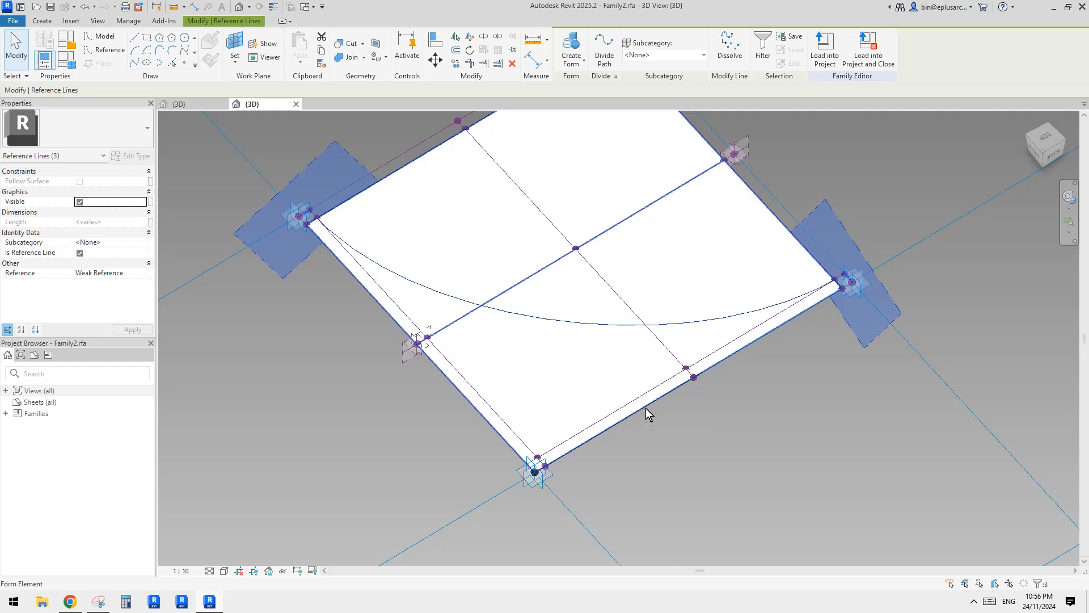
key(Tab)
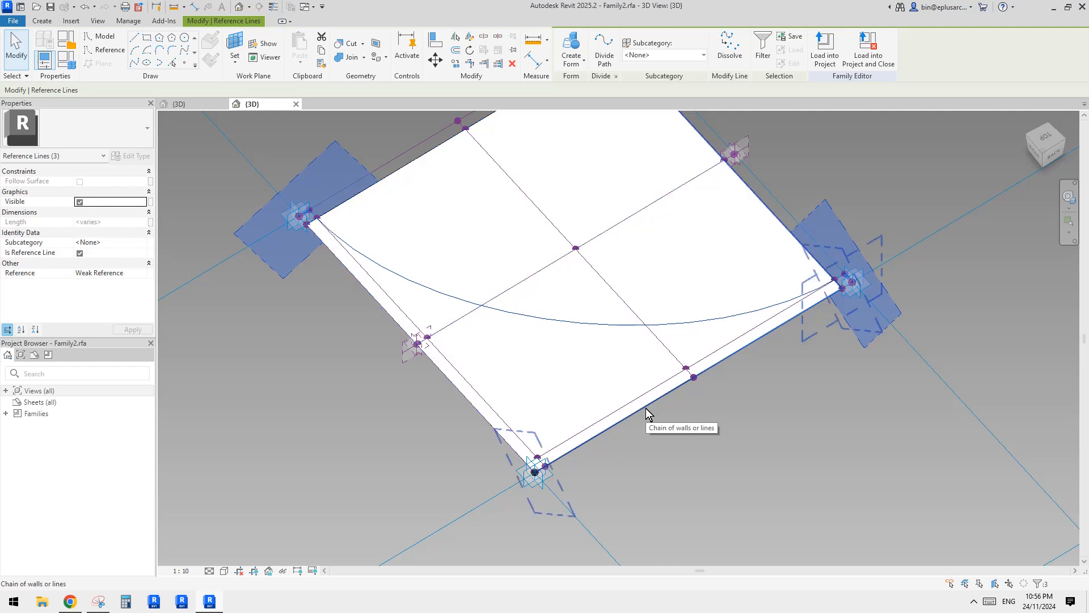
key(Tab)
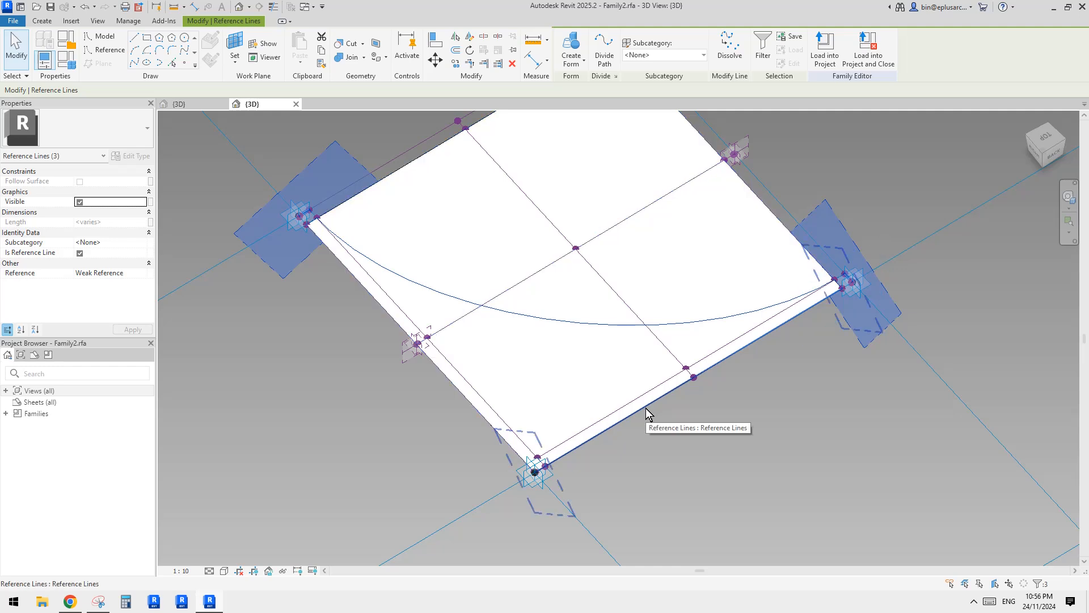
ctrl+click(646, 412)
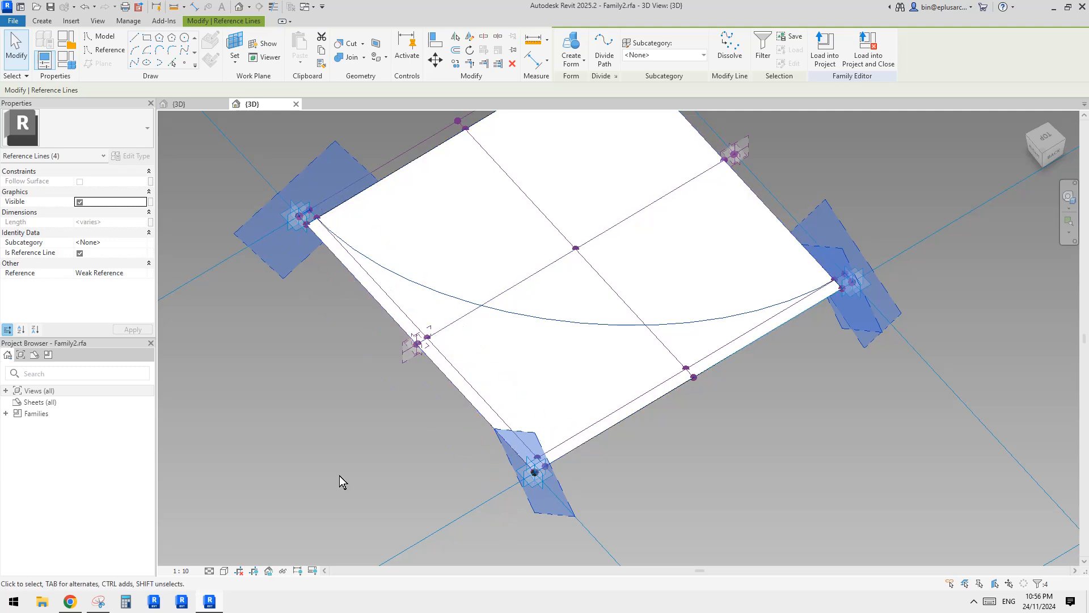
ctrl+click(451, 387)
scroll(499, 429, down, 2)
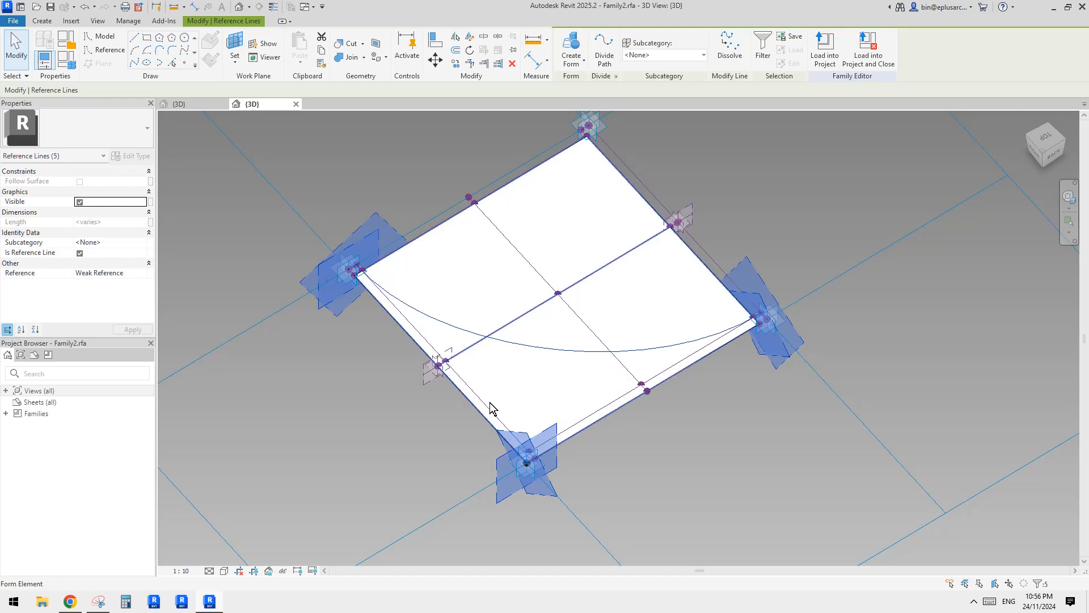
Try to create a void form from the five selected reference lines and inspect it from several angles.
click(763, 49)
key(Return)
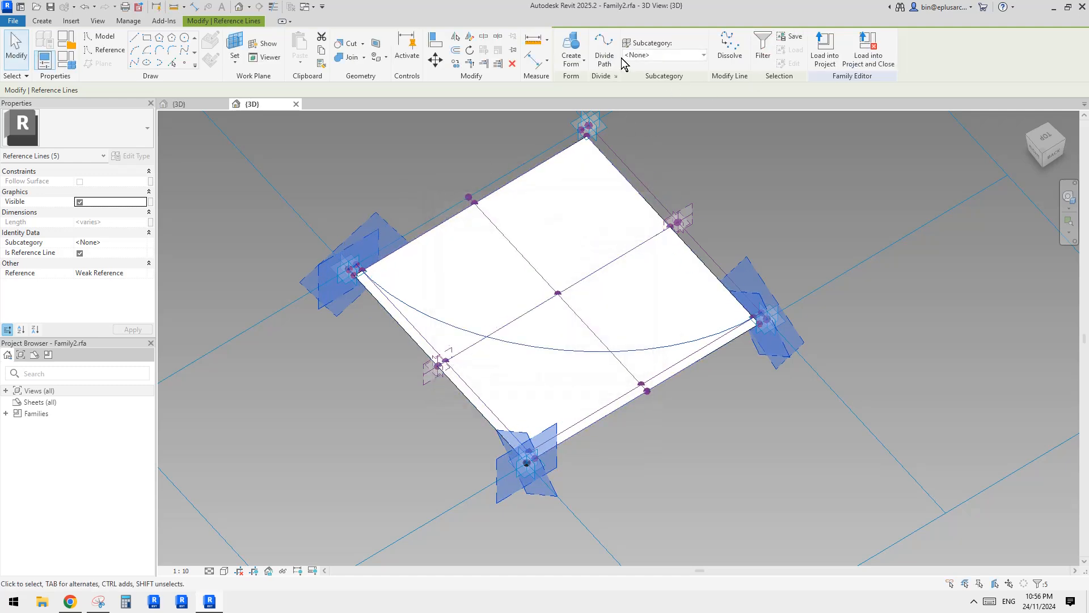
click(571, 56)
click(590, 107)
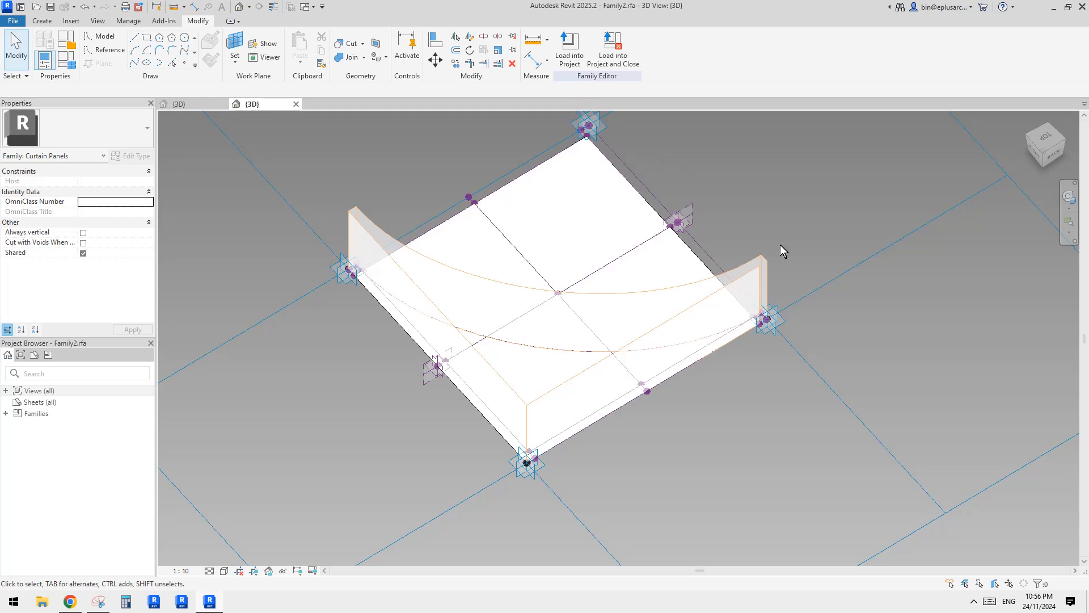
shift+middle_drag(780, 244, 688, 222)
scroll(754, 326, up, 6)
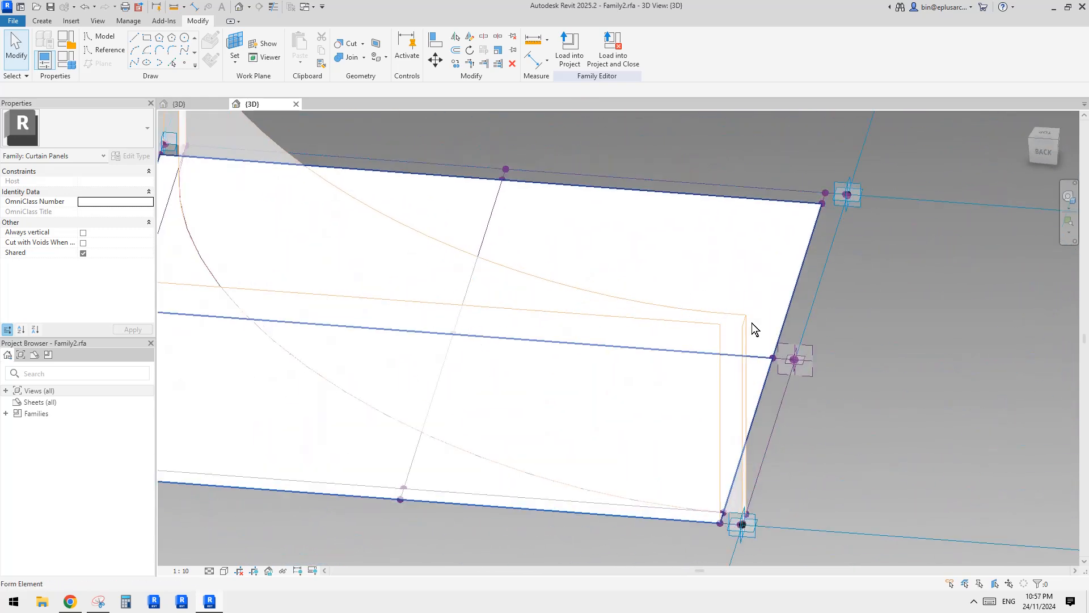
scroll(686, 270, down, 5)
shift+middle_drag(683, 271, 831, 337)
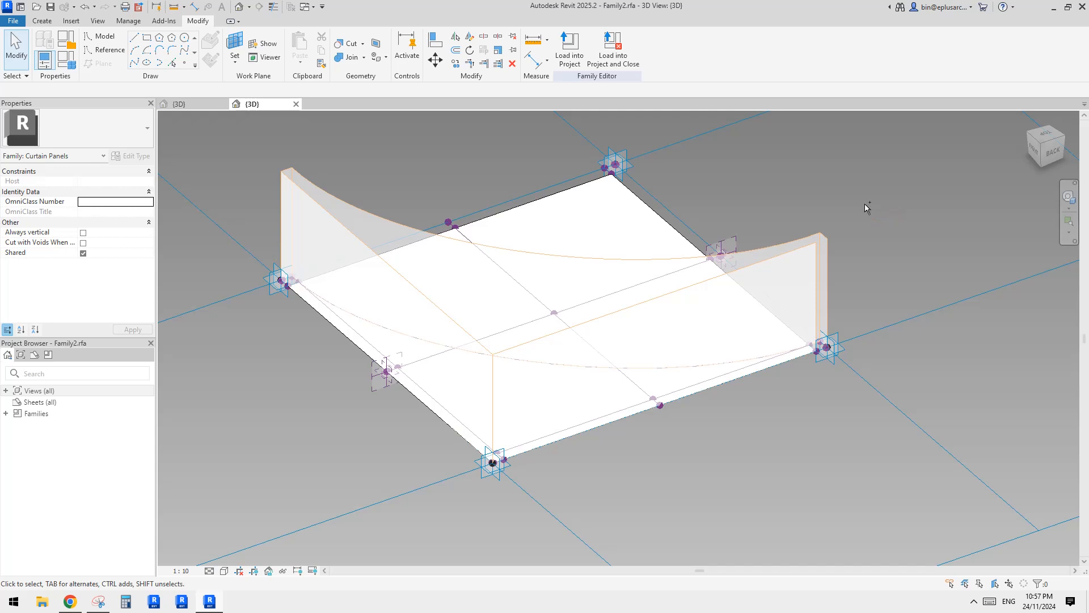
key(ctrl+z)
Select the outer bottom line, the curve, the outer left line and both short corner lines as a closed profile.
scroll(860, 203, down, 1)
scroll(735, 333, up, 3)
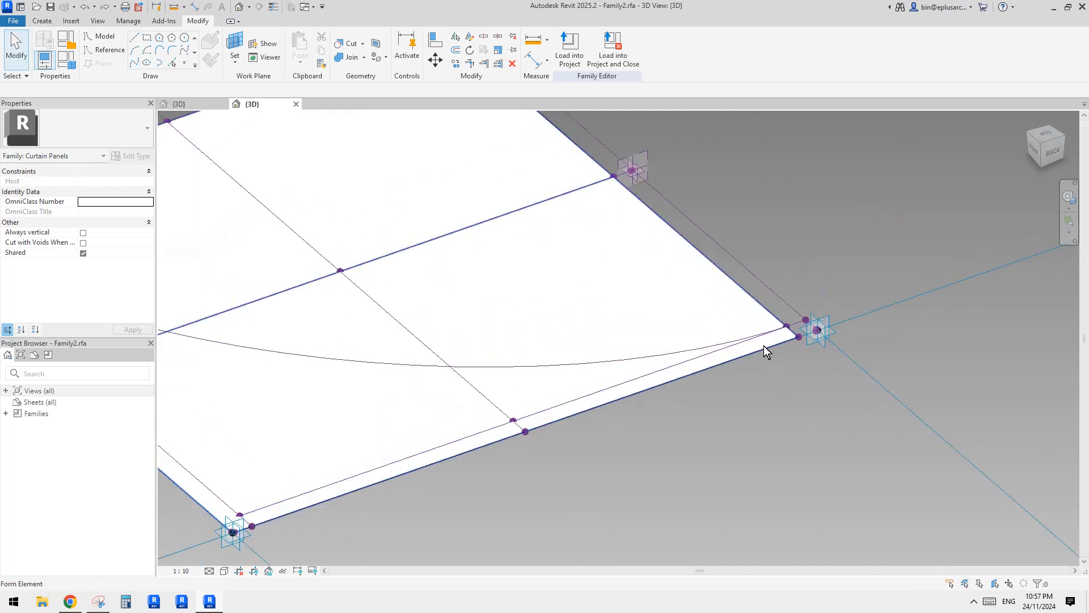
scroll(770, 355, up, 2)
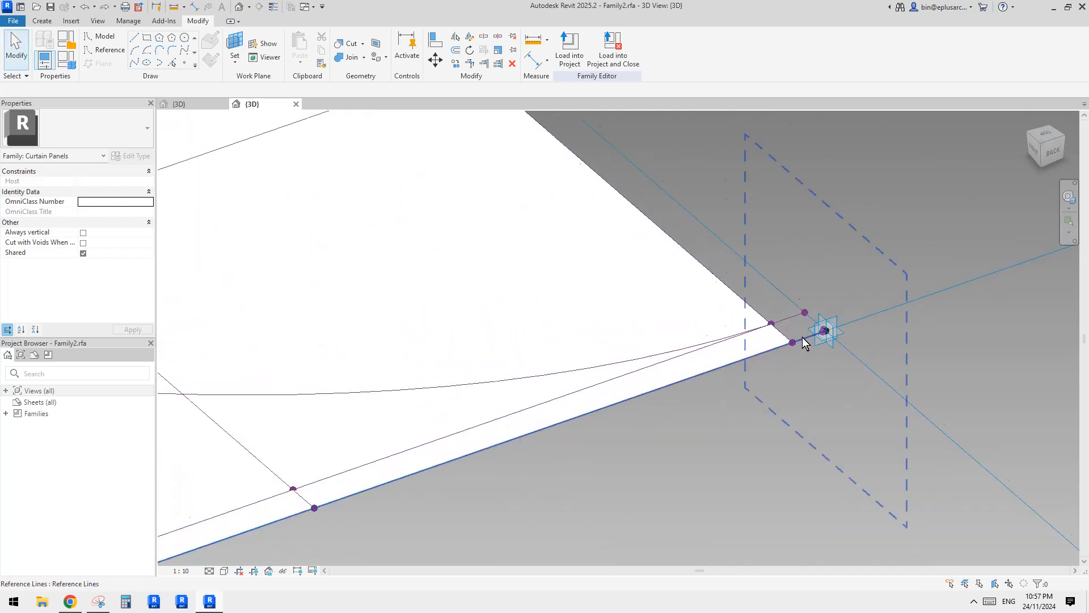
click(804, 343)
scroll(805, 343, down, 4)
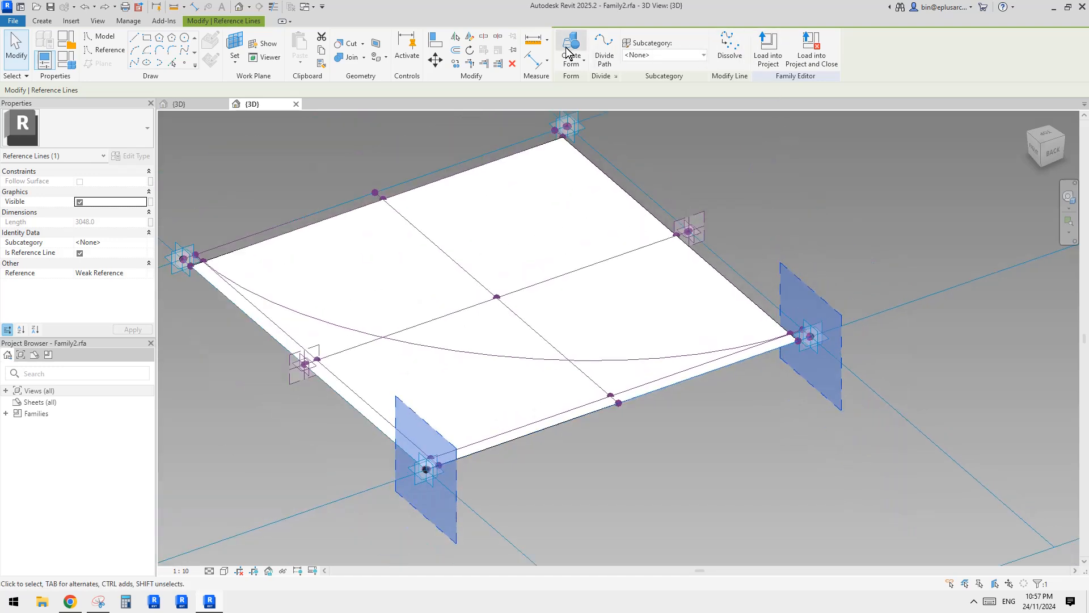
middle_drag(720, 261, 812, 251)
shift+middle_drag(812, 252, 810, 262)
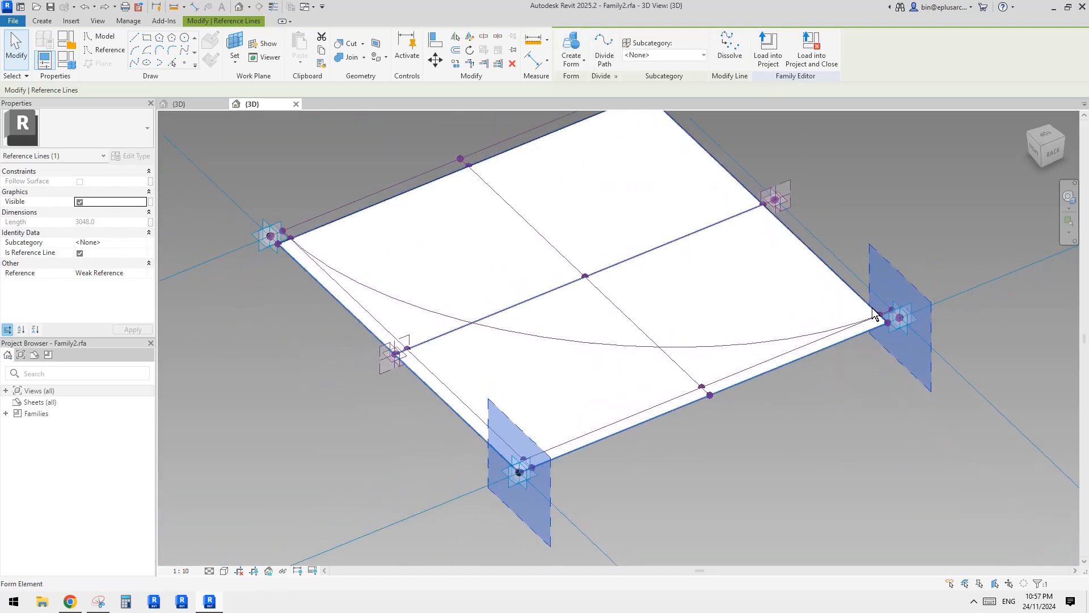
click(775, 345)
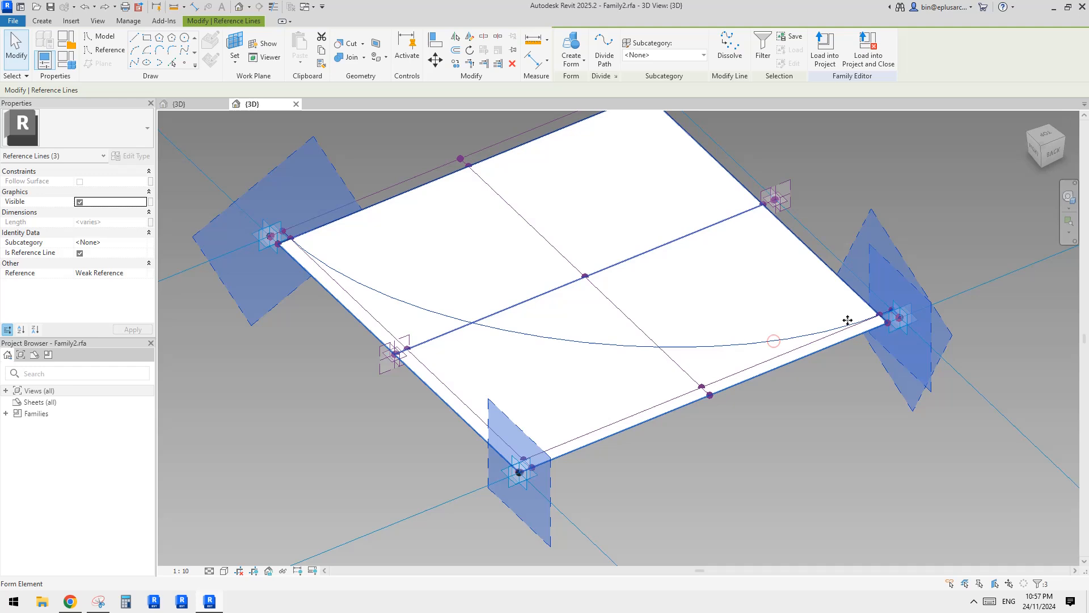
click(764, 51)
key(Return)
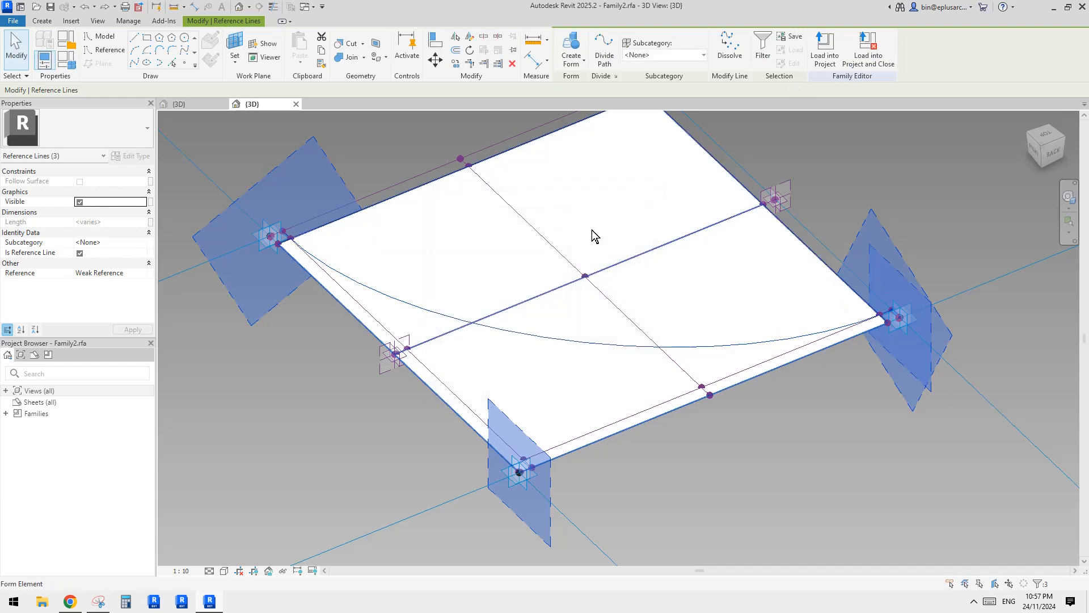
ctrl+click(319, 284)
scroll(282, 227, up, 5)
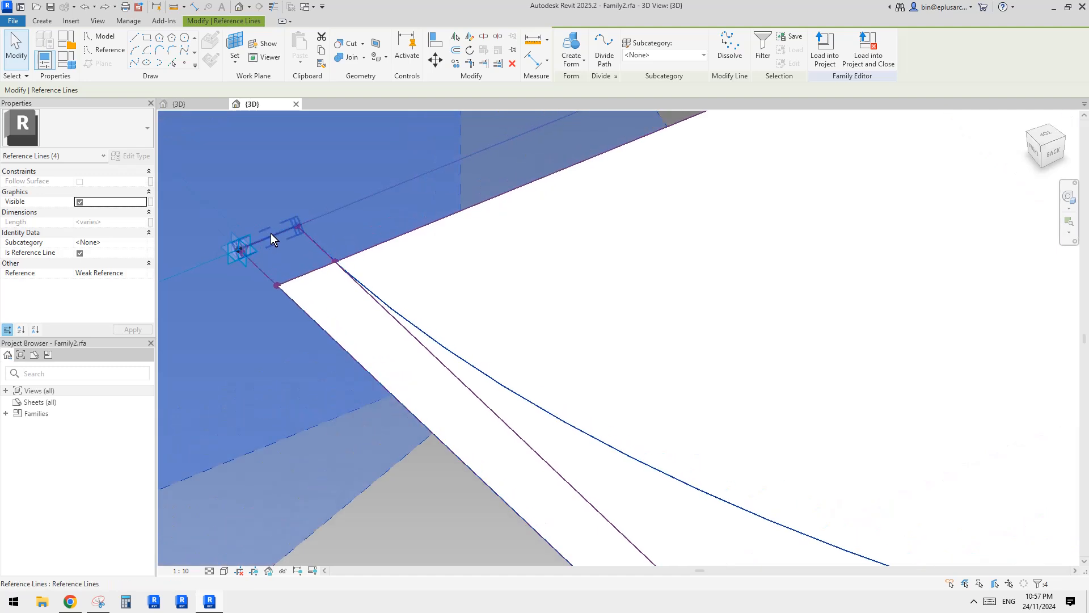
Create a void form from the selected profile, cycling through the possible forms and accepting the vertical extrusion.
click(571, 59)
click(584, 107)
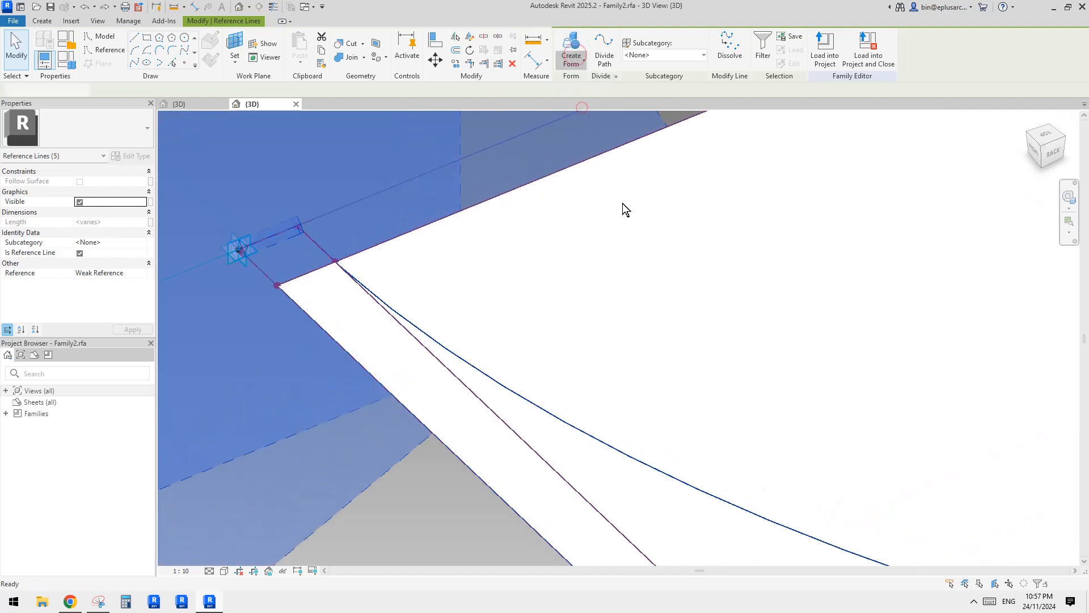
scroll(631, 240, down, 5)
middle_drag(651, 248, 479, 314)
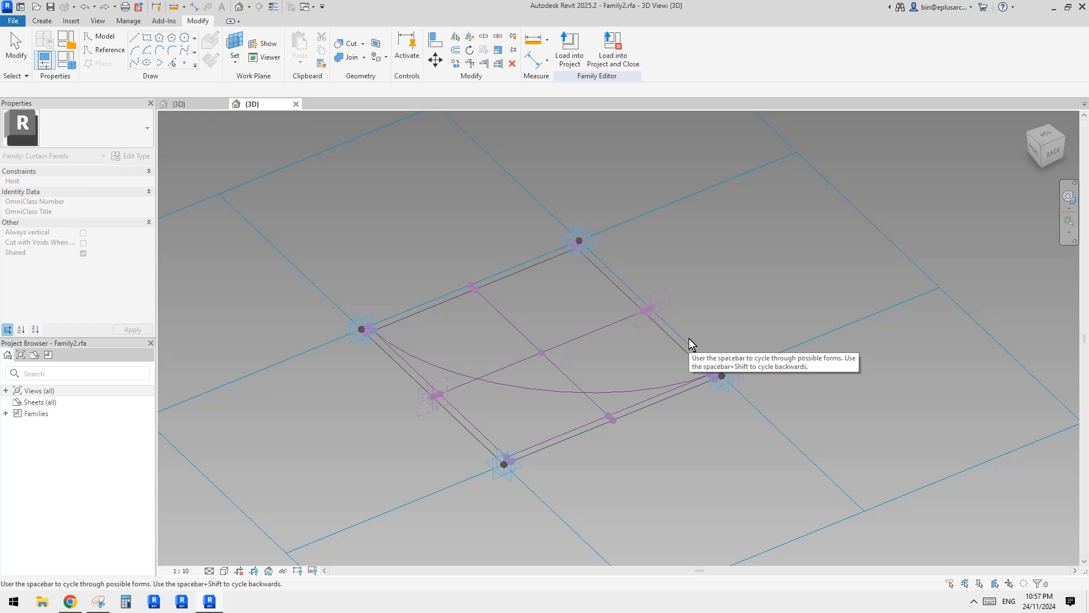
key(space)
key(space)
key(space)
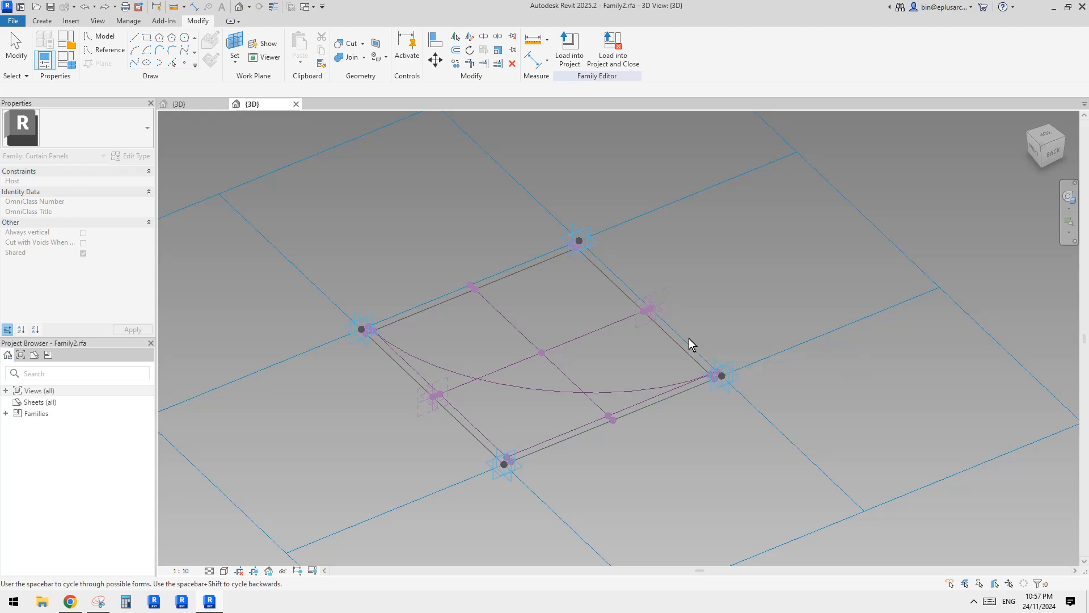
click(760, 285)
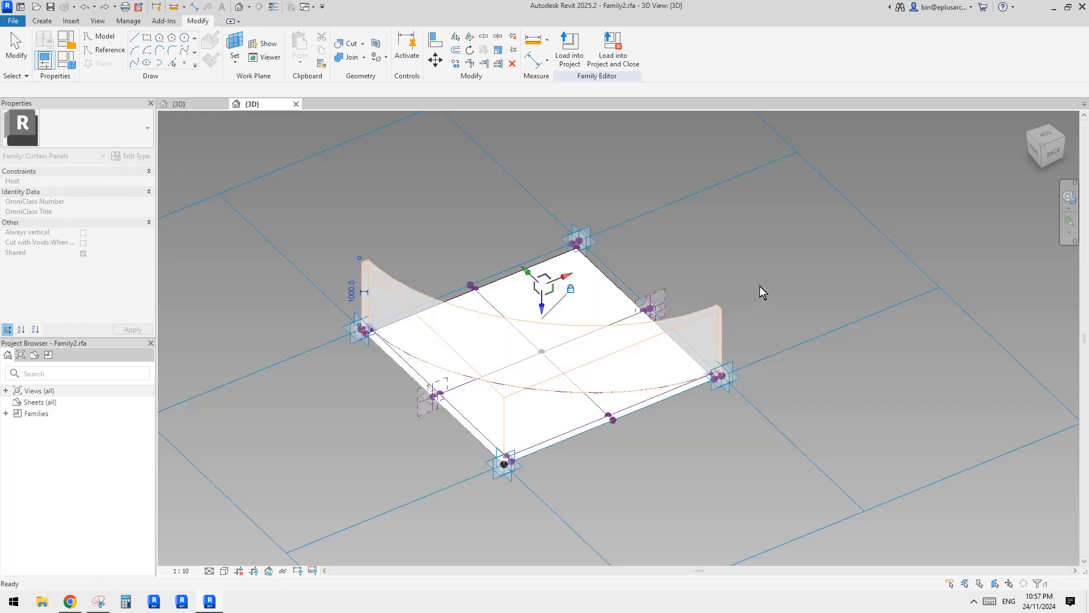
middle_drag(752, 317, 776, 292)
key(Escape)
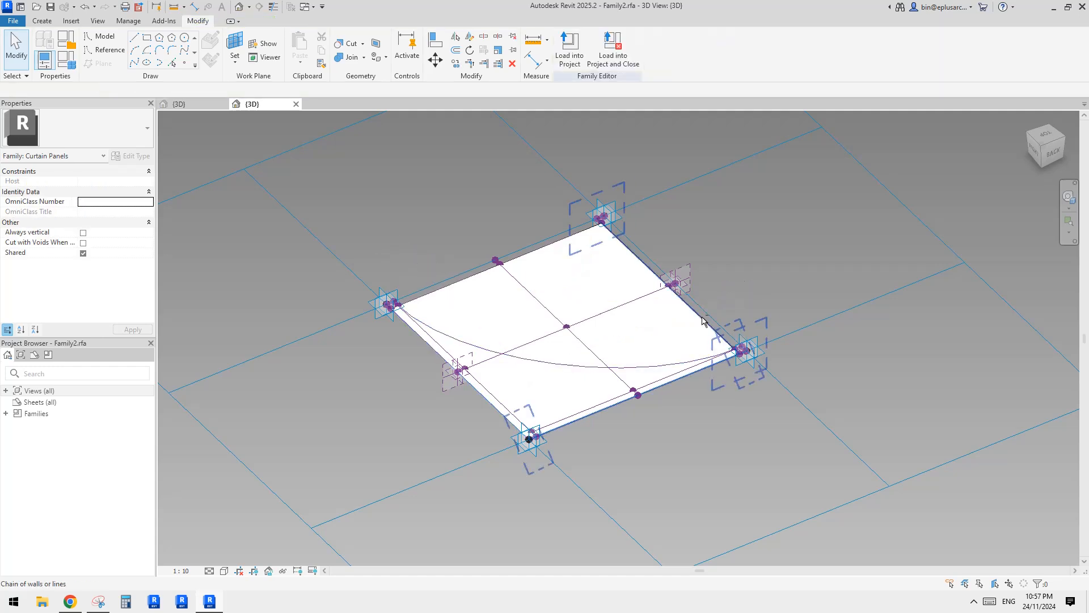
Select the void form and set its negative offset to 1000 to extend the cut below the panel.
shift+middle_drag(705, 318, 617, 223)
shift+middle_drag(502, 349, 553, 318)
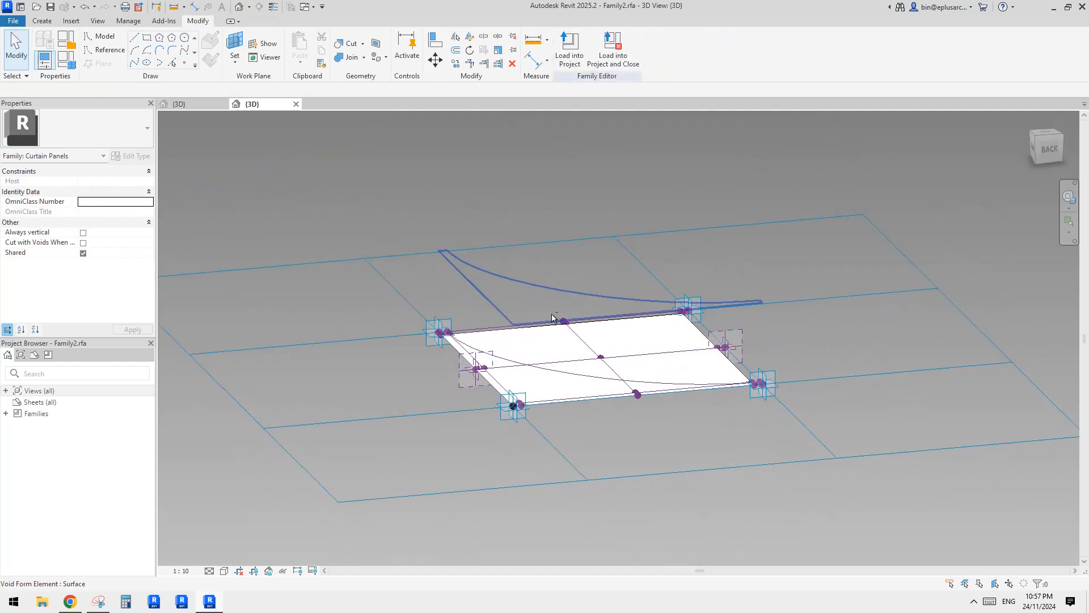
click(522, 298)
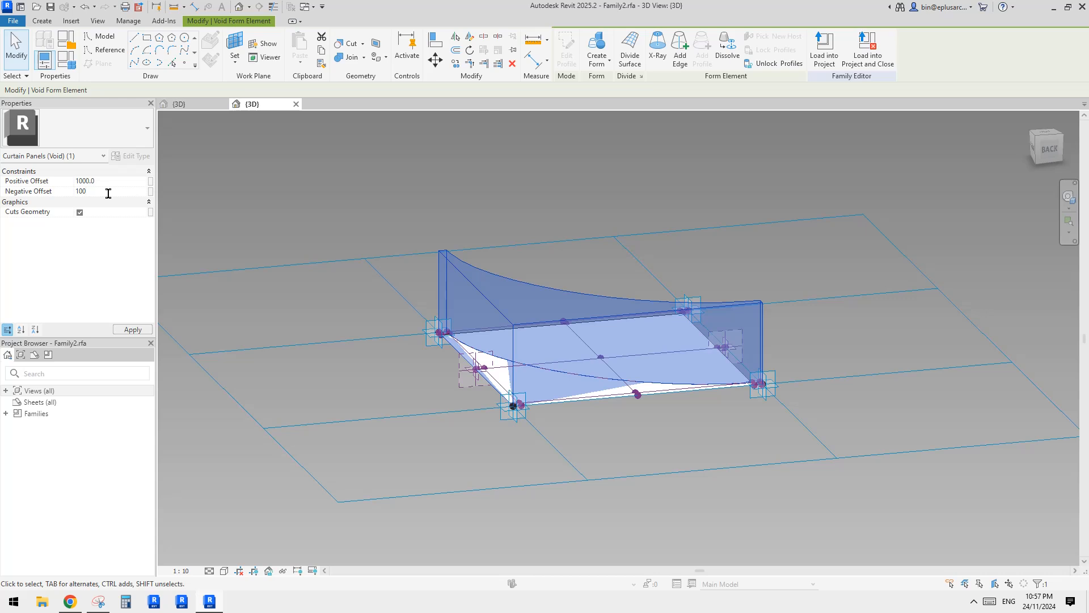
shift+middle_drag(372, 216, 423, 250)
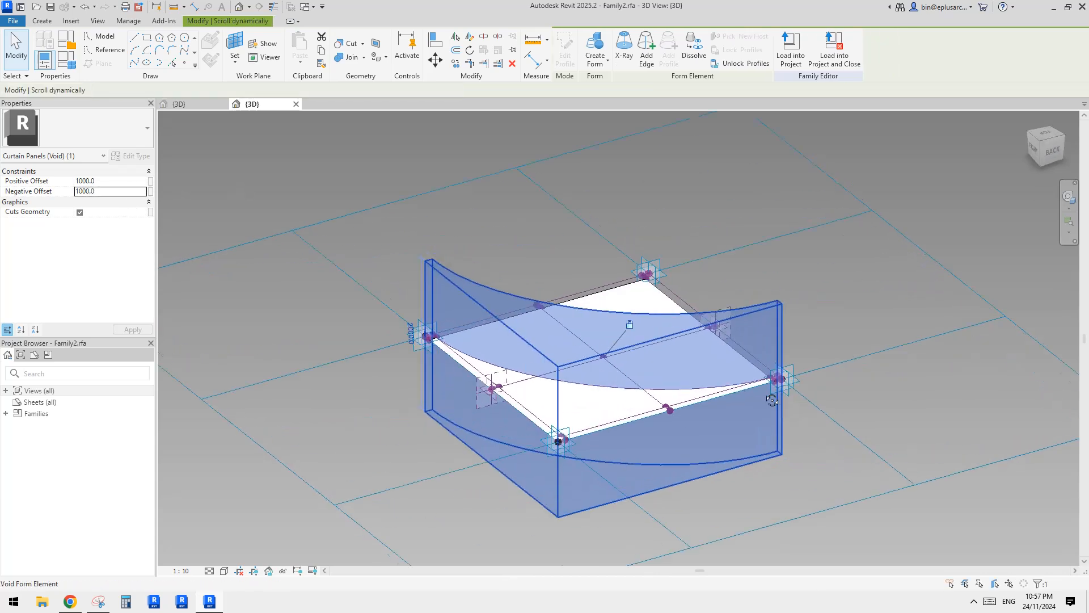
click(765, 226)
shift+middle_drag(747, 244, 759, 469)
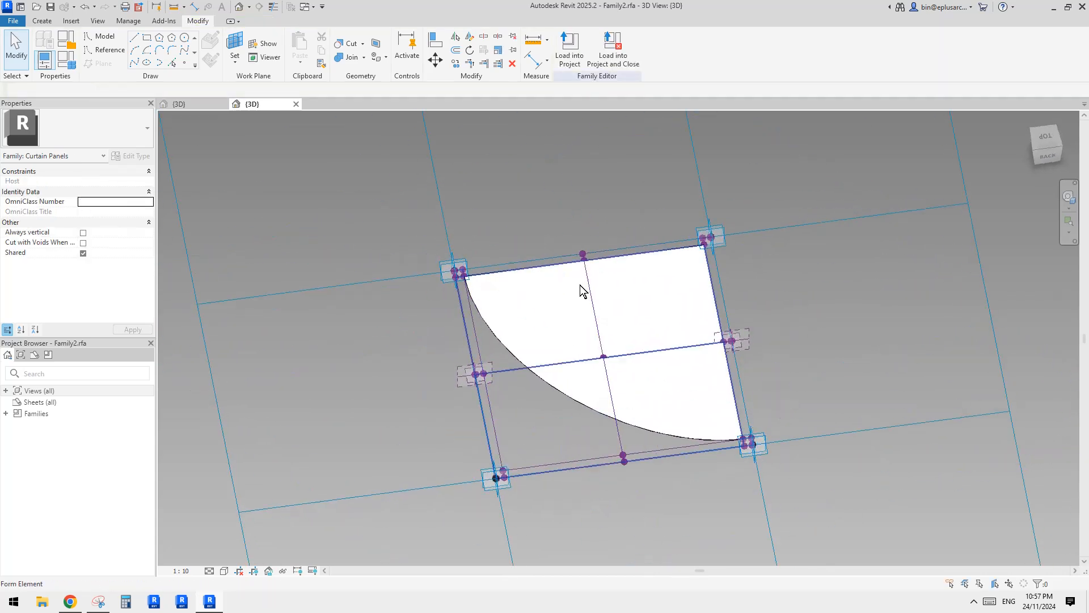
Examine the curved cut in the panel from above and from several angles.
click(645, 307)
shift+middle_drag(704, 319, 674, 343)
click(748, 368)
shift+middle_drag(738, 374, 635, 396)
click(508, 384)
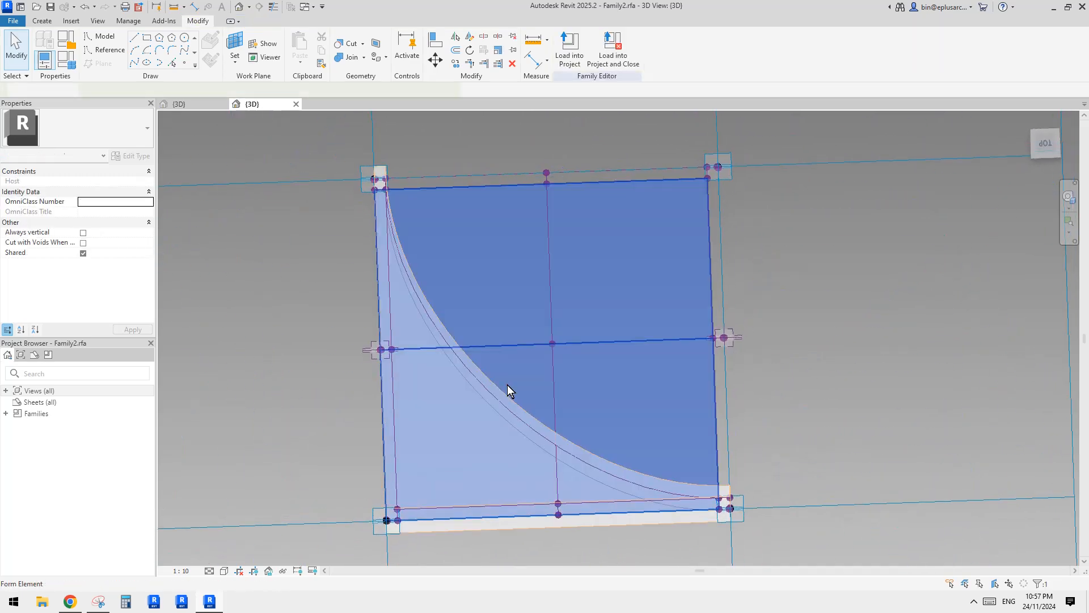
key(Escape)
mouse_move(528, 323)
shift+middle_down()
mouse_move(564, 322)
mouse_move(539, 312)
shift+middle_up()
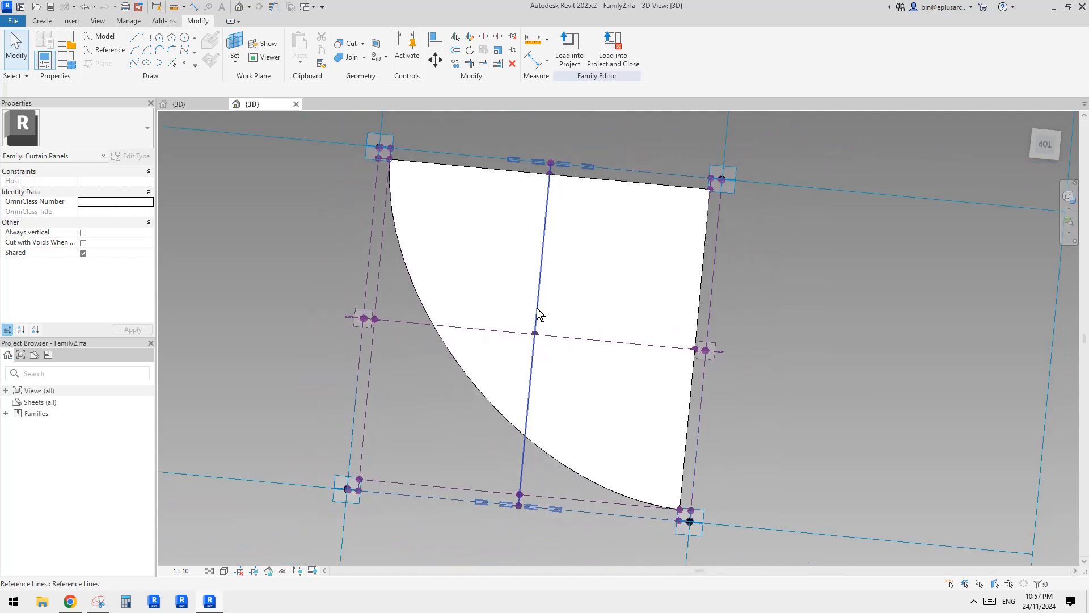
Switch to the 24087.rfa model and expand its loaded curtain panel families in the project browser.
click(197, 106)
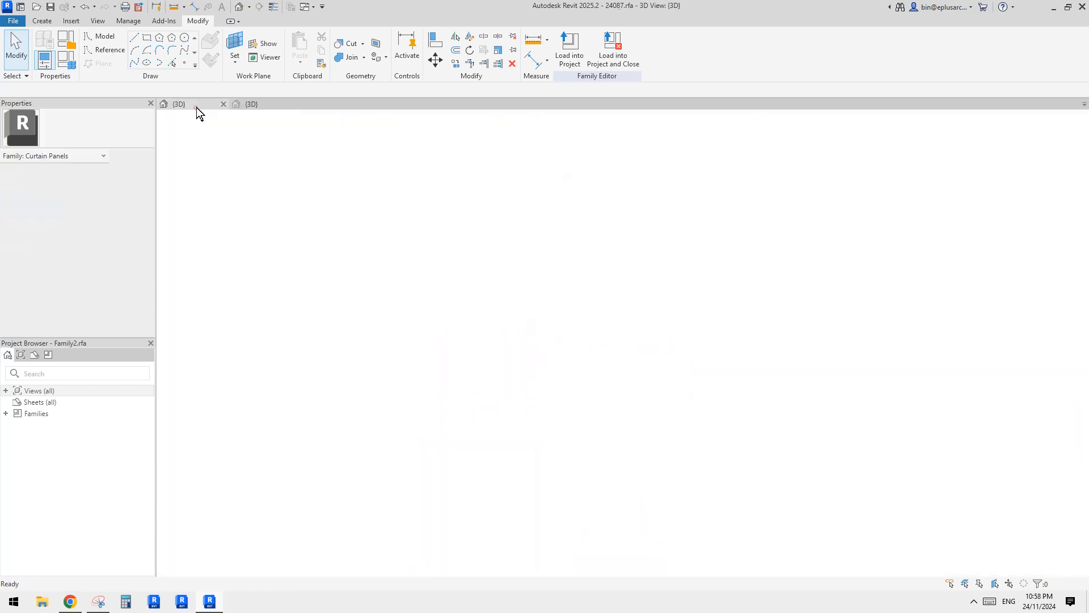
click(262, 107)
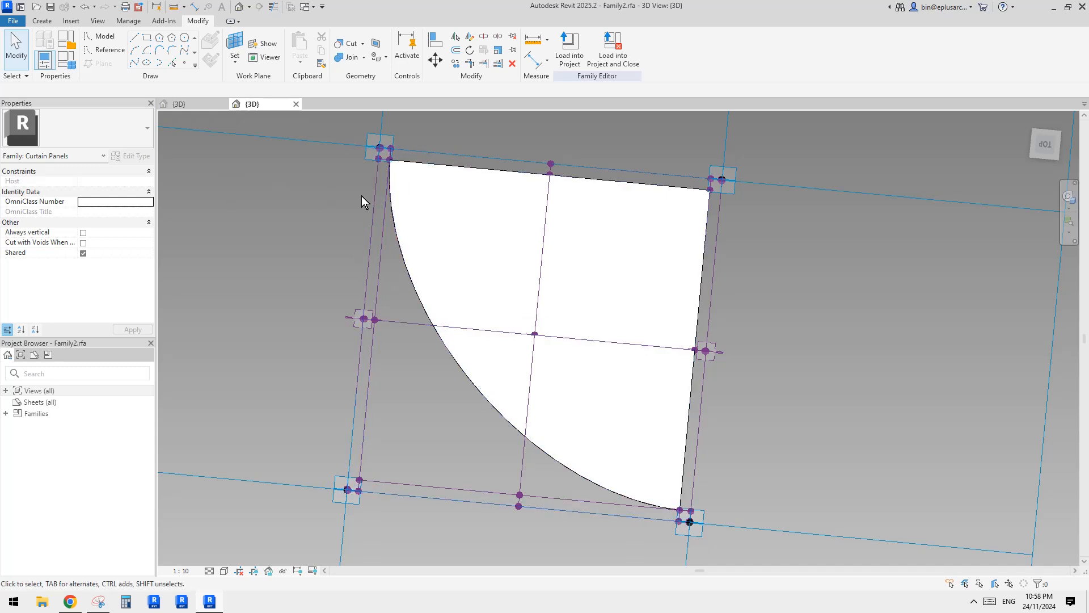
click(195, 104)
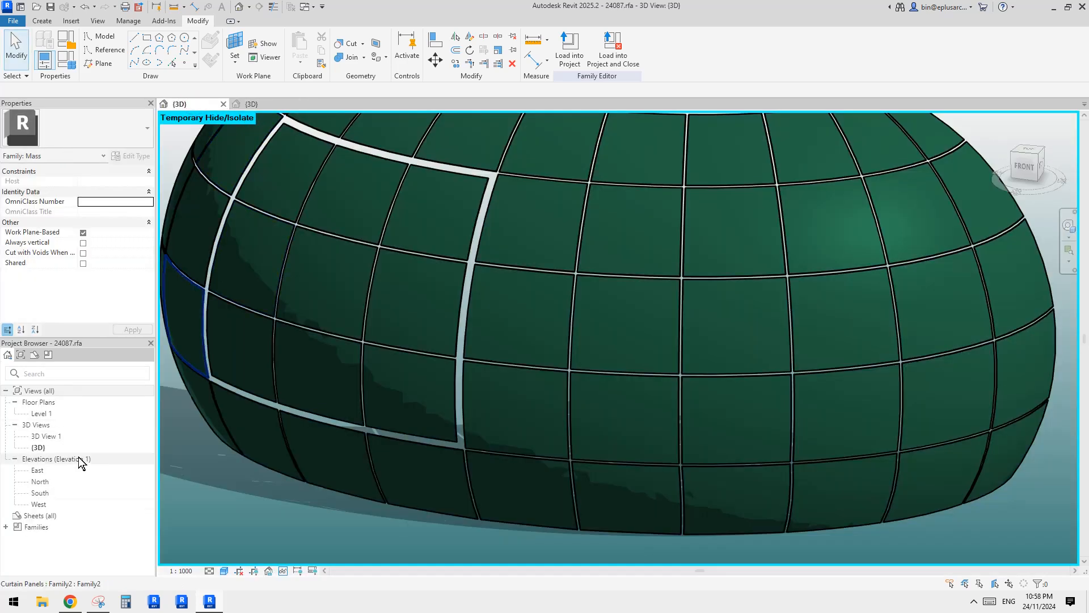
click(6, 529)
click(6, 527)
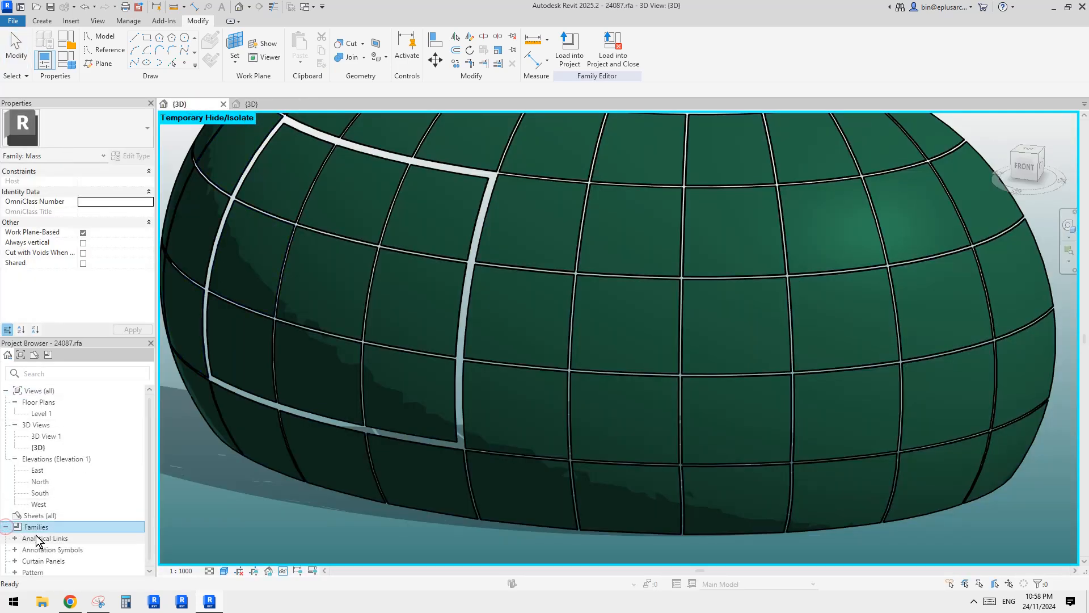
scroll(92, 445, down, 1)
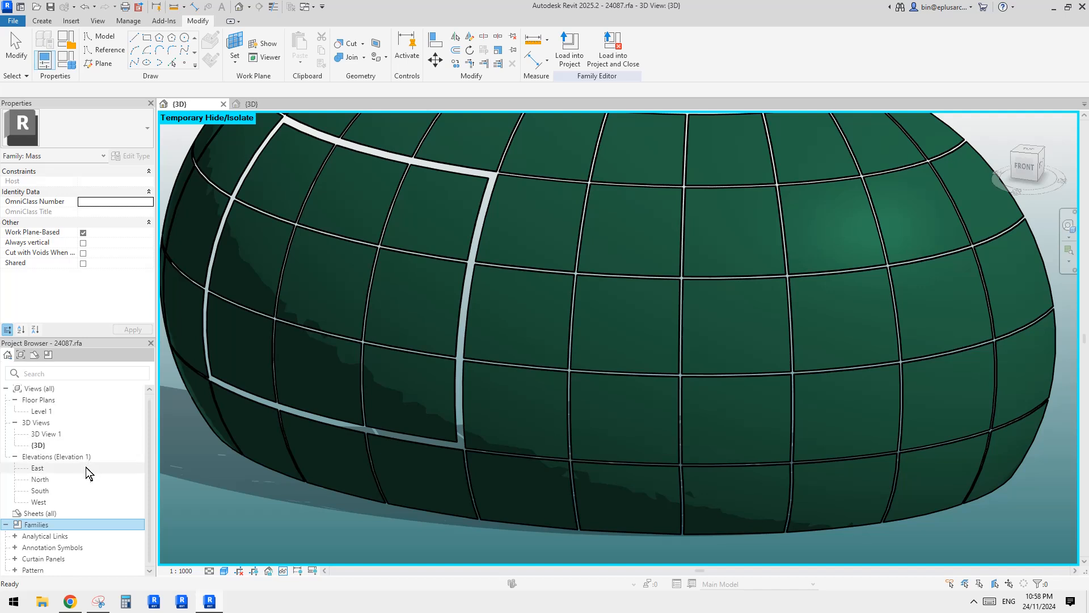
click(49, 544)
click(42, 555)
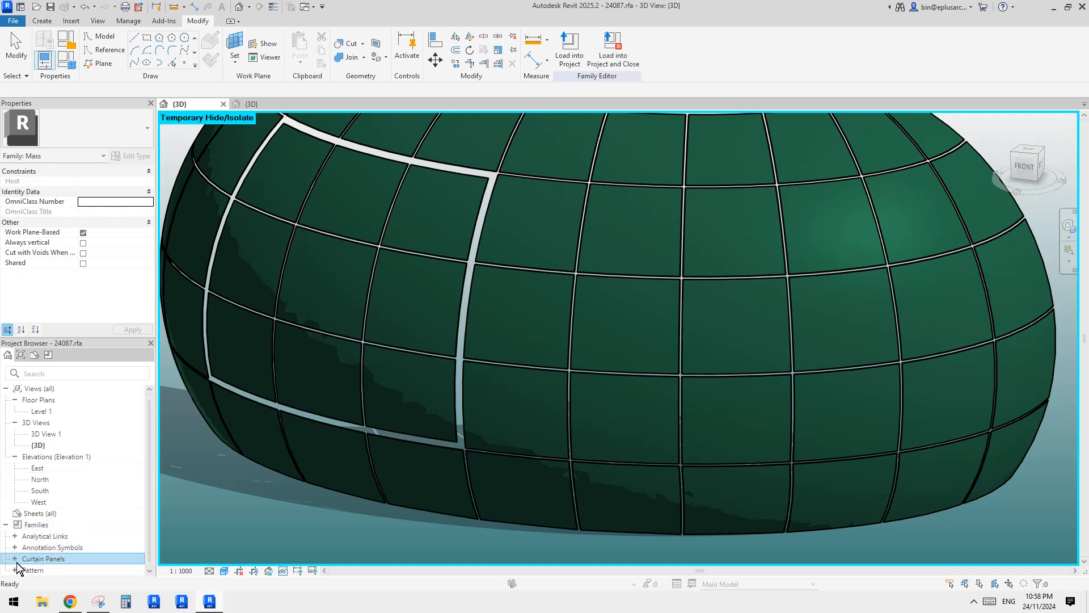
click(16, 560)
Try to rename the loaded Family2 curtain panel family in 24087.rfa as Family2b.
click(49, 562)
right_click(50, 564)
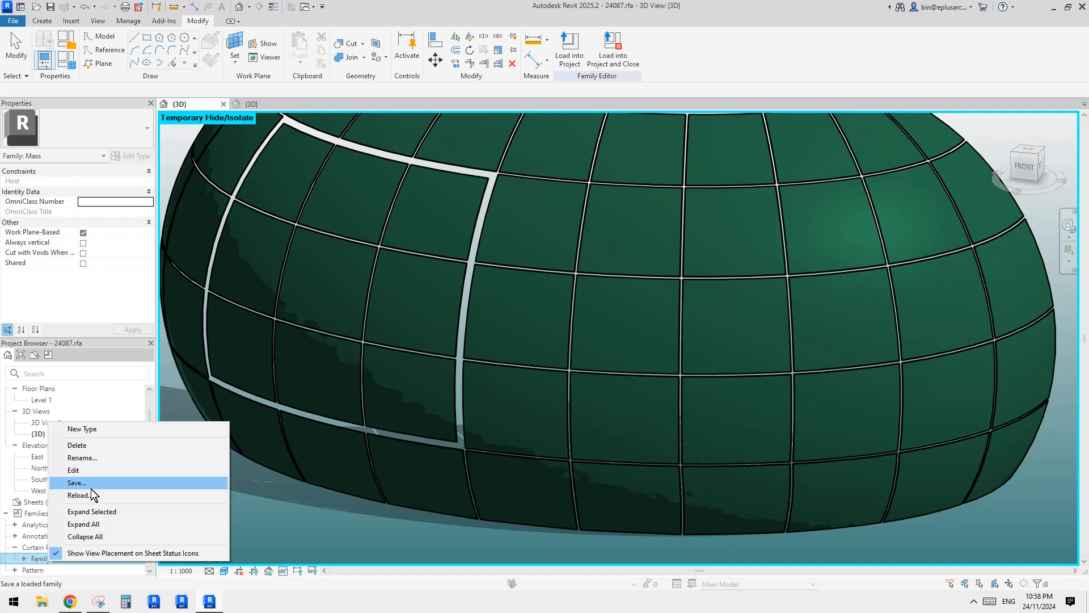
click(90, 459)
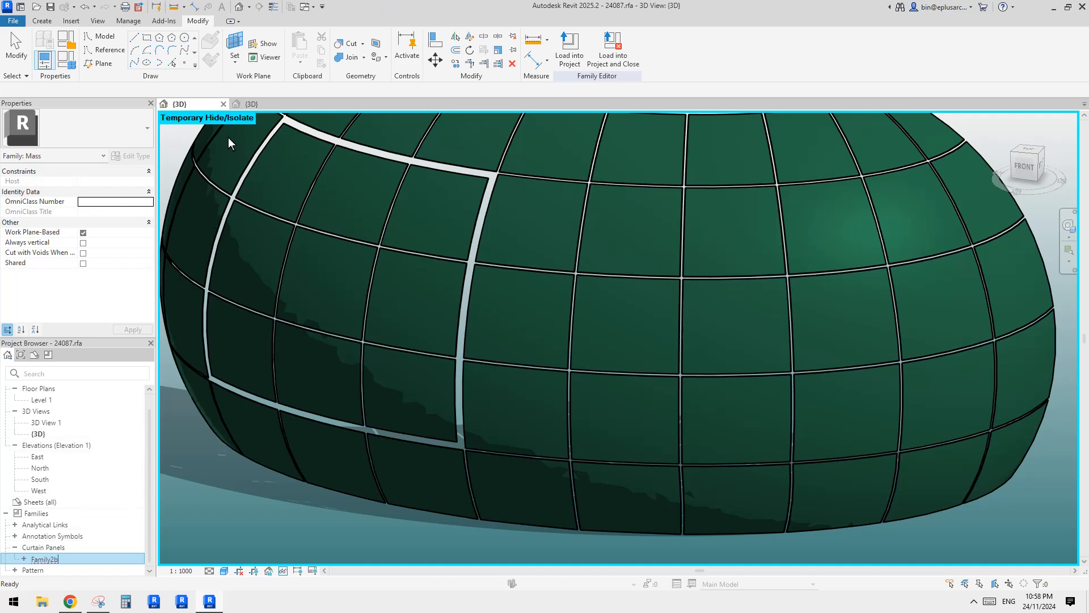
Try to load the reworked Family2 into 24087.rfa, overwriting the existing version.
click(266, 104)
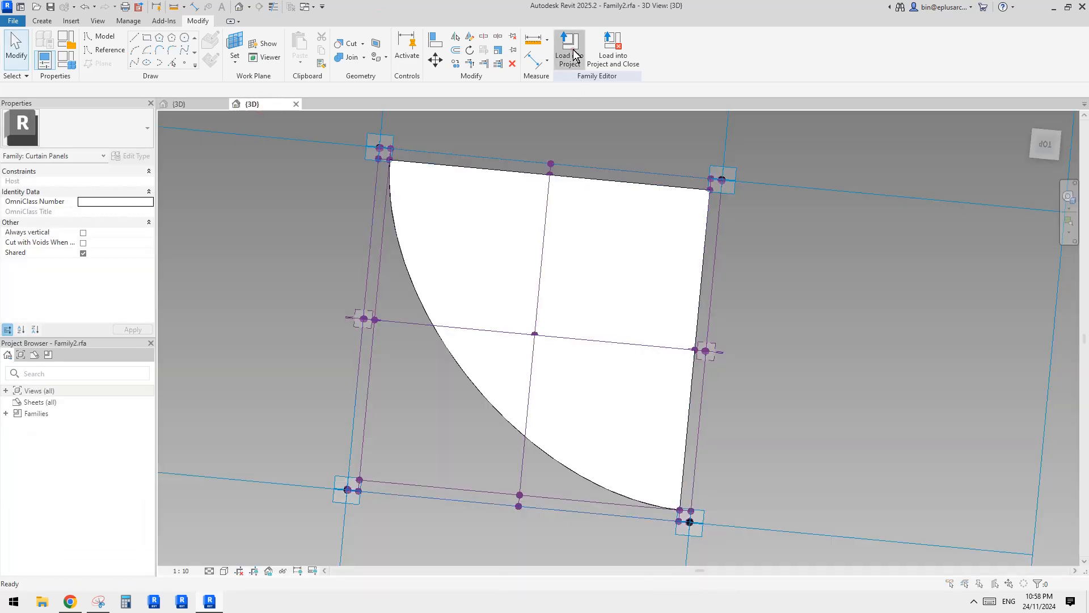
click(573, 54)
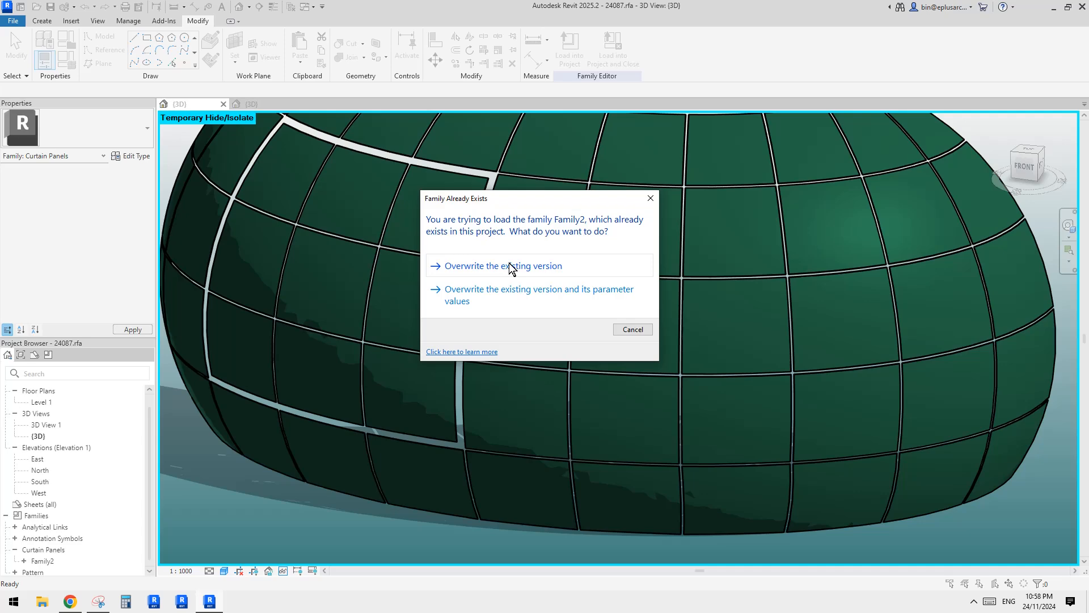
click(503, 266)
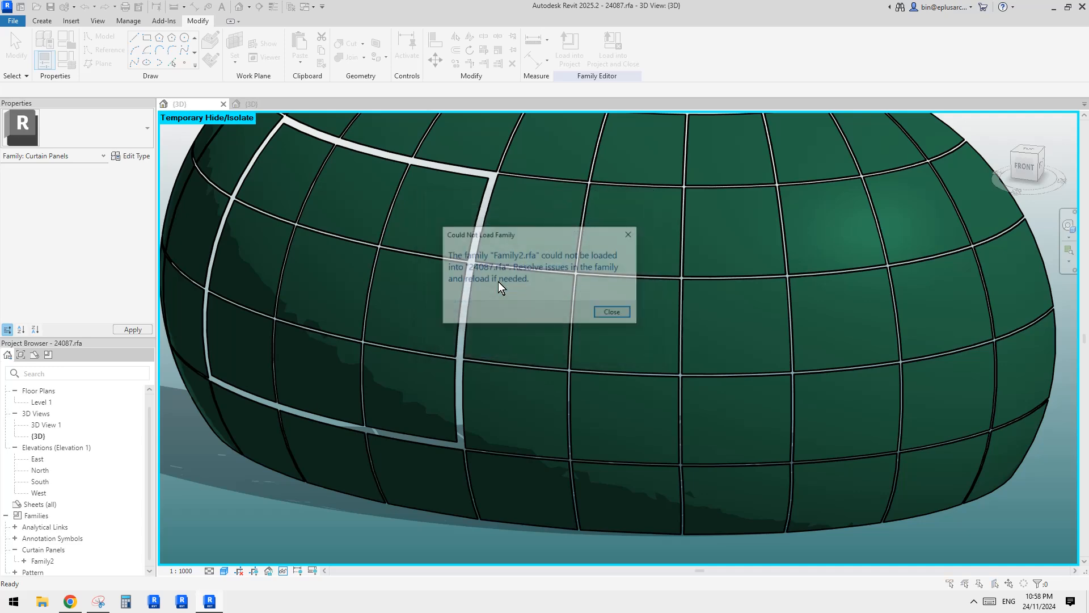
key(Return)
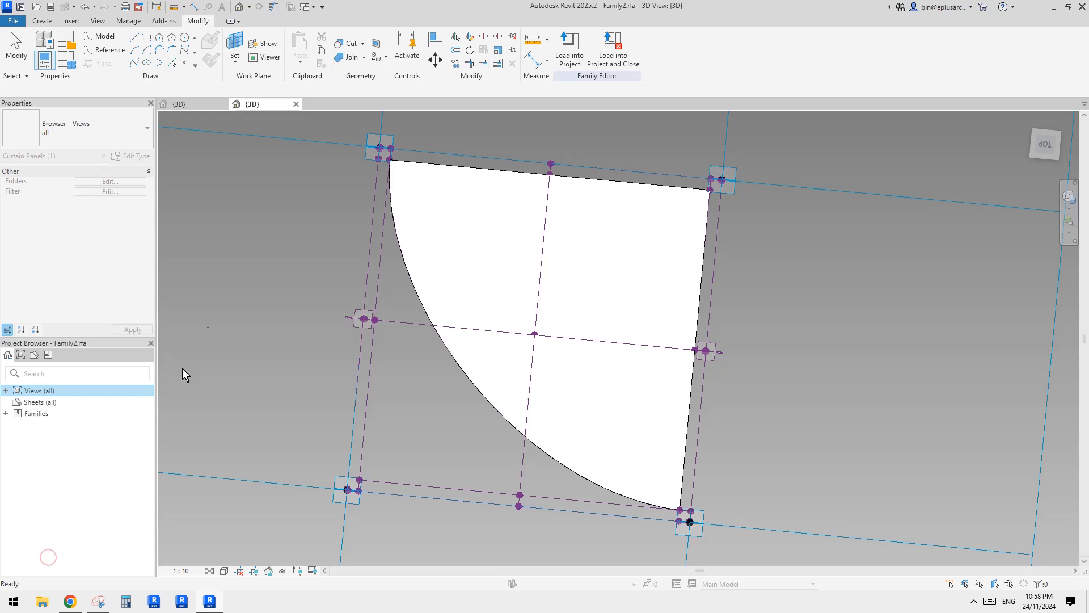
Return to 24087.rfa and rename its existing Family2 curtain panel family as Family2b.
click(180, 104)
click(42, 561)
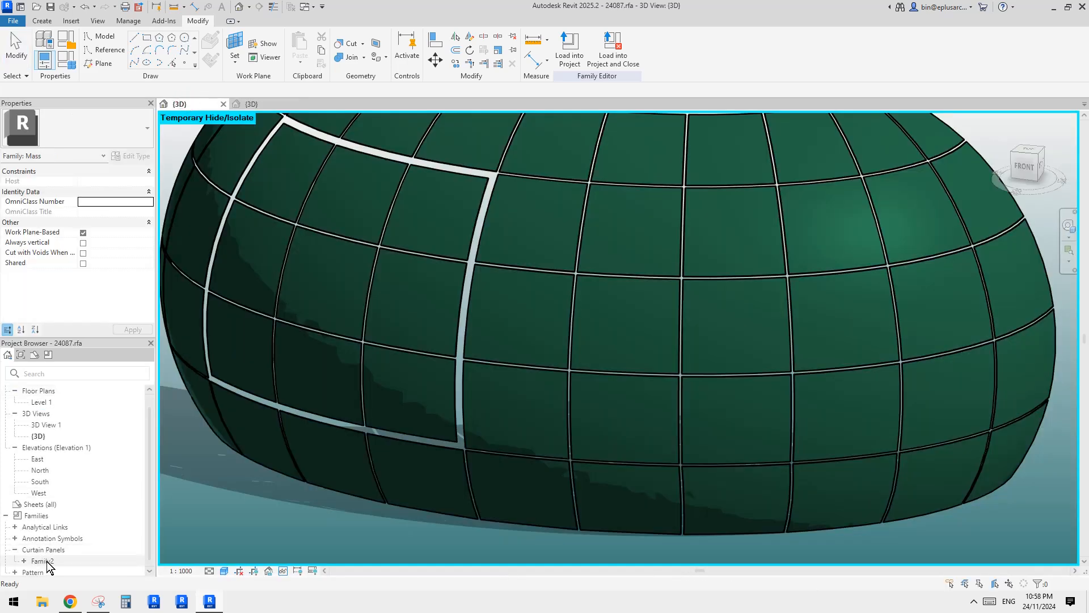
click(53, 562)
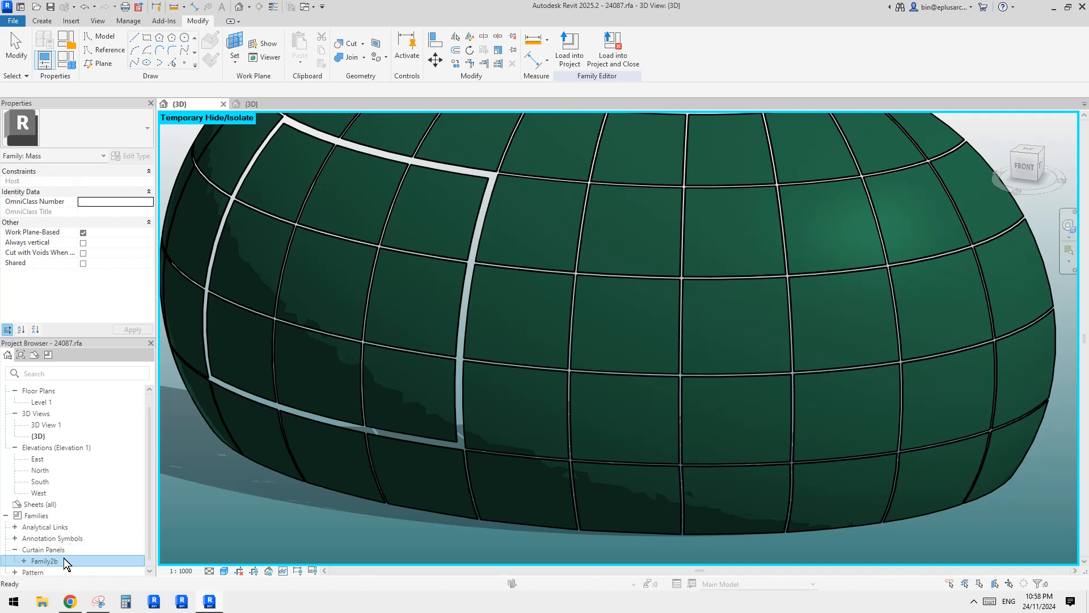
click(63, 561)
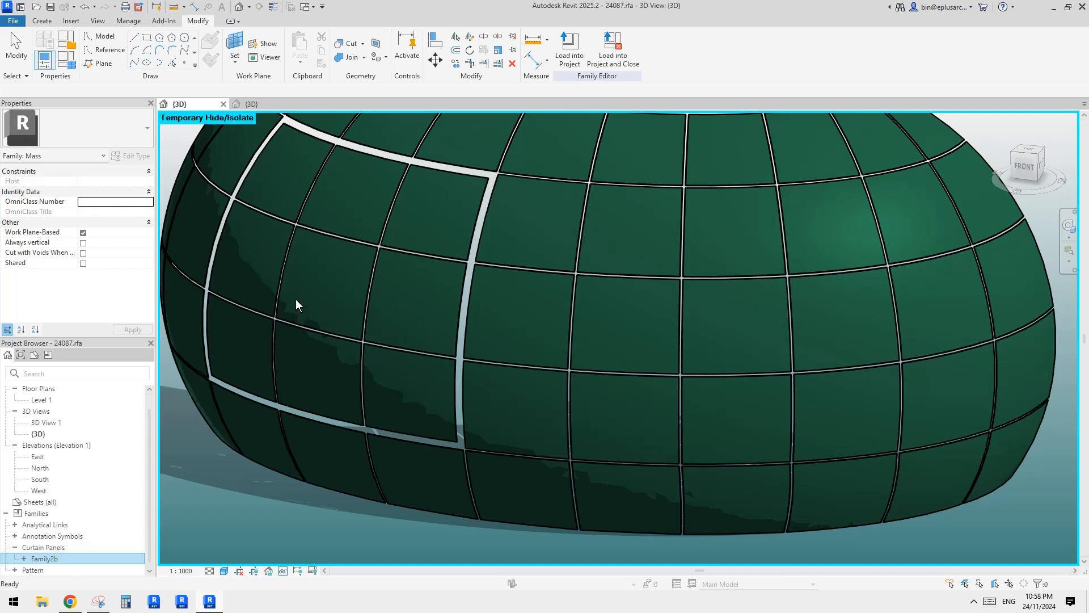
Load the reworked Family2 curtain panel from its family file into 24087.rfa.
click(267, 104)
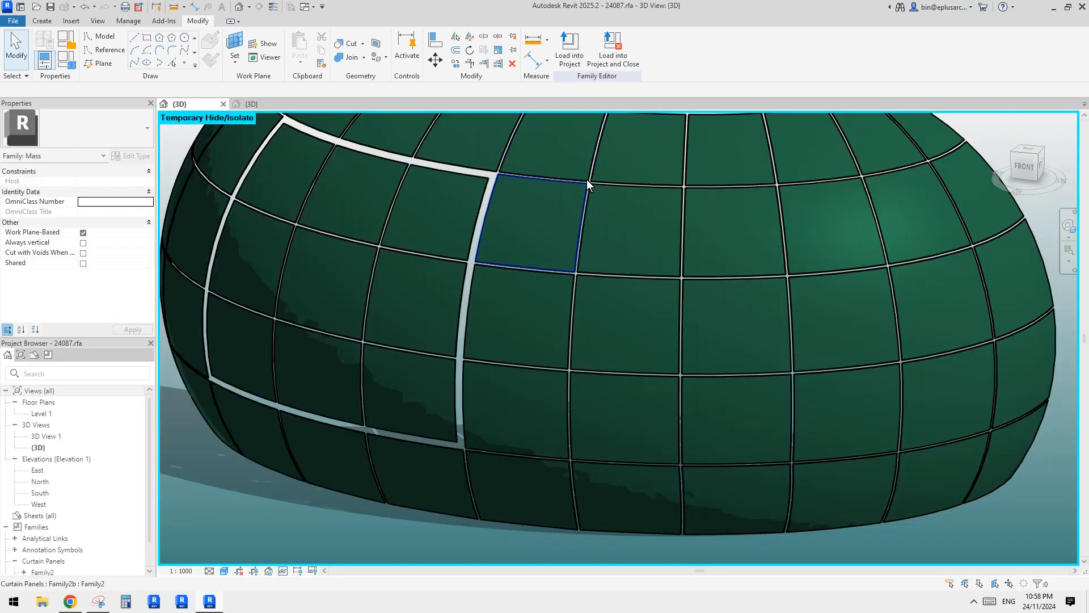
scroll(430, 349, down, 1)
shift+middle_drag(430, 349, 531, 313)
scroll(530, 327, up, 2)
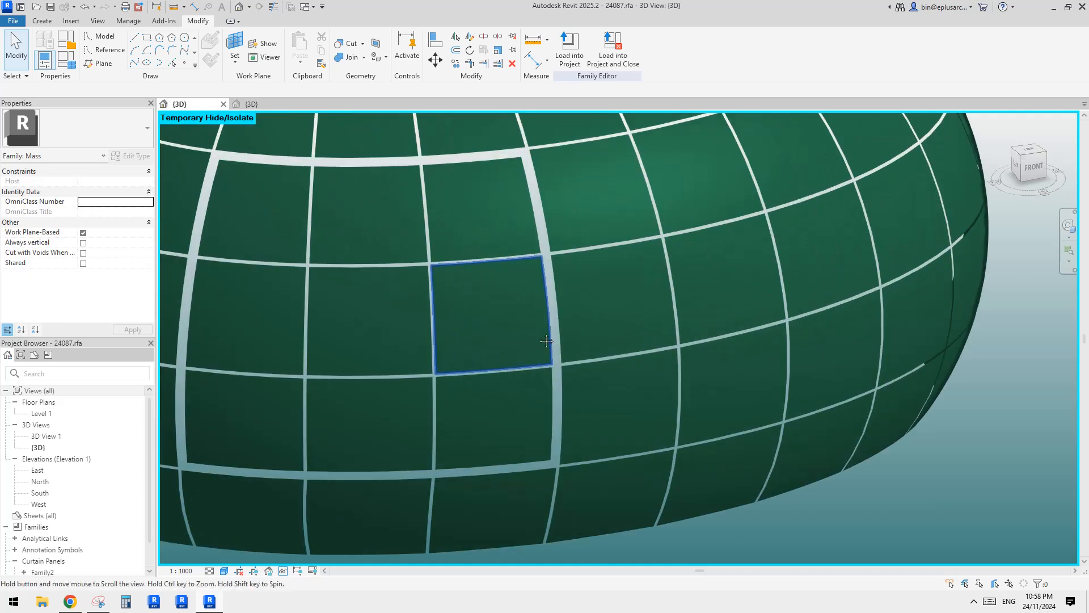
scroll(522, 320, down, 2)
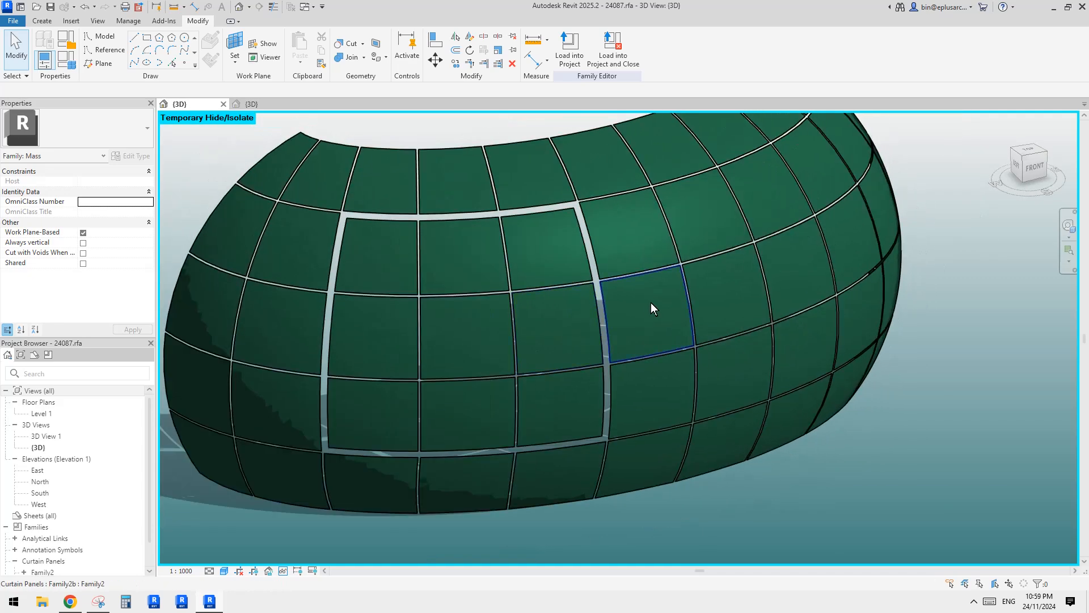
Try the Family2 type on the panel immediately right of the framed nine-panel block, in its middle row.
click(652, 309)
click(116, 134)
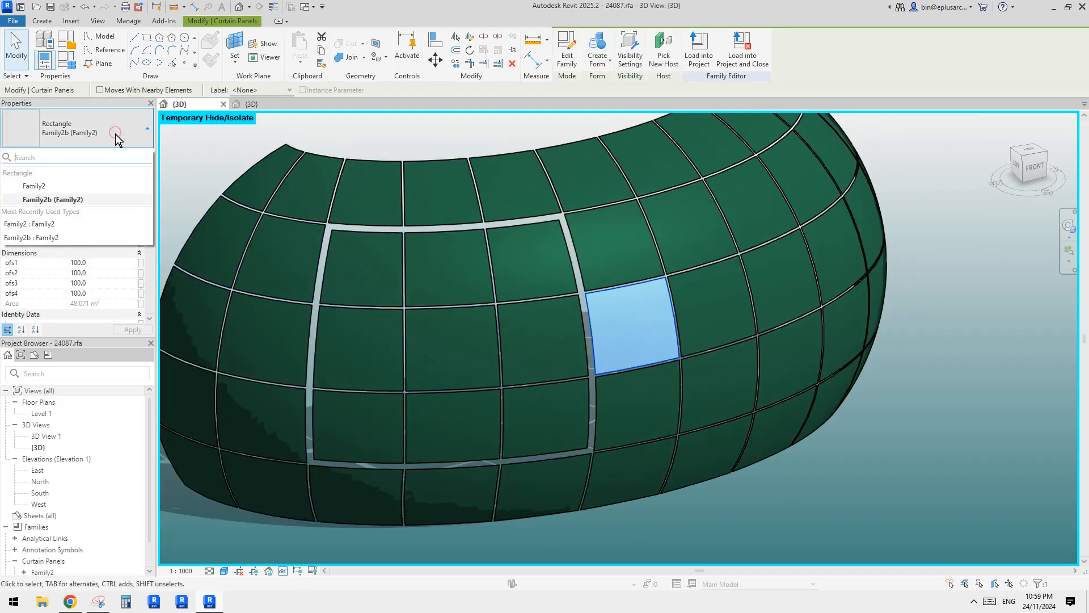
click(64, 187)
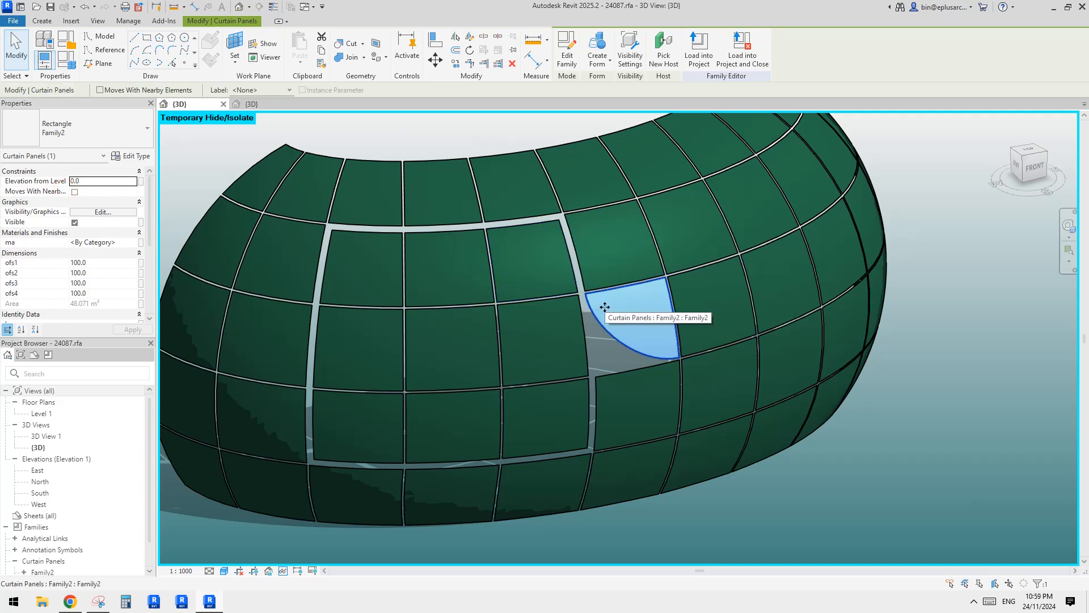
scroll(651, 321, up, 2)
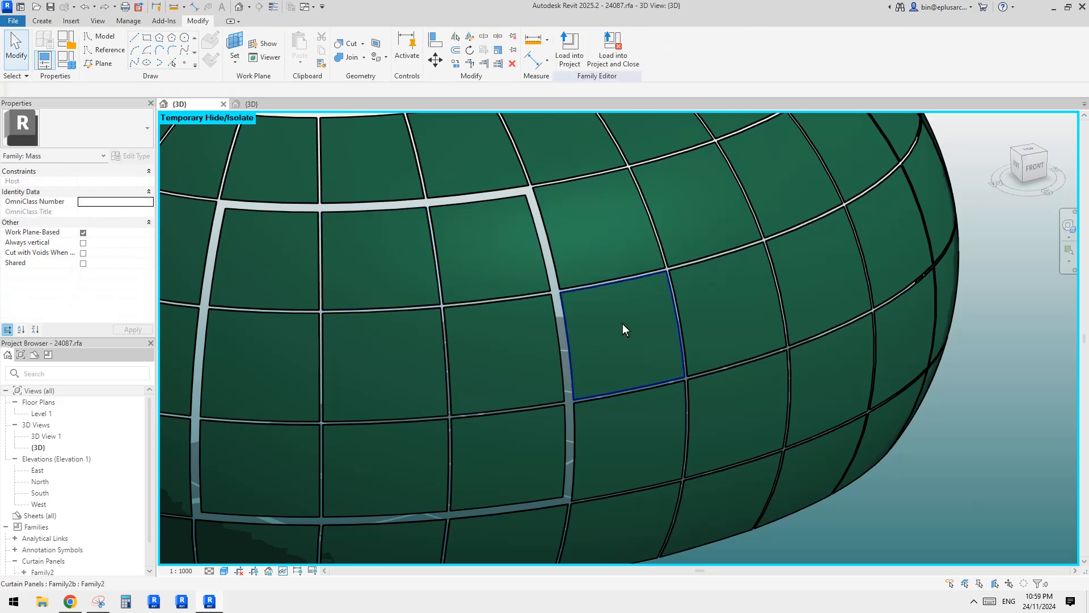
Reselect the middle-row panel just right of the framed block and change its type from Family2b to Family2.
click(623, 324)
click(105, 129)
click(51, 187)
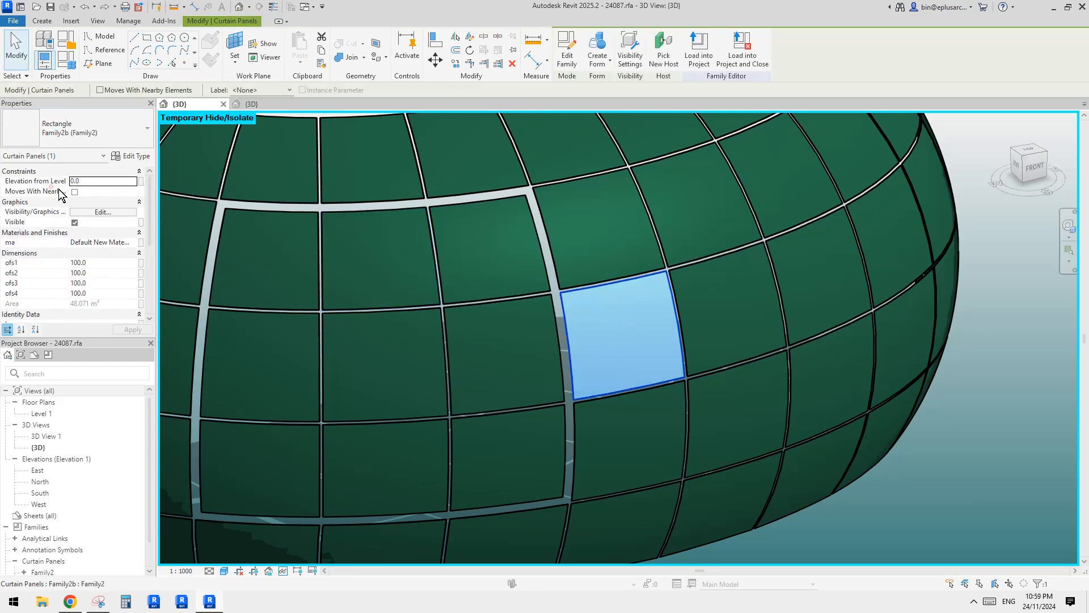
middle_drag(672, 349, 555, 311)
key(Escape)
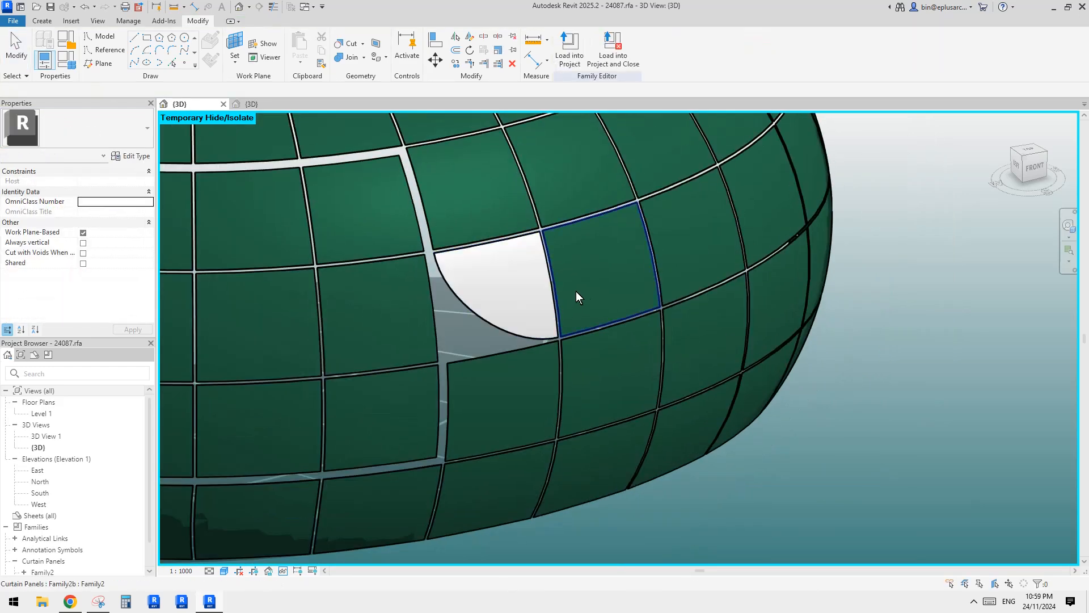
Try deleting the green panel immediately right of the curved-cut panel.
scroll(579, 297, down, 1)
click(618, 284)
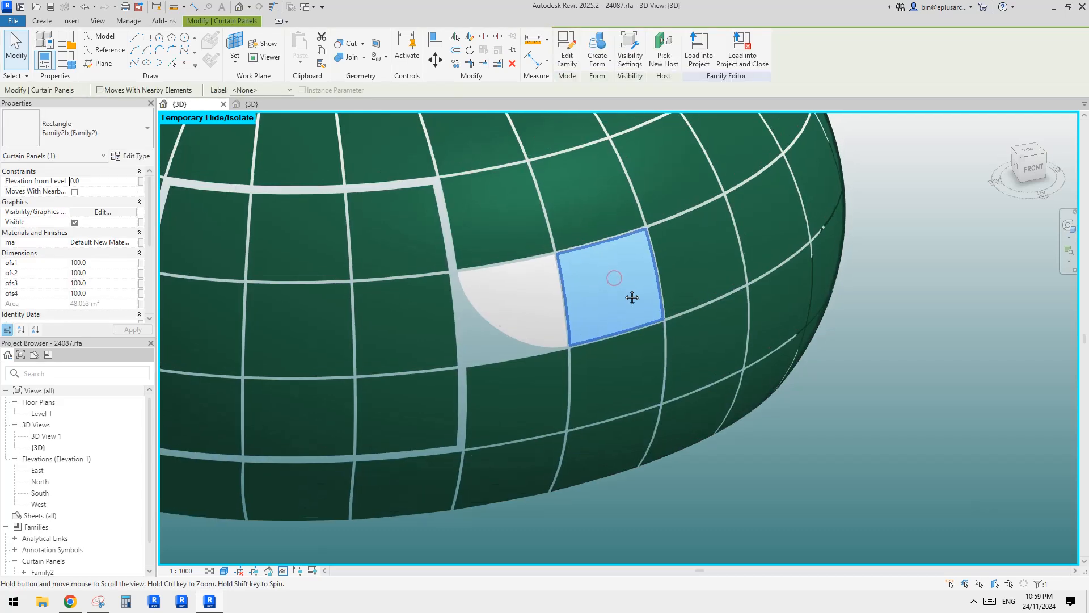
shift+middle_drag(632, 297, 645, 272)
key(Escape)
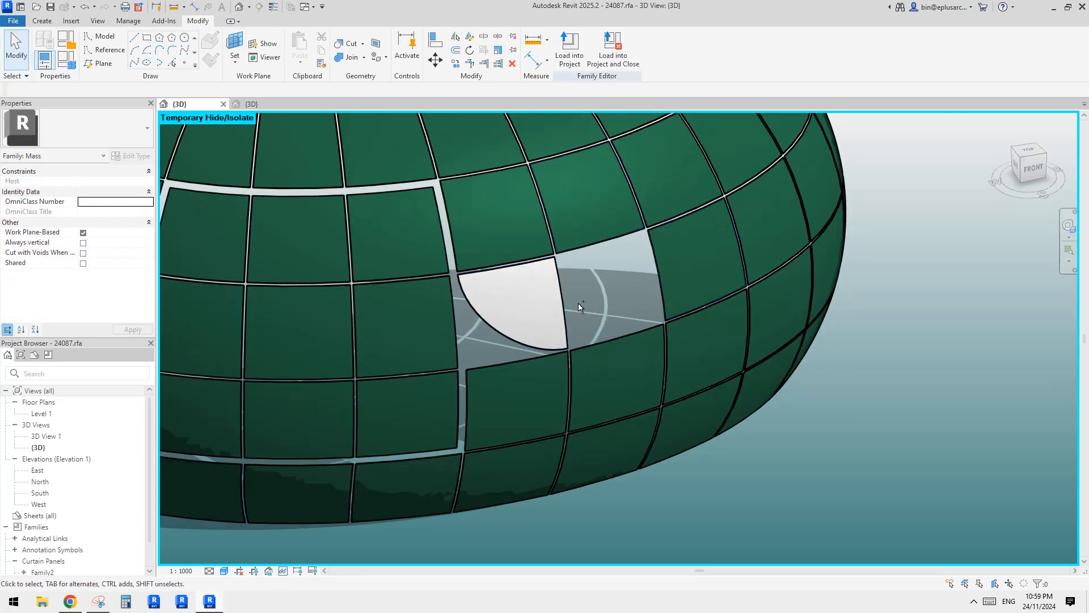
Try the Family2 type on the top-row panel just right of the framed block, and undo the change.
click(515, 234)
click(93, 133)
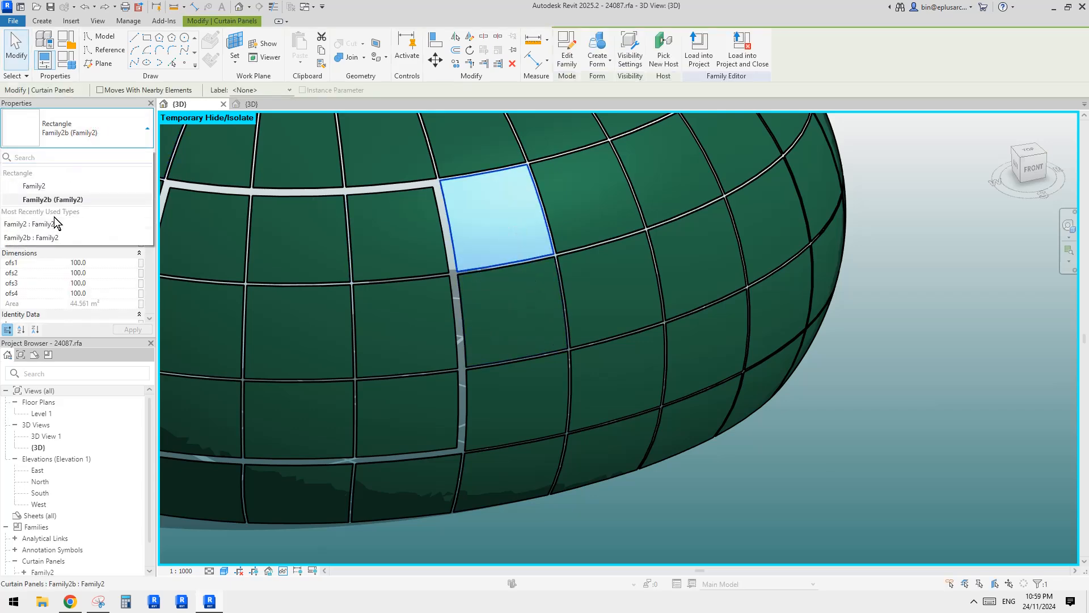
click(55, 187)
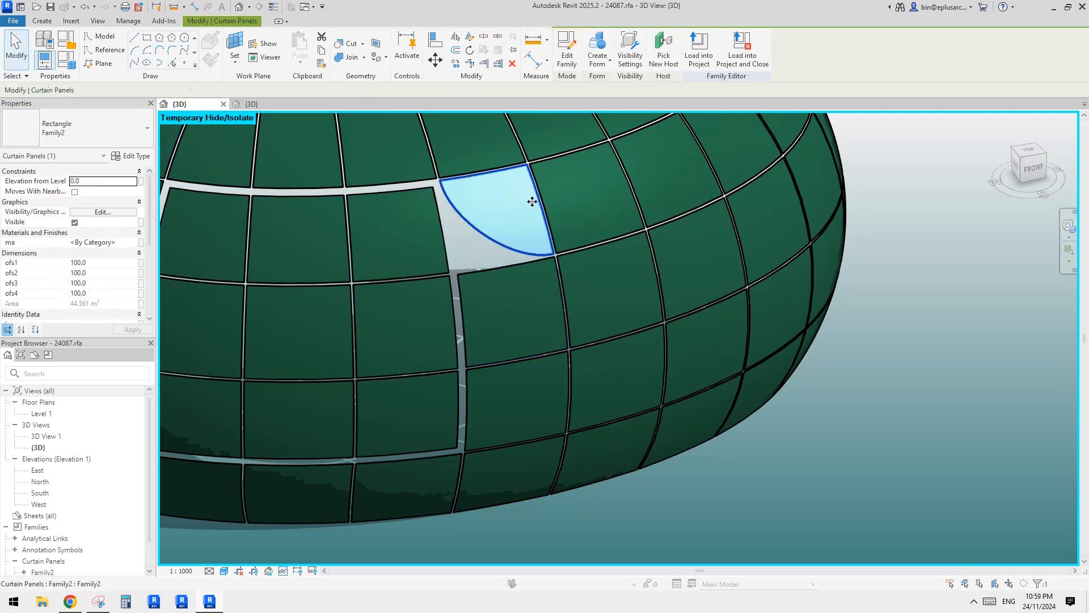
middle_drag(519, 193, 560, 298)
click(529, 347)
middle_drag(531, 346, 625, 237)
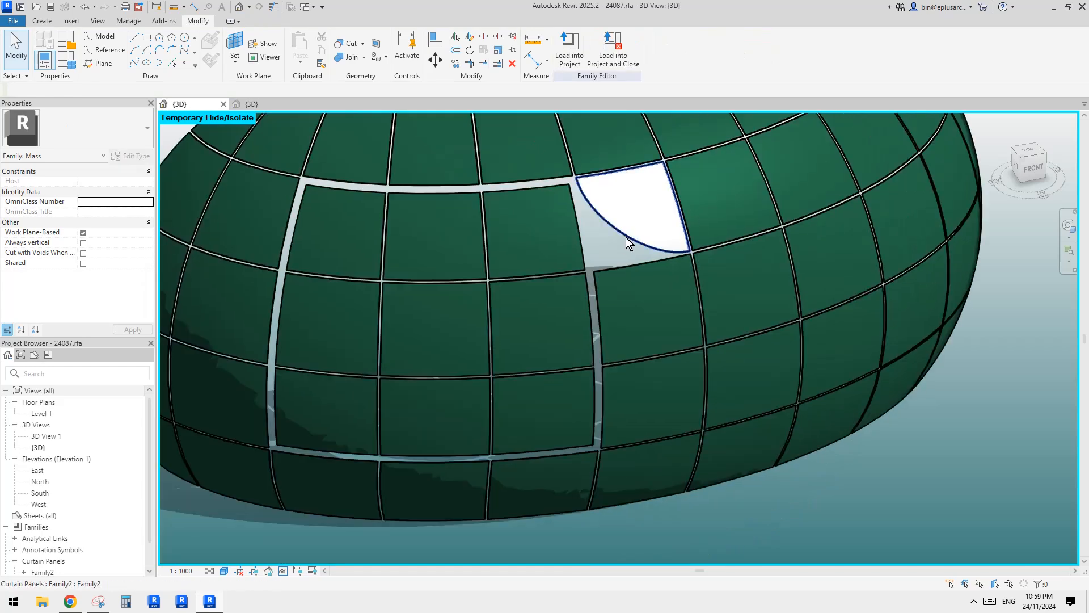
key(ctrl+z)
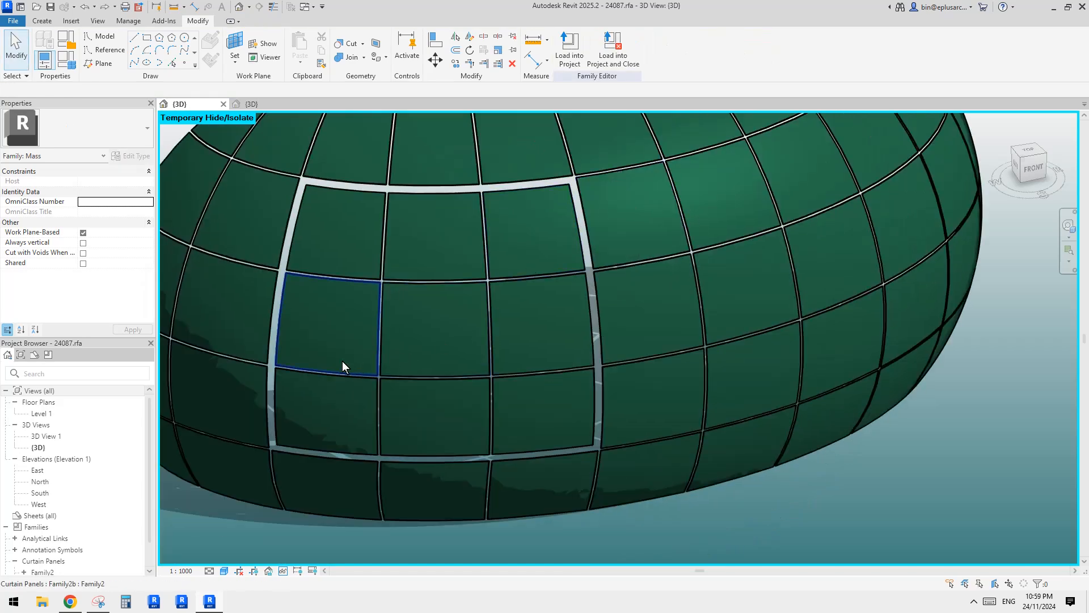
Change the panel in the lower-left corner of the framed nine-panel block from Family2b to the Family2 type.
middle_drag(342, 361, 341, 345)
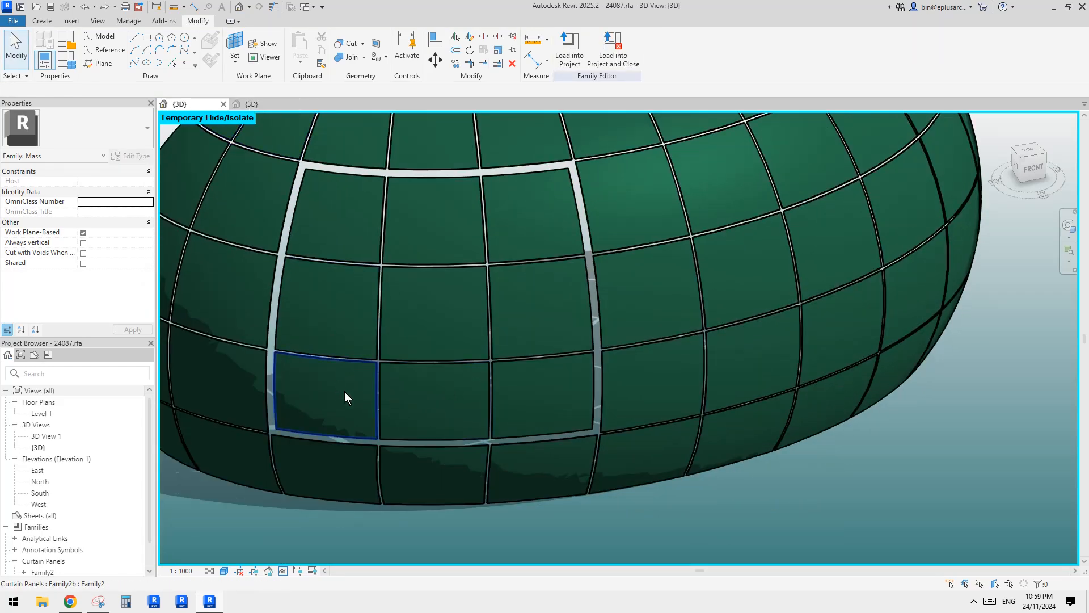
click(247, 102)
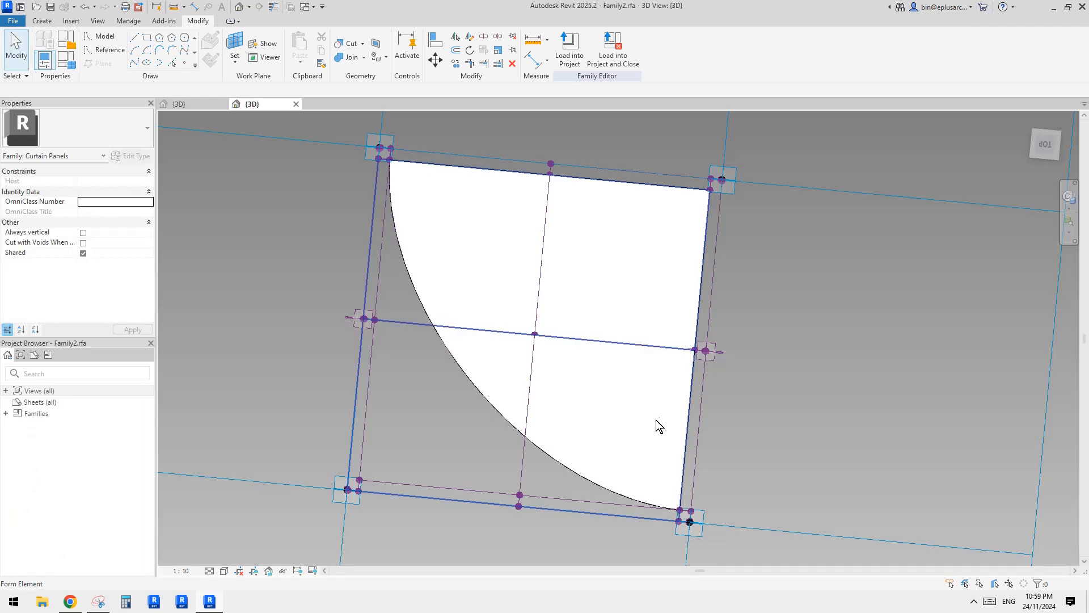
click(179, 105)
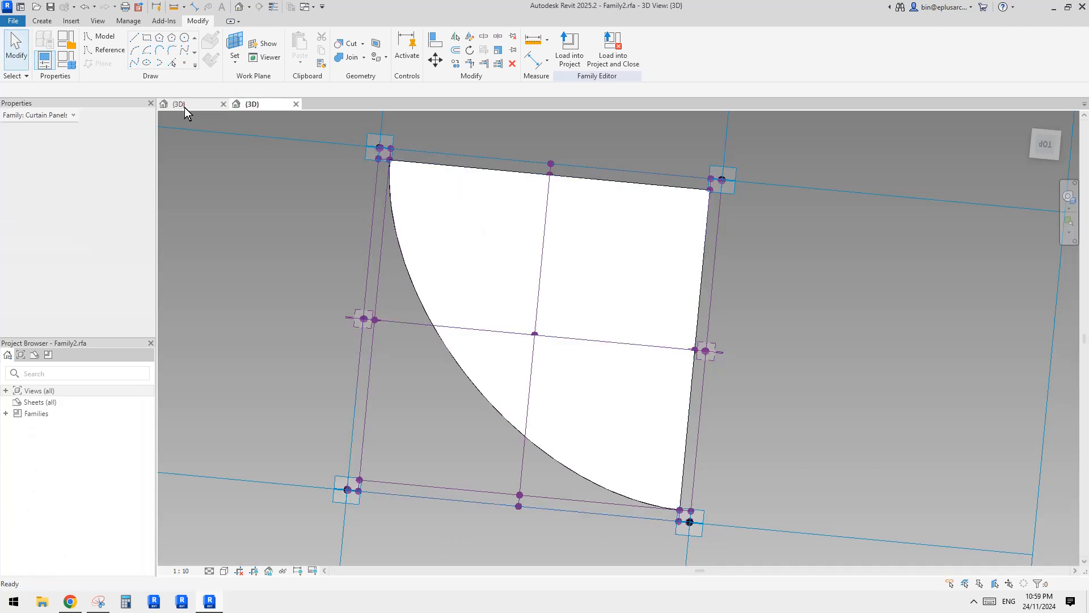
click(310, 397)
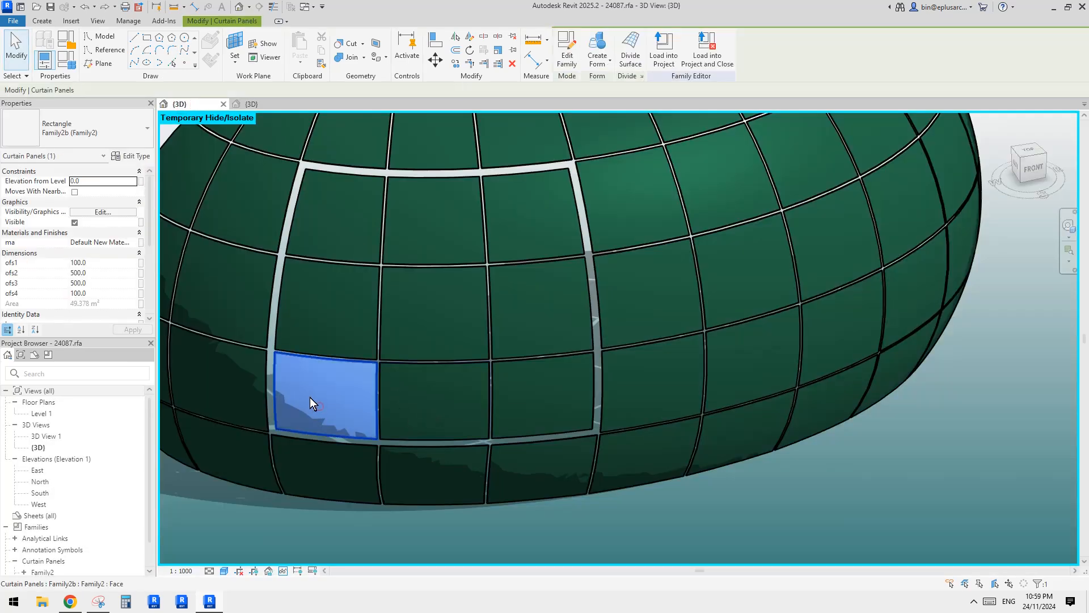
click(74, 133)
click(52, 184)
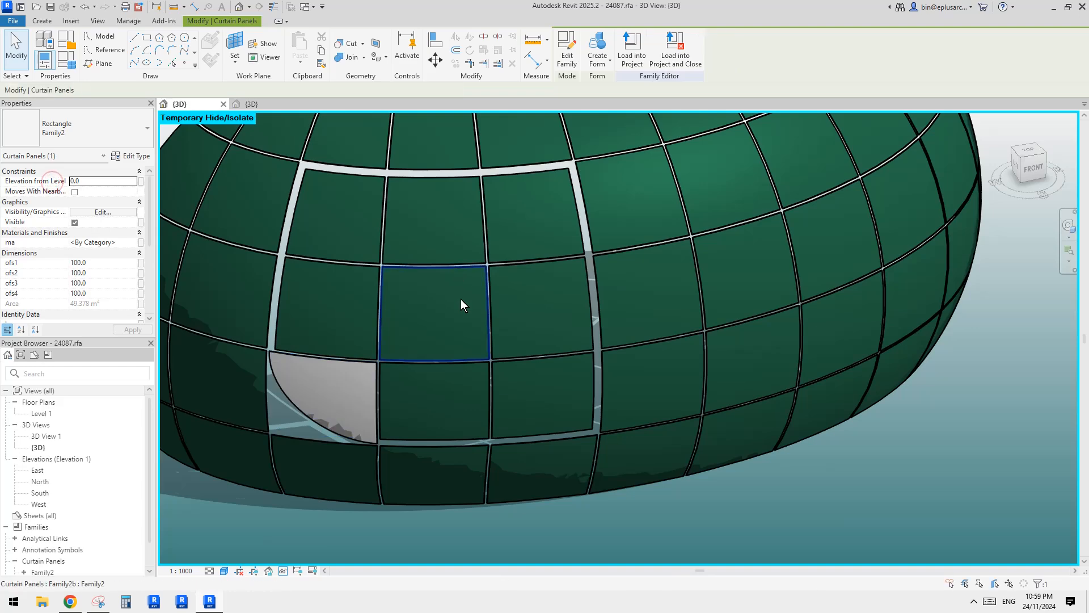
key(Escape)
shift+middle_drag(460, 298, 489, 420)
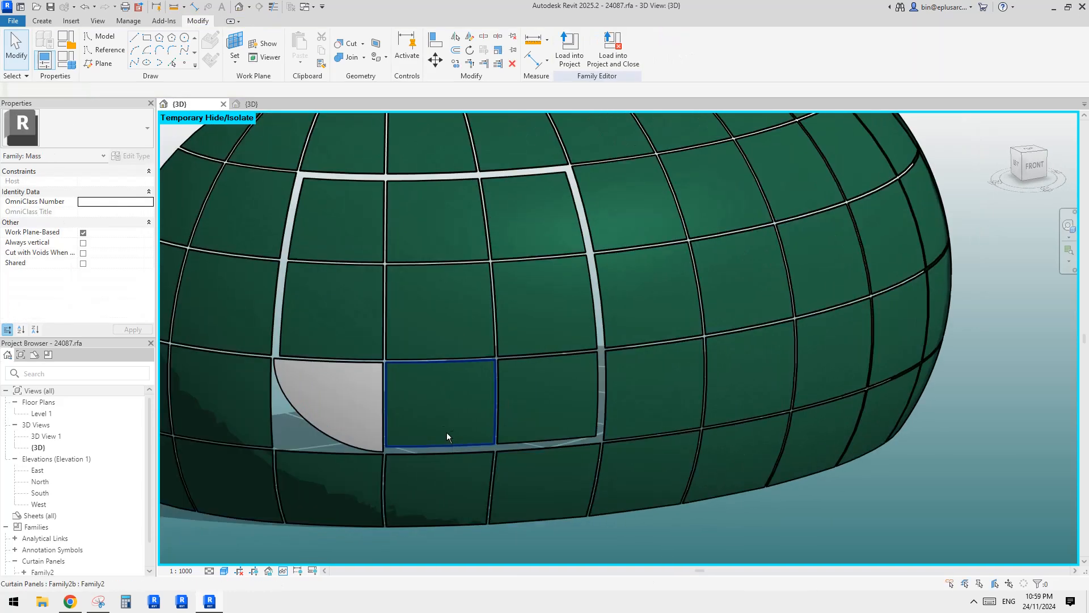
Associate the Family2 solid form's material with the ma parameter and reload the family into 24087.rfa, overwriting the existing version and its parameter values.
double_click(243, 124)
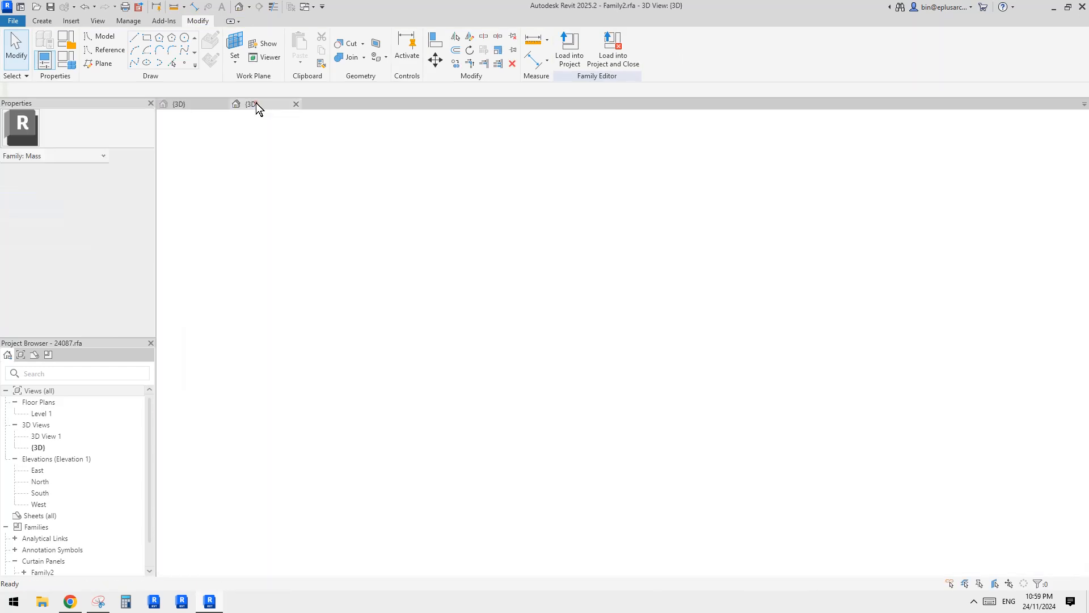
click(425, 297)
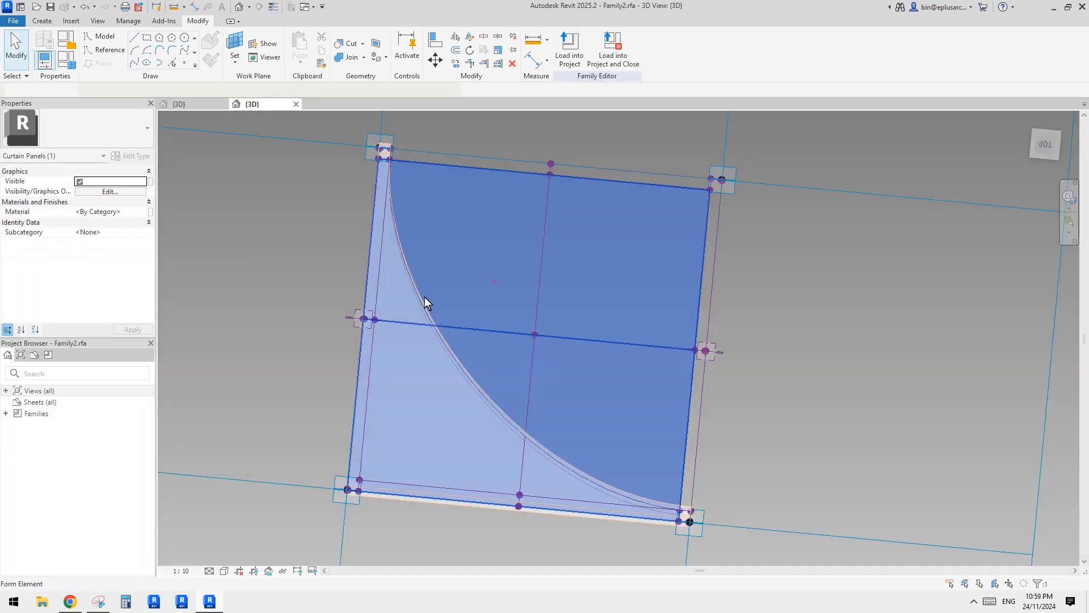
click(150, 211)
click(361, 293)
click(461, 423)
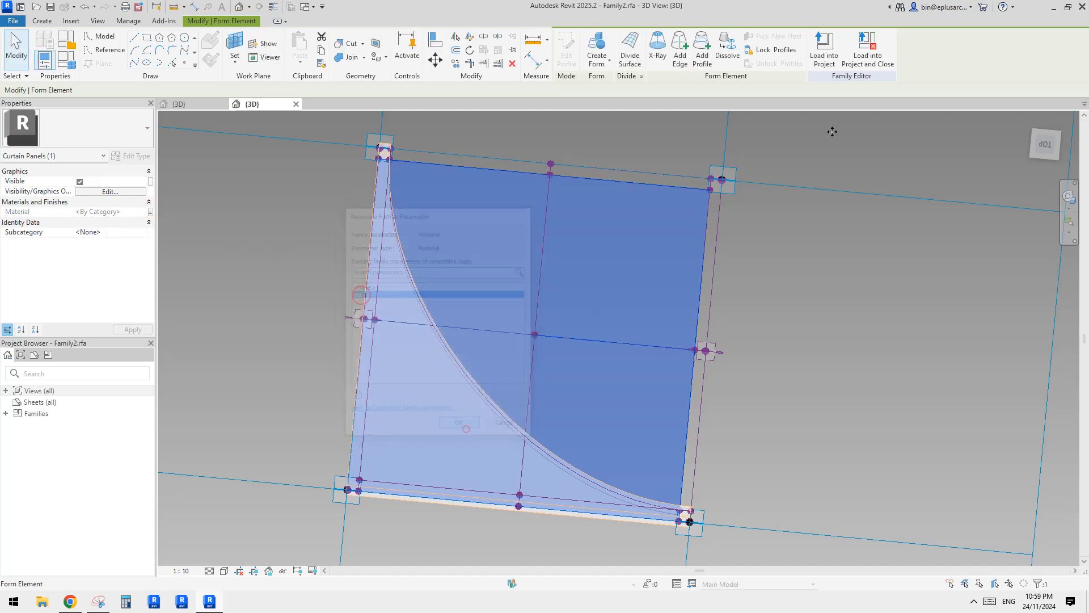
click(829, 57)
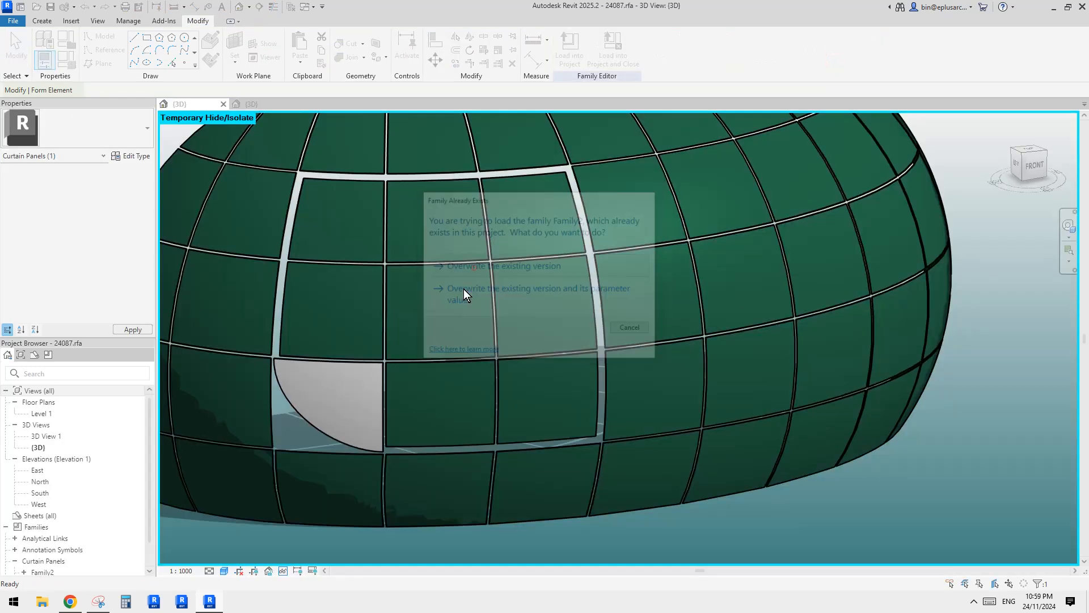
click(464, 288)
Copy the ma material, Default New Material, from the adjacent green panel to the curved-cut Family2 panel.
click(363, 394)
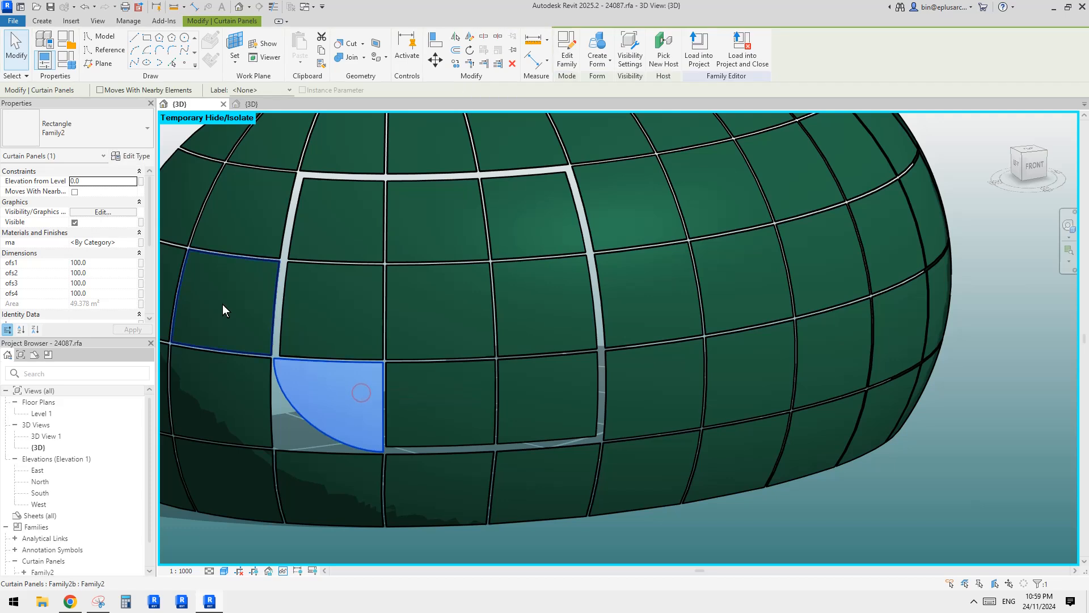
click(438, 397)
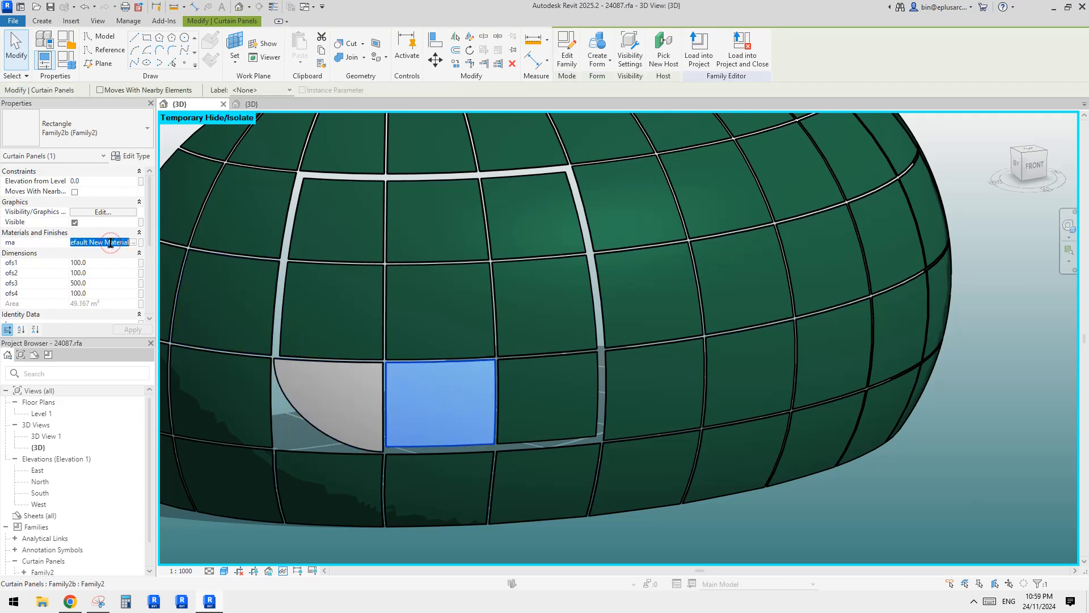
click(353, 404)
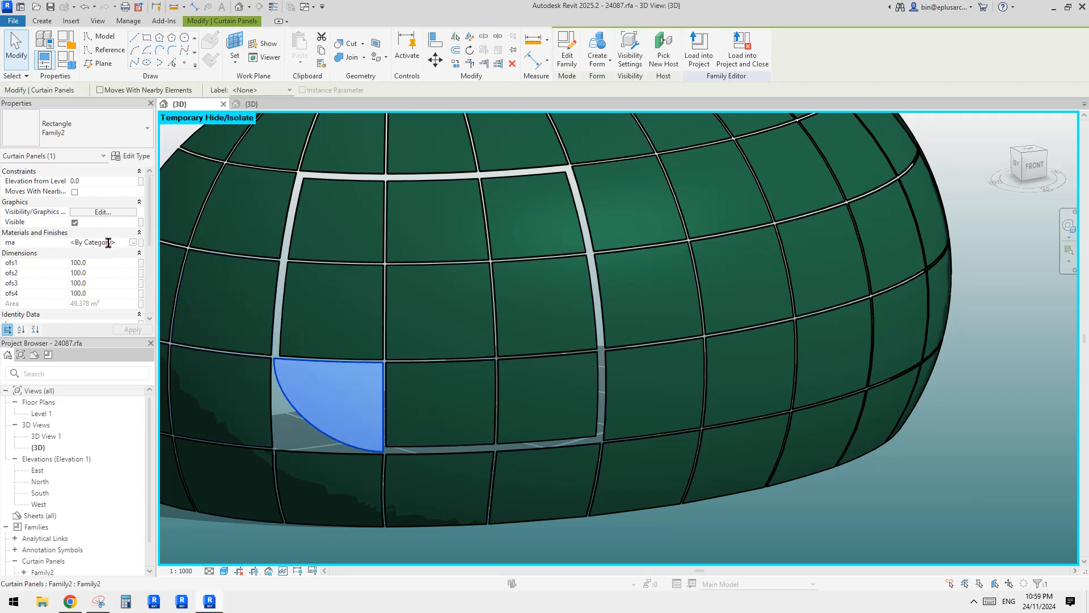
key(Escape)
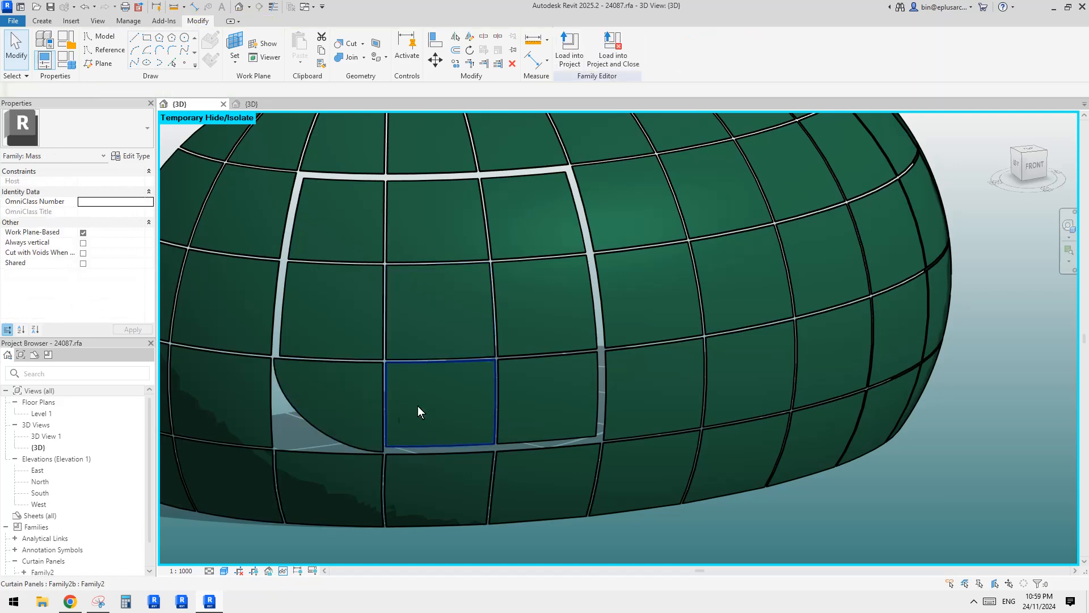
Compare the neighbouring panels' offsets and set ofs2 and ofs3 of the curved-cut corner panel to 500.
click(351, 419)
scroll(329, 419, up, 2)
middle_drag(332, 418, 398, 398)
click(382, 383)
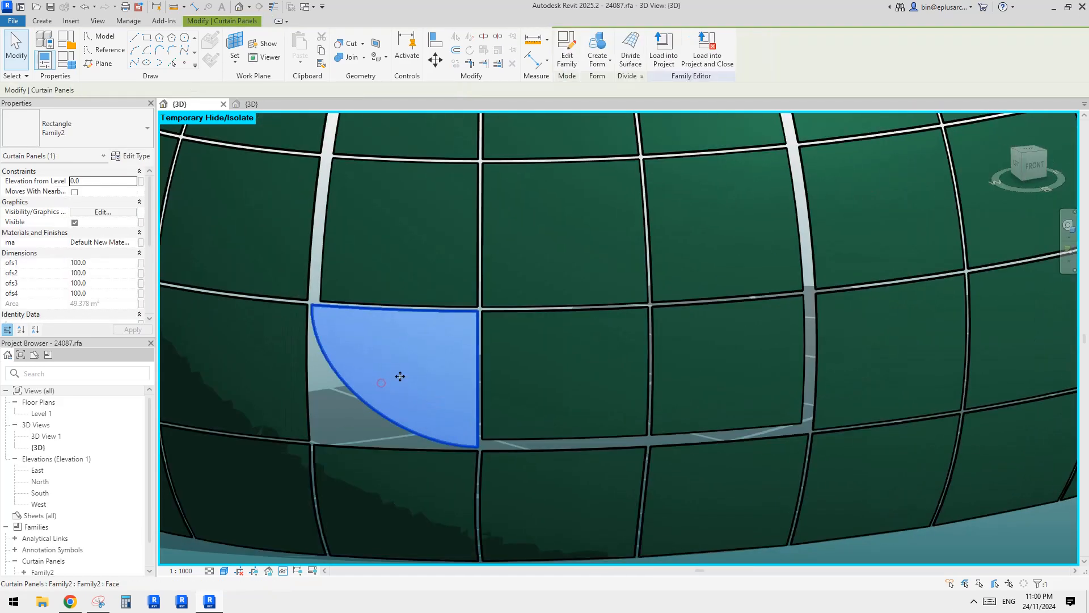
click(515, 387)
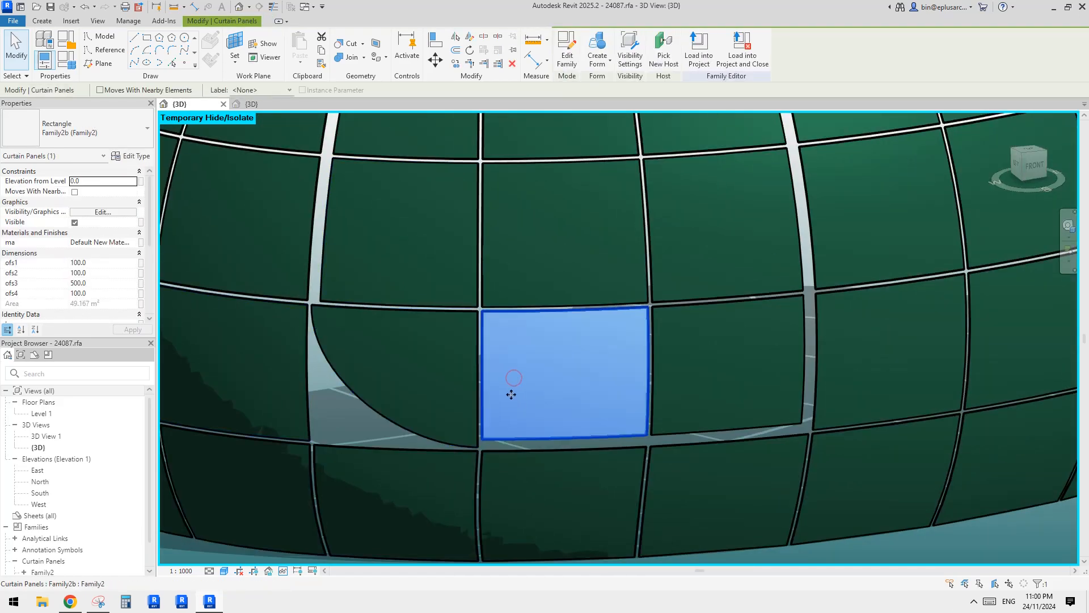
click(365, 267)
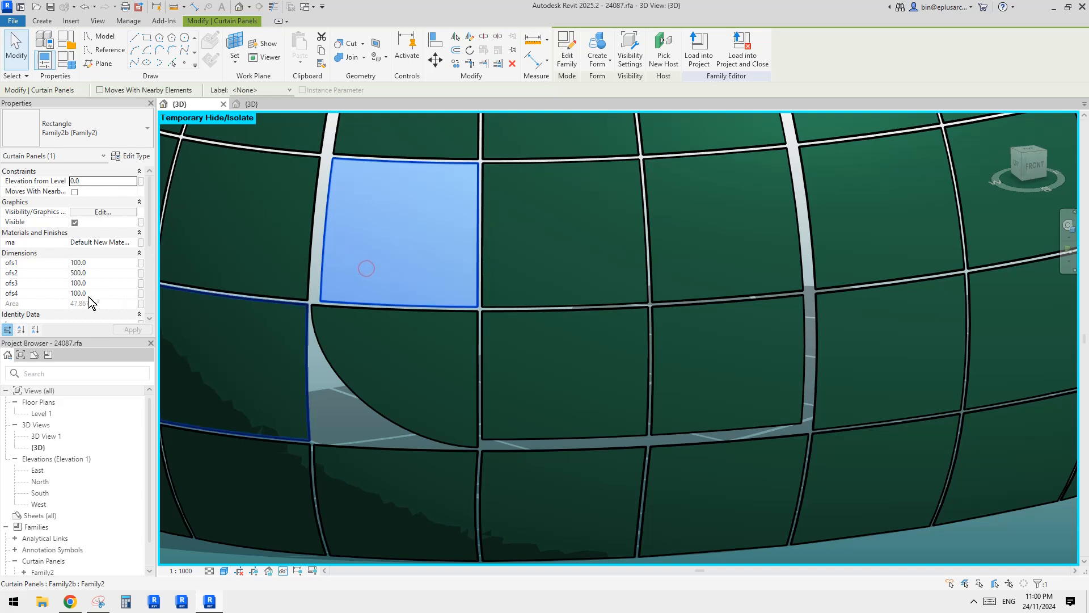
click(402, 402)
click(97, 274)
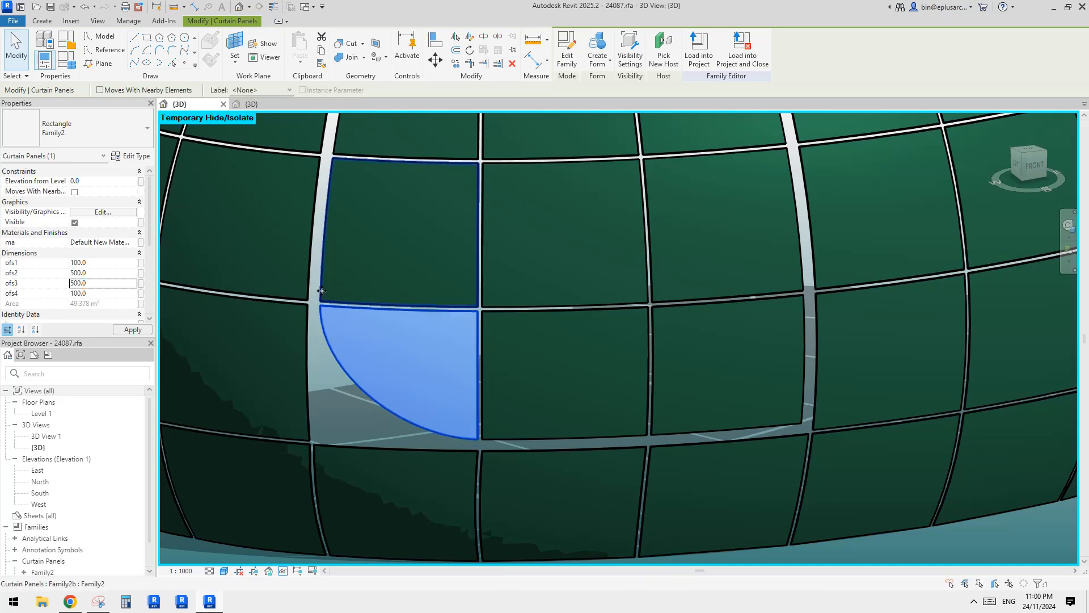
key(Escape)
scroll(574, 371, down, 2)
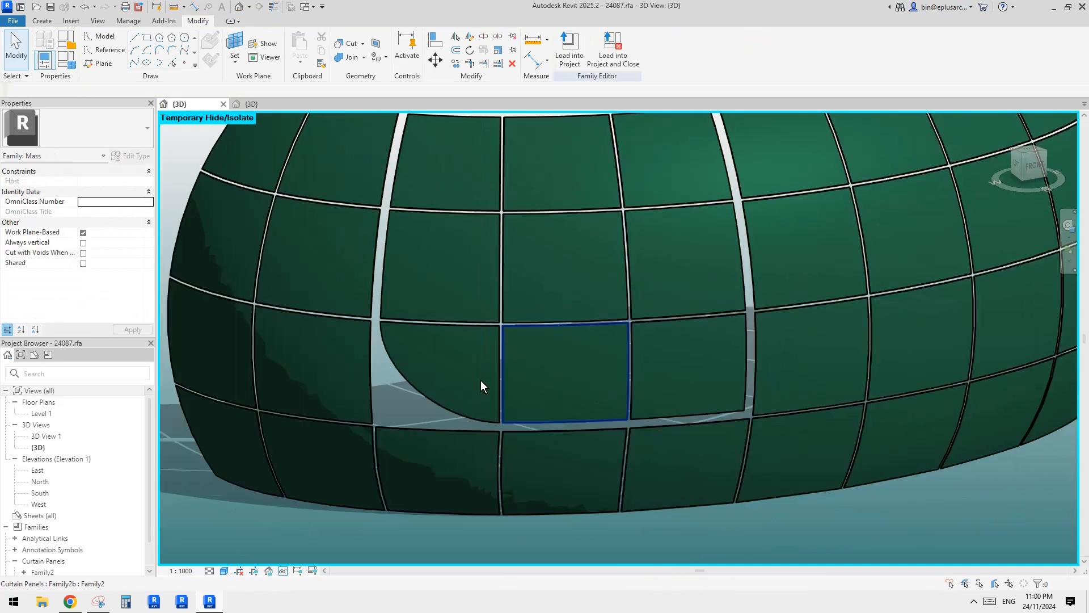
Examine the curved-cut corner panel on the mass from several angles and compare it with the building photo in Chrome.
click(430, 361)
shift+middle_drag(430, 361, 406, 316)
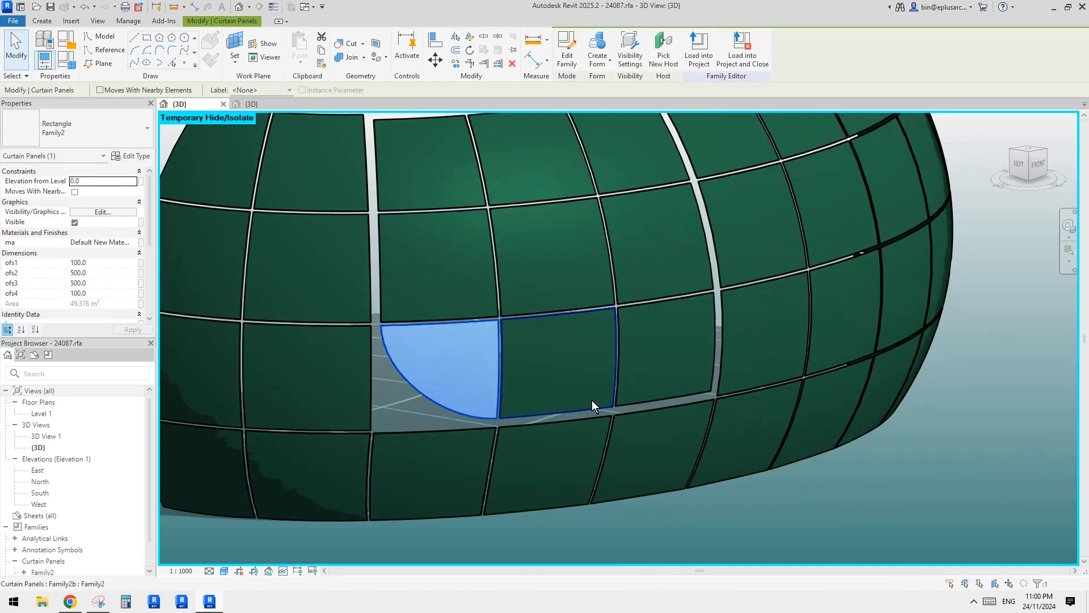
shift+middle_drag(454, 372, 451, 384)
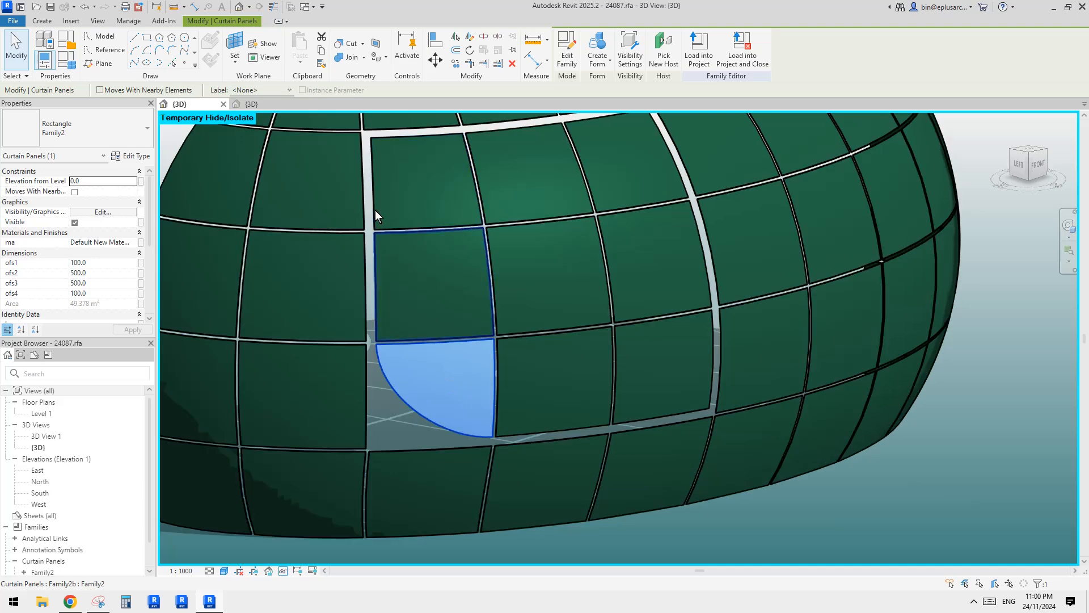
shift+middle_drag(681, 454, 699, 452)
click(787, 490)
shift+middle_drag(829, 486, 673, 438)
shift+middle_drag(648, 398, 625, 396)
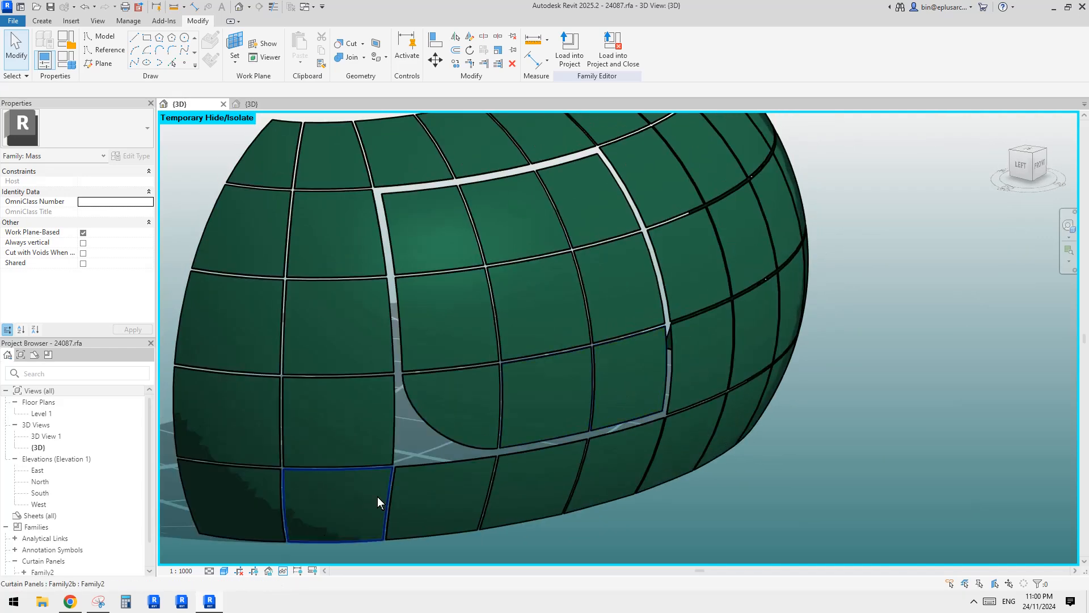
click(71, 603)
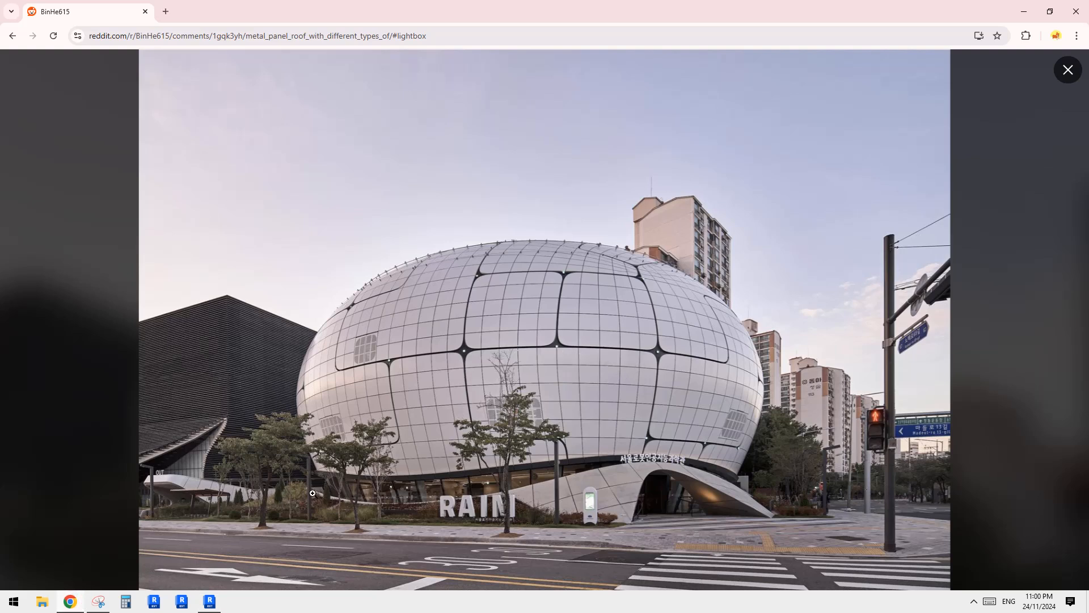
click(210, 603)
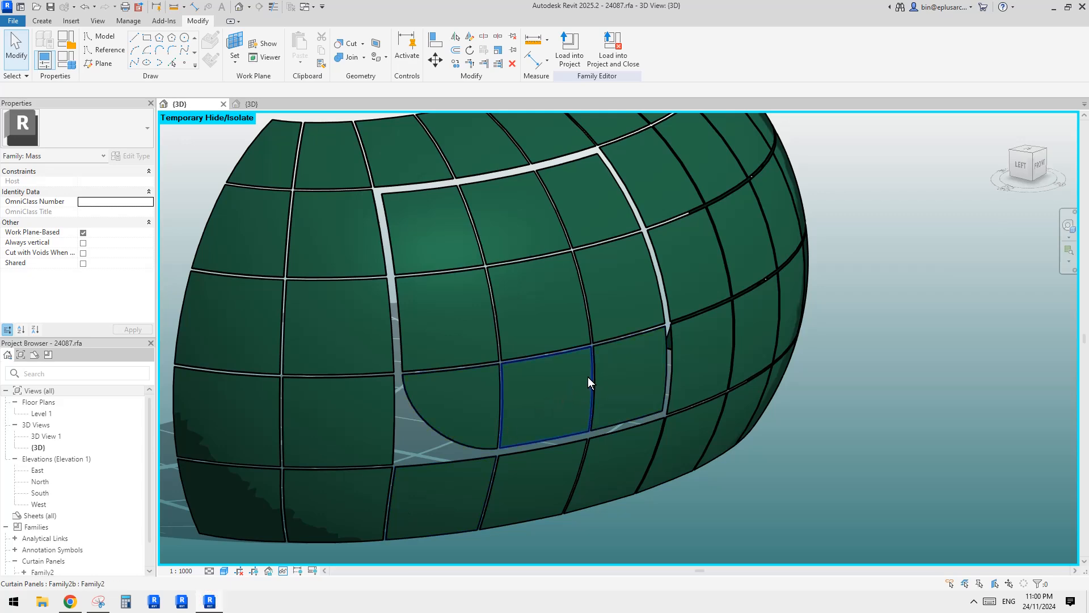
Inspect the panel in the lower-right corner of the framed block and check it against the building photo in Chrome.
middle_drag(859, 439, 828, 441)
scroll(829, 440, down, 2)
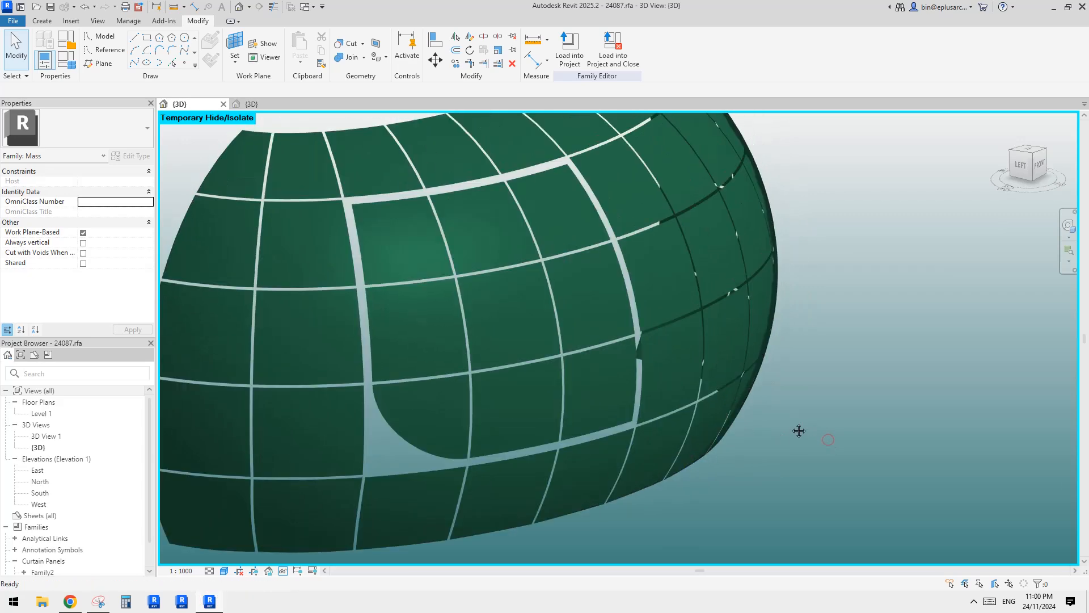
click(616, 364)
shift+middle_drag(616, 365, 675, 388)
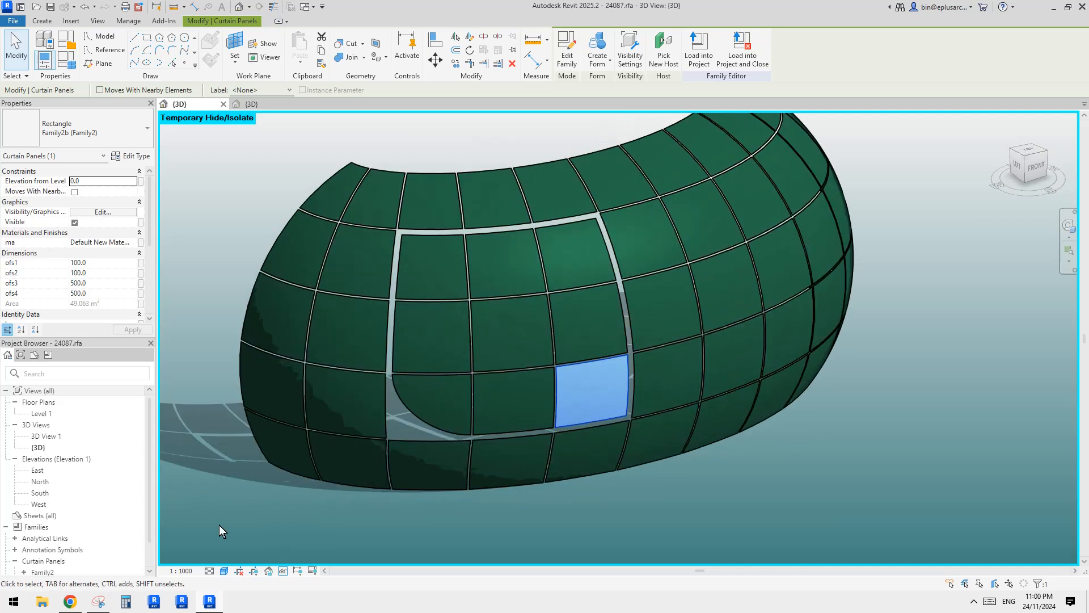
click(70, 602)
click(202, 603)
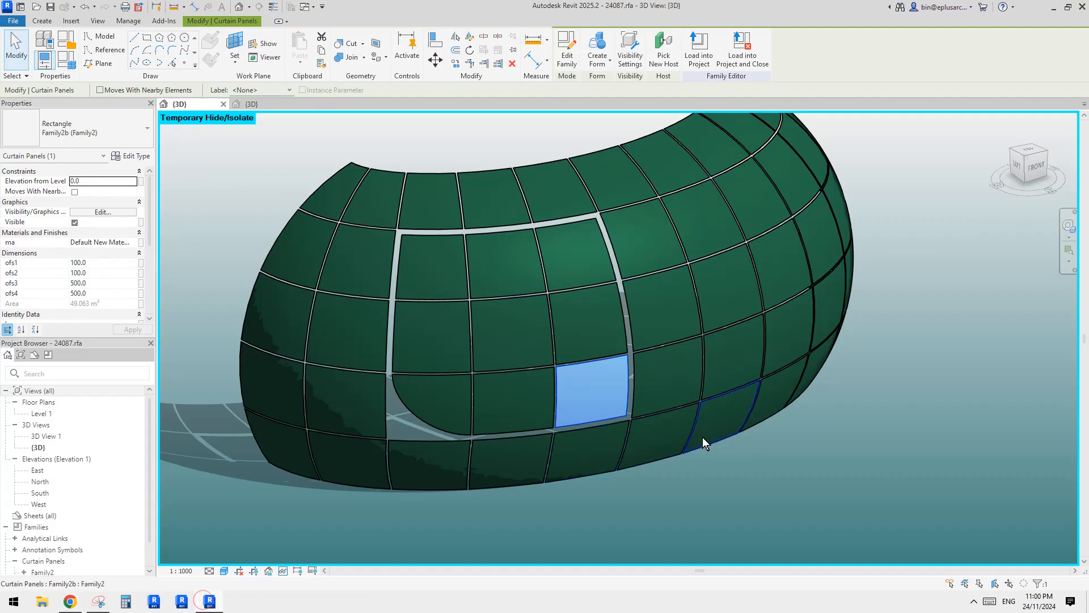
click(792, 471)
shift+middle_drag(792, 471, 604, 439)
click(560, 410)
scroll(593, 441, up, 2)
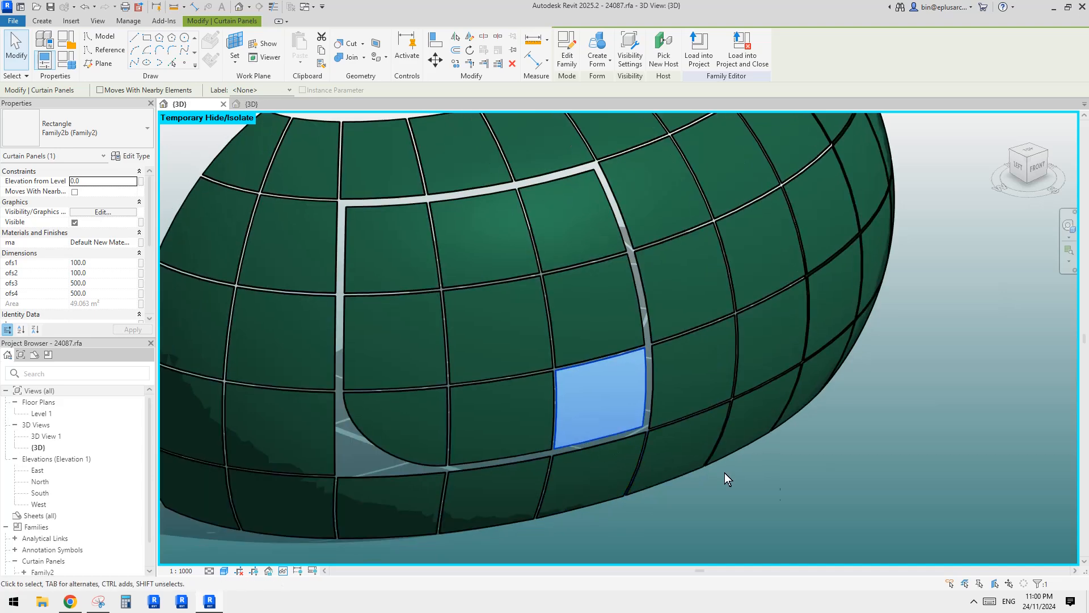
Compare the framed block's remaining square corner panels with the curved void cut in the Family2 model.
click(781, 488)
middle_drag(824, 482, 802, 453)
scroll(836, 480, down, 1)
click(644, 420)
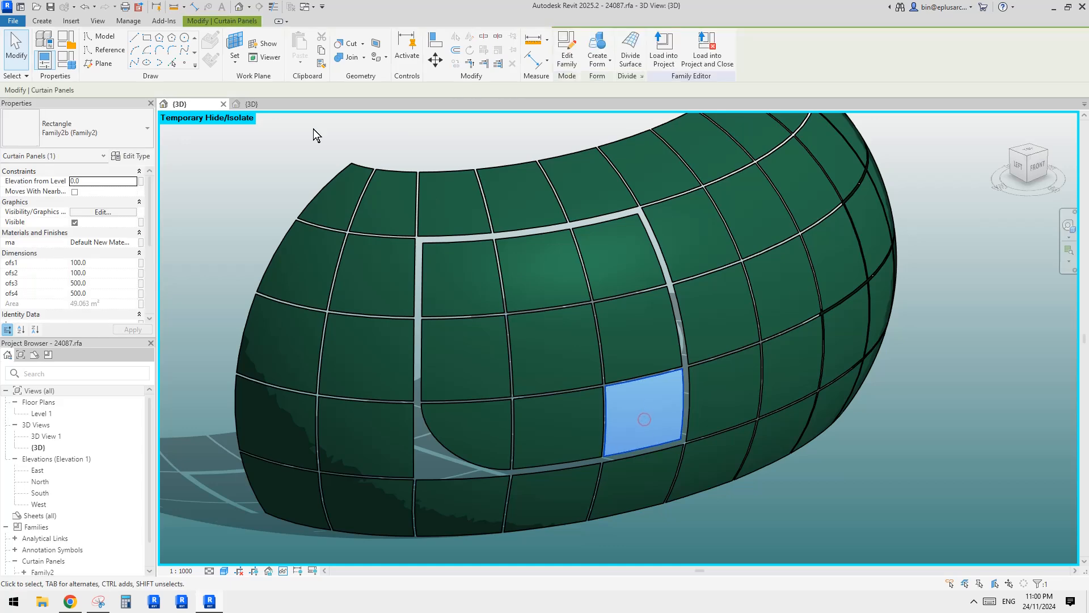
click(253, 104)
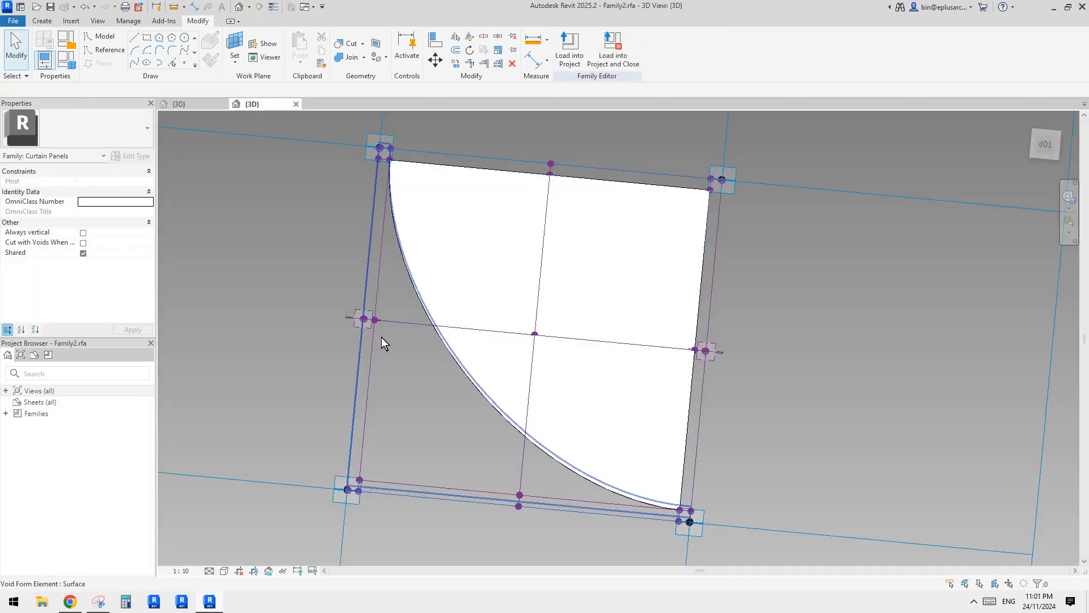
click(196, 101)
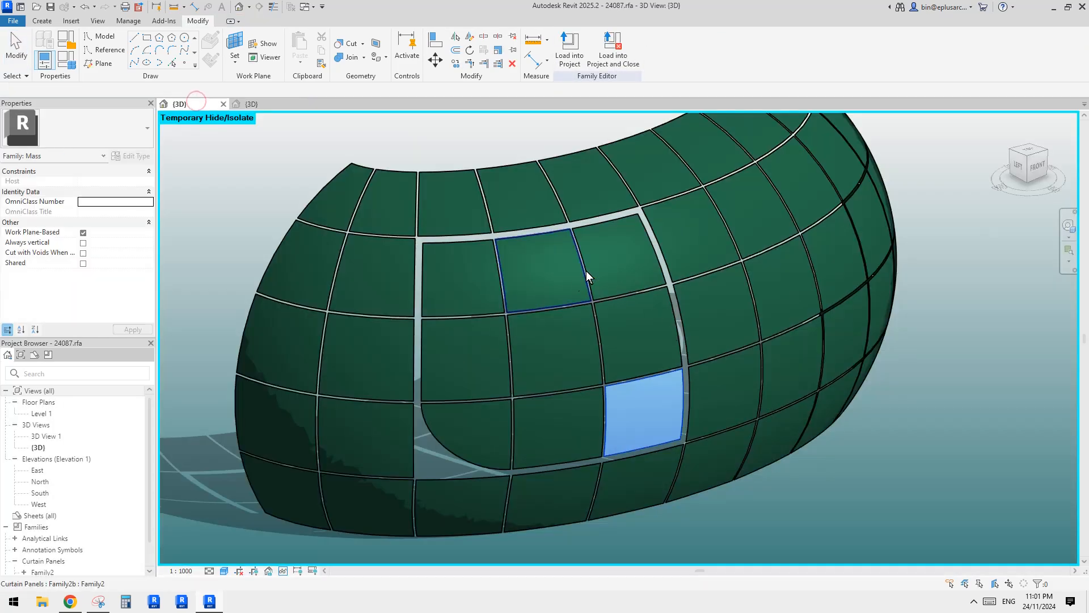
click(618, 264)
click(435, 296)
click(861, 479)
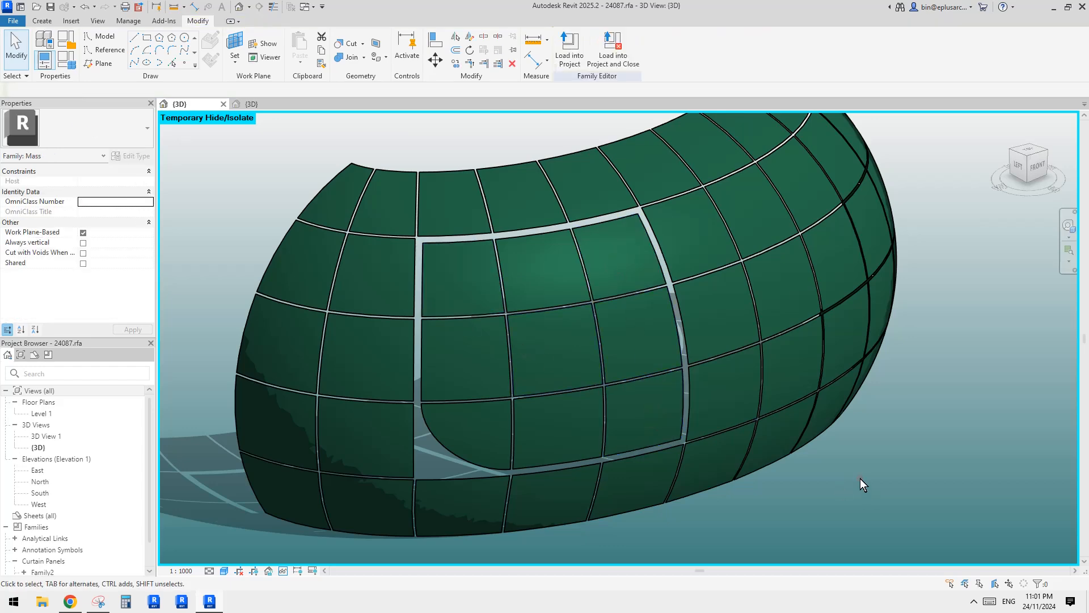
shift+middle_drag(827, 466, 811, 455)
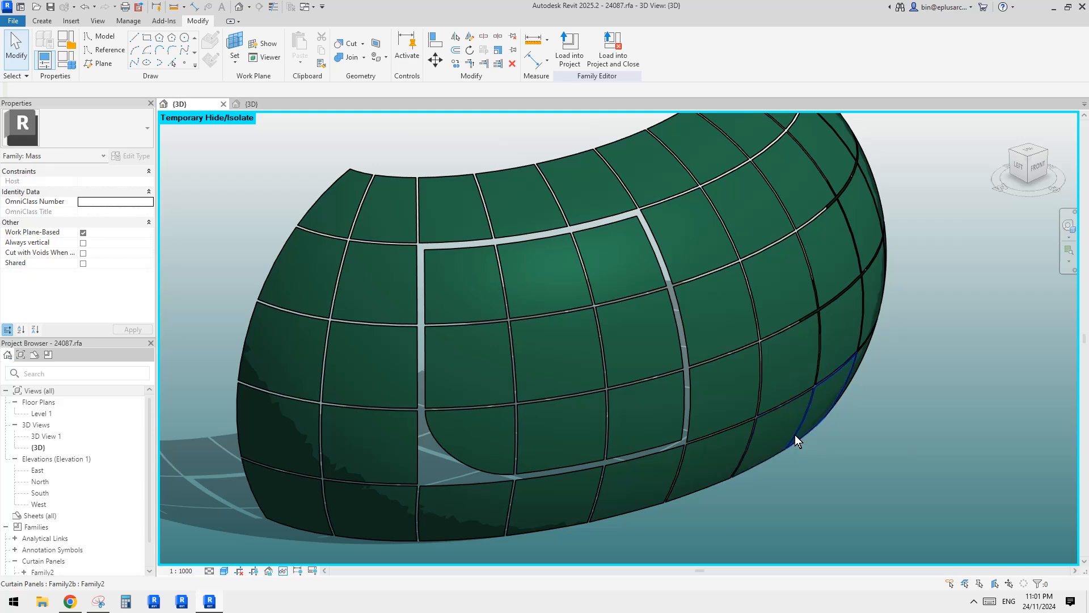
shift+middle_drag(770, 433, 706, 422)
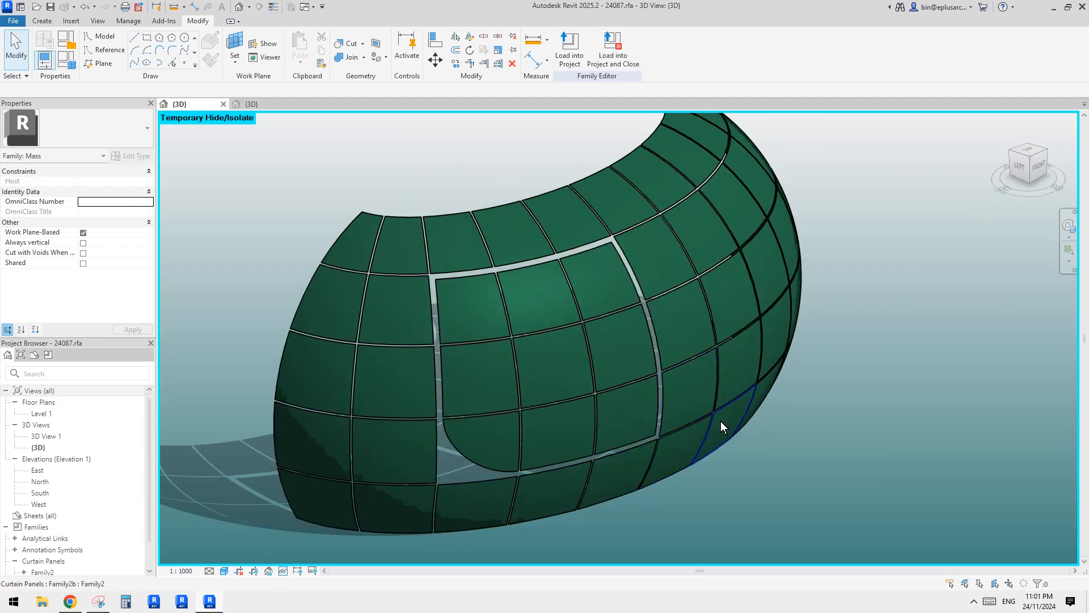